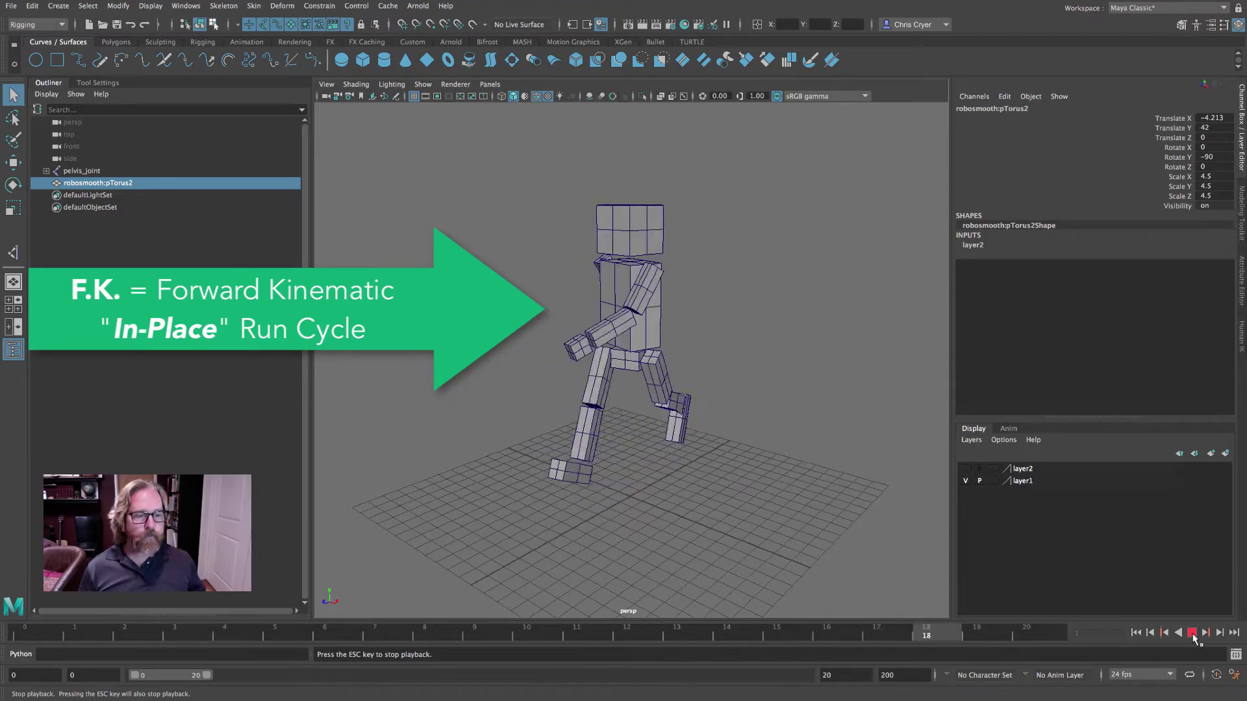
# Step: Stop the run-cycle playback, return to frame 0 and delete all animation channels in the scene
pyautogui.click(1192, 633)
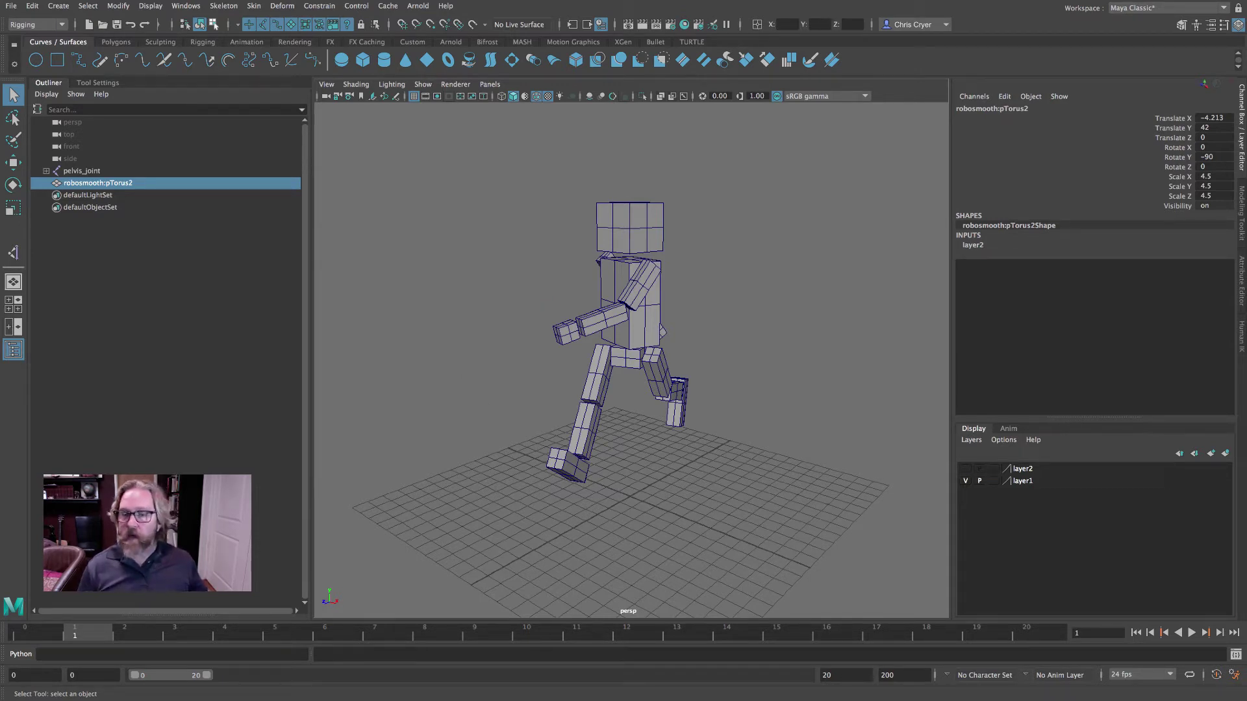
pyautogui.moveTo(84, 638); pyautogui.dragTo(1, 631)
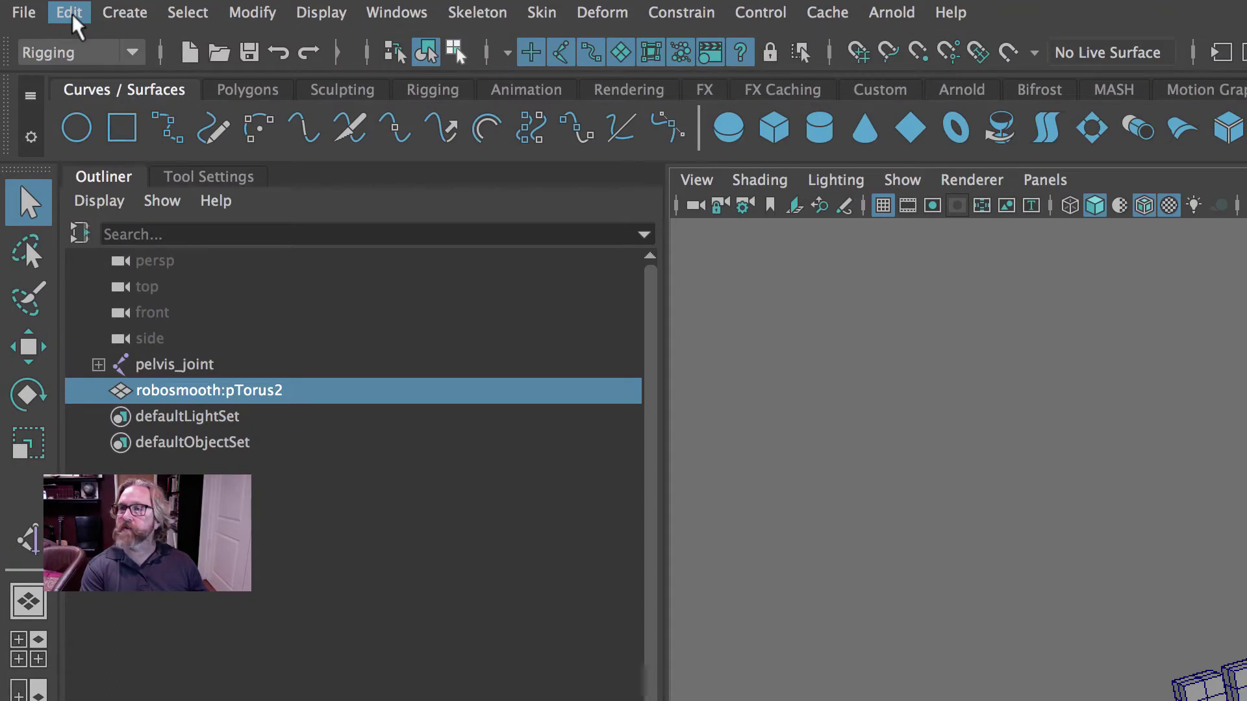
pyautogui.click(73, 19)
pyautogui.moveTo(245, 361)
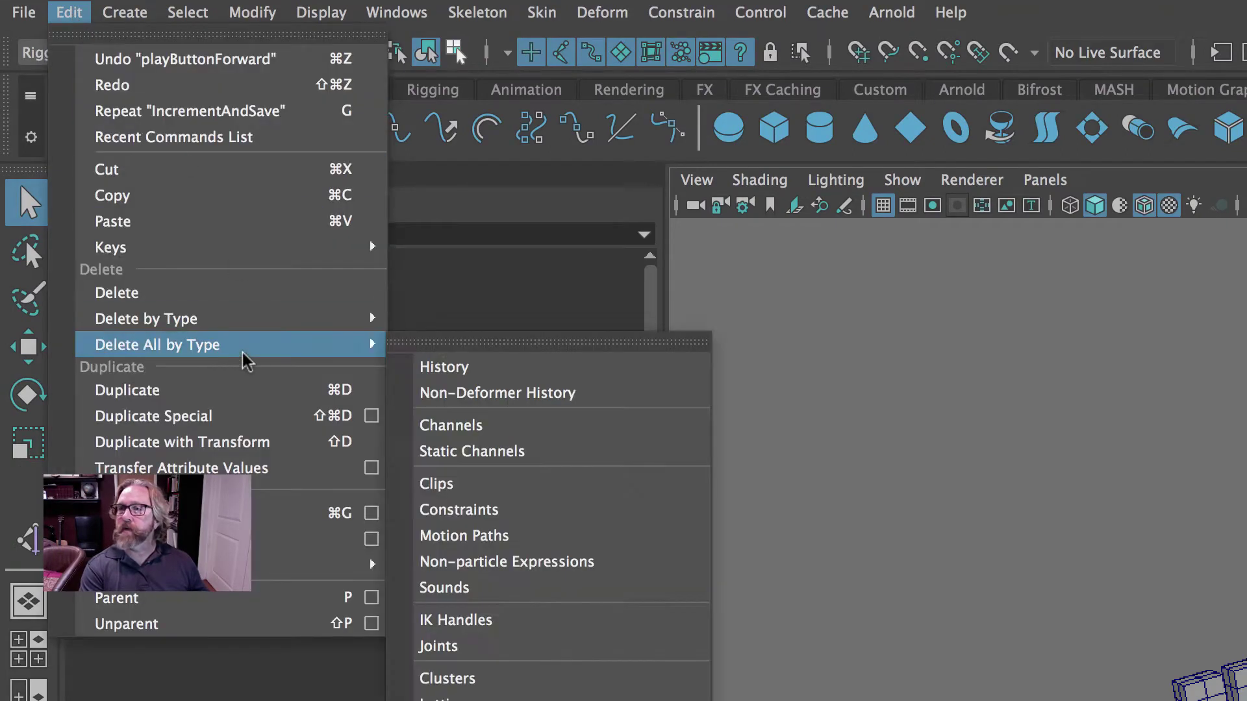
pyautogui.click(580, 425)
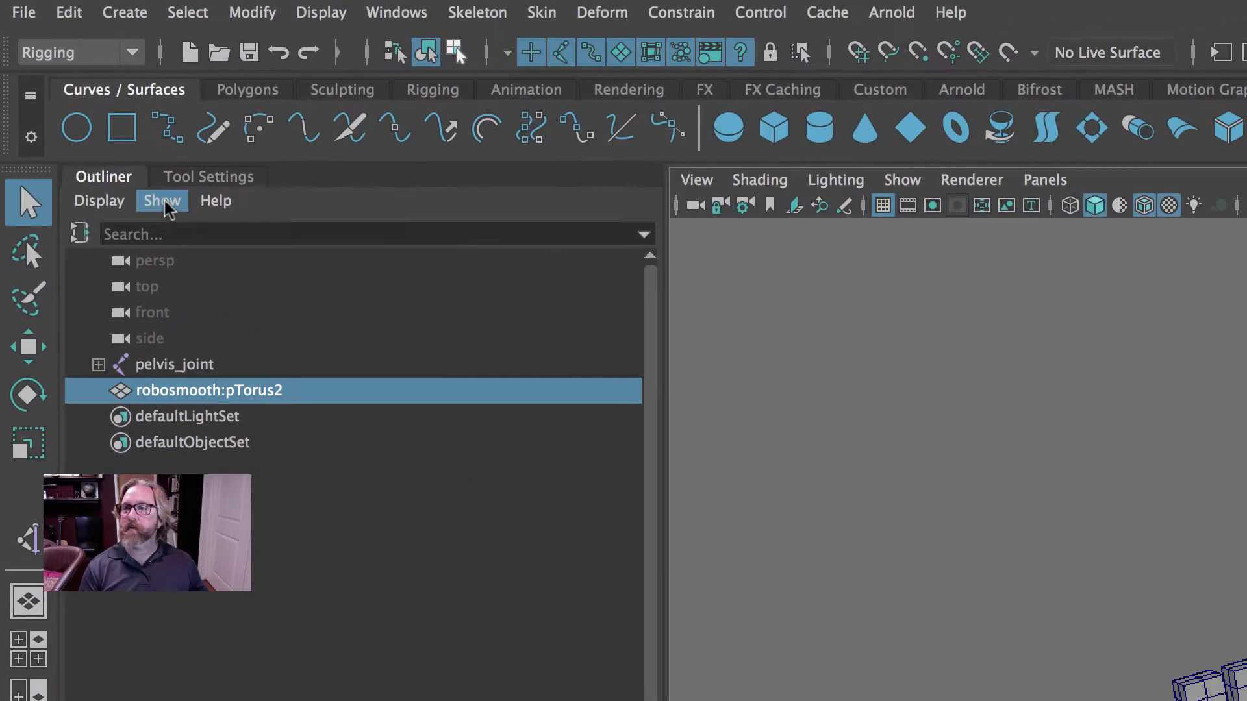
# Step: Filter the Outliner to list only joints and expand the whole pelvis_joint hierarchy
pyautogui.click(162, 201)
pyautogui.moveTo(279, 247)
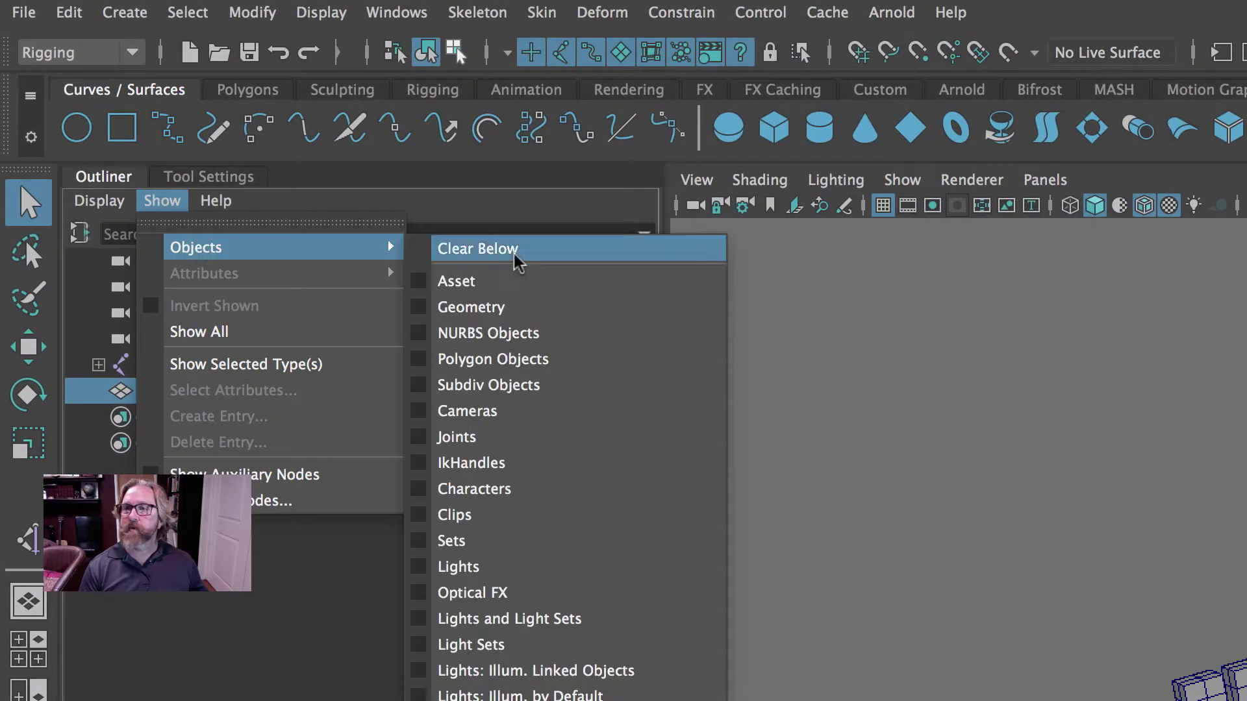
pyautogui.click(575, 452)
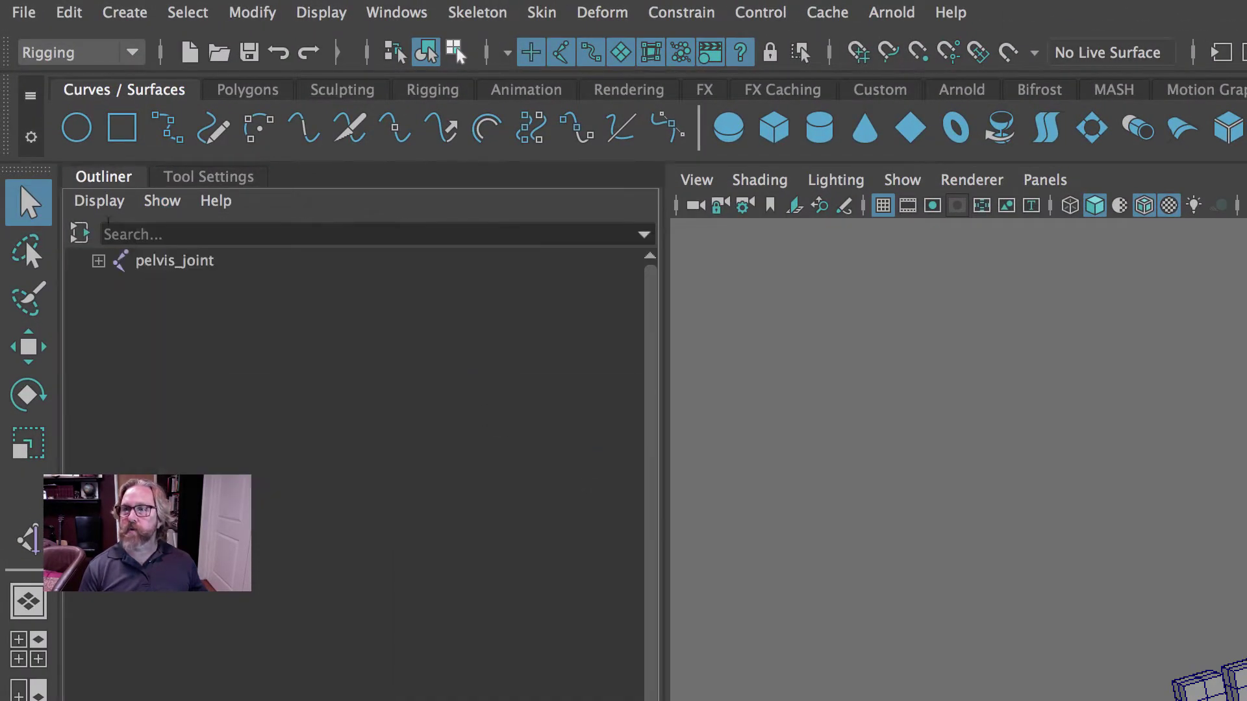
pyautogui.click(170, 205)
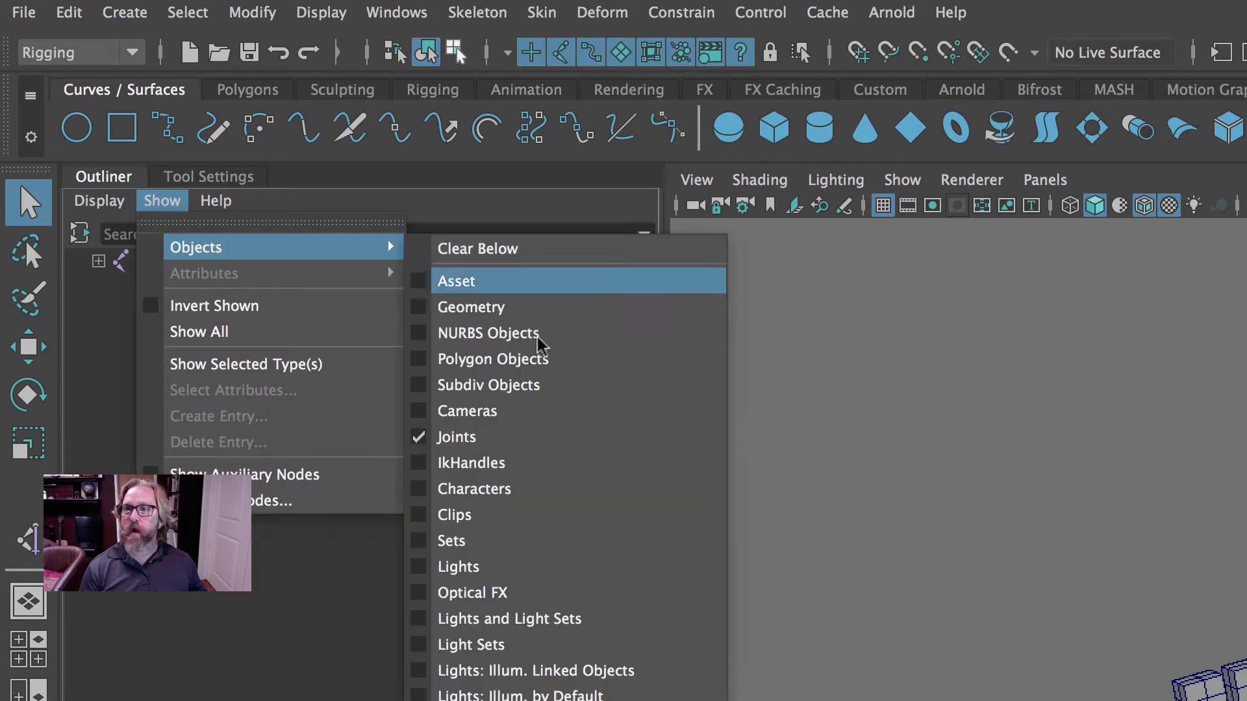
pyautogui.press('Escape')
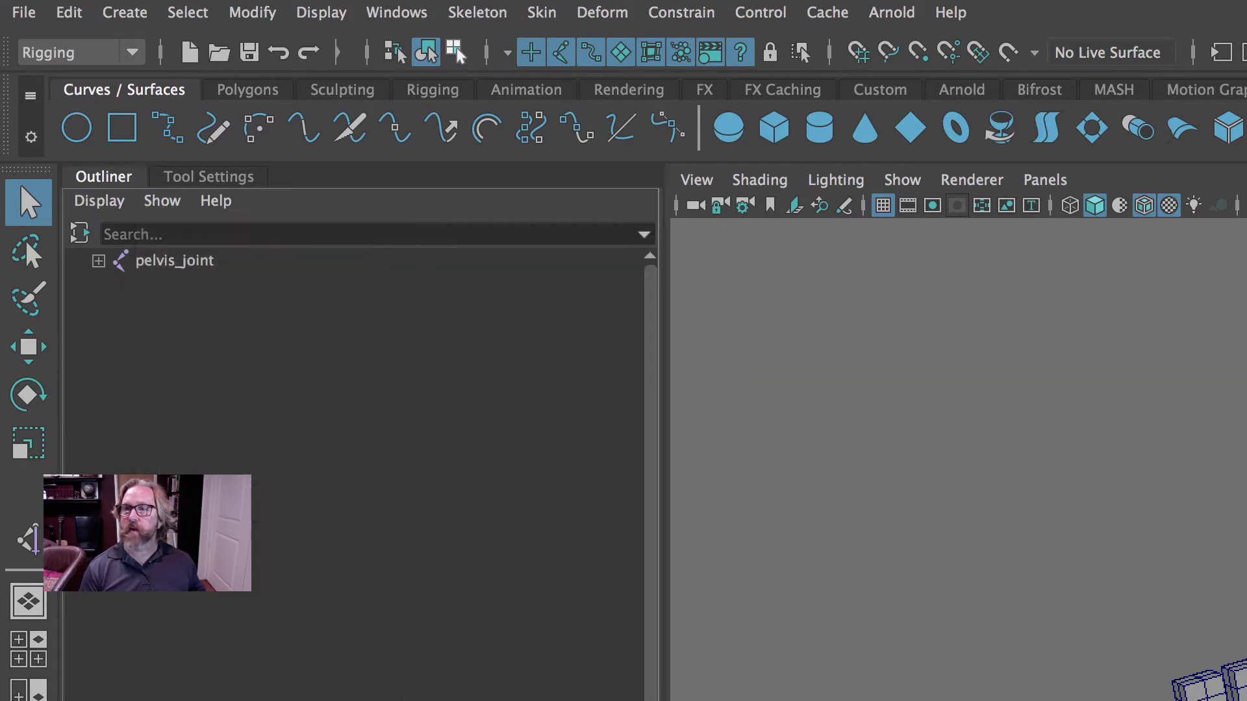
pyautogui.keyDown('shift'); pyautogui.click(98, 260); pyautogui.keyUp('shift')
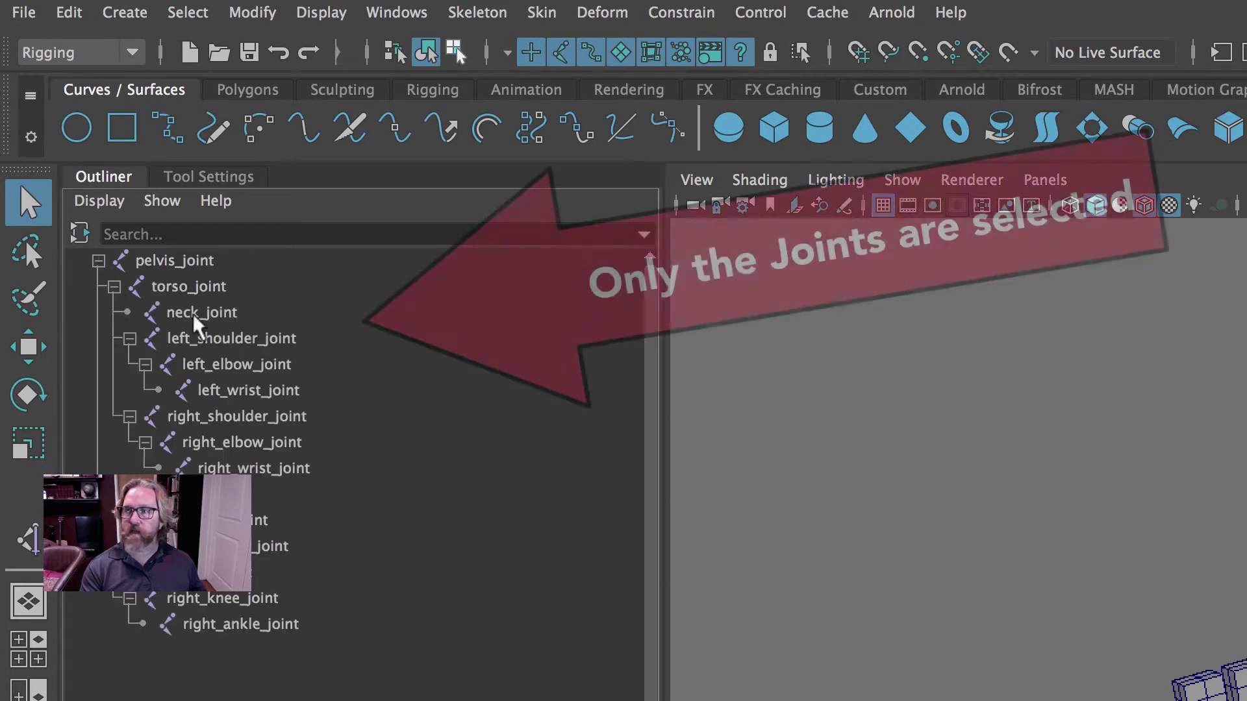
# Step: Select every joint from pelvis_joint to right_ankle_joint and set Rotate X, Y and Z to 0
pyautogui.click(171, 266)
pyautogui.keyDown('shift'); pyautogui.click(290, 626); pyautogui.keyUp('shift')
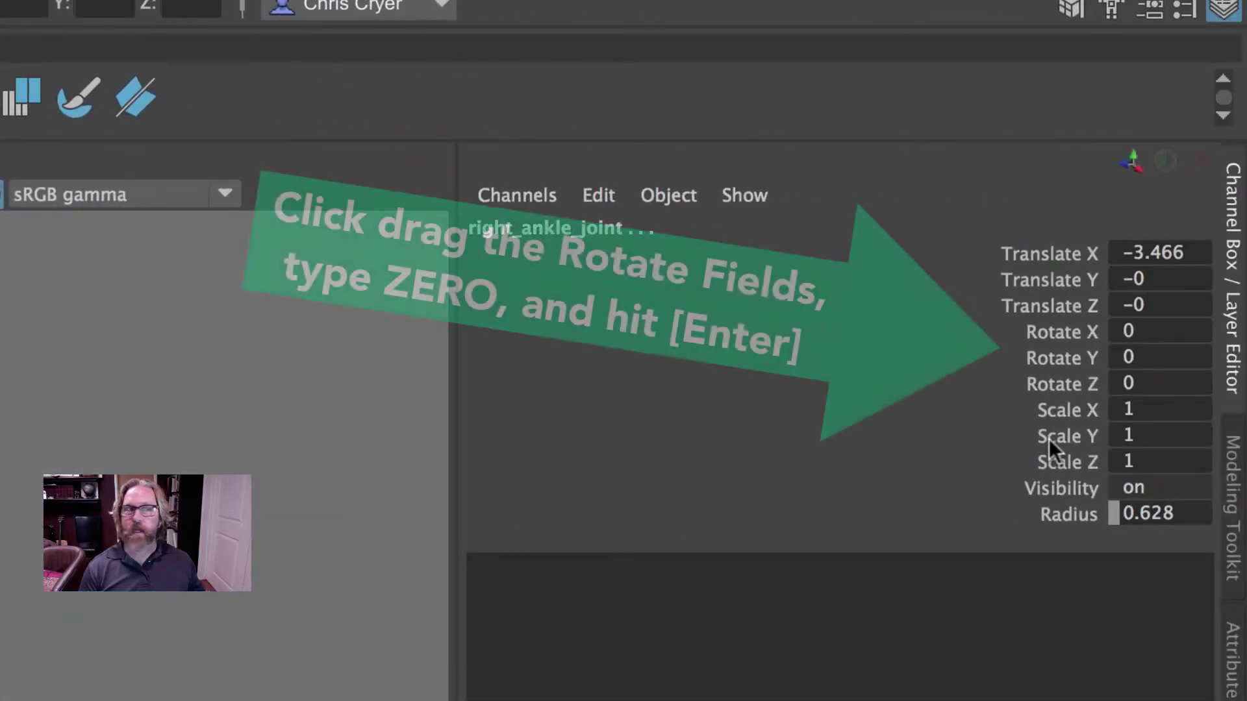
pyautogui.moveTo(1133, 384); pyautogui.dragTo(1159, 337)
pyautogui.write('0')
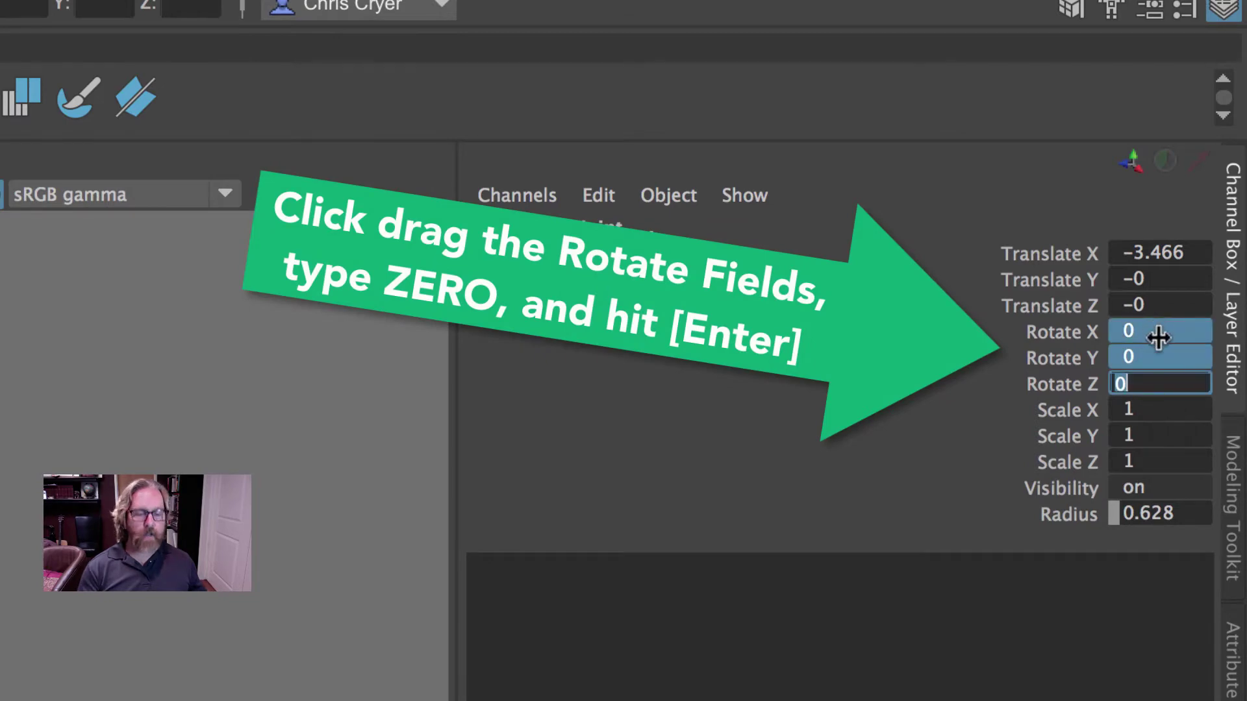
pyautogui.press('Return')
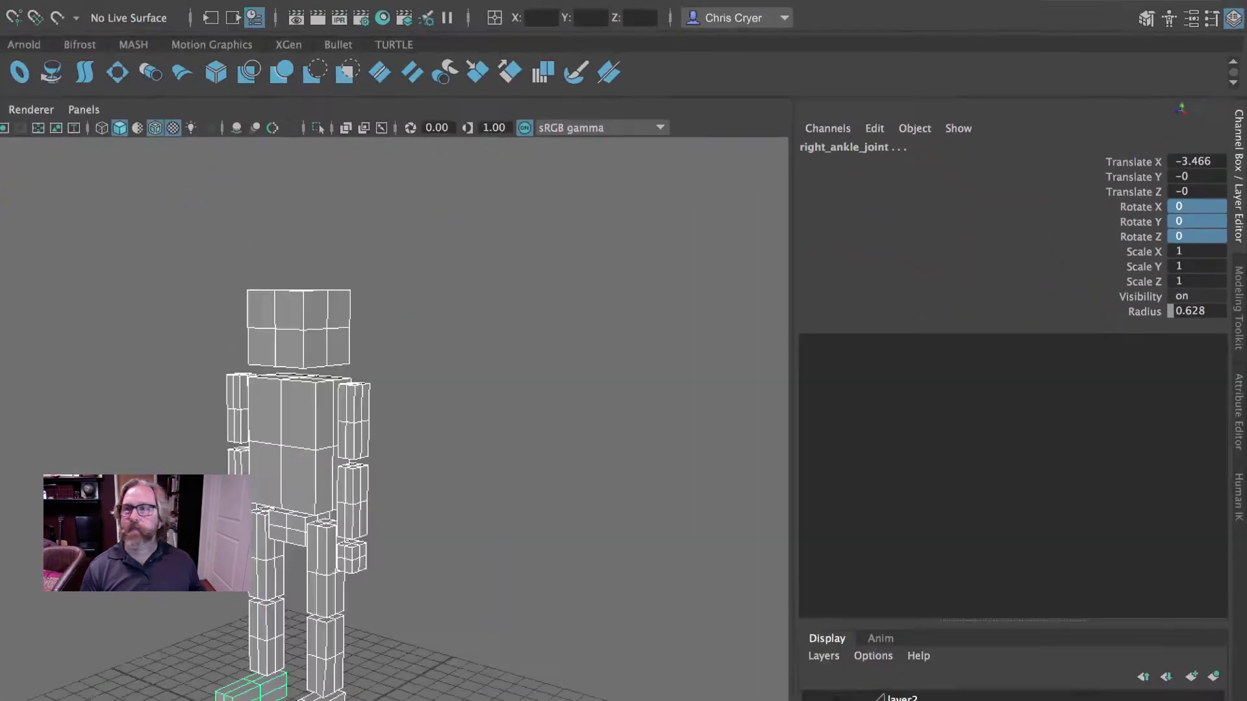
# Step: Remove the joints-only filter from the Outliner, check the neutral pose along the timeline and clear the selection
pyautogui.click(76, 94)
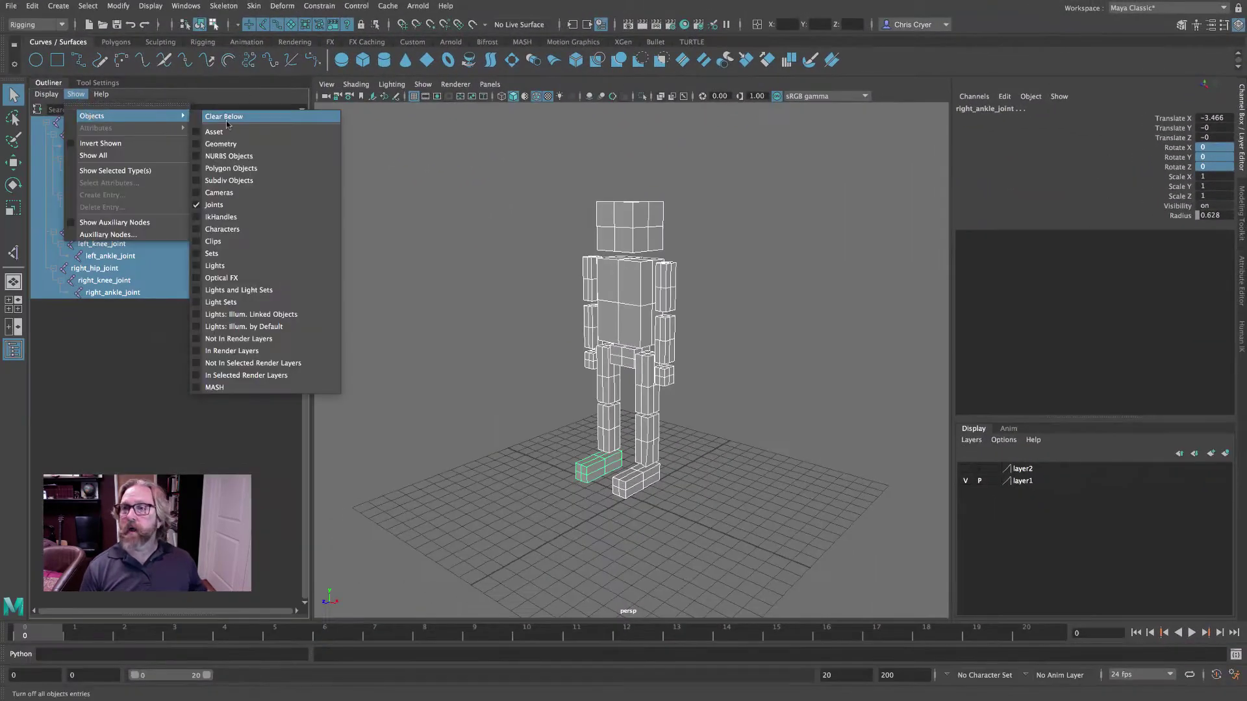
pyautogui.click(247, 177)
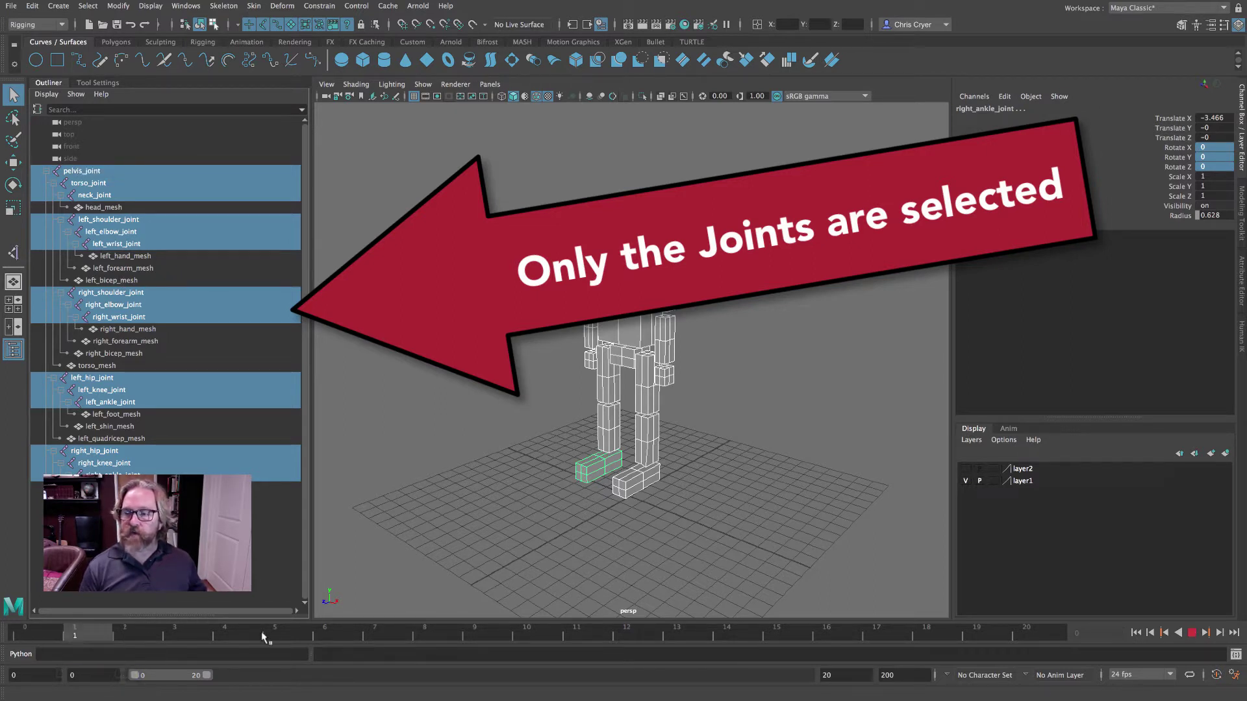
pyautogui.moveTo(205, 625); pyautogui.dragTo(328, 629)
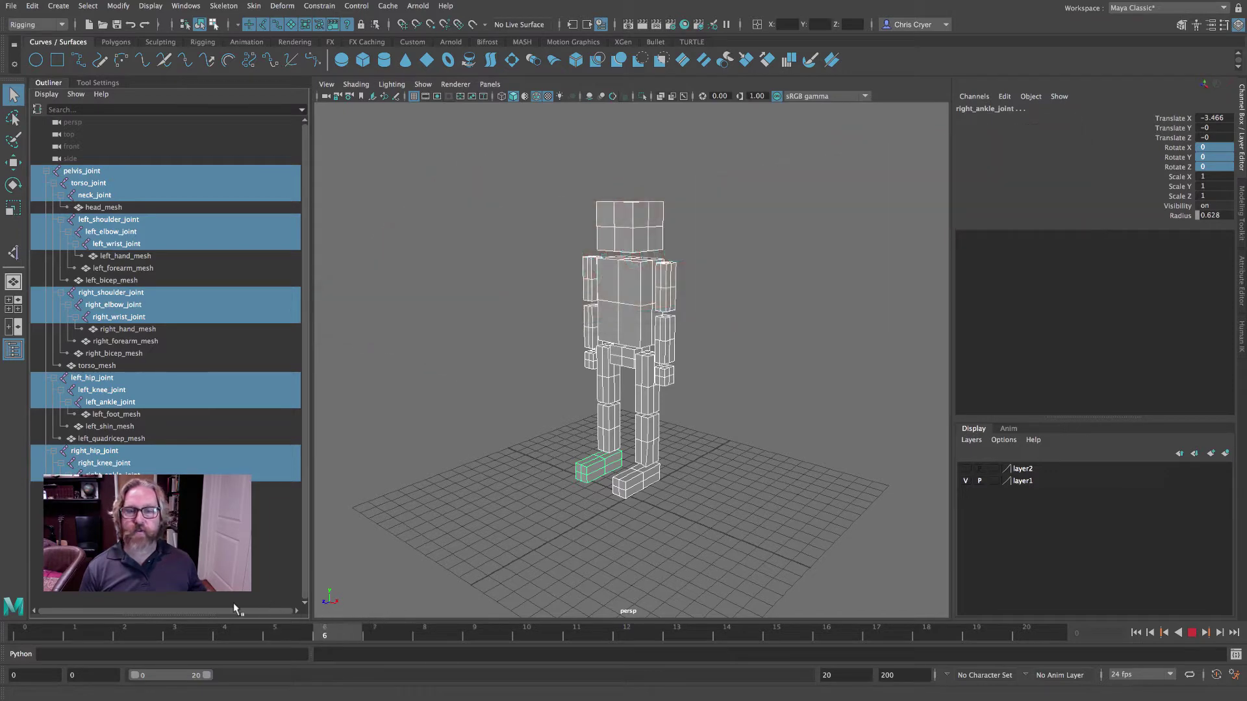
pyautogui.click(555, 482)
pyautogui.keyDown('alt'); pyautogui.moveTo(555, 482); pyautogui.dragTo(605, 493); pyautogui.keyUp('alt')
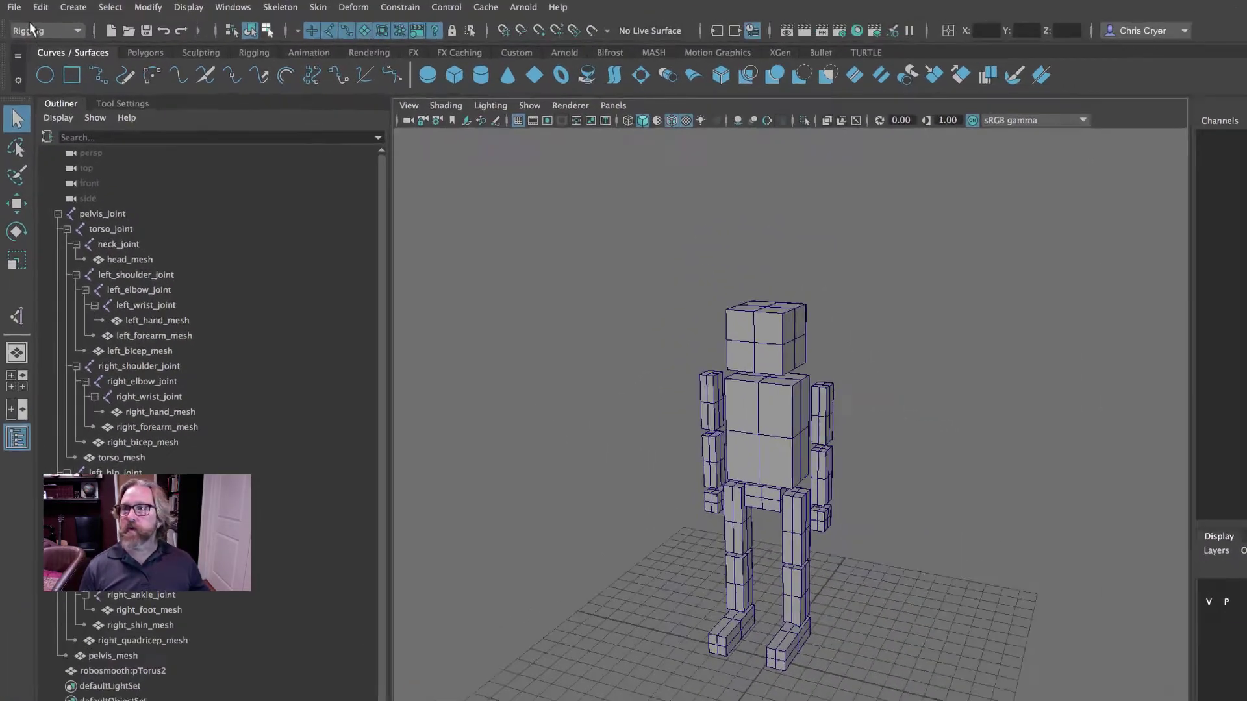
# Step: Make layer2 visible and select the large robot head above the block figure
pyautogui.click(11, 5)
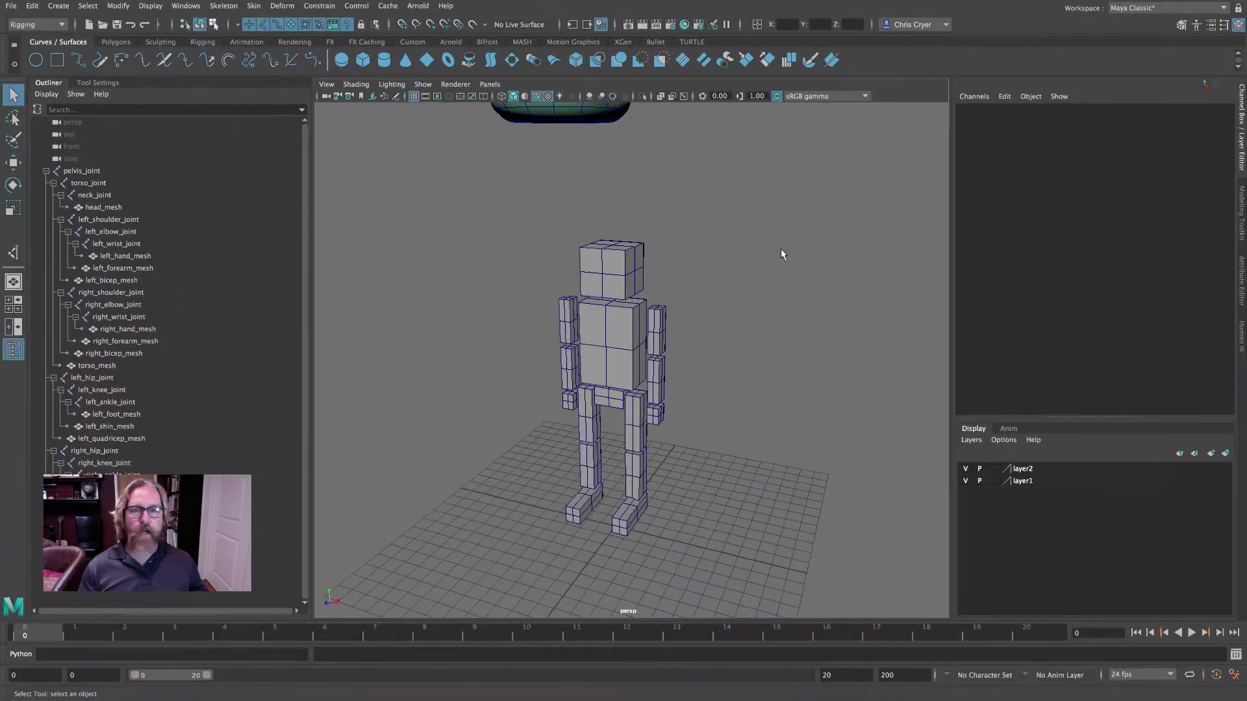
pyautogui.scroll(-3, 782, 253)
pyautogui.click(591, 214)
pyautogui.keyDown('alt'); pyautogui.moveTo(640, 243); pyautogui.dragTo(754, 323); pyautogui.keyUp('alt')
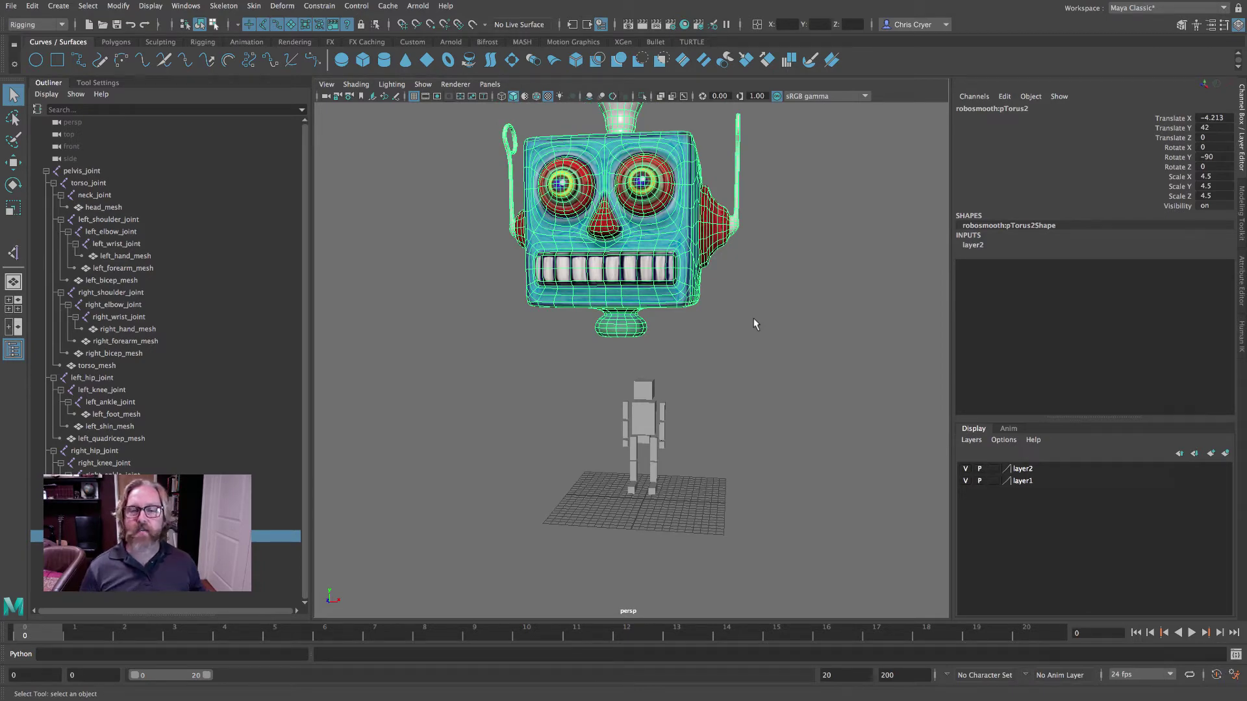
pyautogui.keyDown('alt'); pyautogui.moveTo(722, 303); pyautogui.dragTo(769, 305); pyautogui.keyUp('alt')
# Step: In a textured front view, scale the robot head down uniformly to about 1.014
pyautogui.press('space')
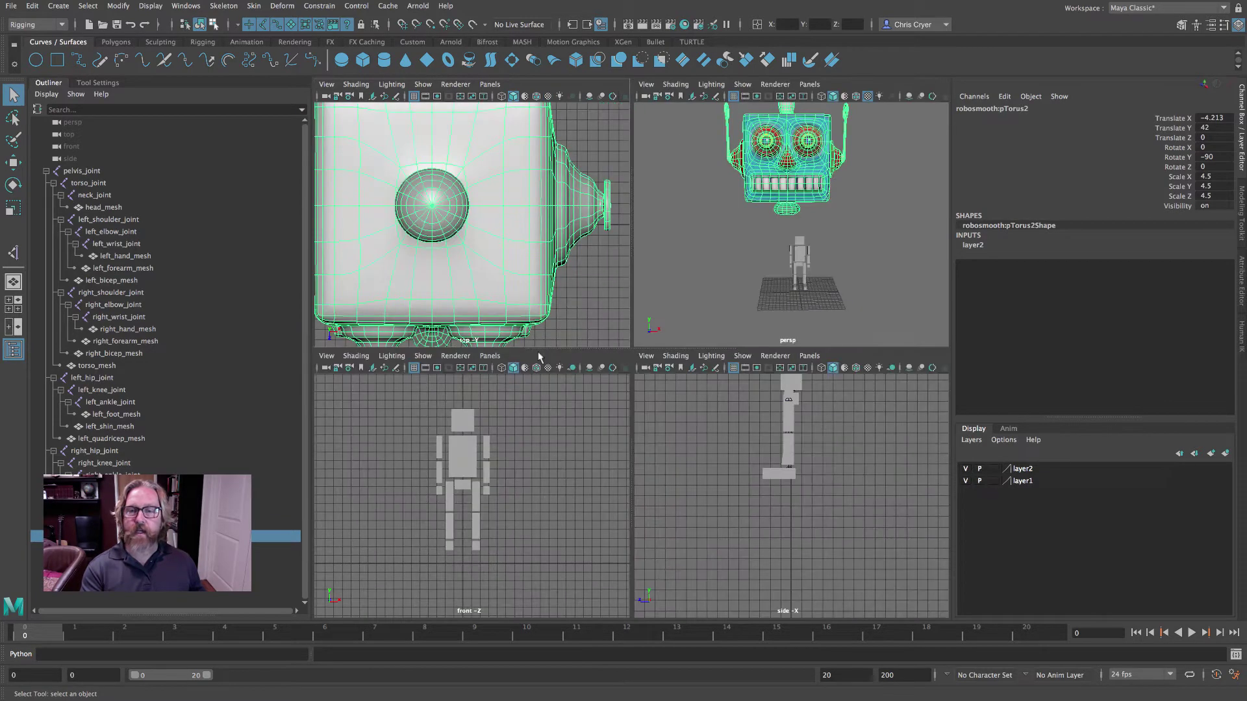
pyautogui.press('space')
pyautogui.scroll(-3, 728, 331)
pyautogui.scroll(-2, 728, 331)
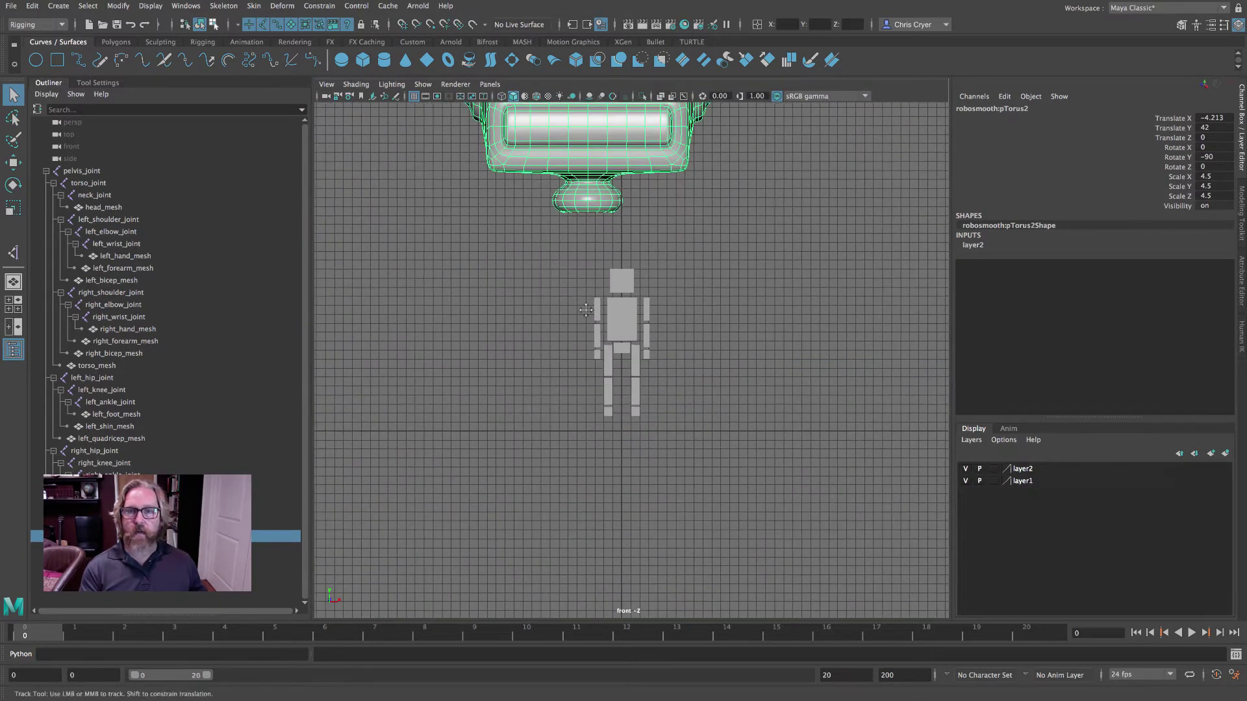
pyautogui.keyDown('alt'); pyautogui.moveTo(607, 266); pyautogui.dragTo(579, 391, button='middle'); pyautogui.keyUp('alt')
pyautogui.press('6')
pyautogui.click(14, 205)
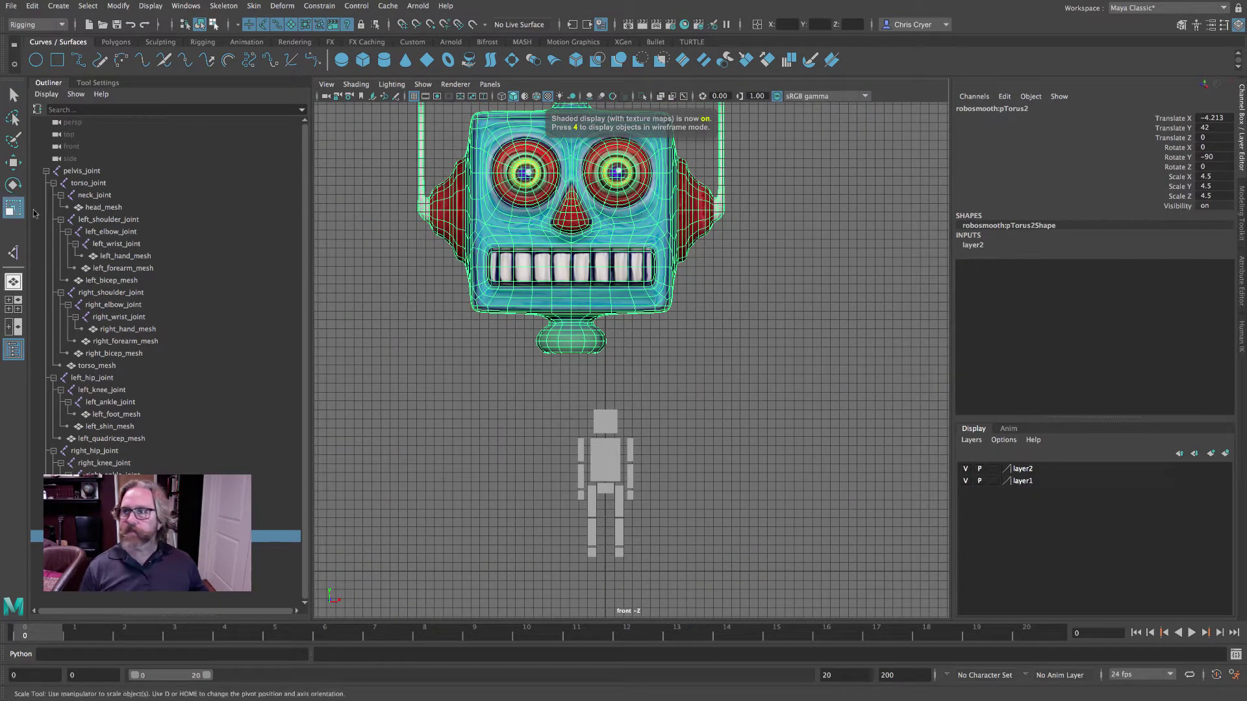
pyautogui.moveTo(568, 195); pyautogui.dragTo(376, 189)
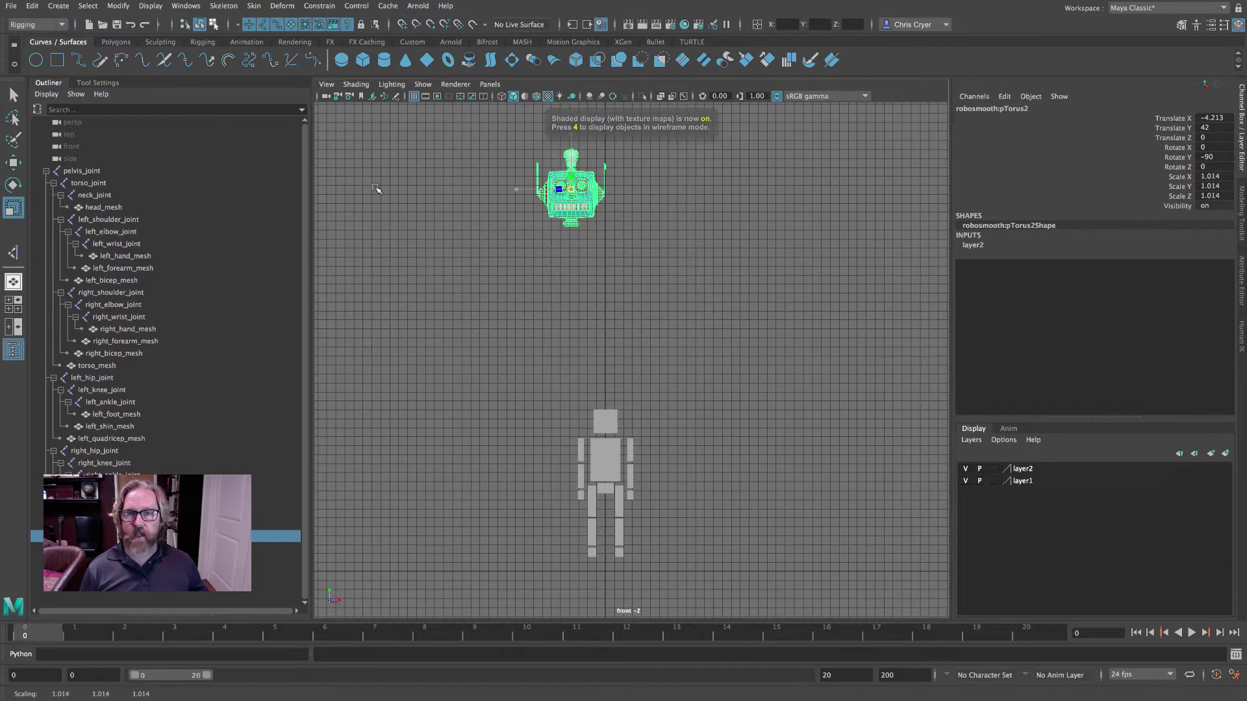
# Step: Place the robot head just above the block figure at about X -0.402, Y 22.434 and scale it to about 0.743
pyautogui.click(13, 163)
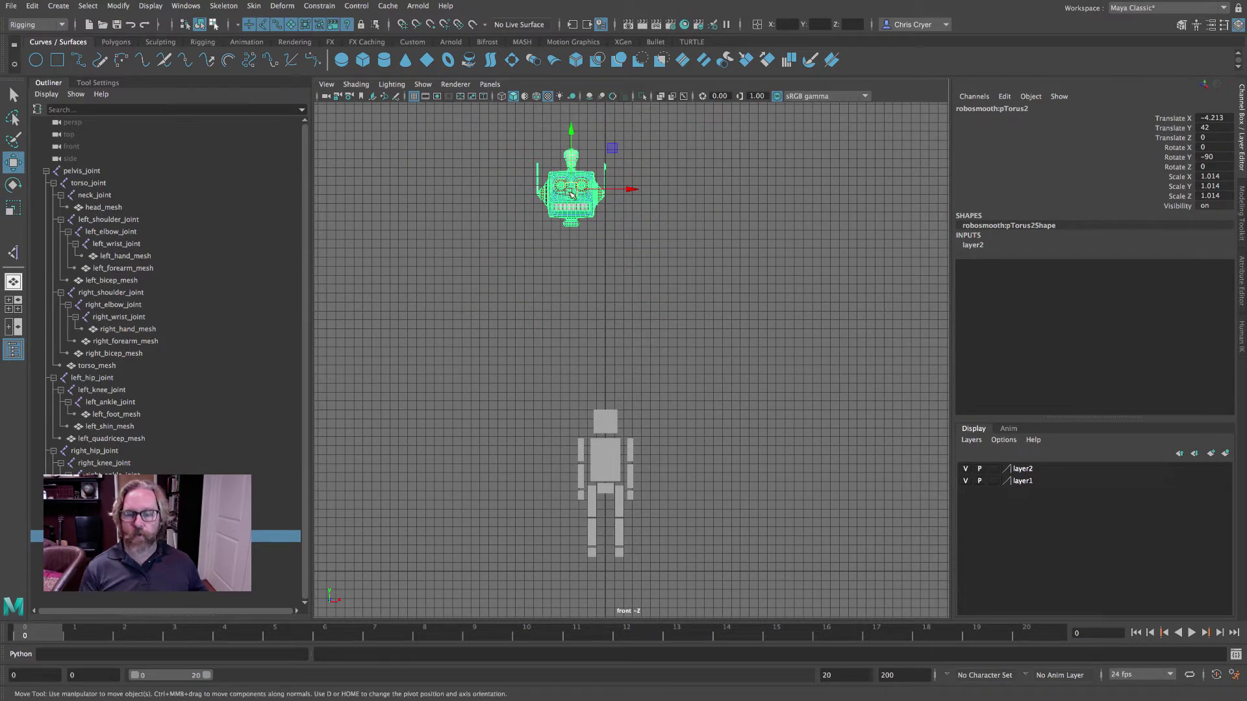
pyautogui.moveTo(571, 193); pyautogui.dragTo(592, 368)
pyautogui.click(13, 208)
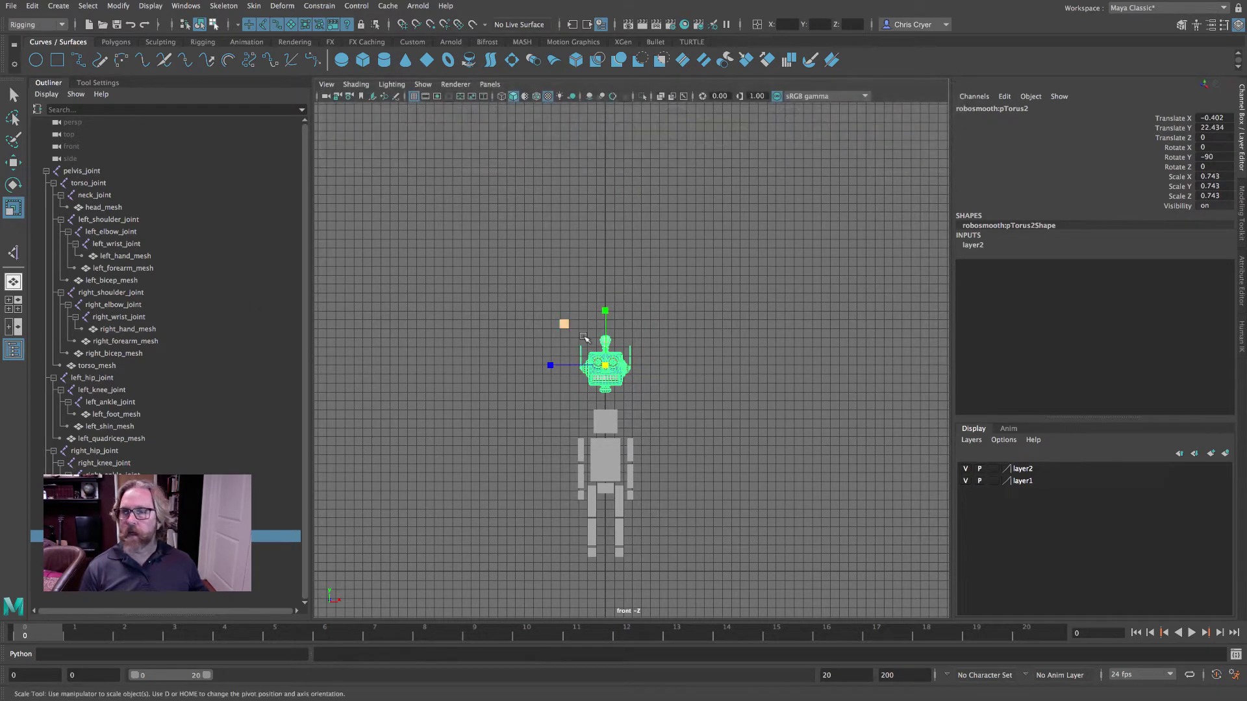
# Step: In the perspective view, delete the figure's original block head, head_mesh
pyautogui.press('space')
pyautogui.press('space')
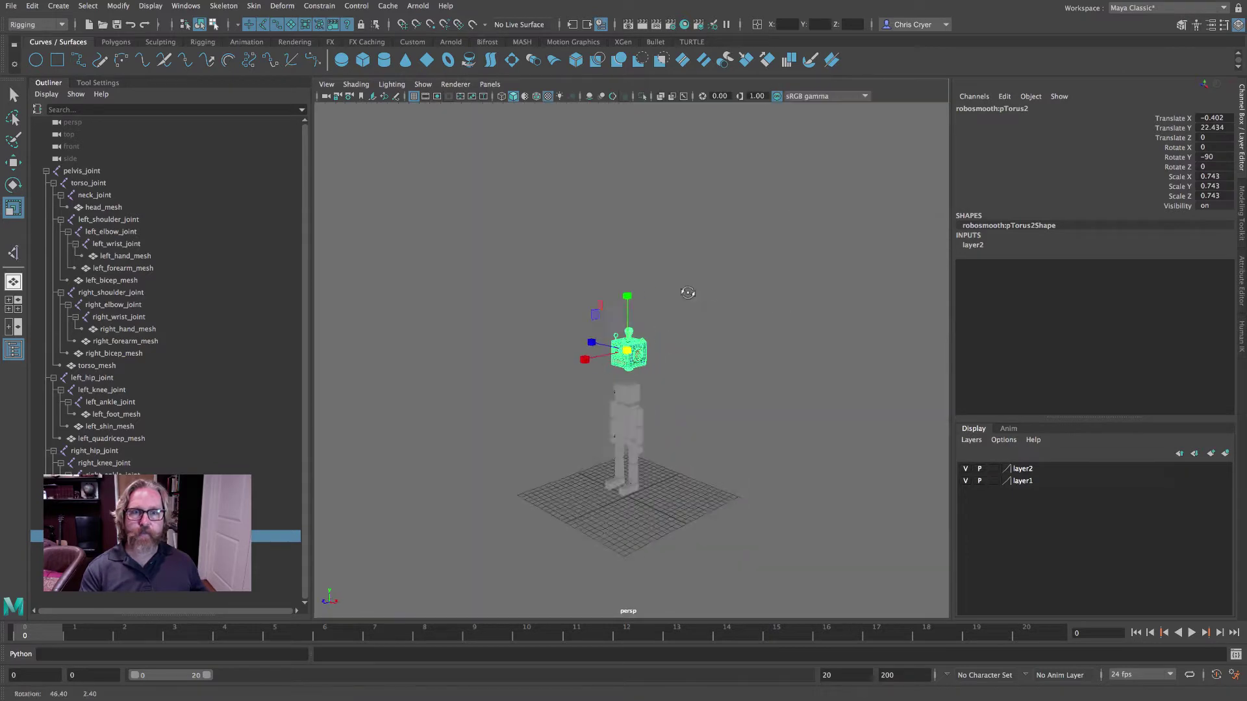
pyautogui.scroll(10, 714, 409)
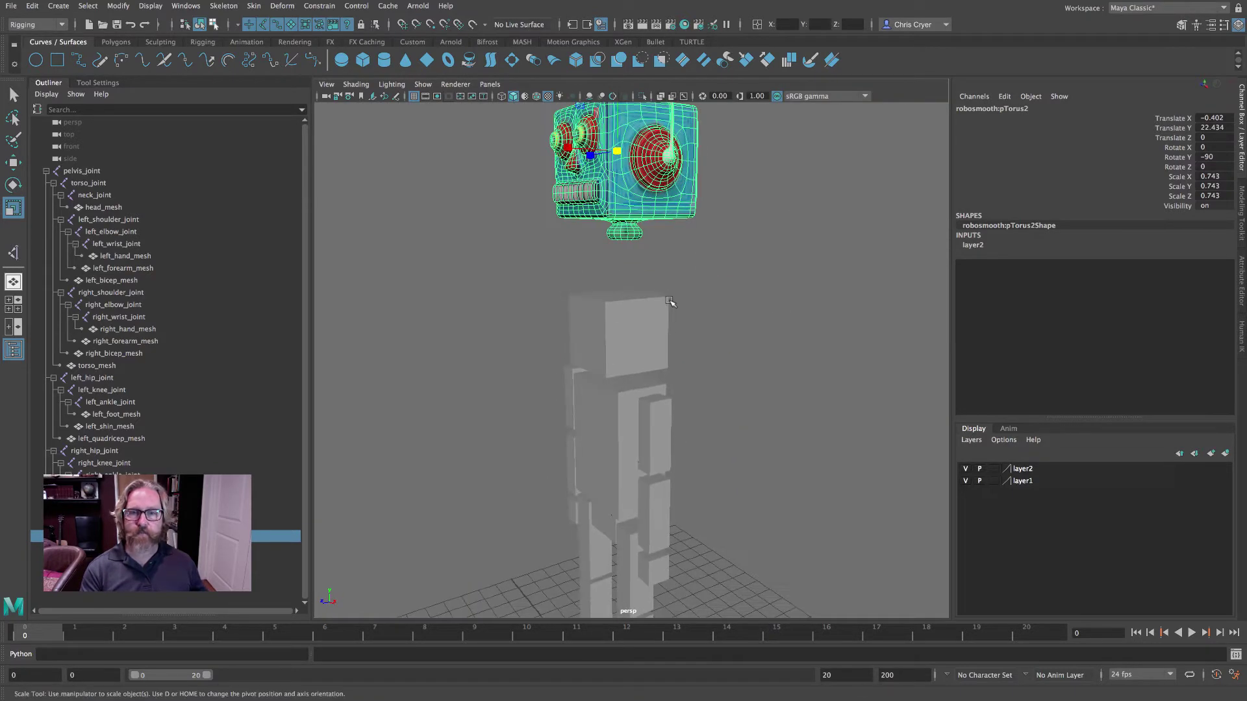
pyautogui.click(670, 300)
pyautogui.press('Delete')
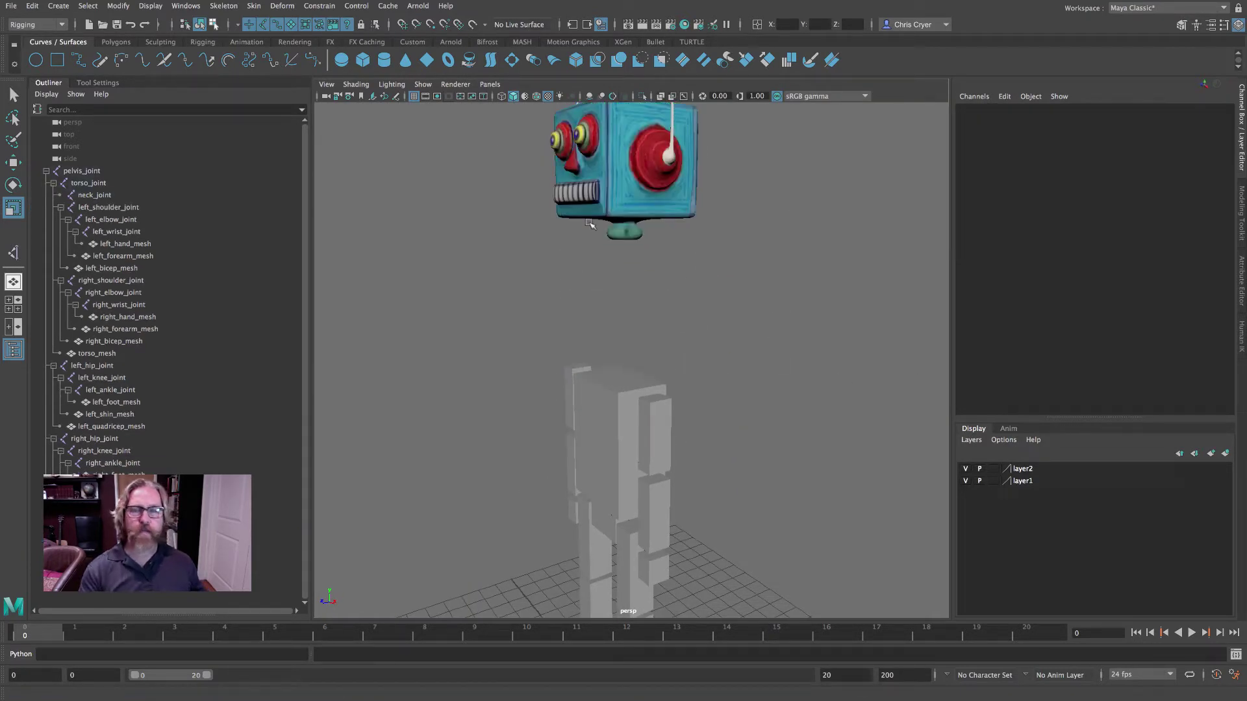
# Step: Display the joints in the perspective view and lower the robot head to about Translate Y 18.572
pyautogui.click(422, 84)
pyautogui.scroll(2, 576, 384)
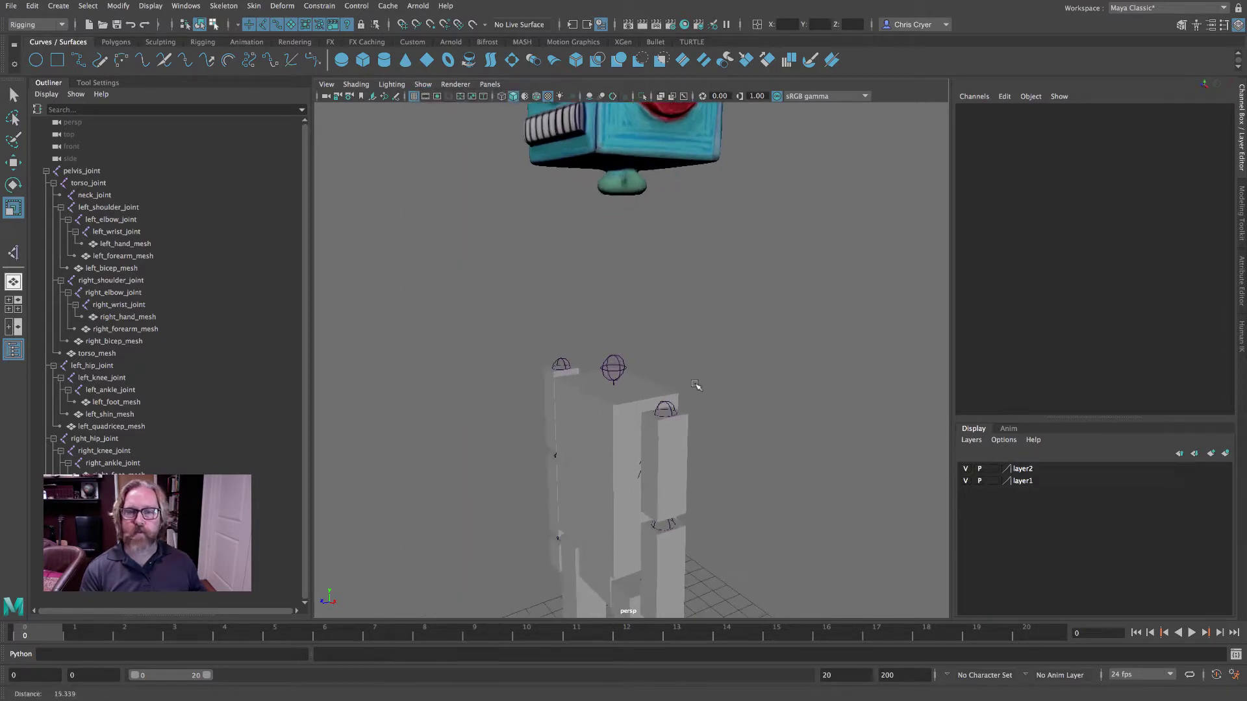
pyautogui.click(616, 193)
pyautogui.click(13, 162)
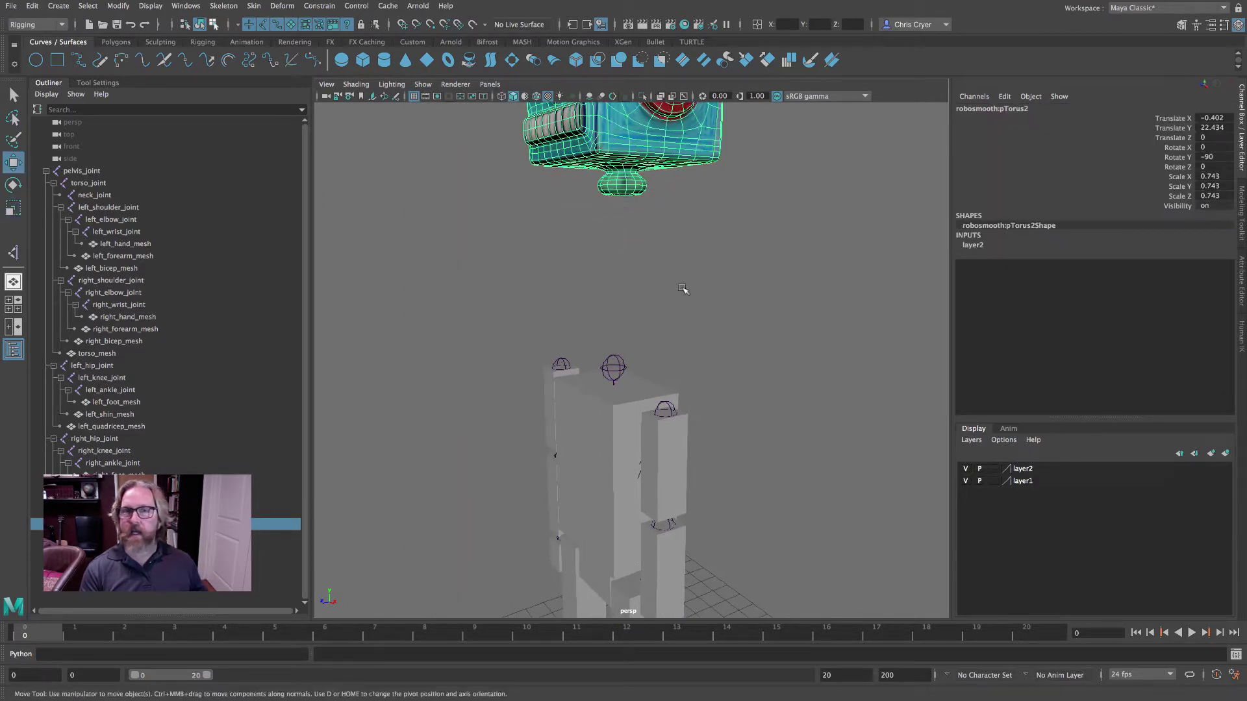
pyautogui.scroll(-3, 679, 286)
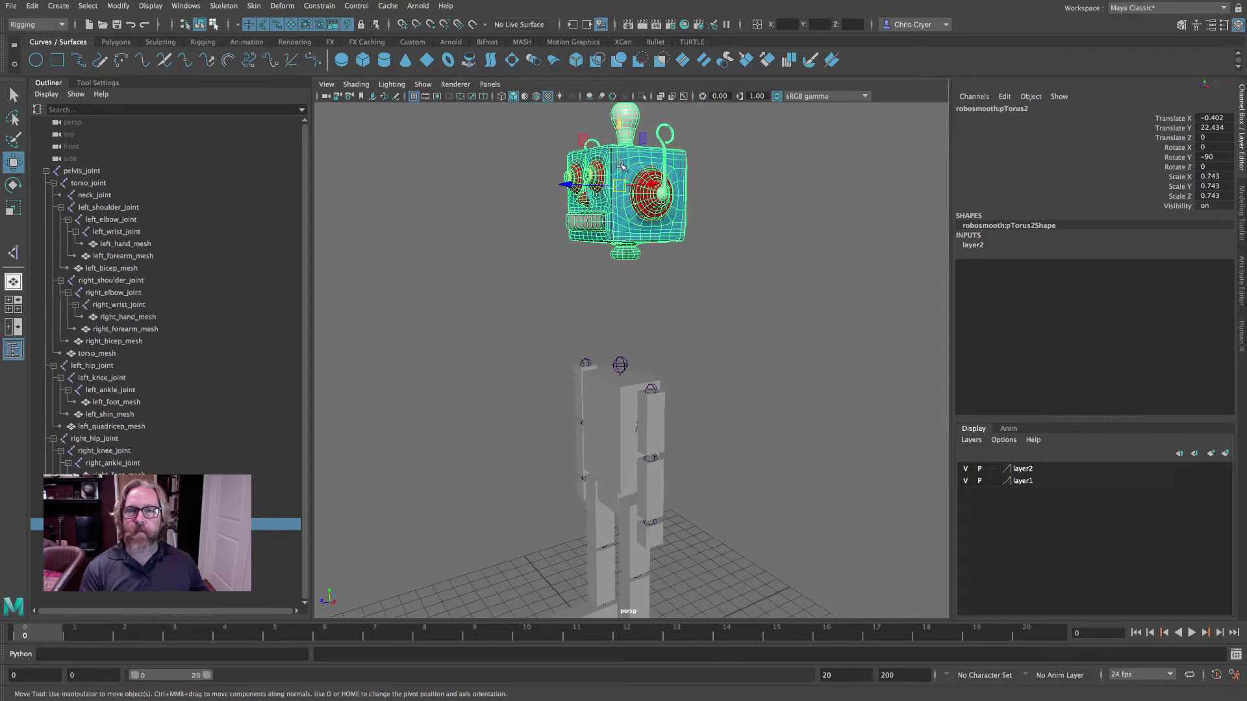
pyautogui.moveTo(622, 134); pyautogui.dragTo(624, 232)
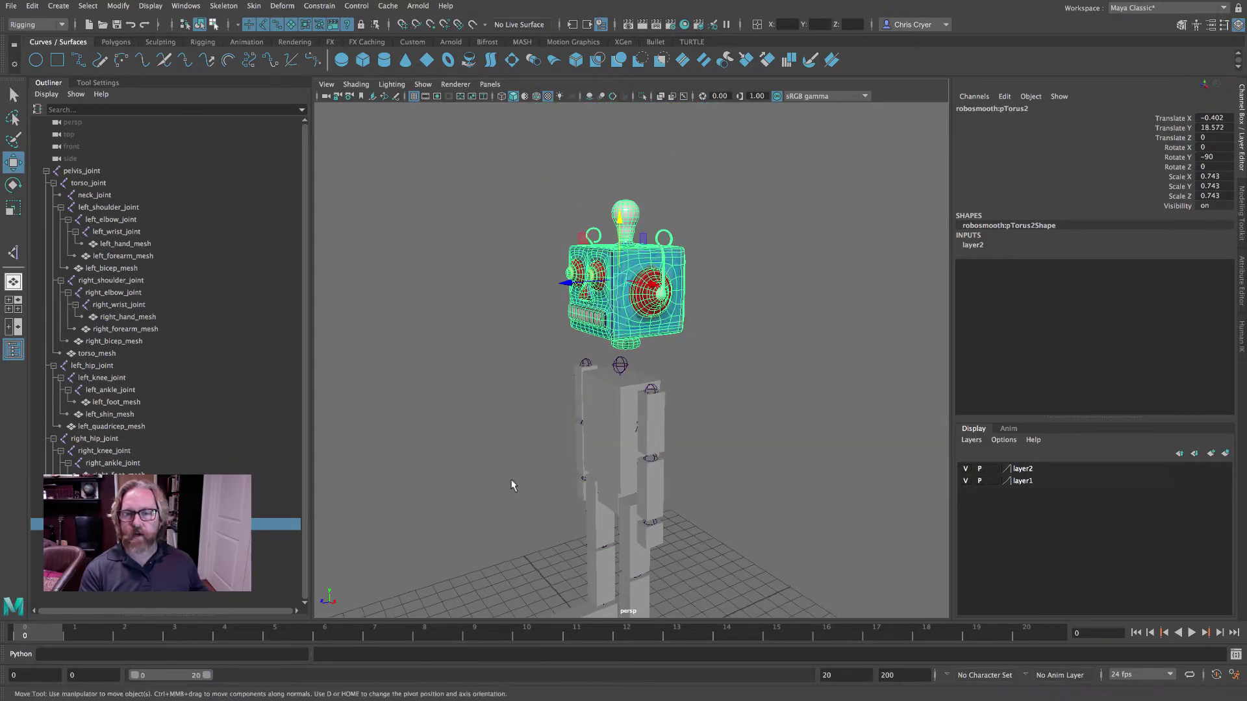
# Step: In the front view, lower the robot head to about Translate Y 17.434 and inspect its neck against the torso in perspective
pyautogui.press('space')
pyautogui.press('space')
pyautogui.scroll(5, 531, 309)
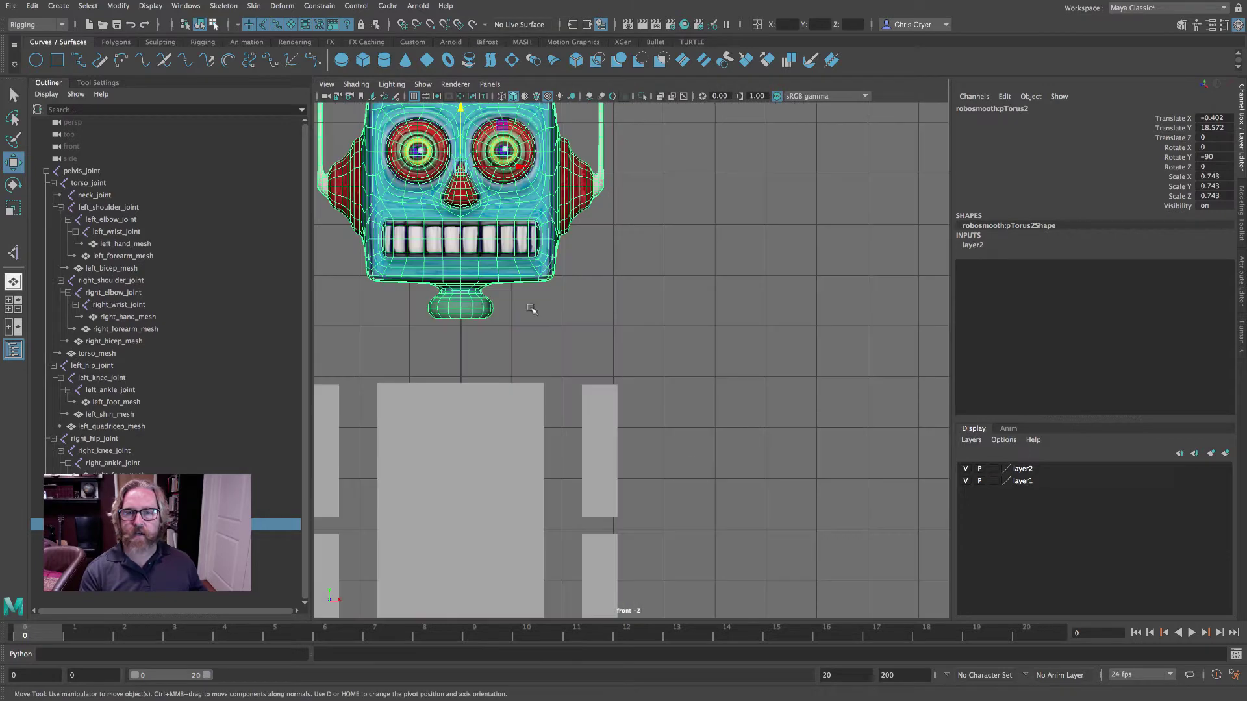
pyautogui.moveTo(463, 165); pyautogui.dragTo(486, 216)
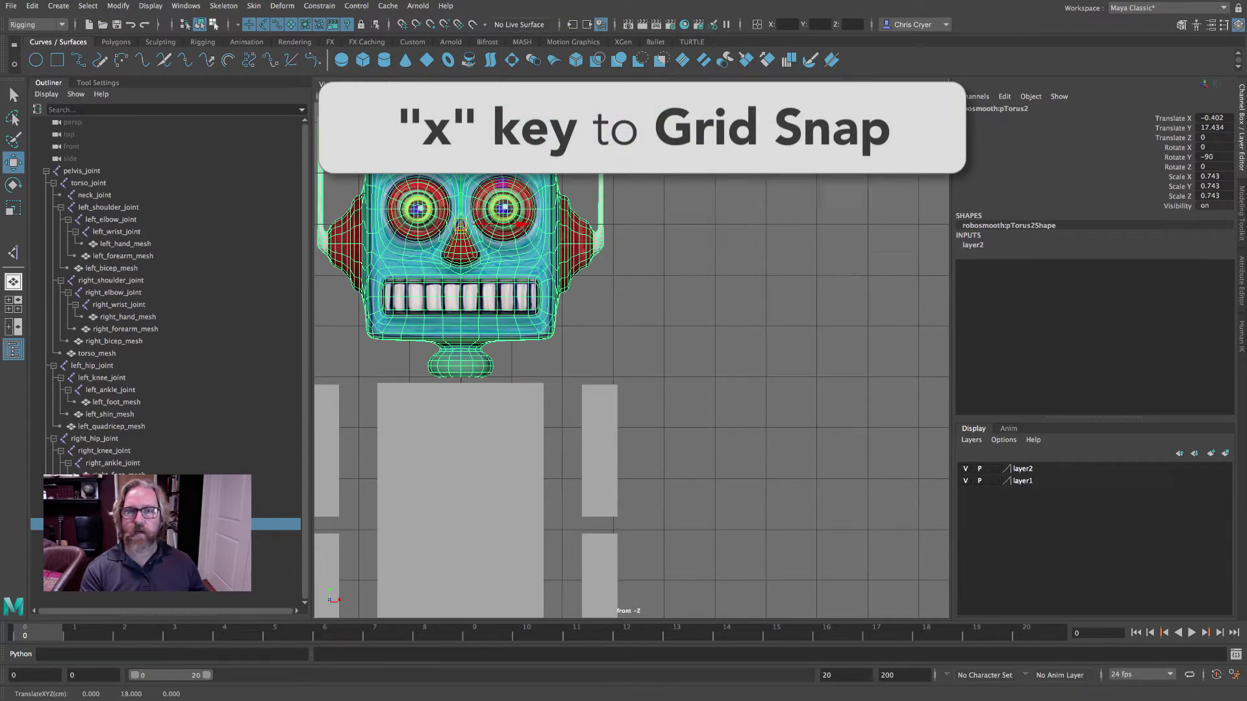
pyautogui.press('space')
pyautogui.press('space')
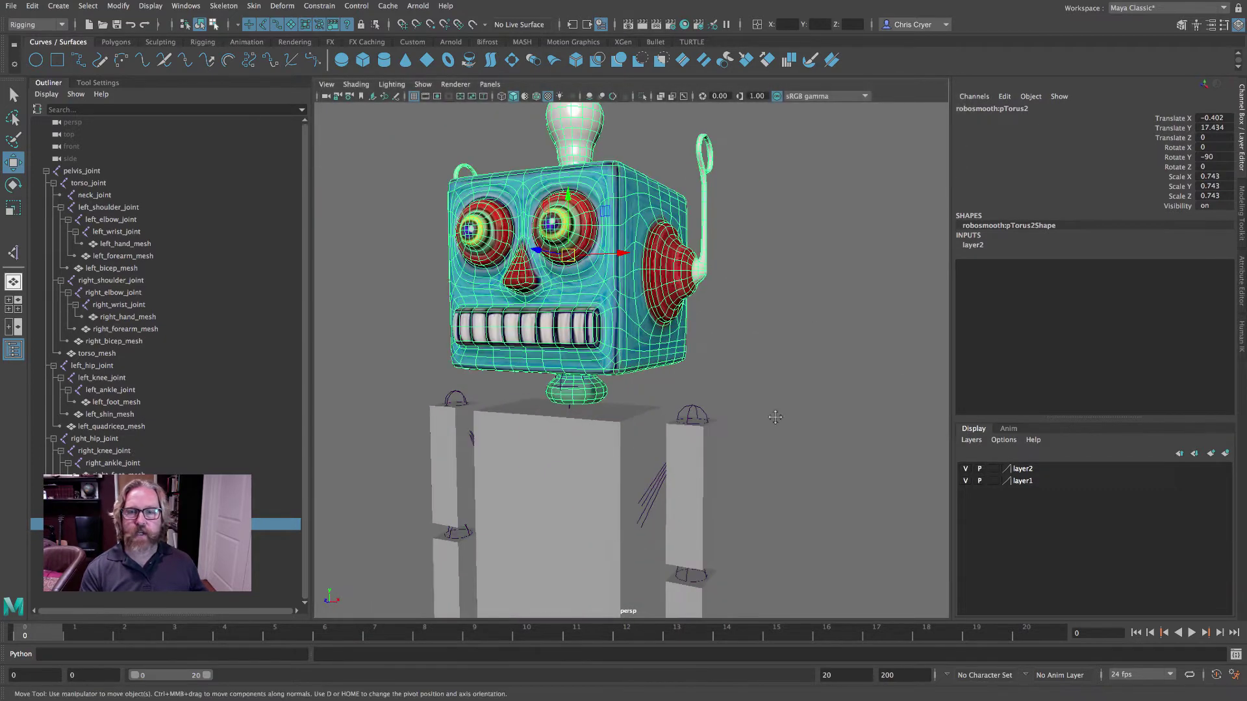
pyautogui.scroll(10, 775, 417)
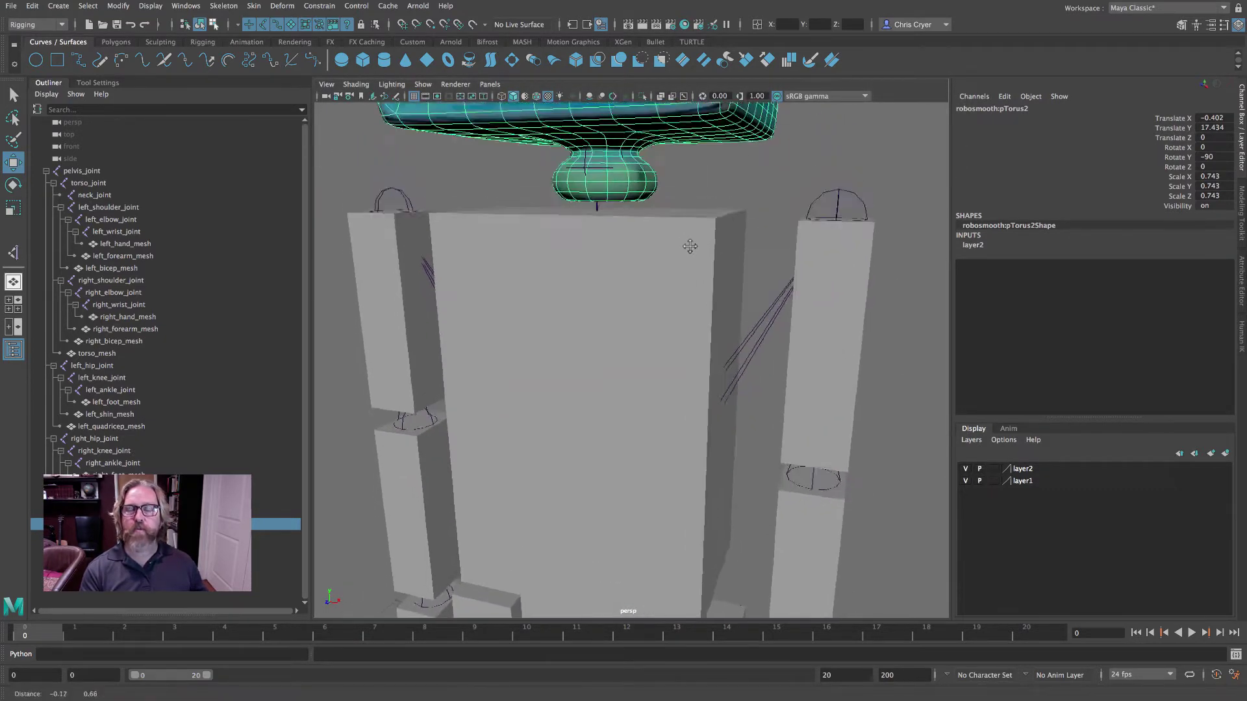
# Step: Lower neck_joint slightly beneath the robot head, to about Translate X 5.283
pyautogui.keyDown('alt'); pyautogui.moveTo(690, 246); pyautogui.dragTo(629, 258); pyautogui.keyUp('alt')
pyautogui.click(598, 238)
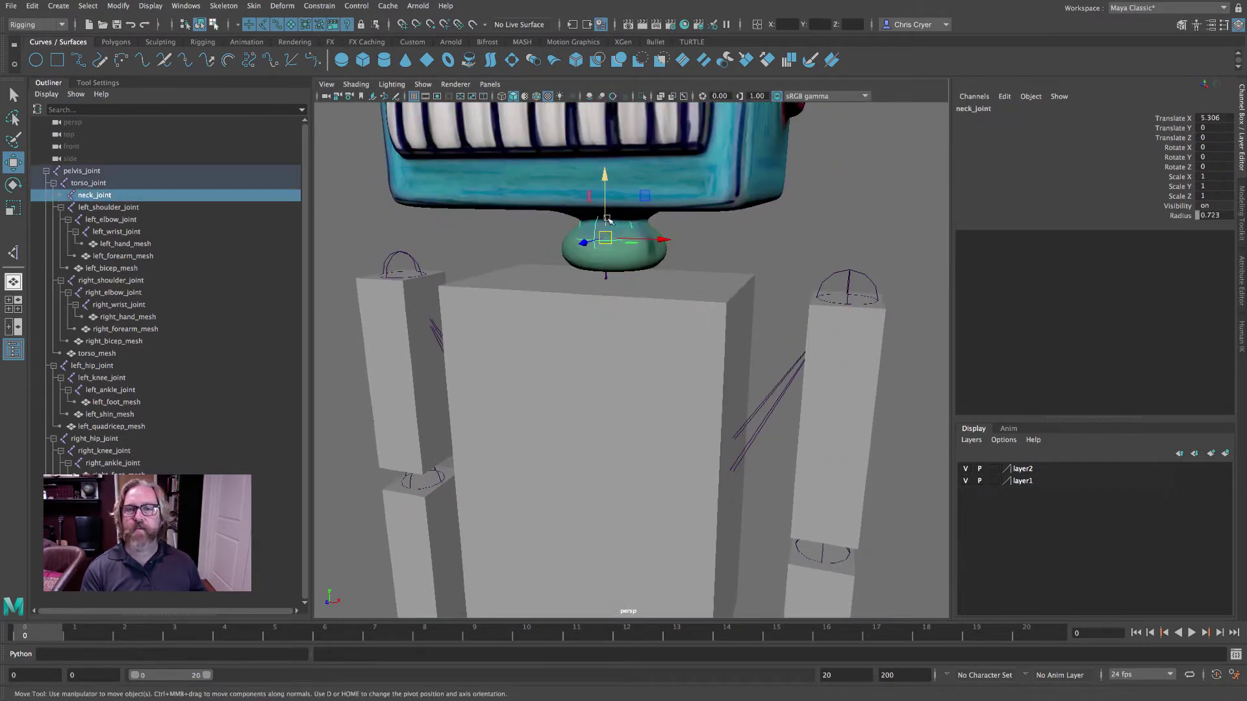
pyautogui.moveTo(606, 195); pyautogui.dragTo(604, 191)
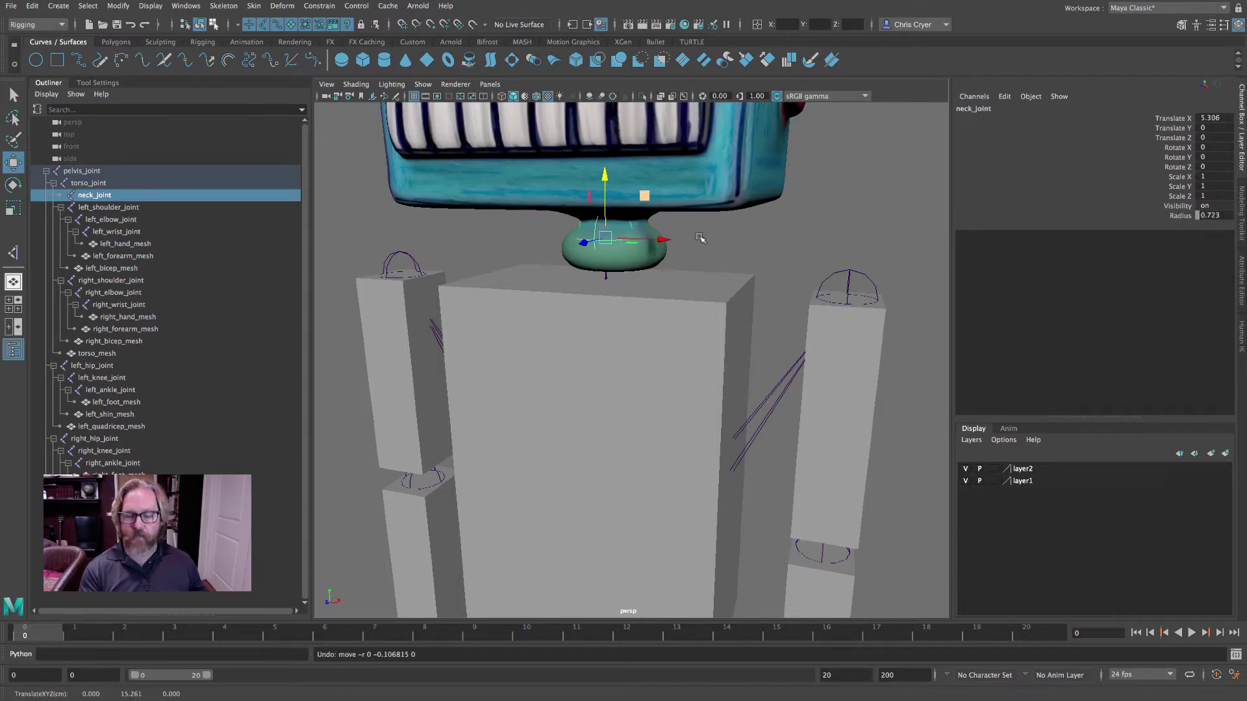
pyautogui.scroll(-6, 669, 354)
pyautogui.scroll(-3, 668, 354)
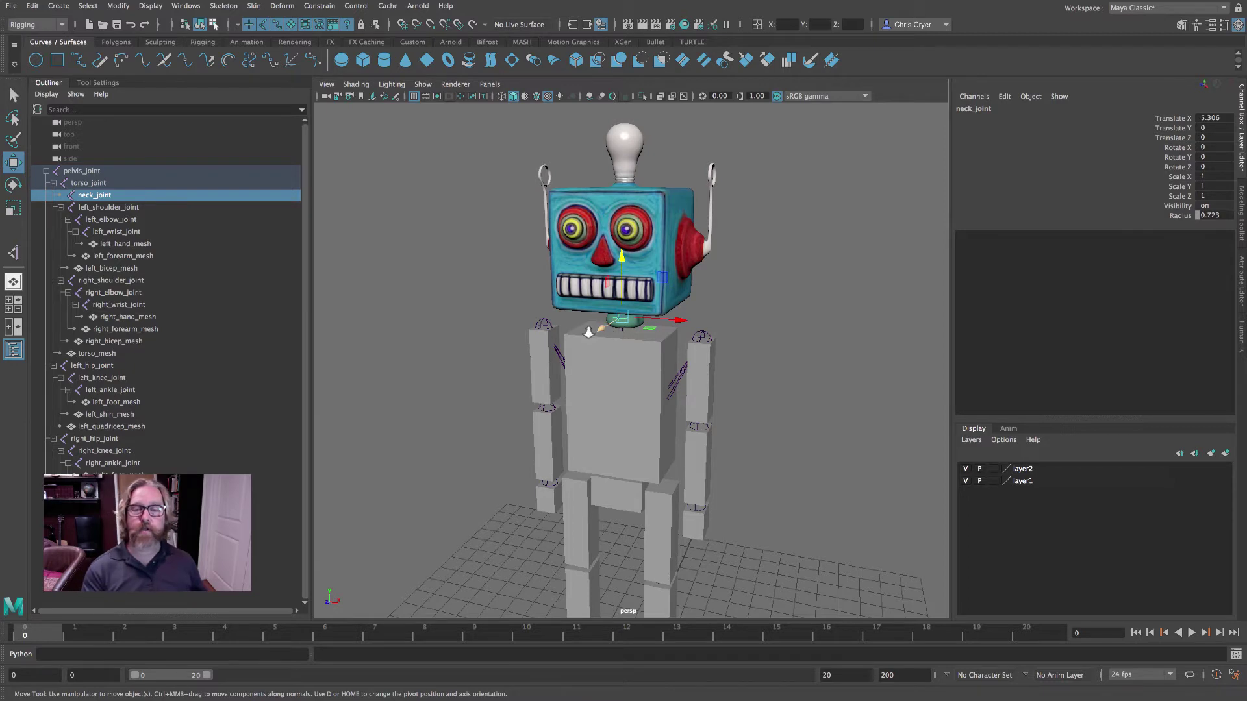
pyautogui.scroll(6, 623, 332)
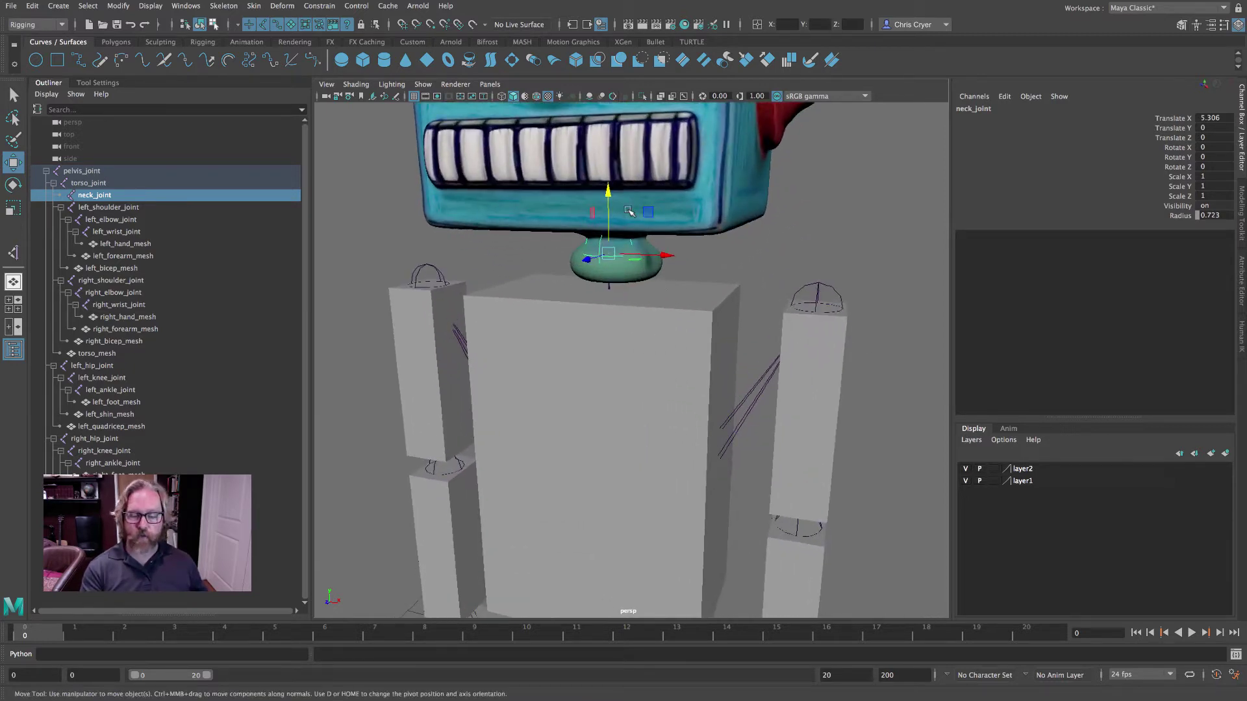
pyautogui.moveTo(609, 192); pyautogui.dragTo(613, 193)
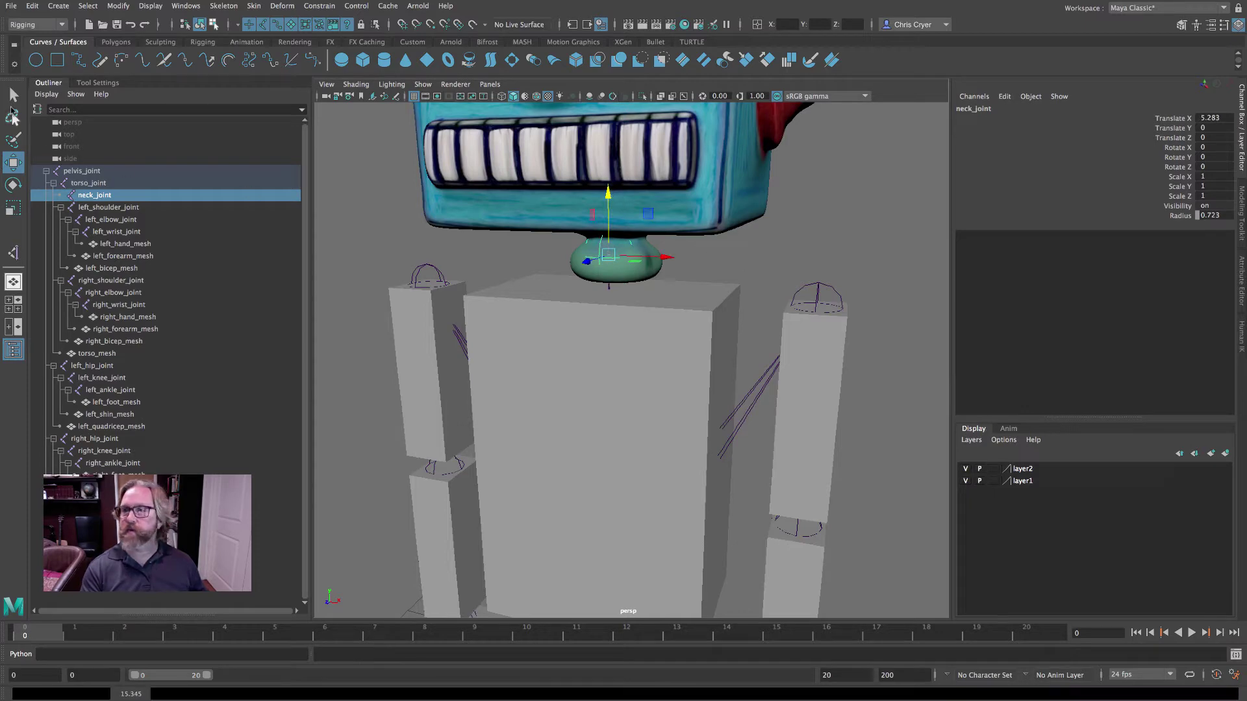
# Step: Parent the robot head, robosmooth:pTorus2, to neck_joint
pyautogui.press('q')
pyautogui.click(729, 215)
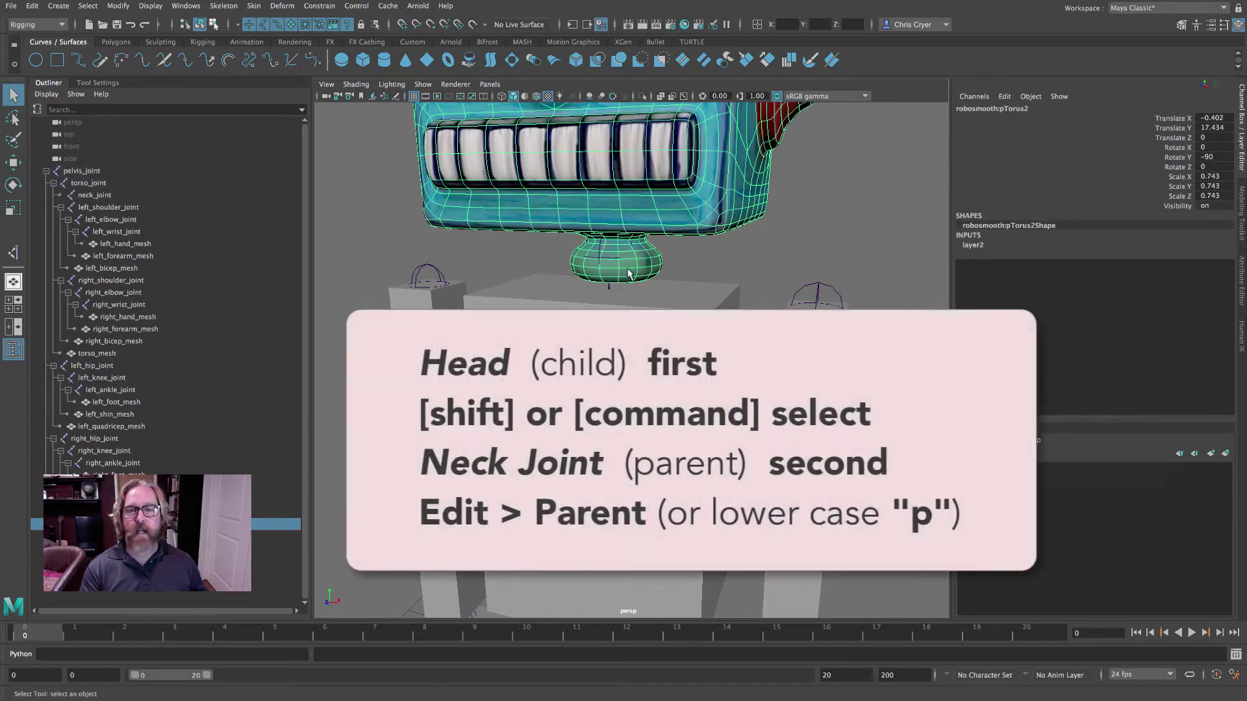
pyautogui.keyDown('shift'); pyautogui.click(595, 256); pyautogui.keyUp('shift')
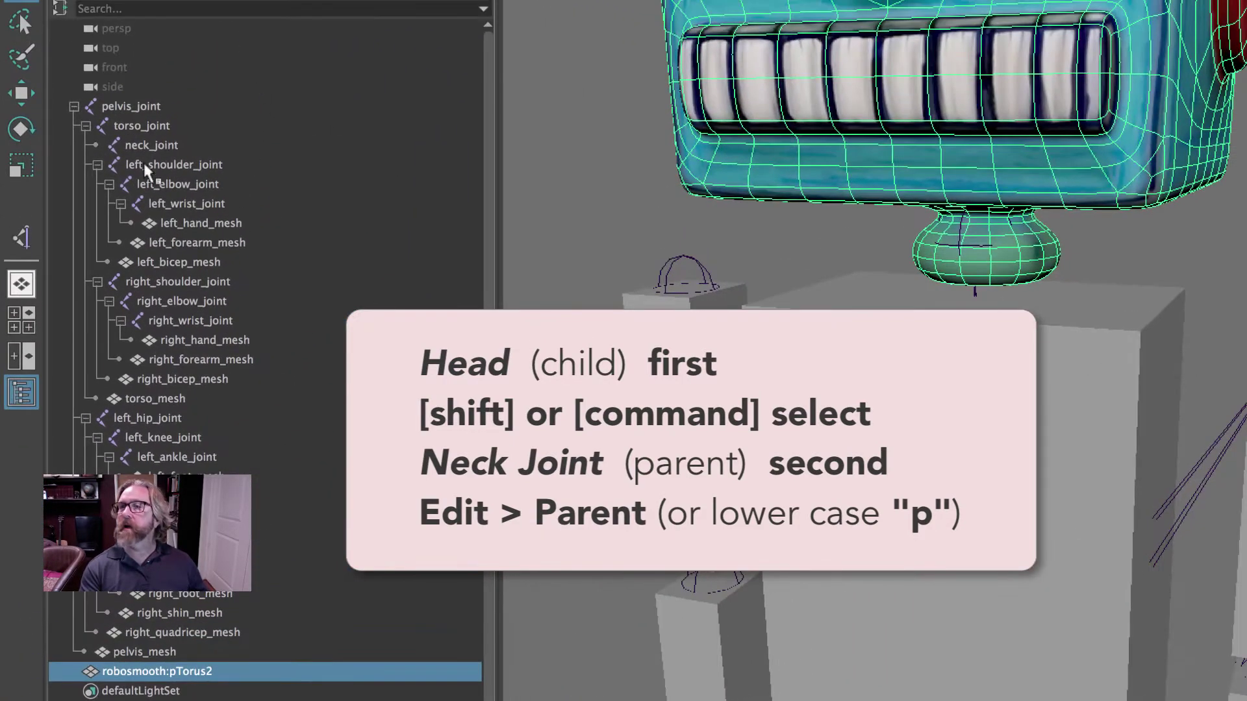
pyautogui.keyDown('shift'); pyautogui.click(152, 145); pyautogui.keyUp('shift')
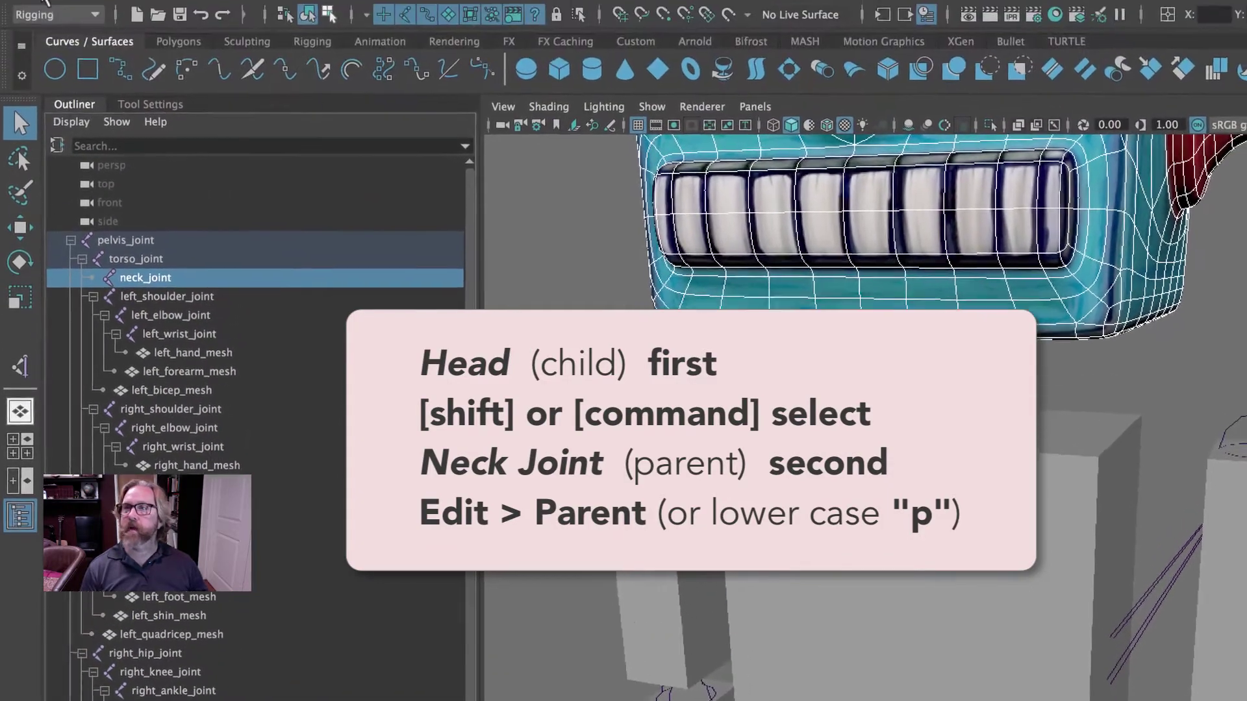
pyautogui.click(49, 8)
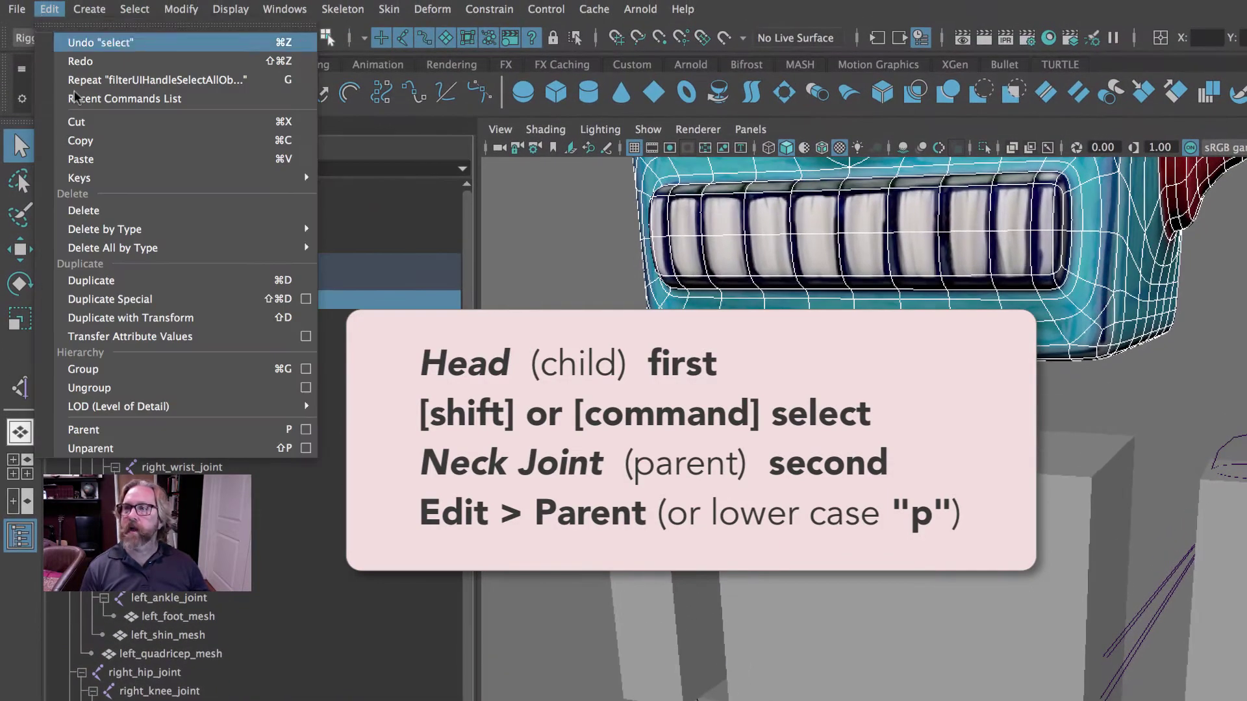
pyautogui.click(162, 429)
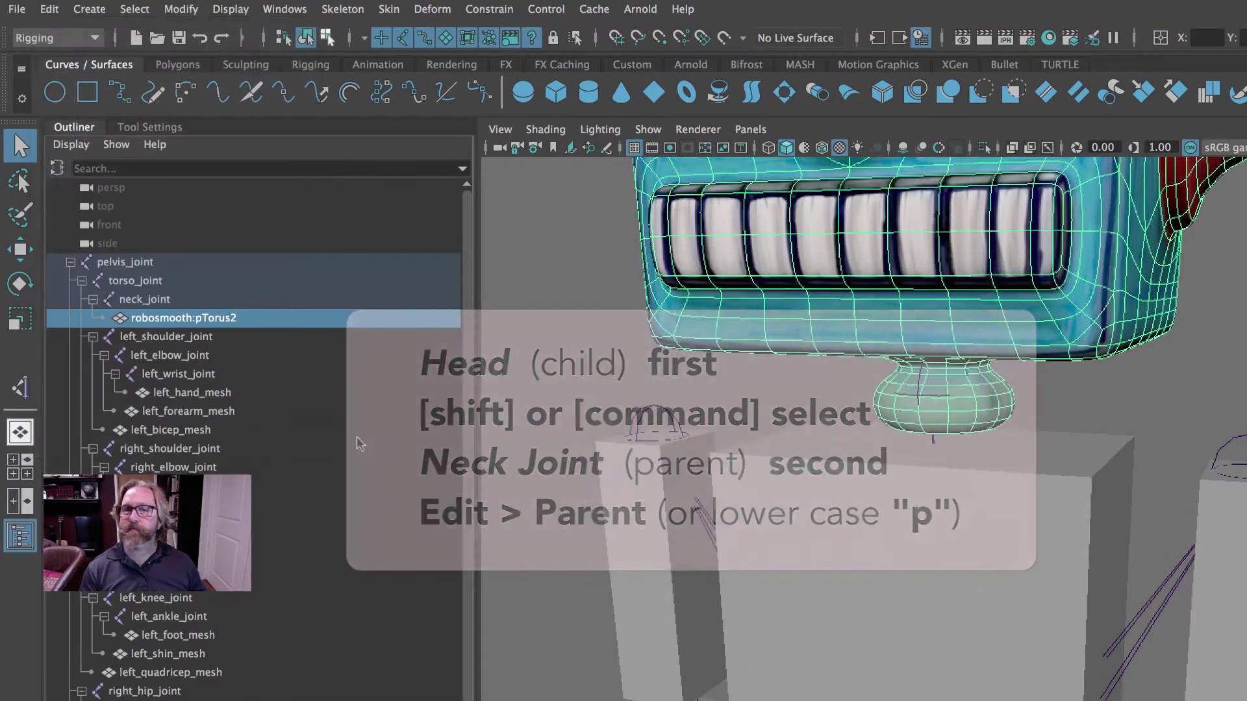
# Step: Test the head's parenting by moving pelvis_joint forward along Z, and undo the move
pyautogui.keyDown('alt'); pyautogui.moveTo(886, 534); pyautogui.dragTo(587, 615, button='right'); pyautogui.keyUp('alt')
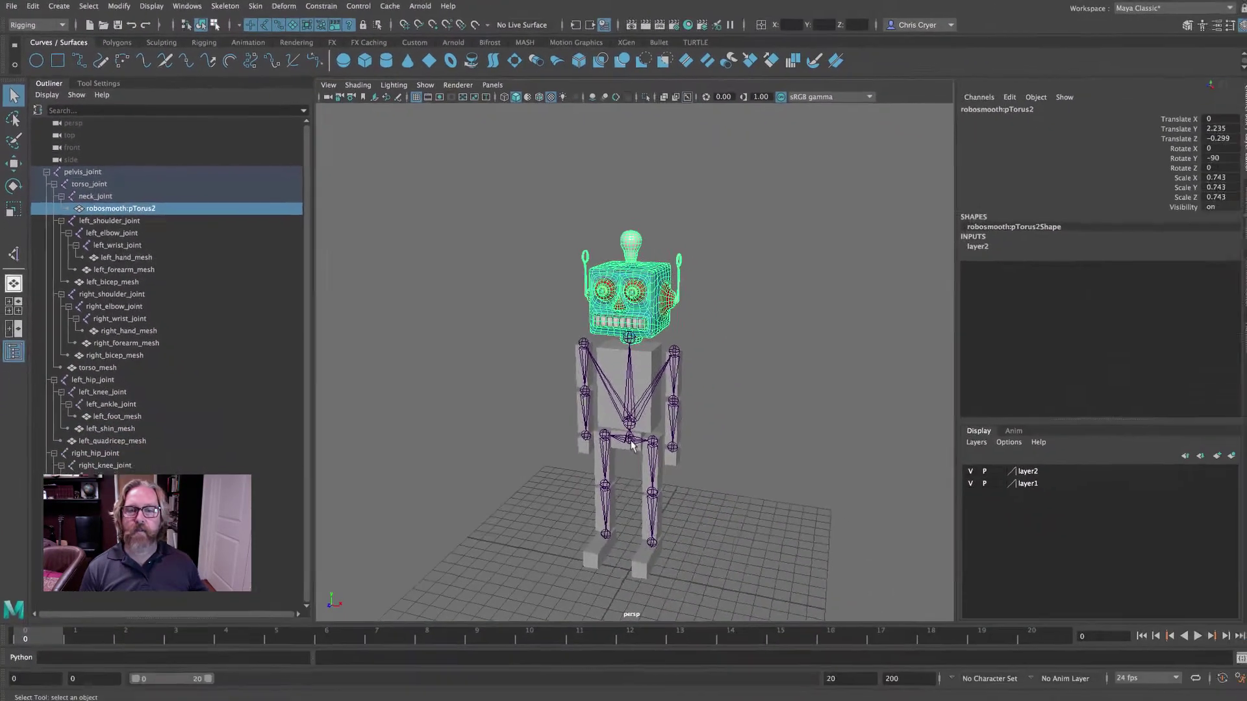
pyautogui.click(125, 262)
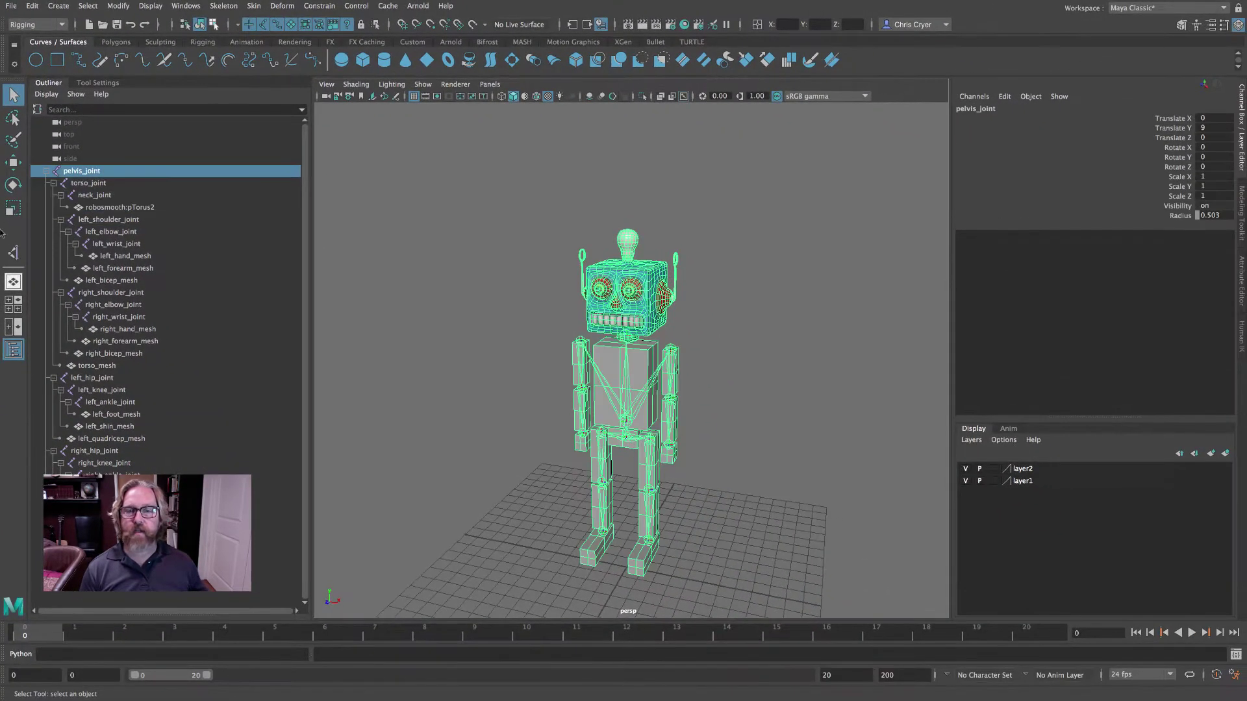
pyautogui.click(13, 162)
pyautogui.moveTo(608, 449); pyautogui.dragTo(565, 527)
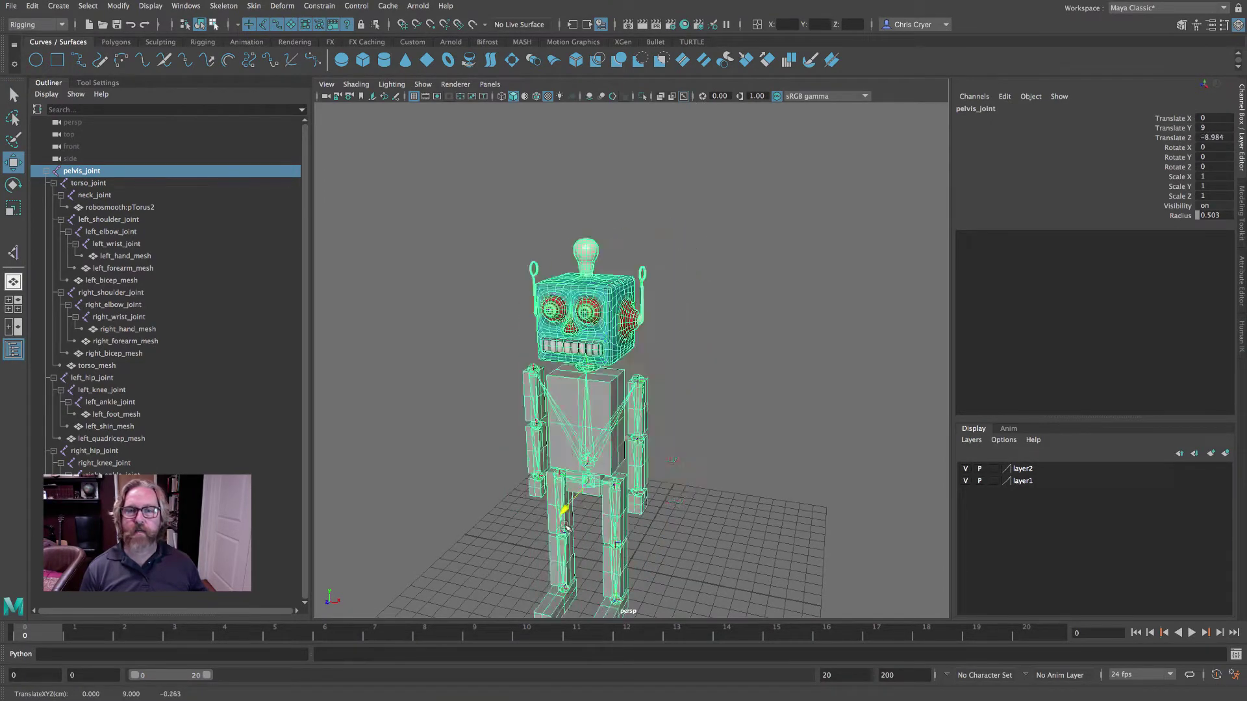
pyautogui.hotkey('ctrl', 'z')
# Step: Test the upper body by rotating torso_joint, and undo the rotation
pyautogui.keyDown('alt'); pyautogui.moveTo(734, 411); pyautogui.dragTo(922, 402, button='right'); pyautogui.keyUp('alt')
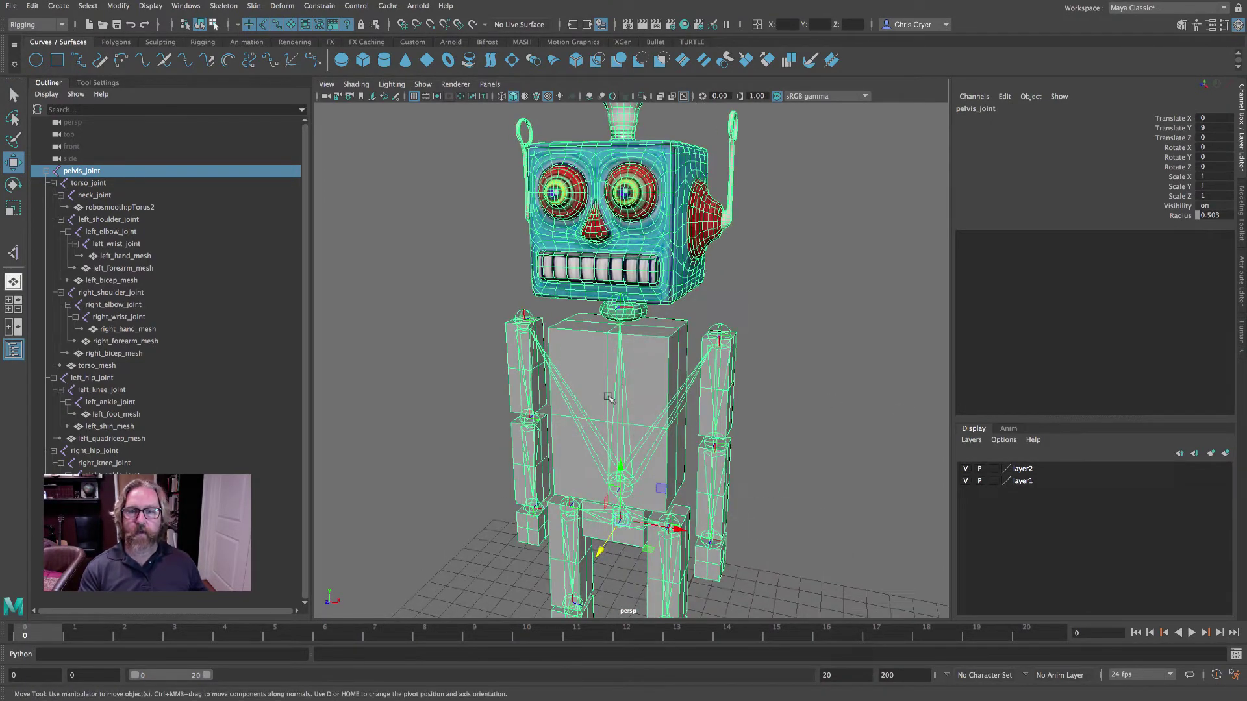
pyautogui.press('Down')
pyautogui.click(14, 186)
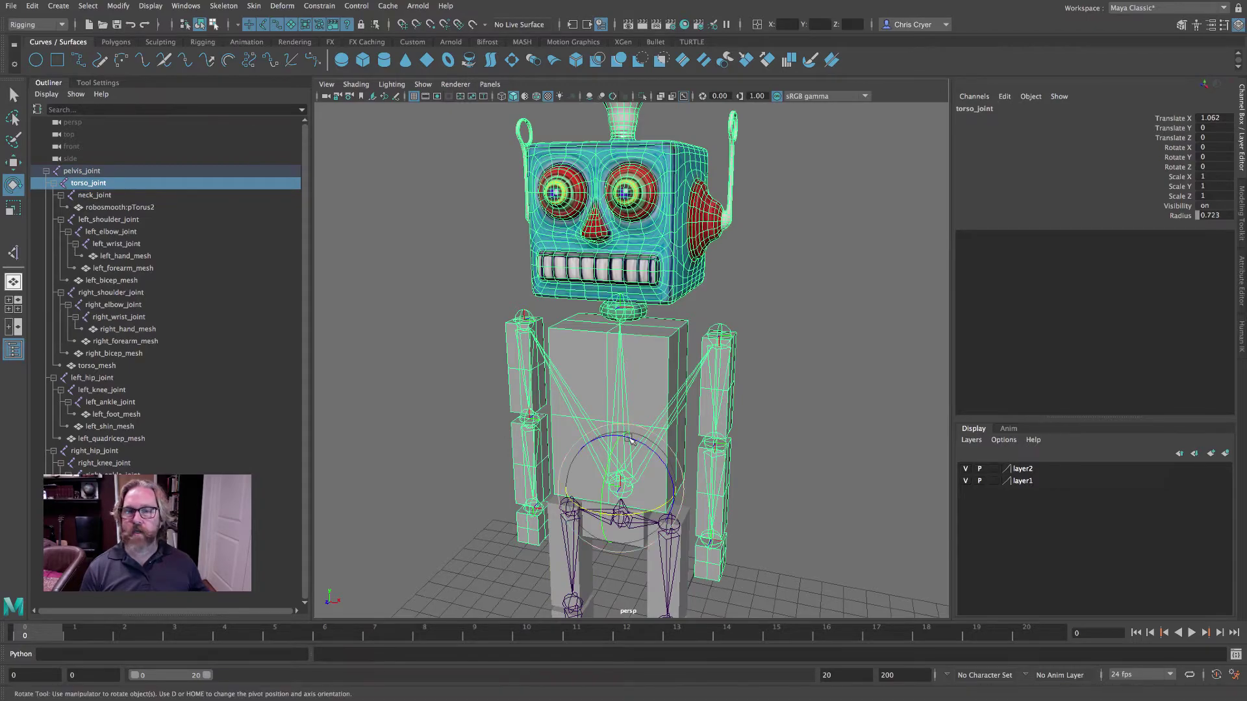
pyautogui.moveTo(624, 441); pyautogui.dragTo(613, 458)
pyautogui.hotkey('ctrl', 'z')
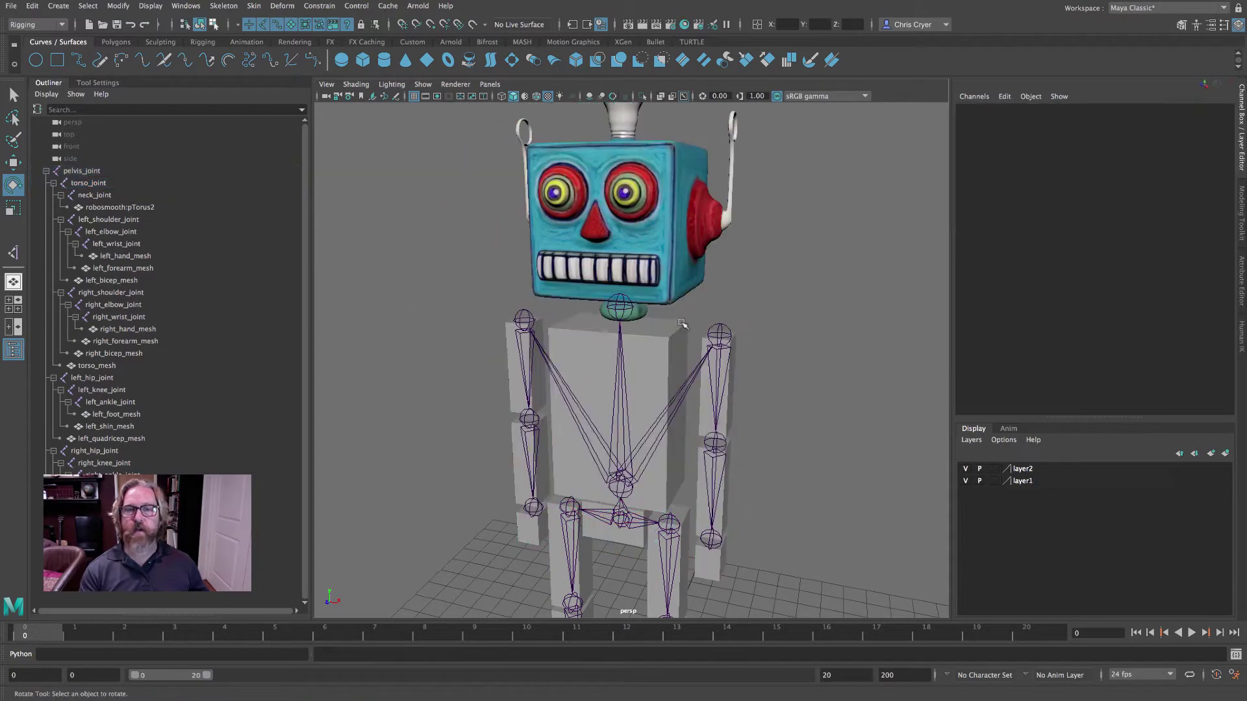
# Step: Test the robot head's movement by rotating neck_joint, and undo the rotation
pyautogui.click(619, 320)
pyautogui.moveTo(619, 319); pyautogui.dragTo(722, 337)
pyautogui.hotkey('ctrl', 'z')
pyautogui.hotkey('ctrl', 'z')
# Step: Show wireframe over the shaded meshes and create a single joint on the grid in front of the feet, at about X 0.179, Z 4.266
pyautogui.scroll(-3, 653, 322)
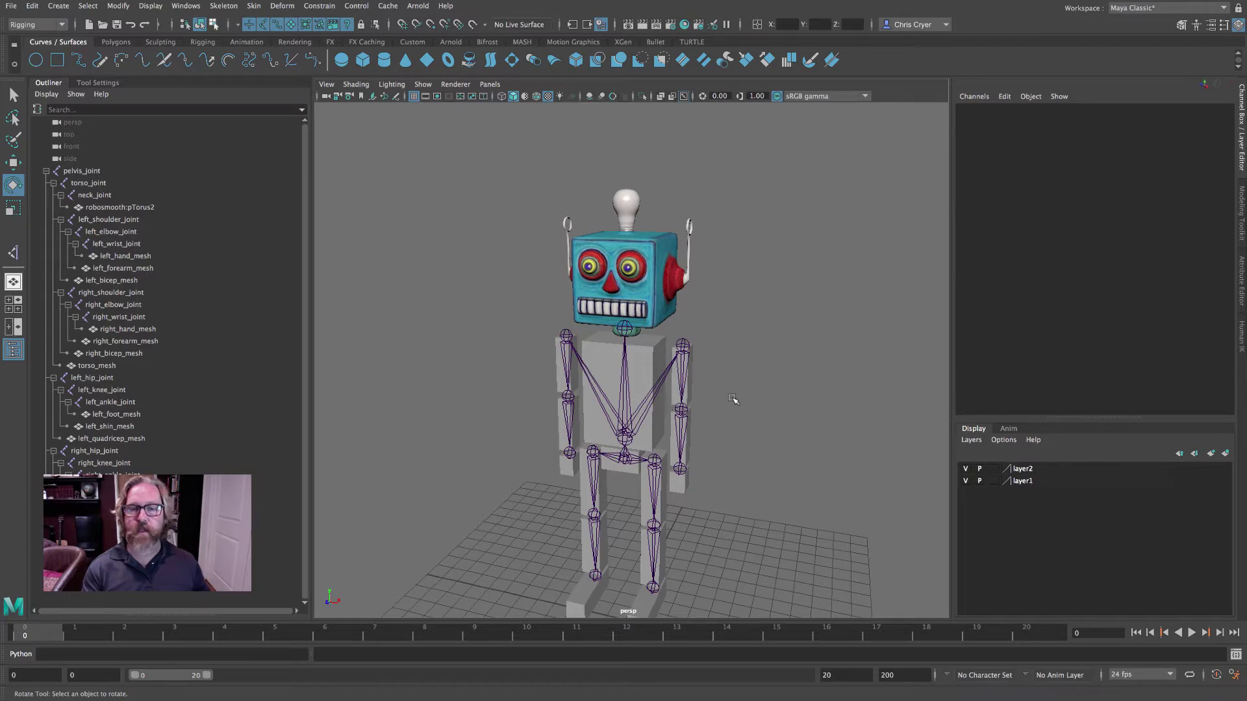
pyautogui.keyDown('alt'); pyautogui.moveTo(733, 398); pyautogui.dragTo(664, 294); pyautogui.keyUp('alt')
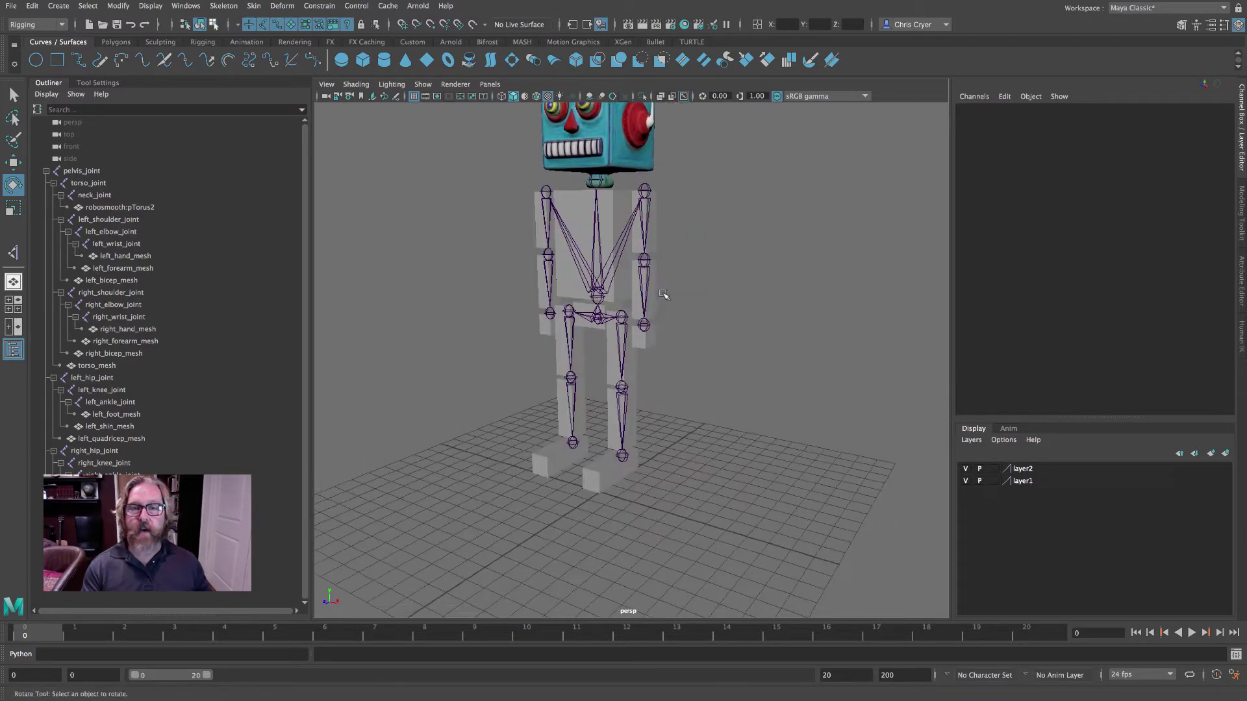
pyautogui.keyDown('alt'); pyautogui.moveTo(650, 390); pyautogui.dragTo(526, 523); pyautogui.keyUp('alt')
pyautogui.keyDown('alt'); pyautogui.moveTo(694, 484); pyautogui.dragTo(768, 368); pyautogui.keyUp('alt')
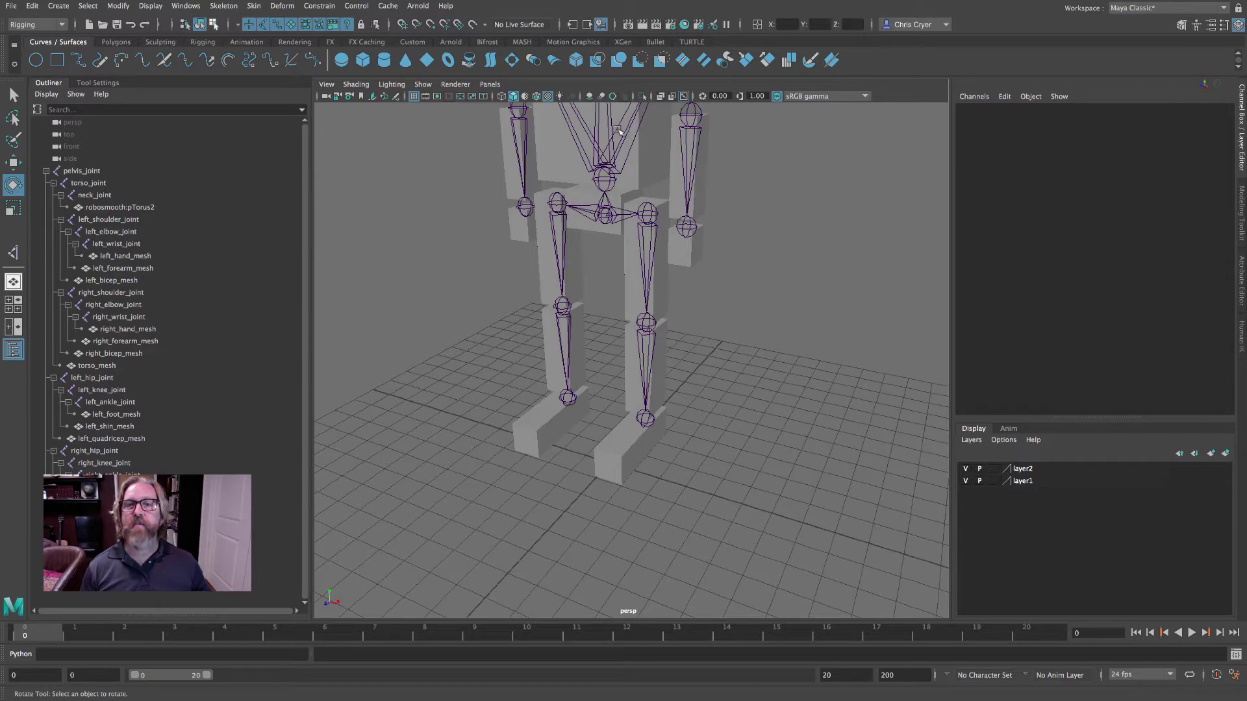
pyautogui.click(536, 96)
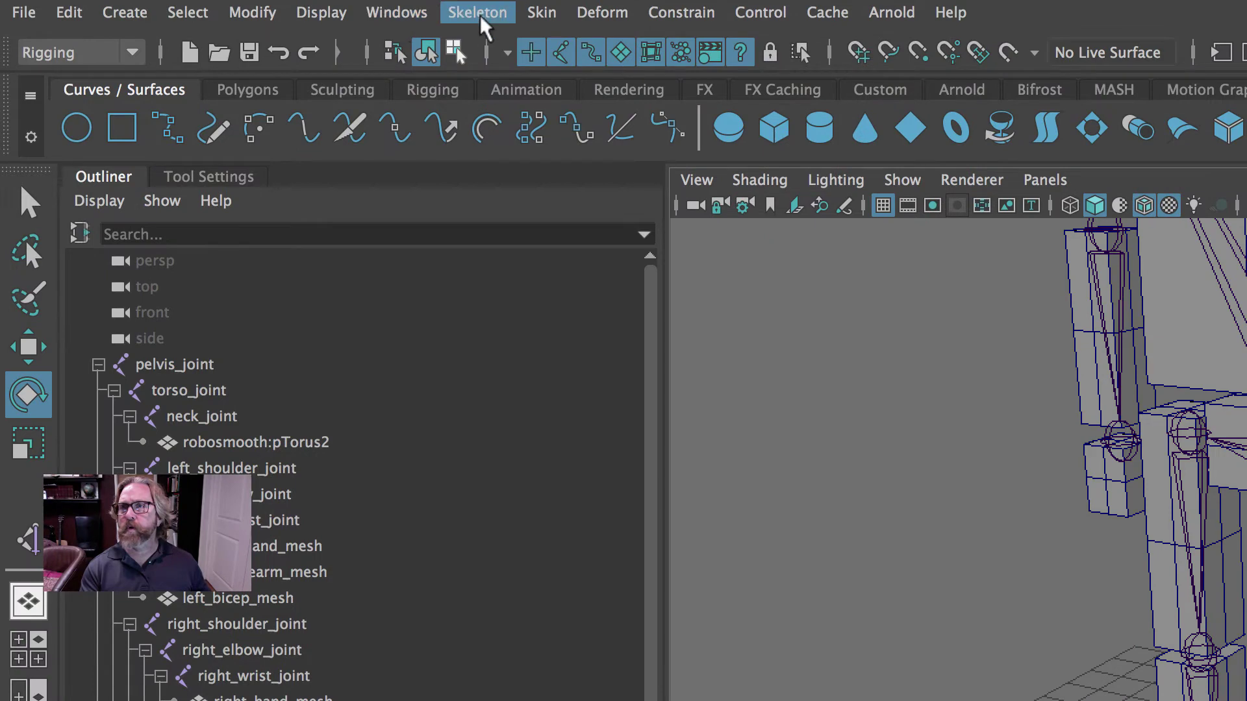
pyautogui.click(234, 8)
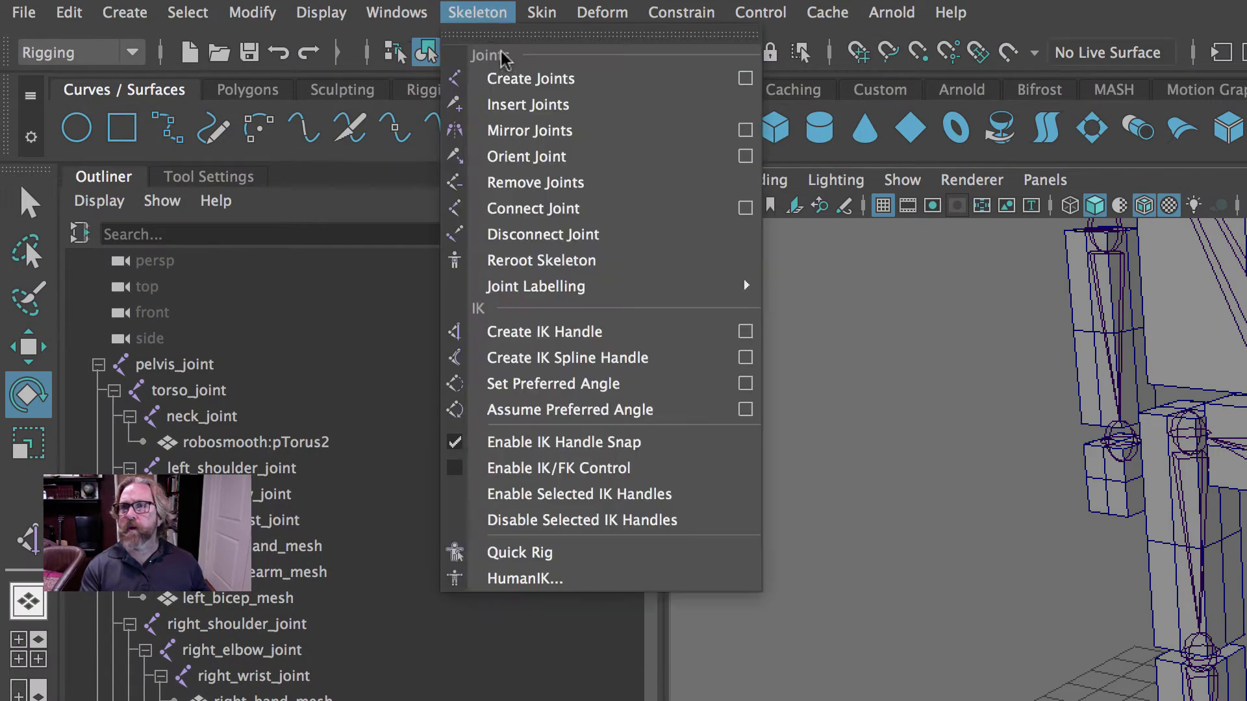
pyautogui.click(529, 79)
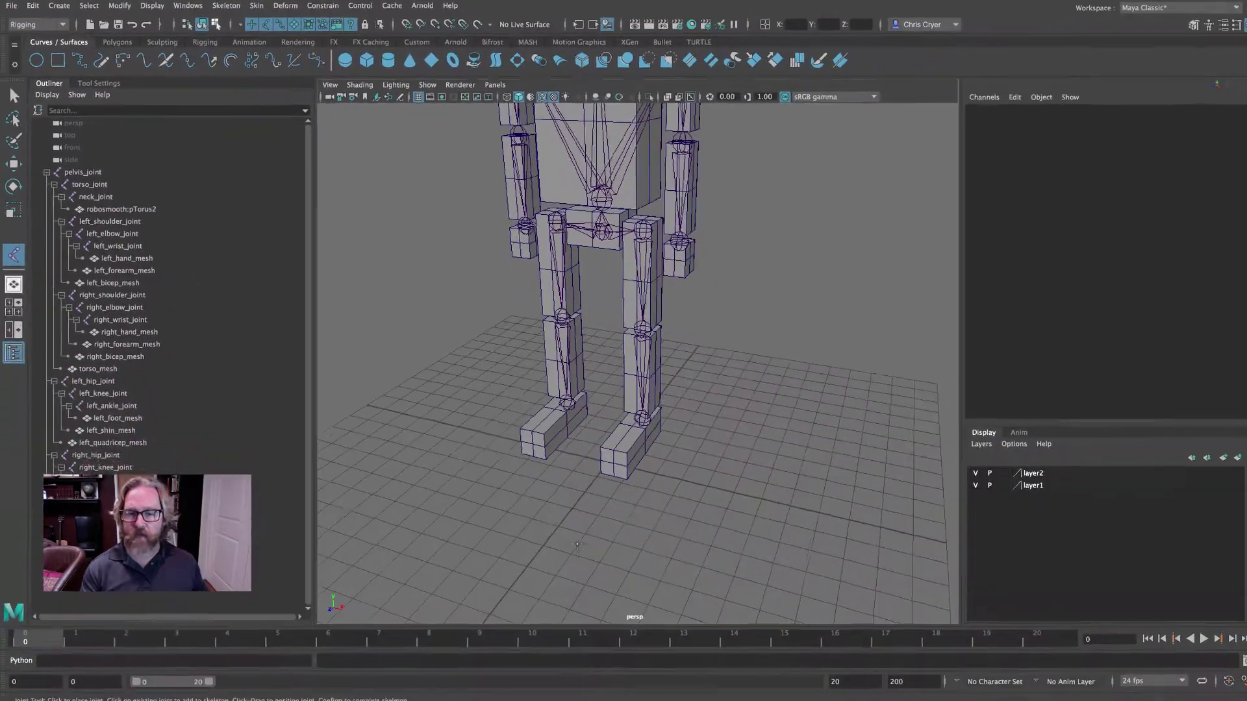
pyautogui.click(552, 527)
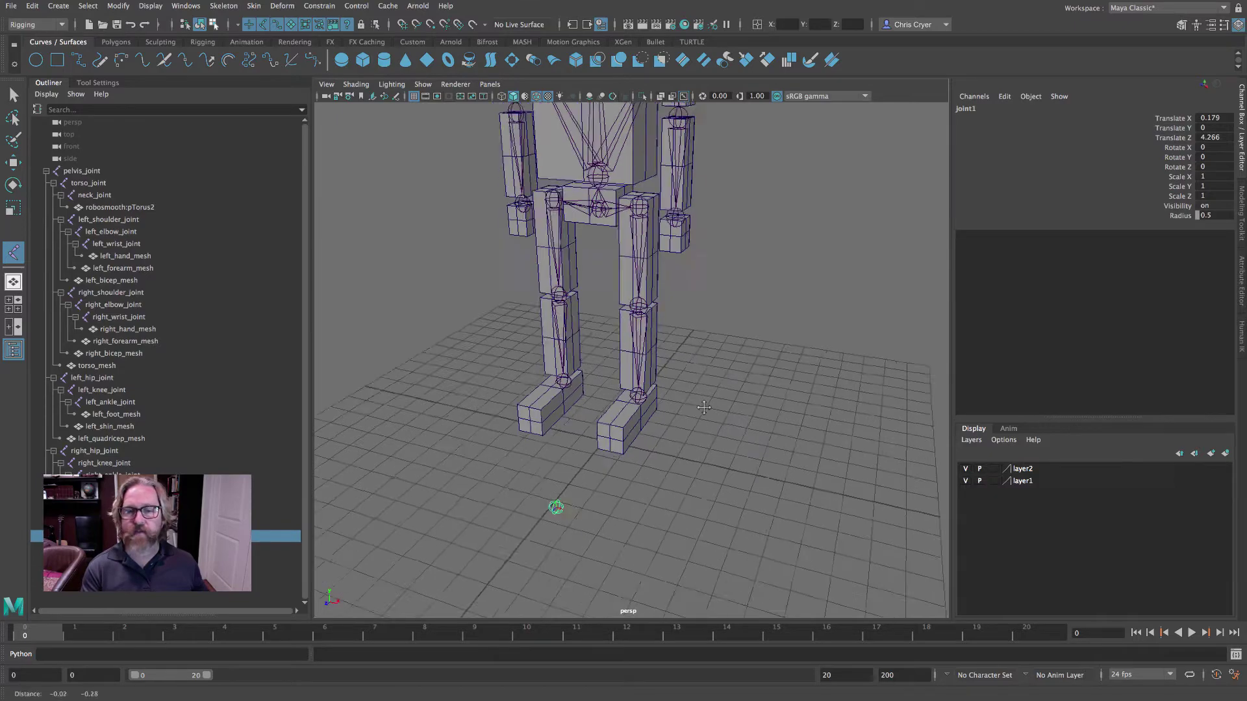
# Step: Move the new joint and snap it to the bottom centre vertex at the front of the left foot mesh
pyautogui.scroll(6, 702, 467)
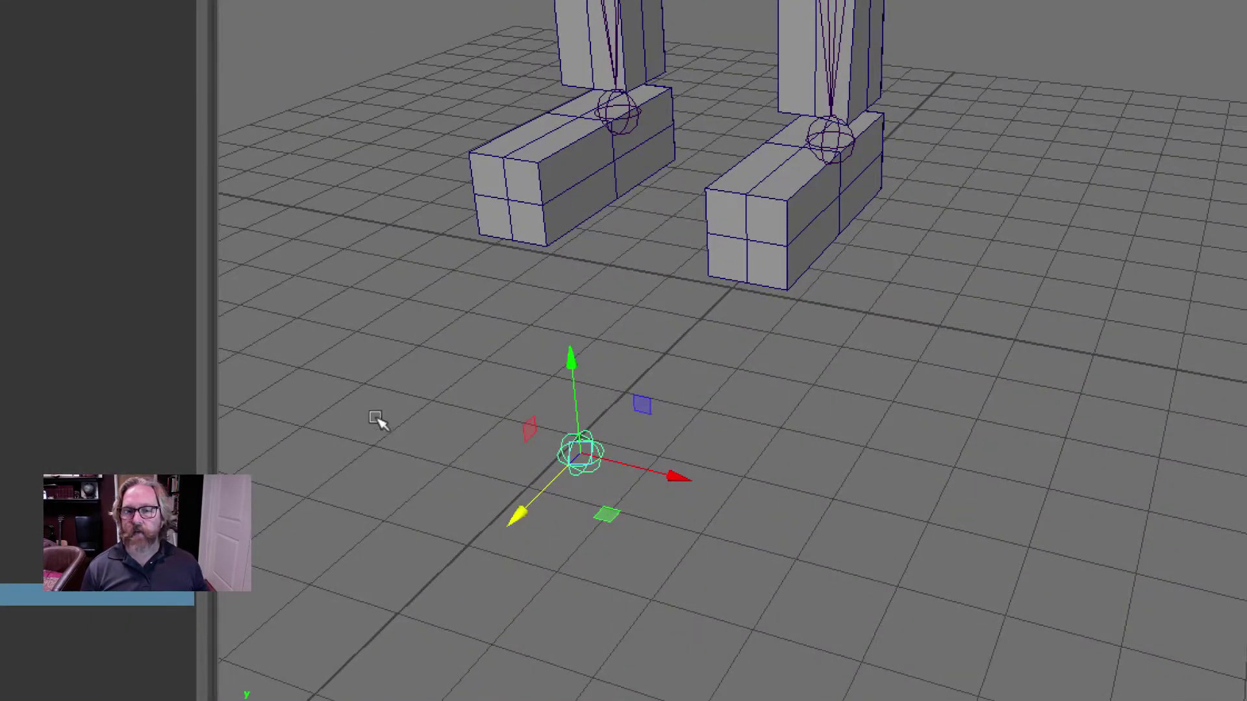
pyautogui.click(581, 452)
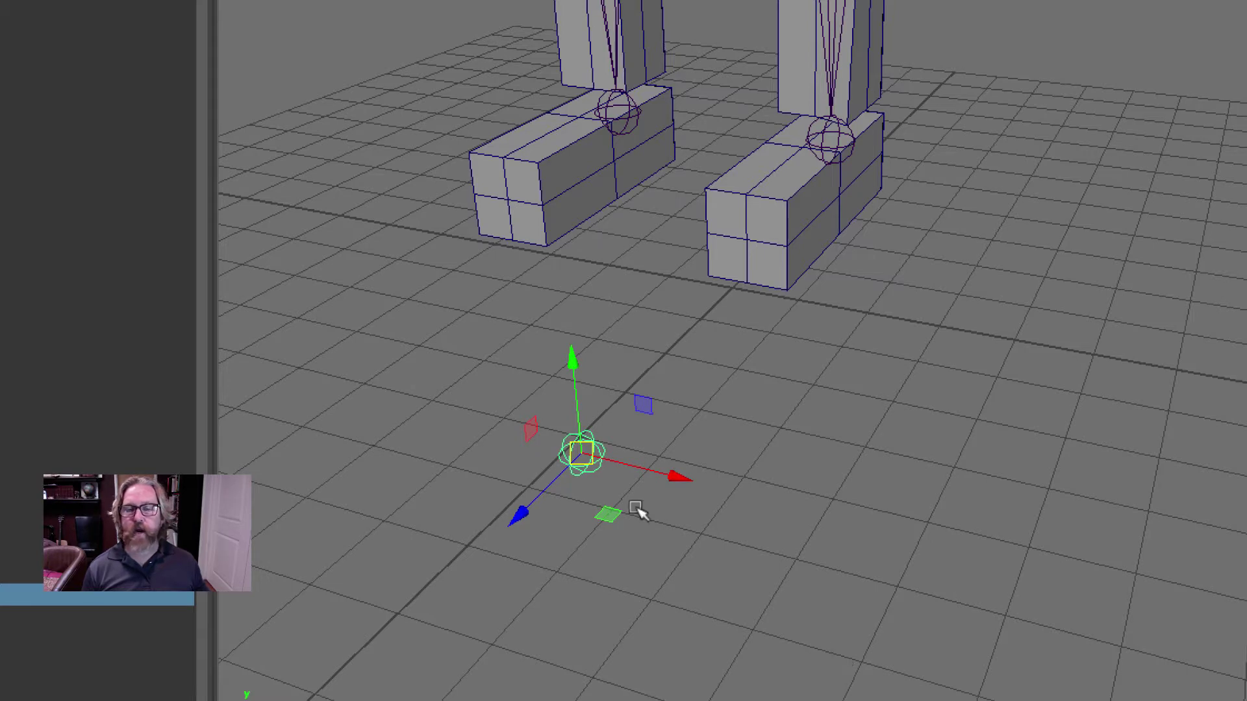
pyautogui.moveTo(581, 453); pyautogui.dragTo(520, 438)
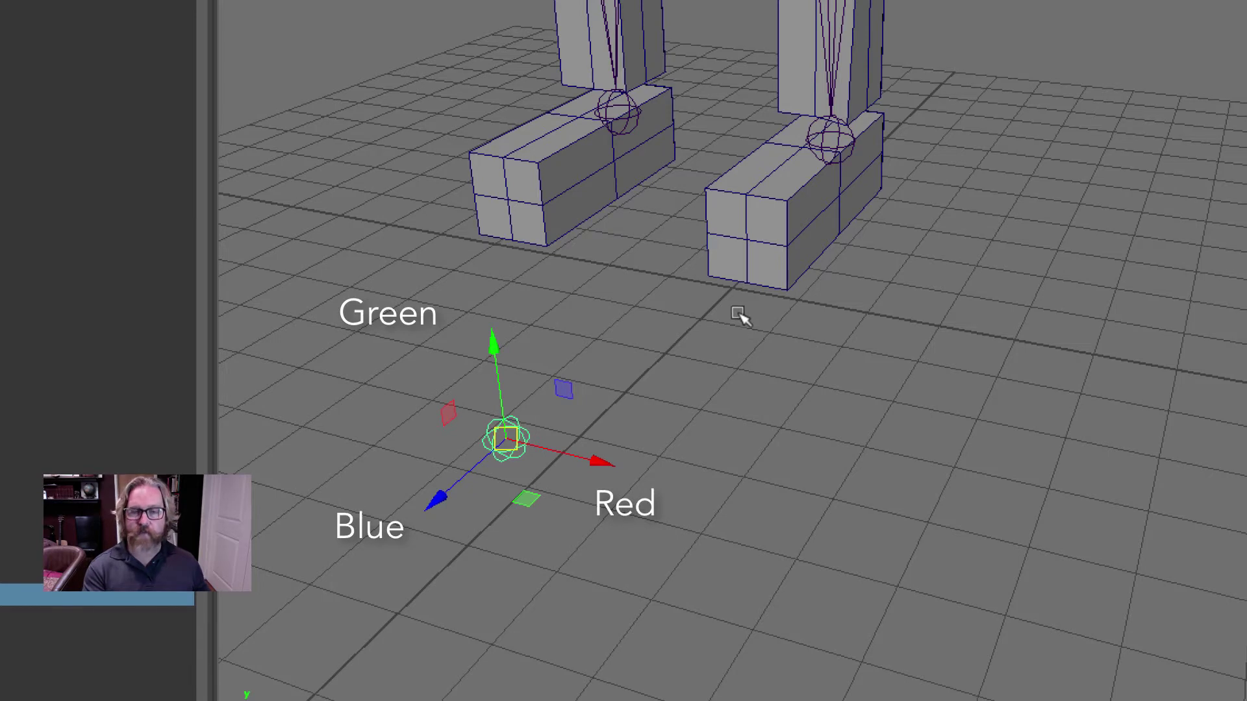
pyautogui.moveTo(747, 312); pyautogui.dragTo(895, 416, button='middle')
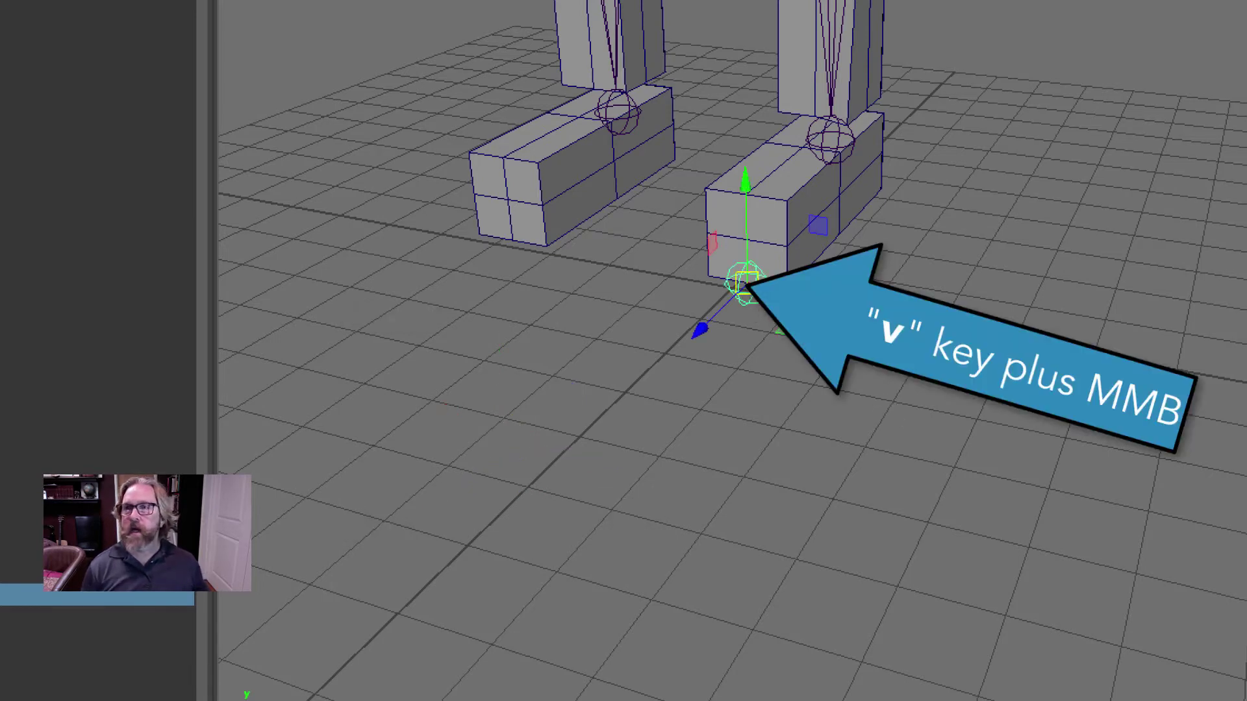
# Step: Create a second joint on the grid and snap it to the bottom centre vertex at the front of the right foot mesh
pyautogui.click(480, 375)
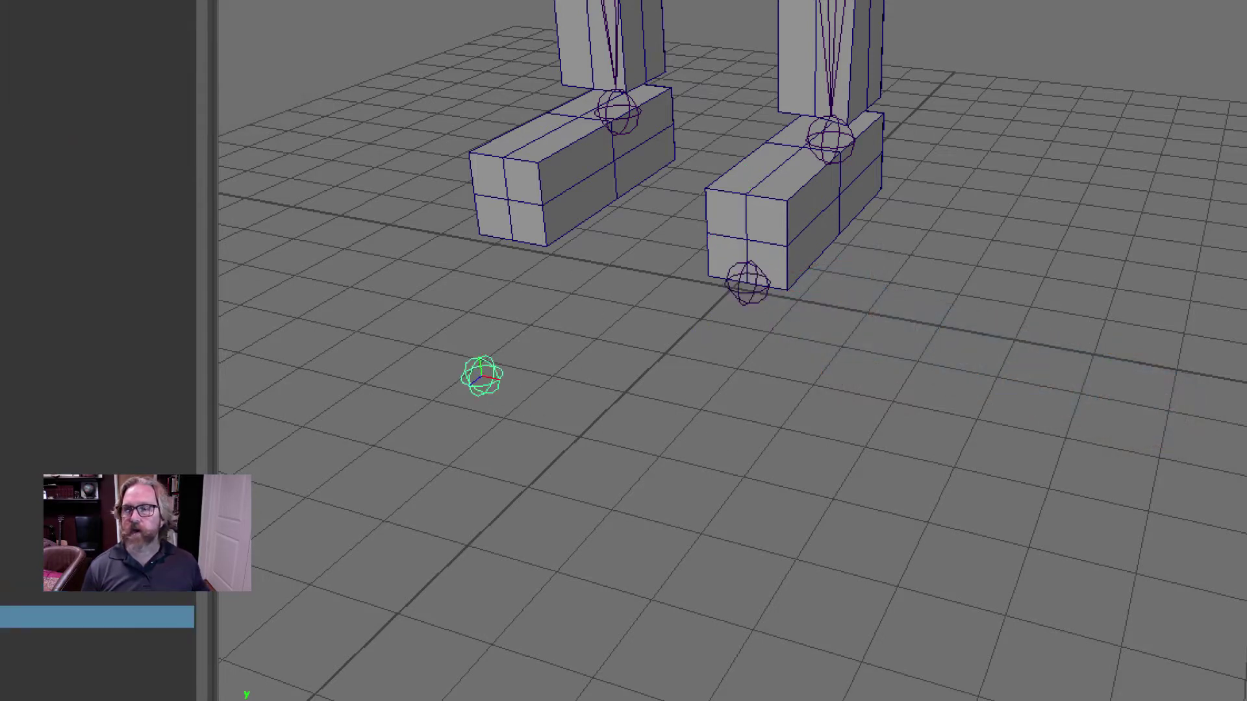
pyautogui.press('w')
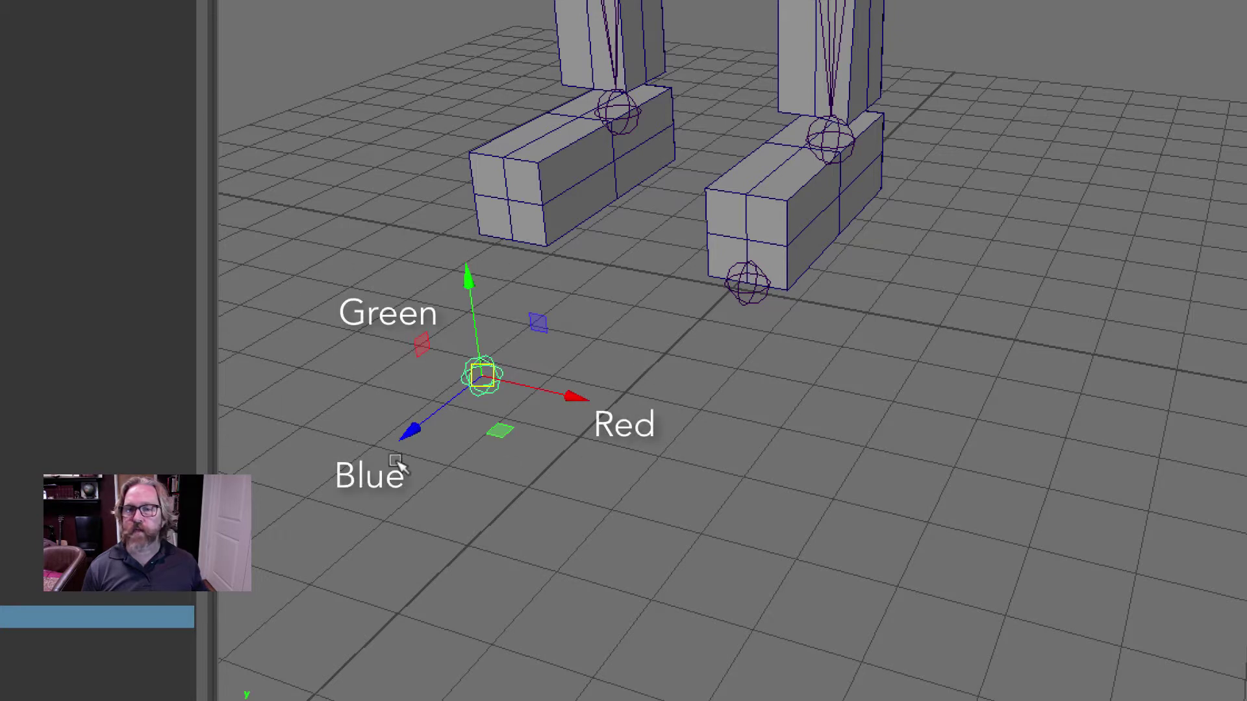
pyautogui.click(516, 241)
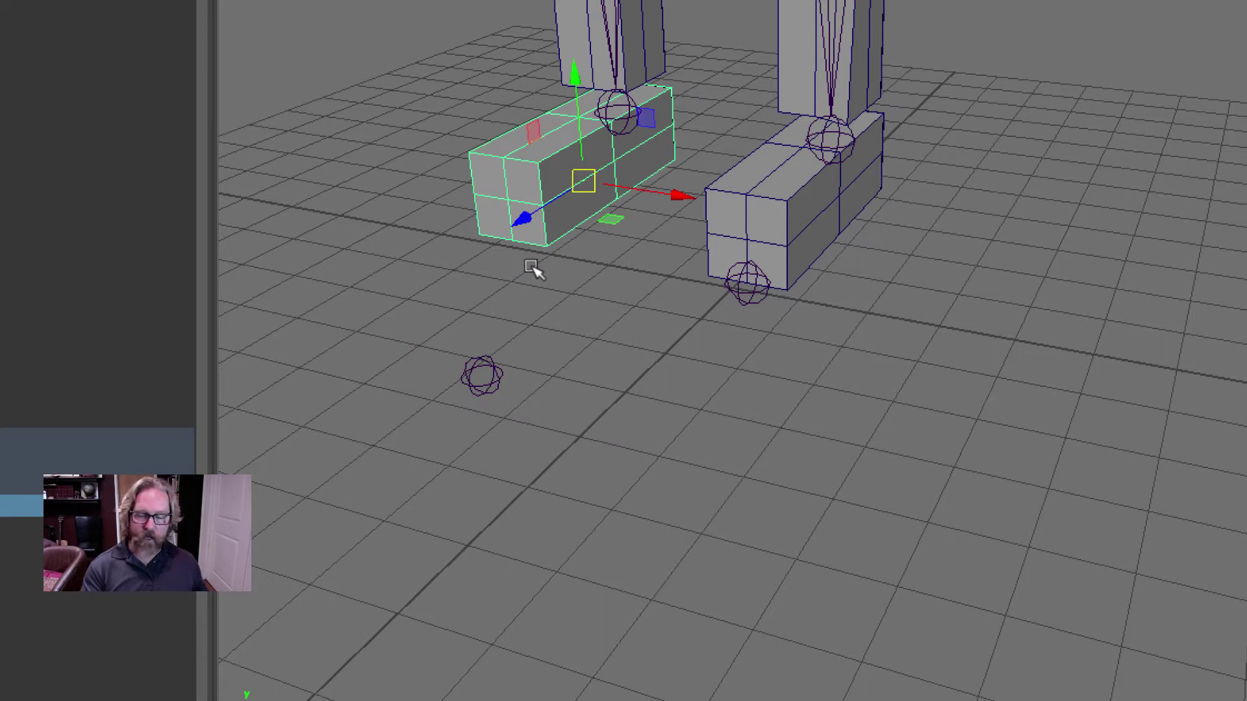
pyautogui.hotkey('ctrl', 'z')
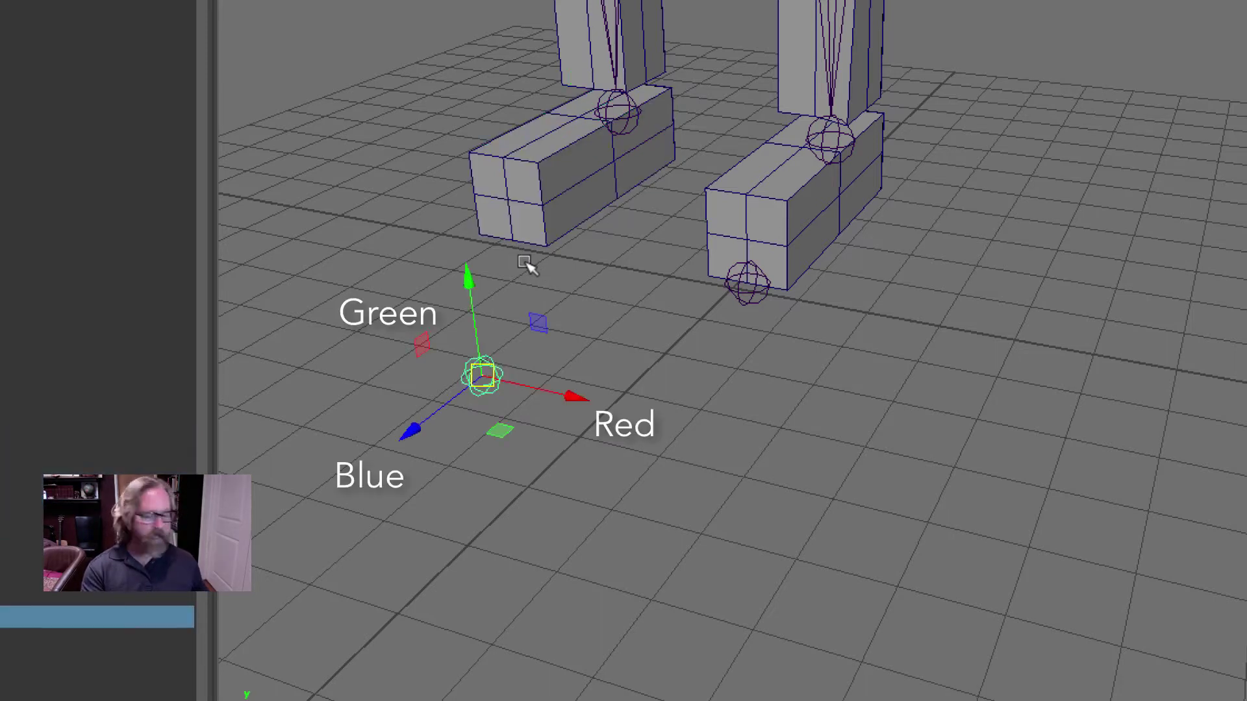
pyautogui.moveTo(515, 258); pyautogui.dragTo(512, 242, button='middle')
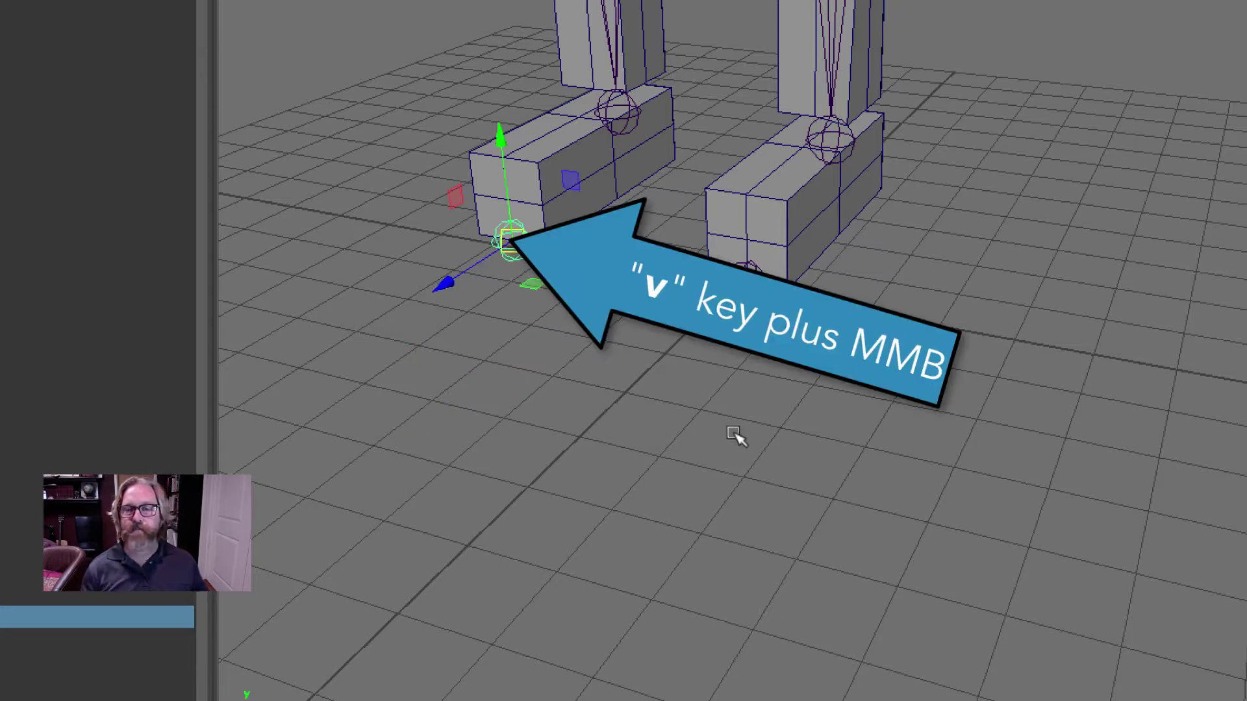
# Step: Parent the right foot's toe joint to the right ankle joint
pyautogui.keyDown('alt'); pyautogui.moveTo(747, 308); pyautogui.dragTo(798, 349); pyautogui.keyUp('alt')
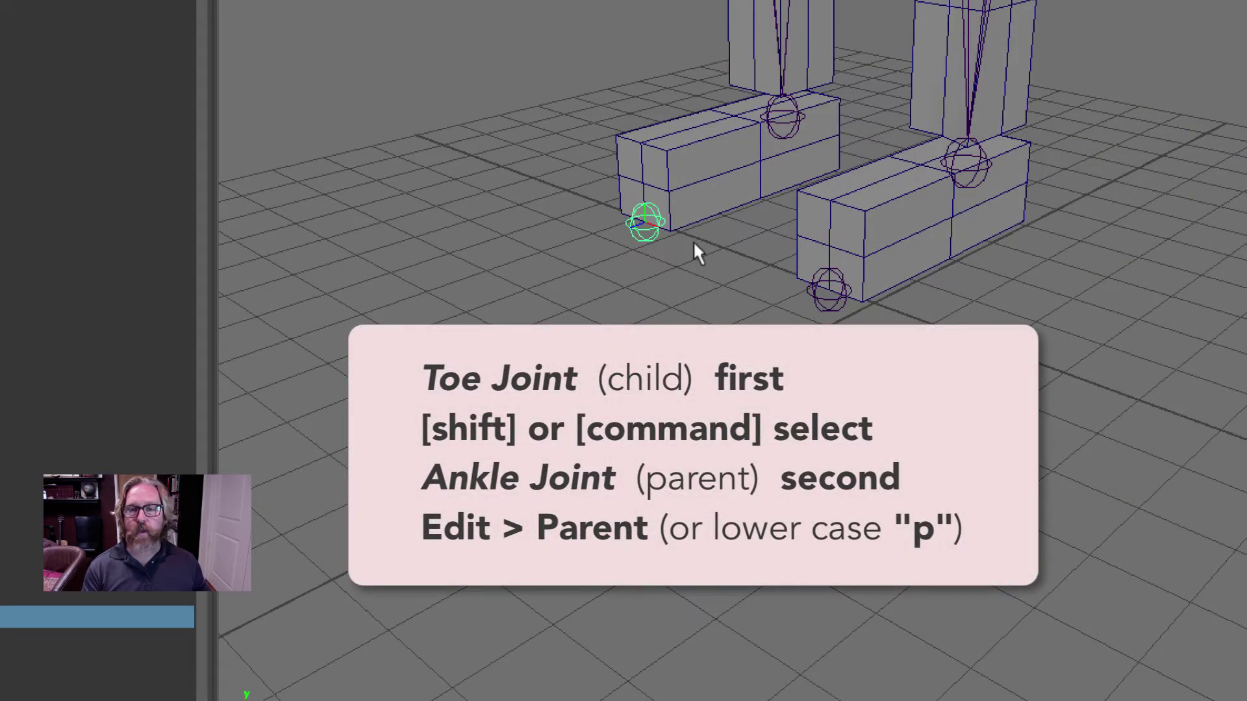
pyautogui.keyDown('shift'); pyautogui.click(799, 117); pyautogui.keyUp('shift')
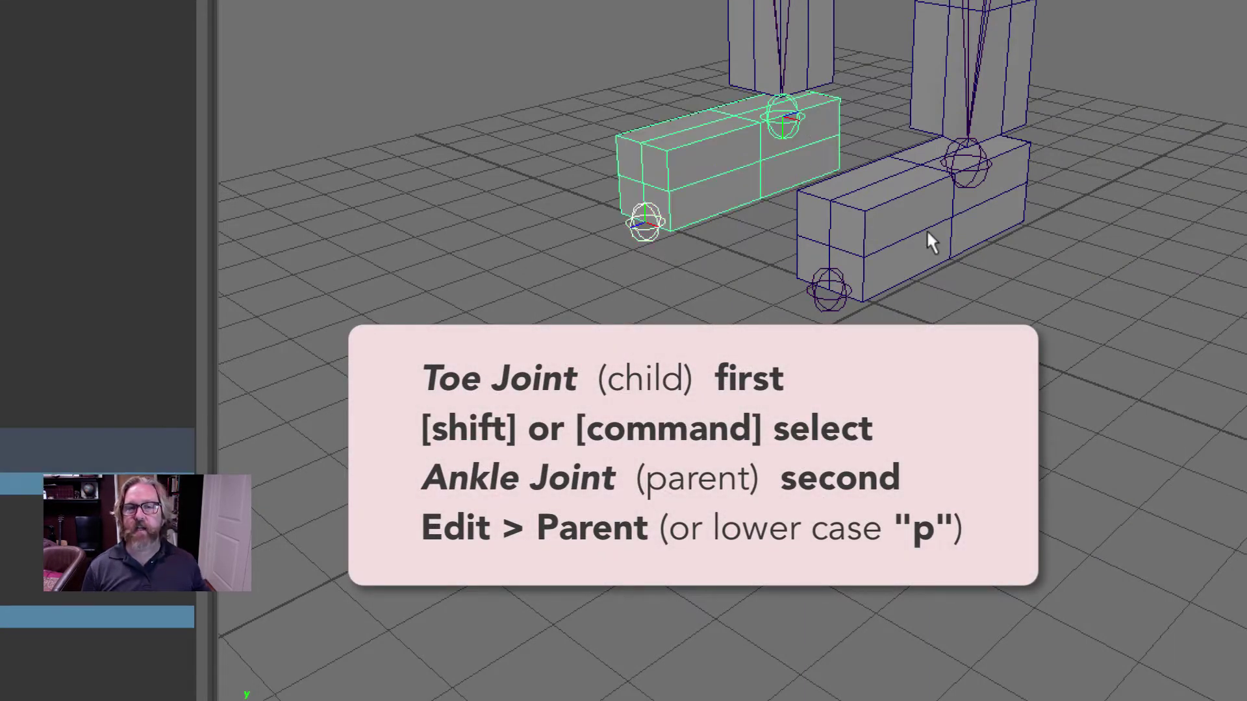
pyautogui.press('p')
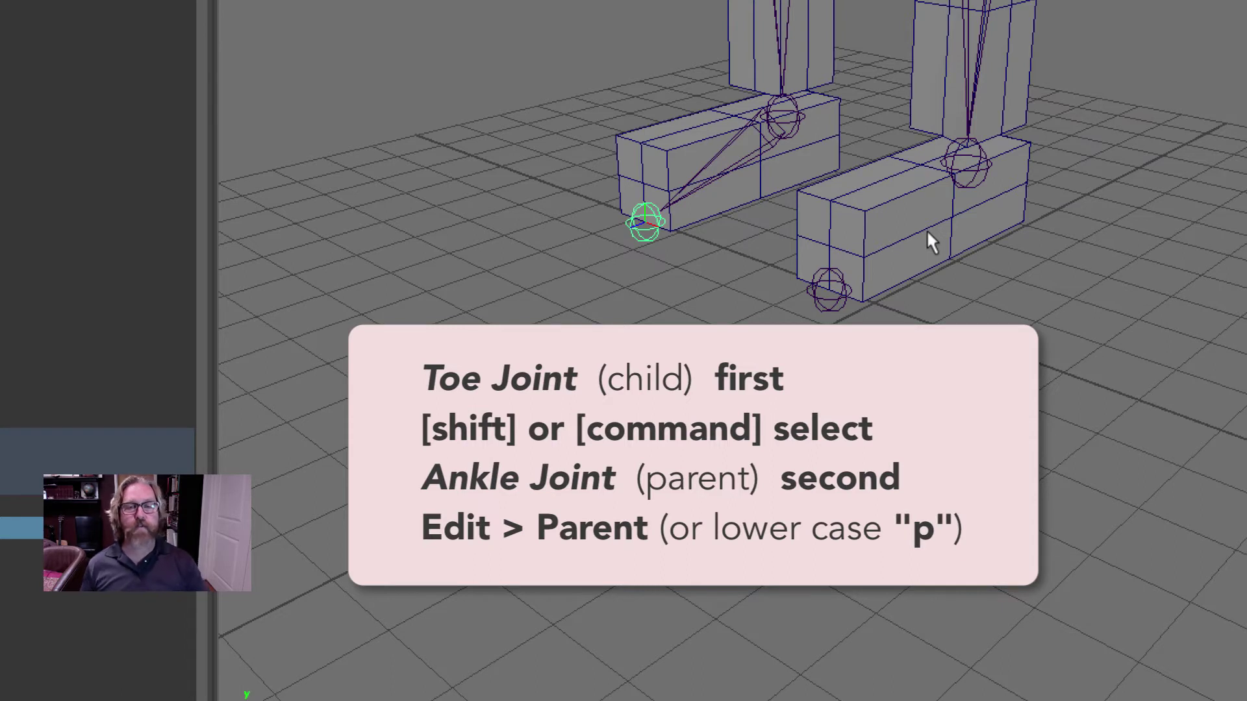
# Step: Parent the left foot's toe joint to the left ankle joint
pyautogui.click(830, 290)
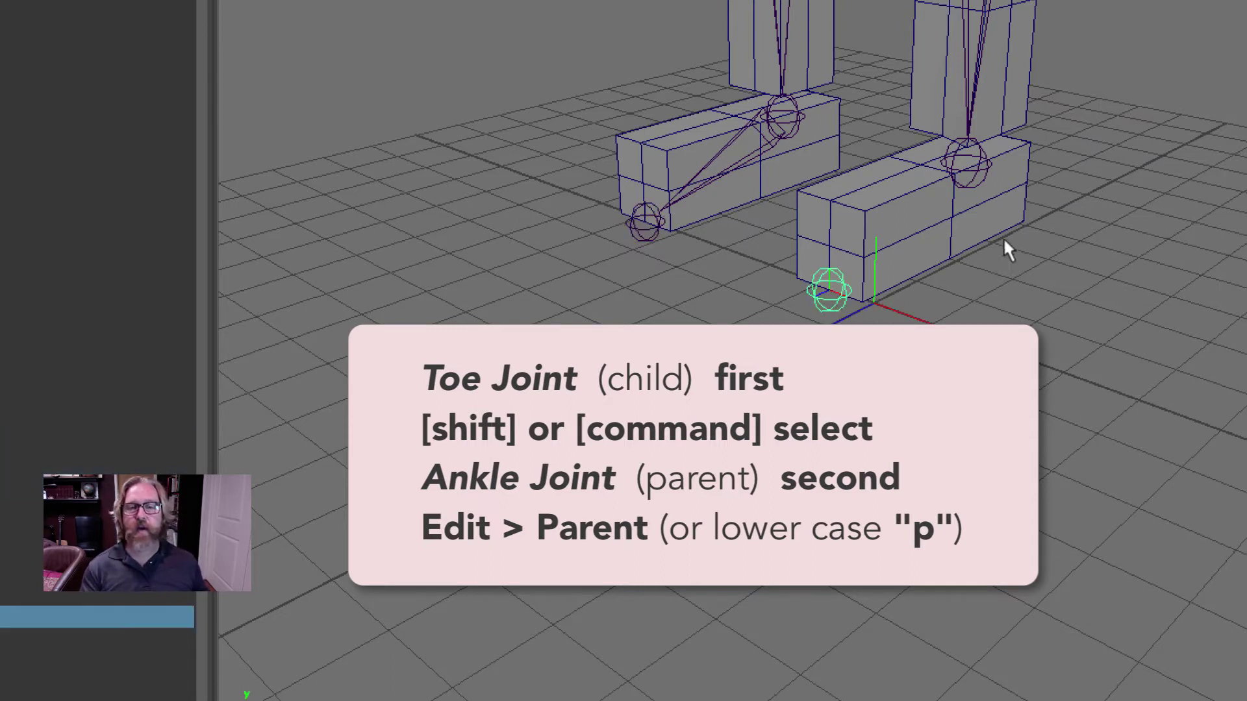
pyautogui.keyDown('shift'); pyautogui.click(976, 164); pyautogui.keyUp('shift')
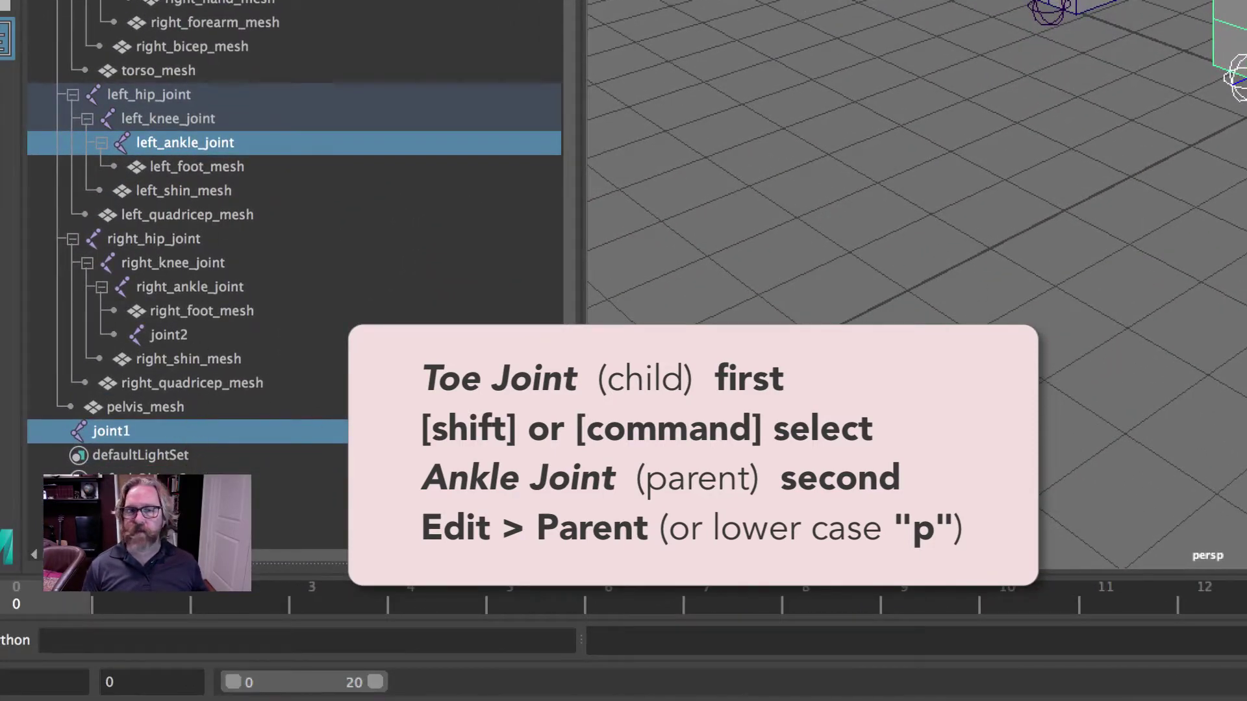
pyautogui.click(110, 431)
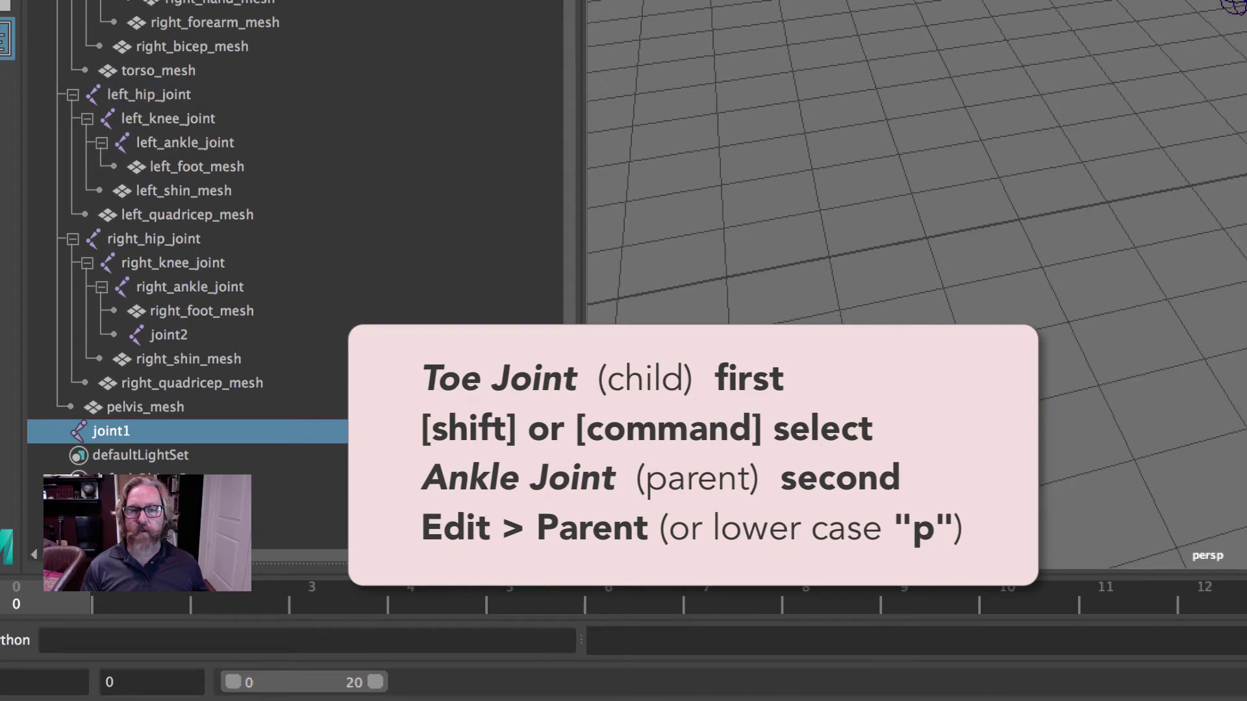
pyautogui.keyDown('shift'); pyautogui.click(185, 142); pyautogui.keyUp('shift')
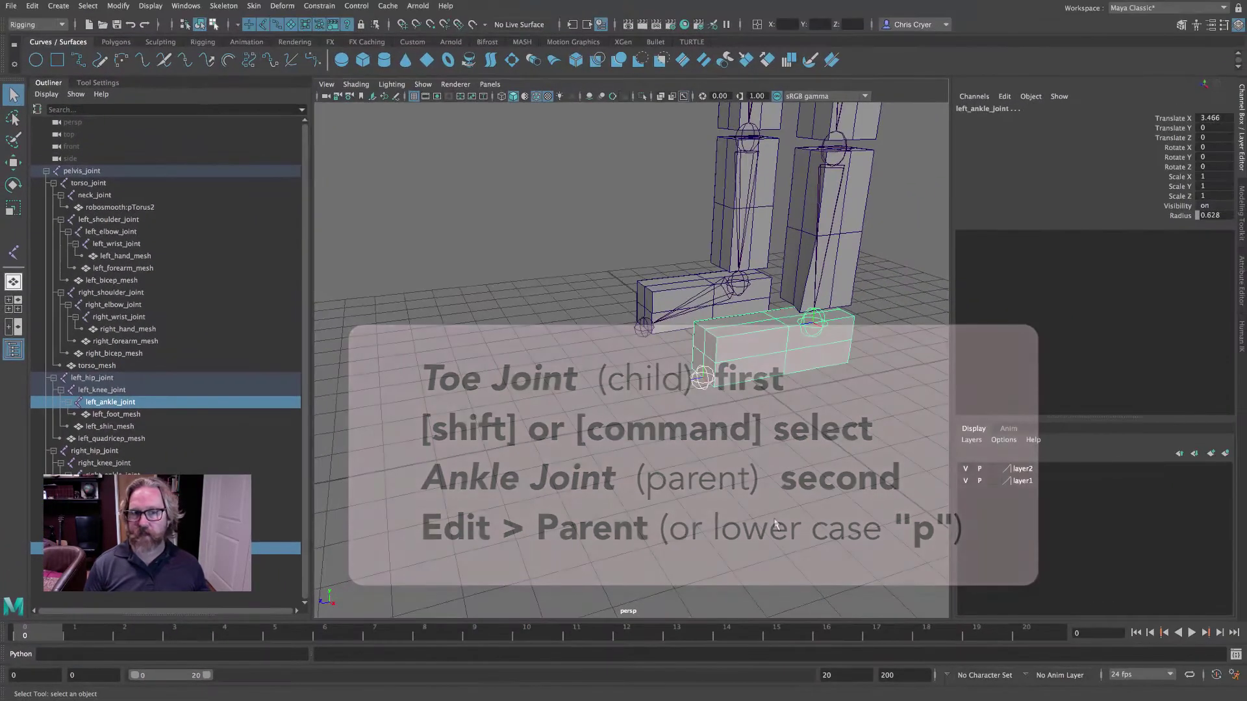
pyautogui.press('Return')
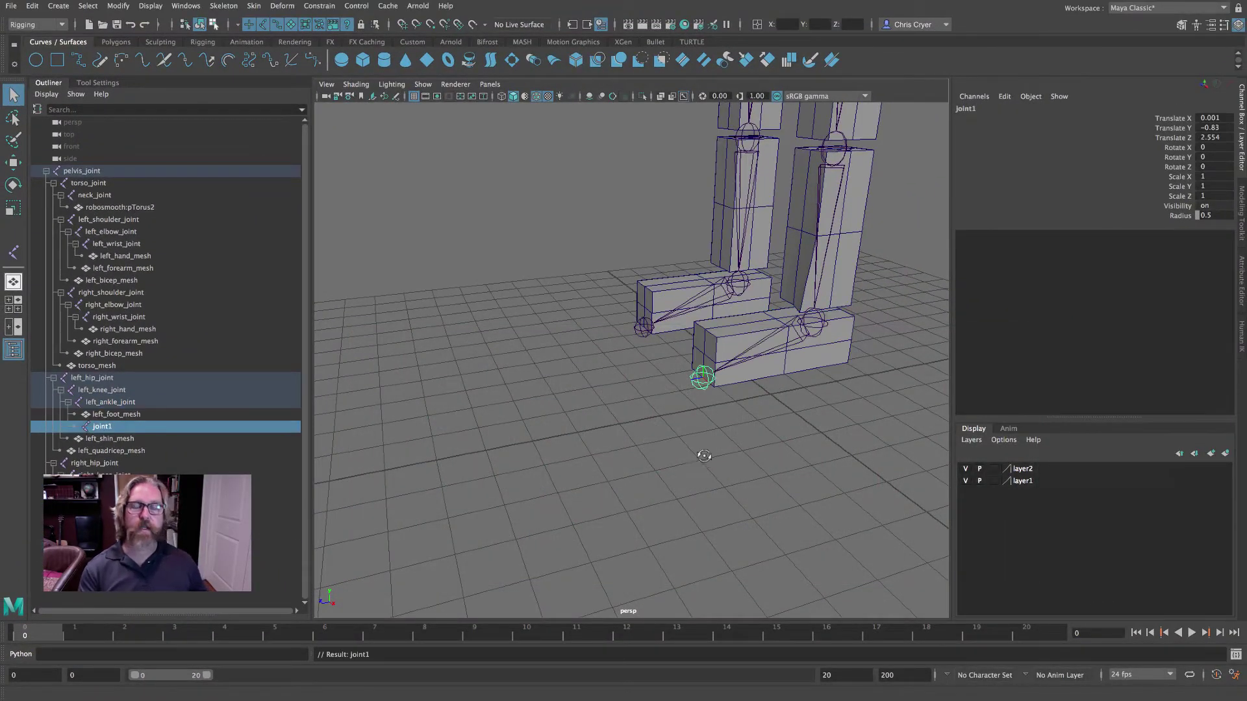
# Step: Examine the whole robot rig from several angles, then inspect the left hip, knee and ankle joints and what each controls
pyautogui.keyDown('alt'); pyautogui.moveTo(705, 454); pyautogui.dragTo(777, 459); pyautogui.keyUp('alt')
pyautogui.keyDown('alt'); pyautogui.moveTo(777, 460); pyautogui.dragTo(745, 495, button='right'); pyautogui.keyUp('alt')
pyautogui.keyDown('alt'); pyautogui.moveTo(745, 495); pyautogui.dragTo(665, 244); pyautogui.keyUp('alt')
pyautogui.keyDown('alt'); pyautogui.moveTo(581, 477); pyautogui.dragTo(636, 455); pyautogui.keyUp('alt')
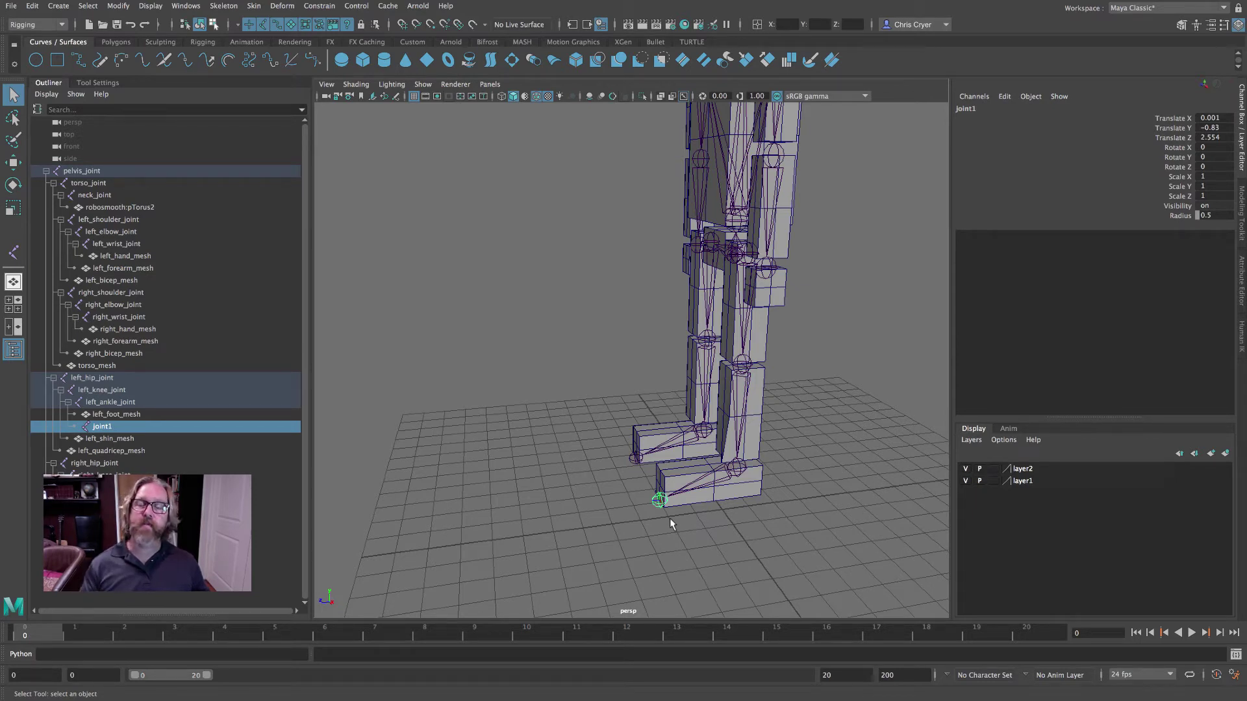
pyautogui.keyDown('alt'); pyautogui.moveTo(696, 524); pyautogui.dragTo(788, 527); pyautogui.keyUp('alt')
pyautogui.keyDown('alt'); pyautogui.moveTo(789, 527); pyautogui.dragTo(620, 344, button='right'); pyautogui.keyUp('alt')
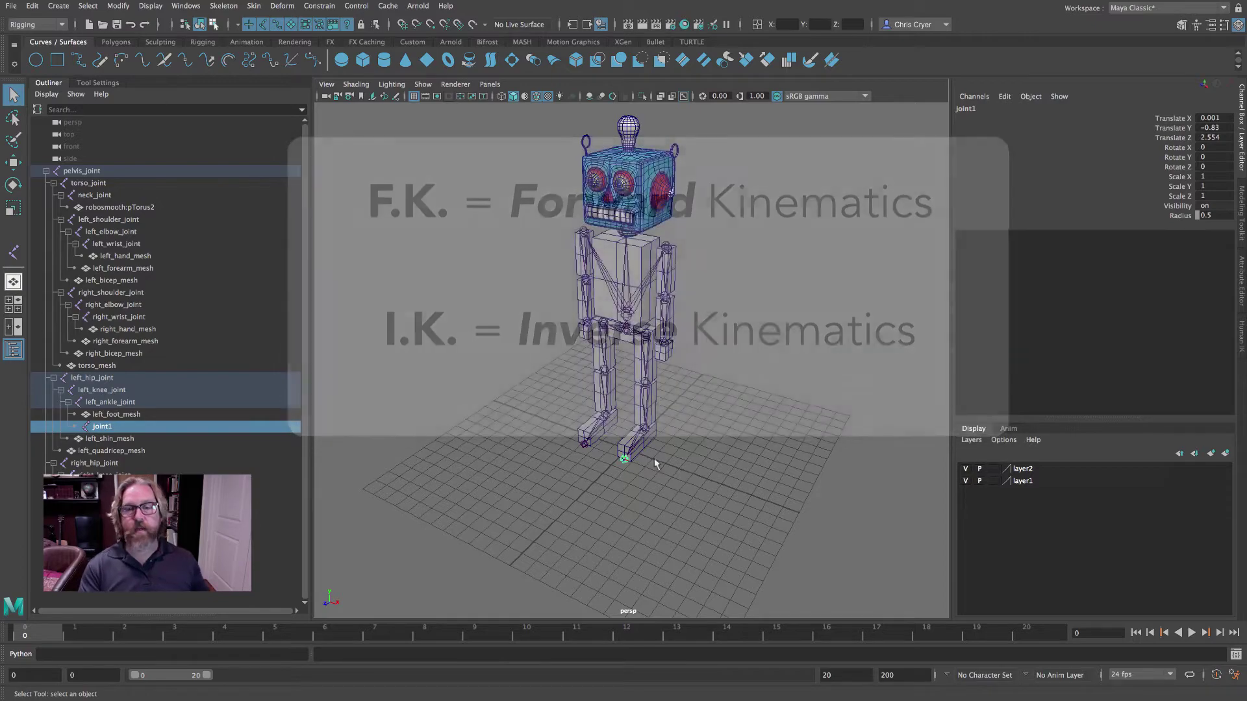
pyautogui.keyDown('alt'); pyautogui.moveTo(562, 317); pyautogui.dragTo(649, 402); pyautogui.keyUp('alt')
pyautogui.keyDown('alt'); pyautogui.moveTo(649, 402); pyautogui.dragTo(727, 372, button='right'); pyautogui.keyUp('alt')
pyautogui.click(650, 267)
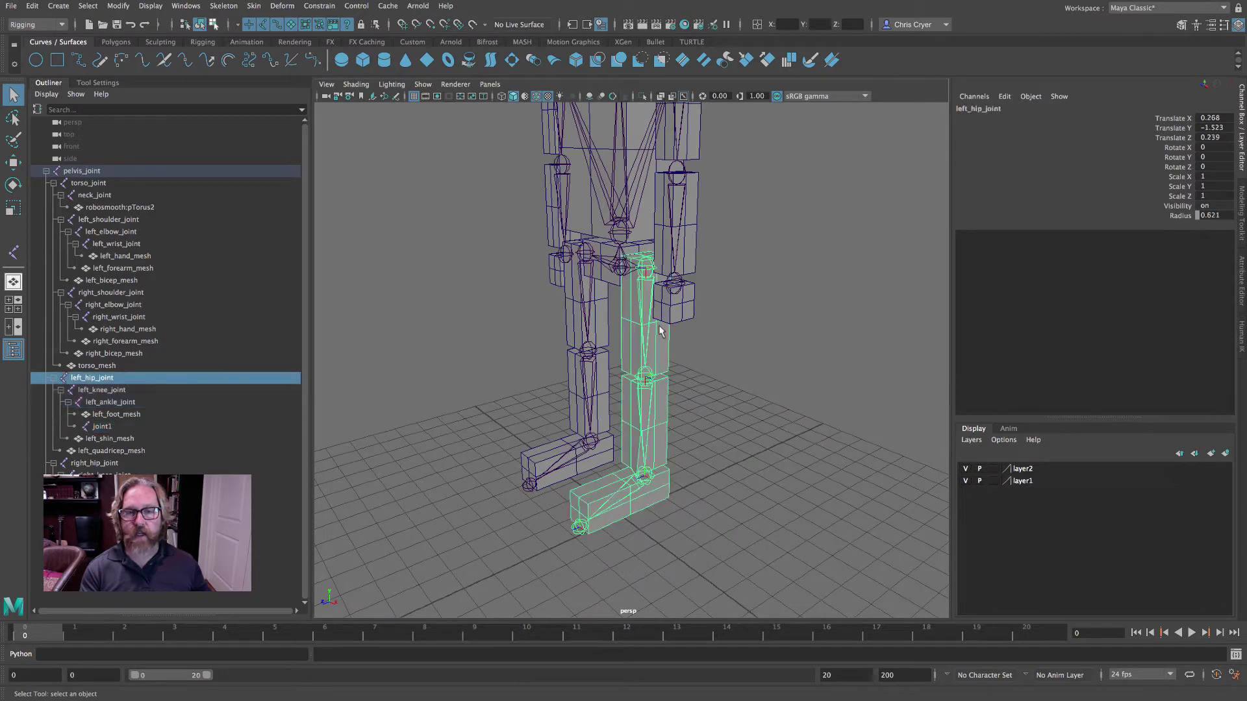
pyautogui.click(640, 383)
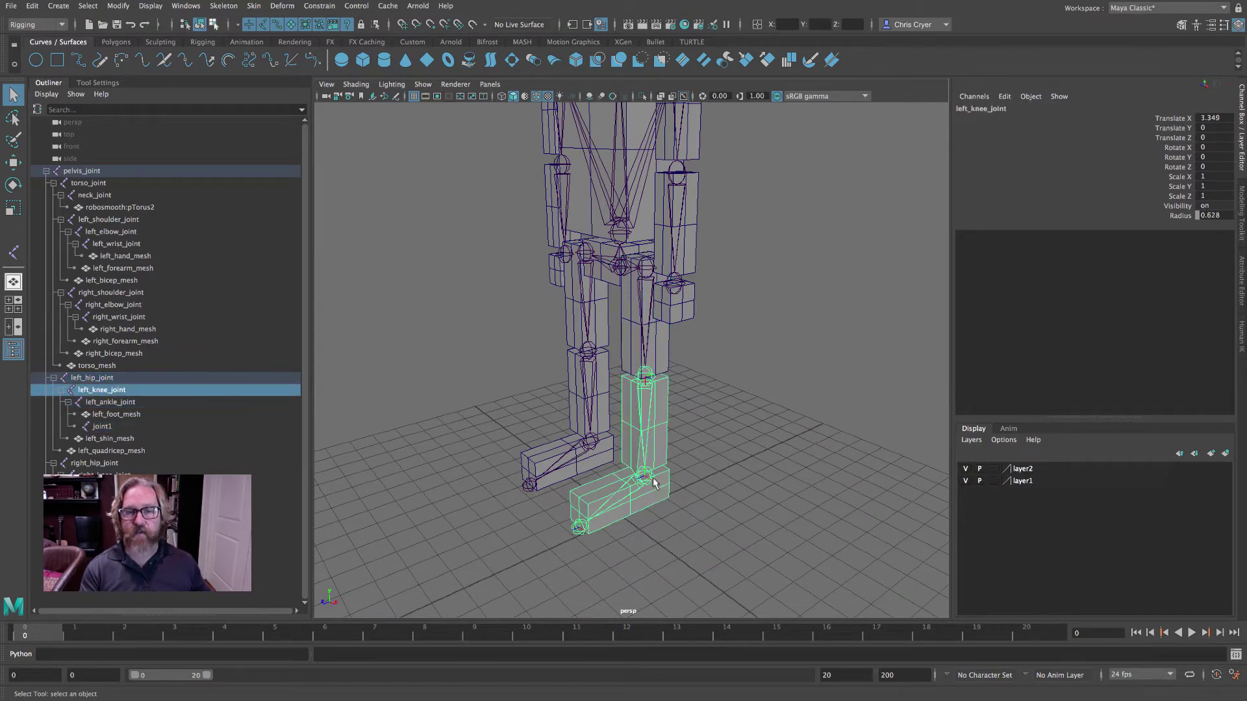
pyautogui.click(647, 481)
pyautogui.keyDown('alt'); pyautogui.moveTo(752, 467); pyautogui.dragTo(718, 467); pyautogui.keyUp('alt')
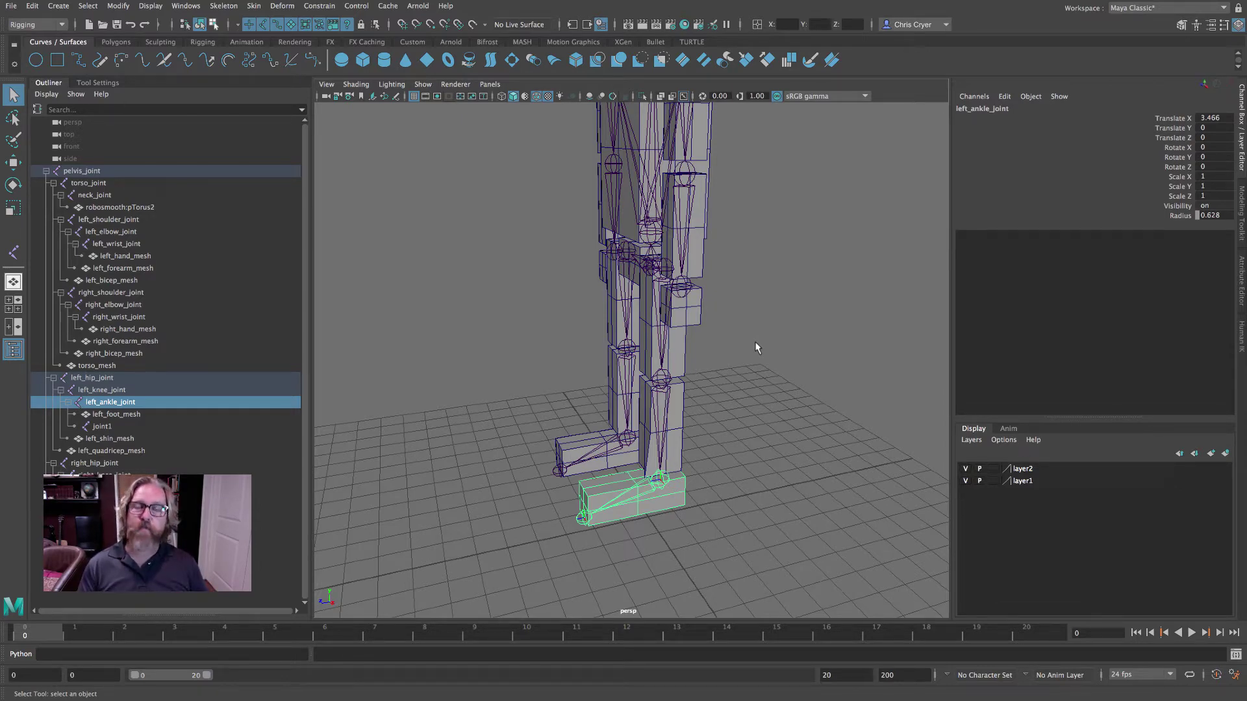
pyautogui.keyDown('alt'); pyautogui.moveTo(742, 362); pyautogui.dragTo(780, 361); pyautogui.keyUp('alt')
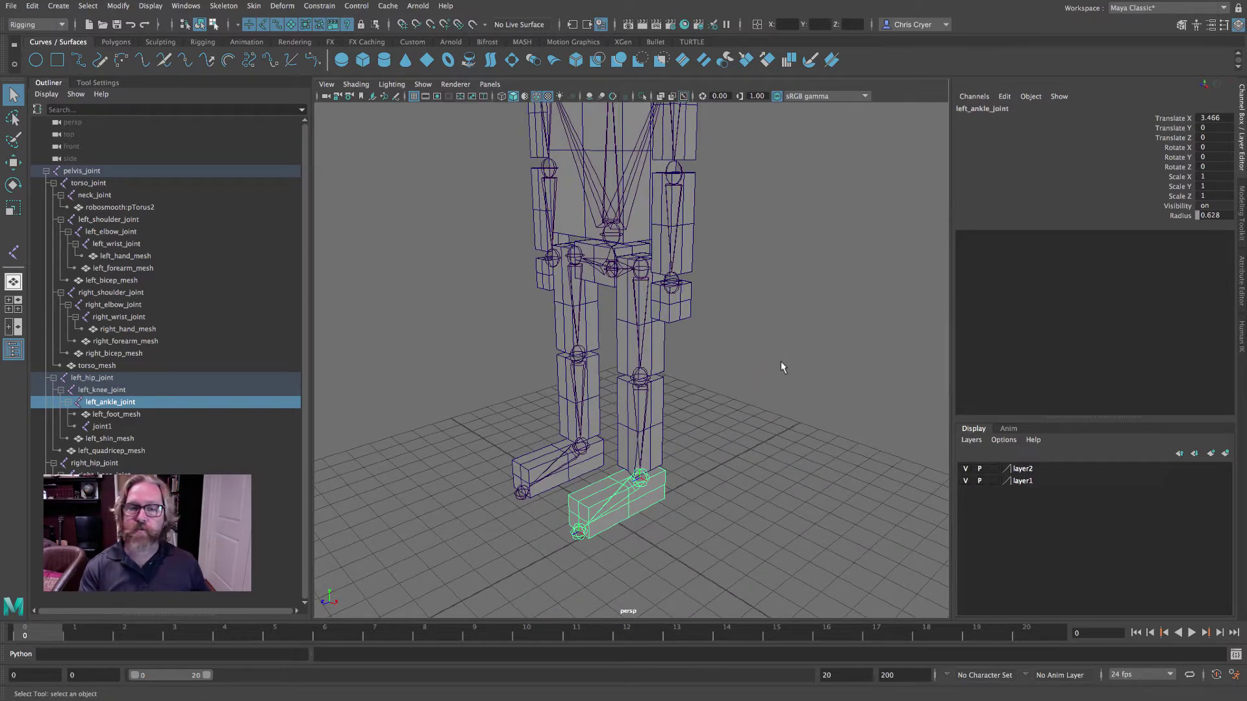
pyautogui.keyDown('alt'); pyautogui.moveTo(766, 363); pyautogui.dragTo(752, 367); pyautogui.keyUp('alt')
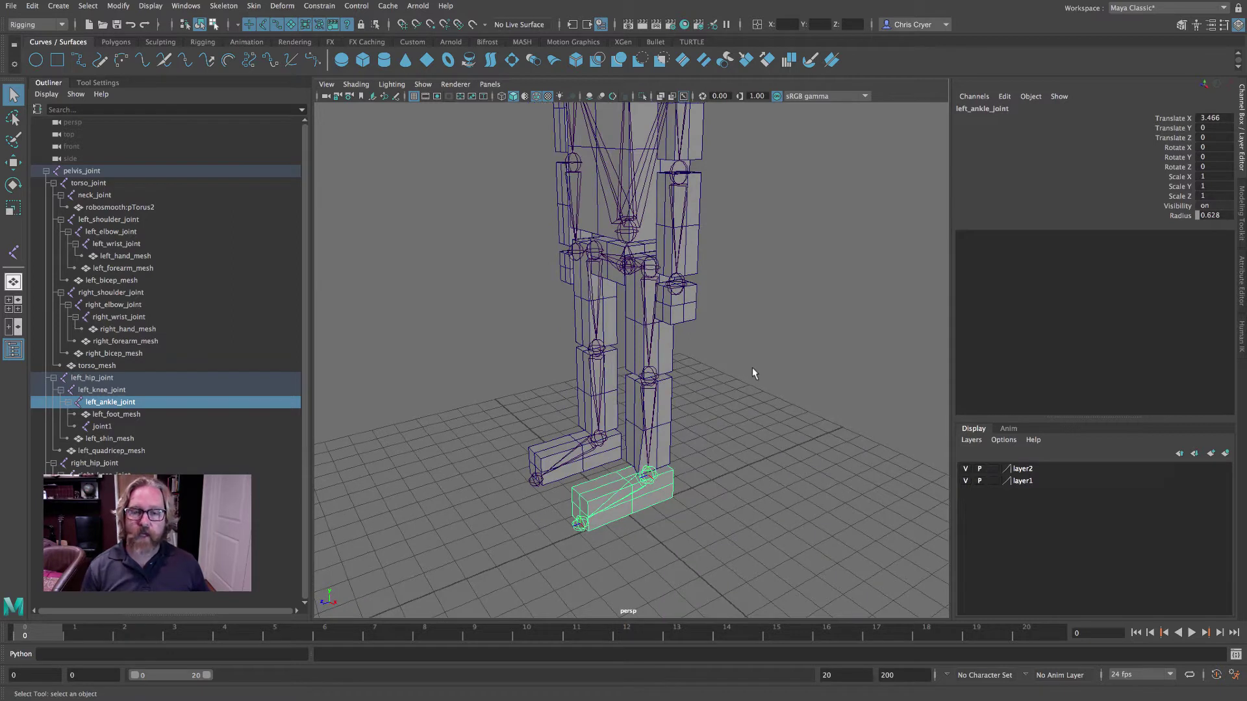
# Step: Hide layer2, add the pelvis joint hierarchy to layer1, and hide layer1 so the viewport is empty
pyautogui.click(966, 481)
pyautogui.click(966, 468)
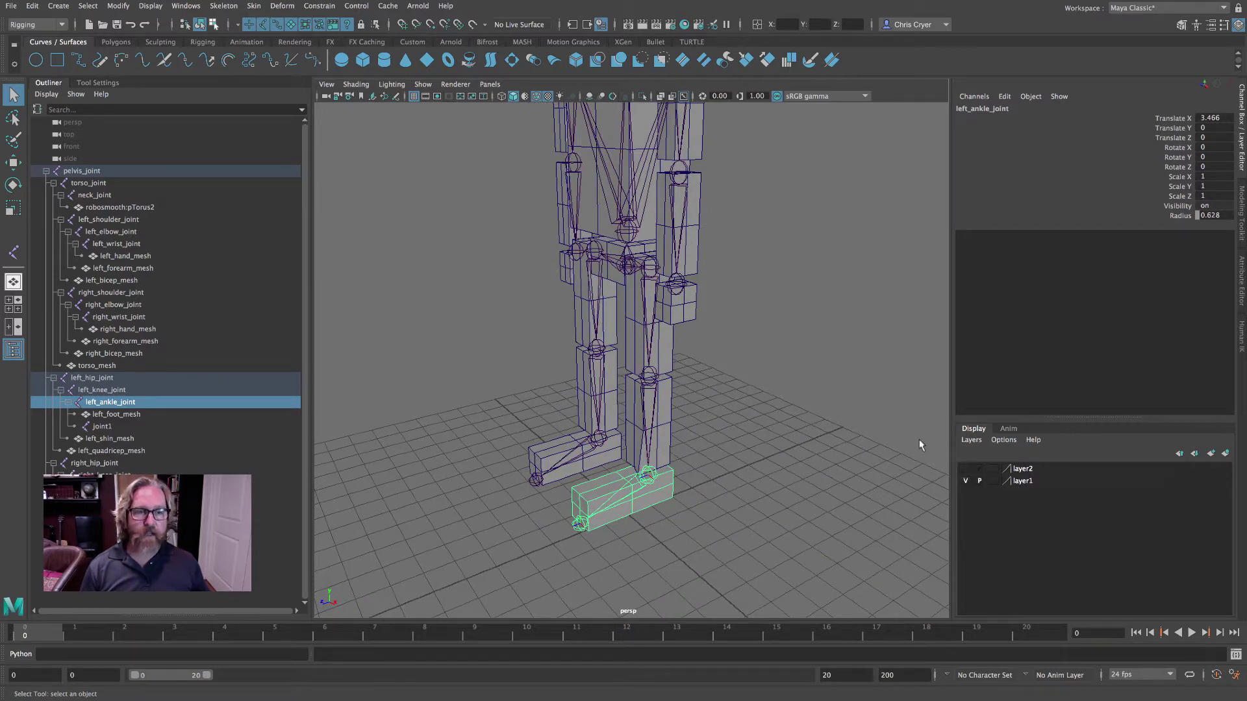
pyautogui.click(627, 265)
pyautogui.rightClick(1040, 485)
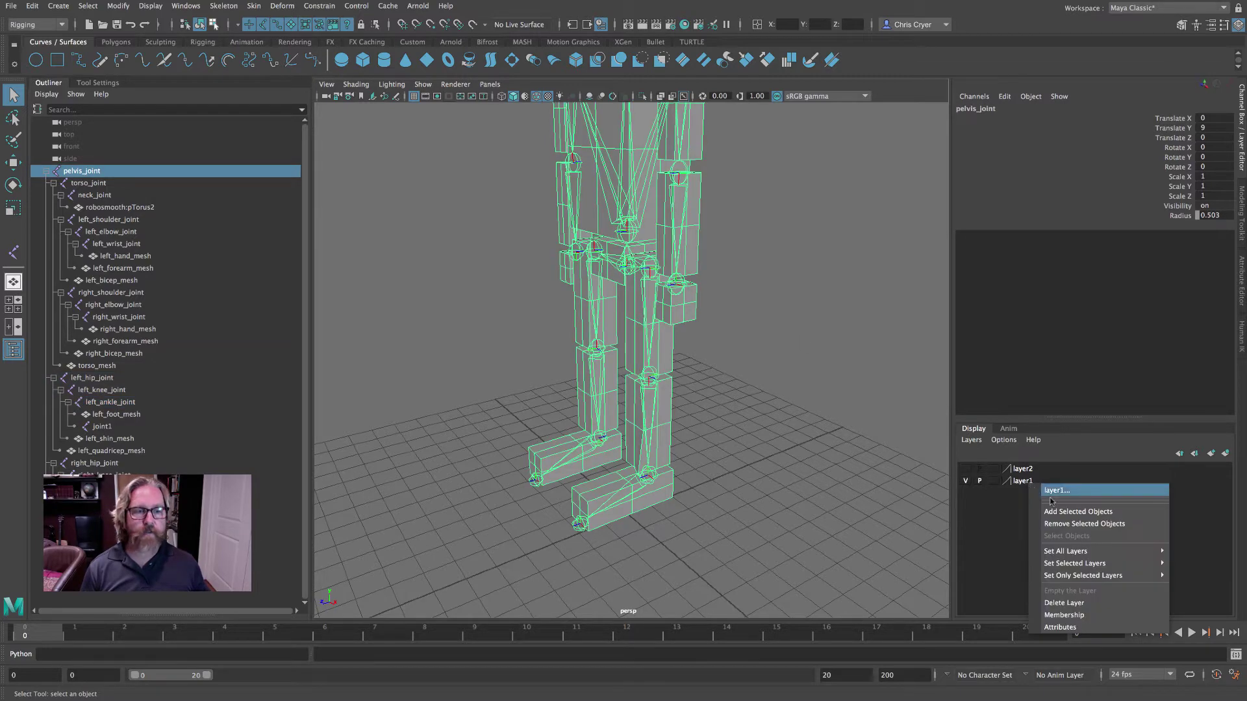
pyautogui.click(1078, 512)
pyautogui.click(965, 481)
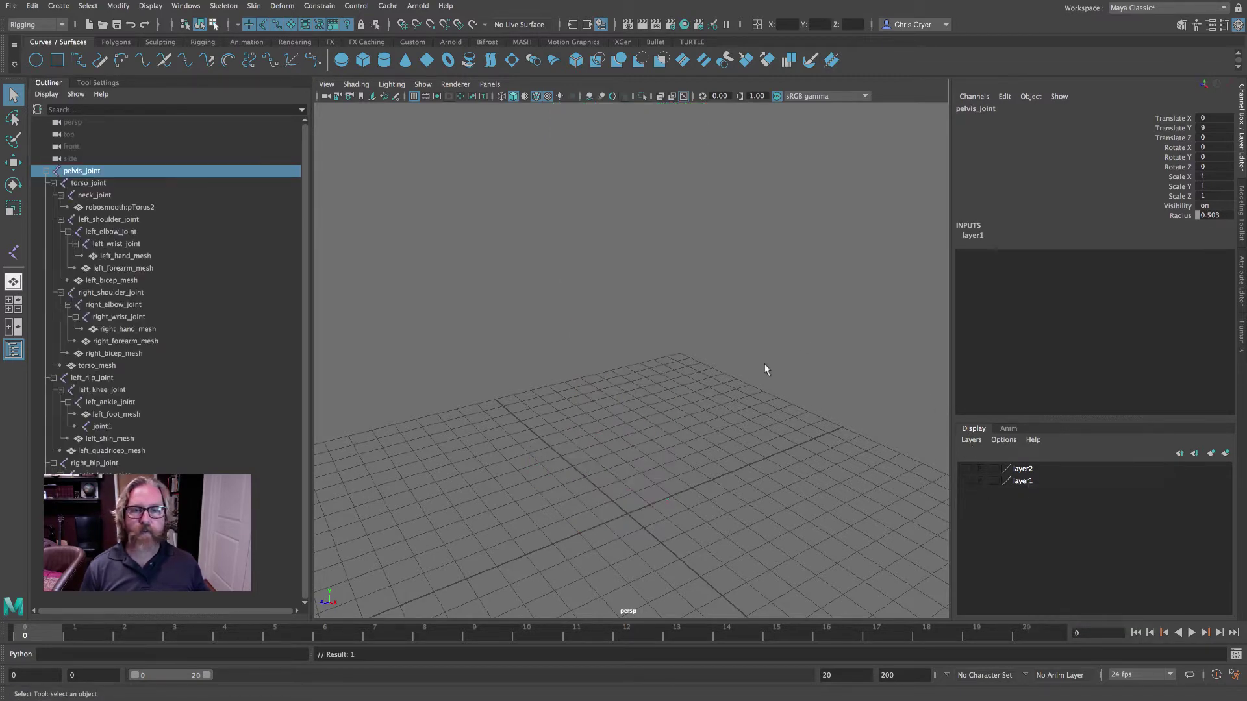
# Step: Create a four-joint leg chain in the side view, grid-snapped at heights 16, 8, 2 and 0, with the toe at Z 5
pyautogui.keyDown('alt'); pyautogui.moveTo(743, 317); pyautogui.dragTo(670, 273); pyautogui.keyUp('alt')
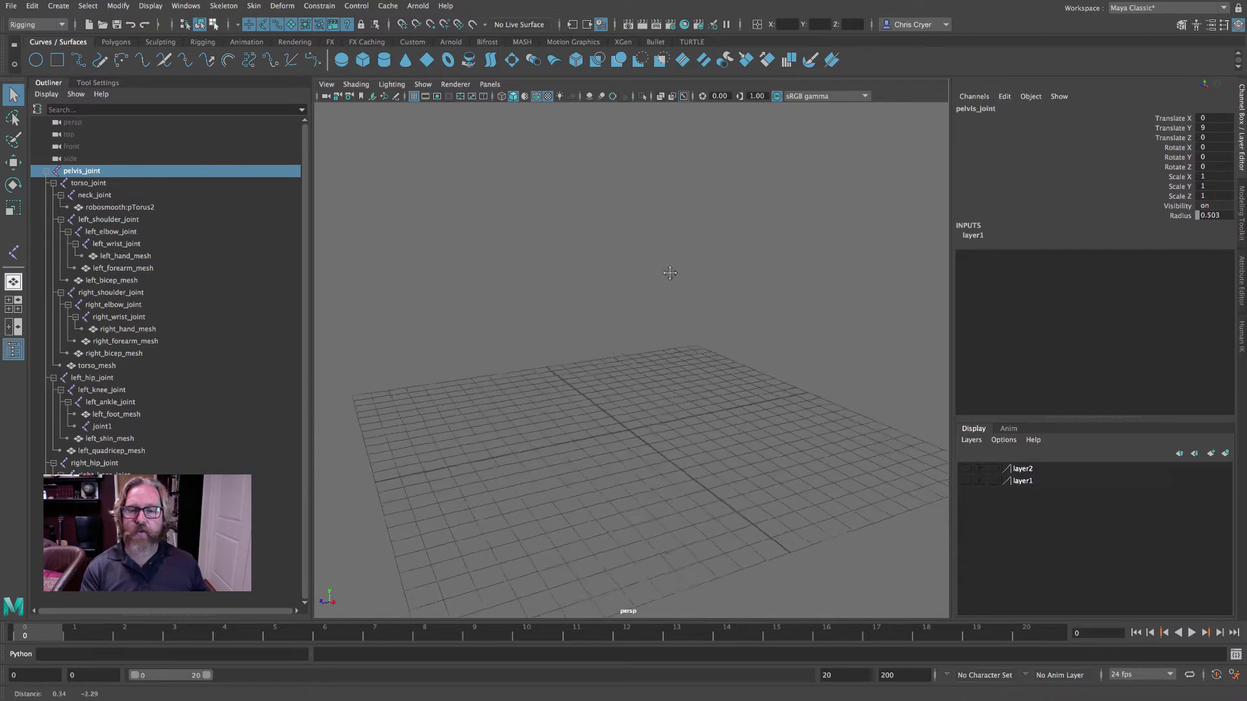
pyautogui.keyDown('alt'); pyautogui.moveTo(670, 273); pyautogui.dragTo(665, 252, button='middle'); pyautogui.keyUp('alt')
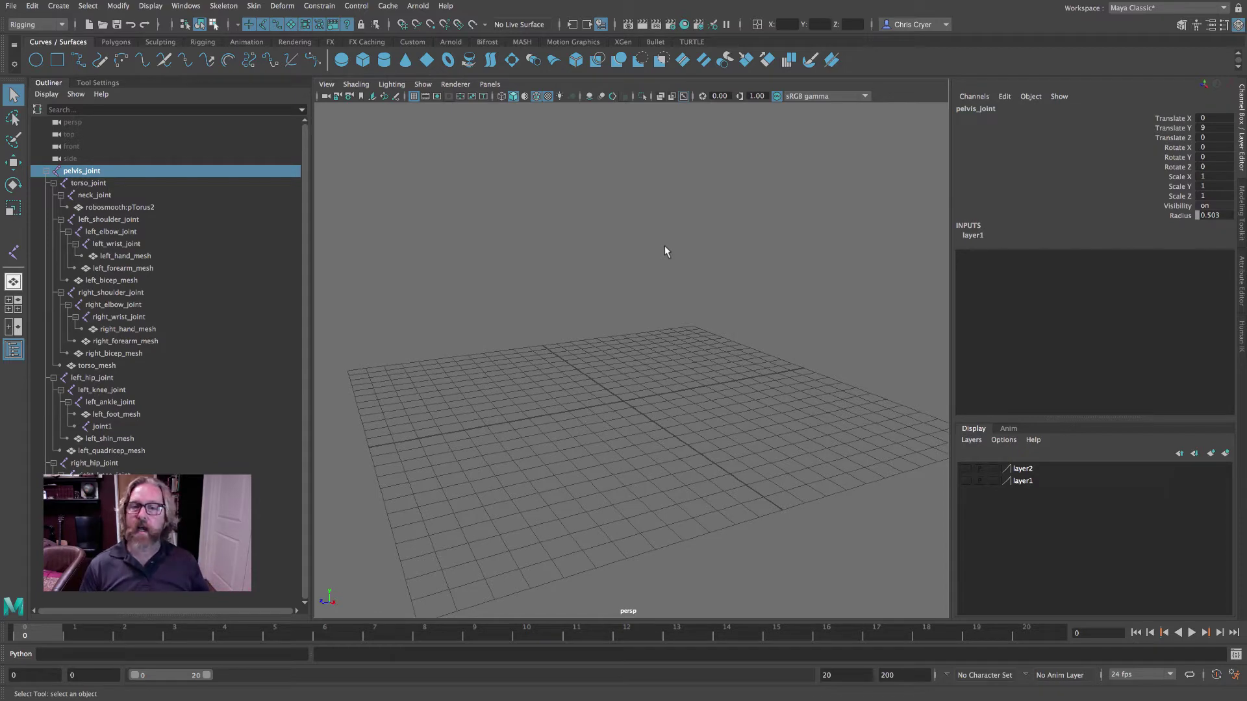
pyautogui.press('space')
pyautogui.press('space')
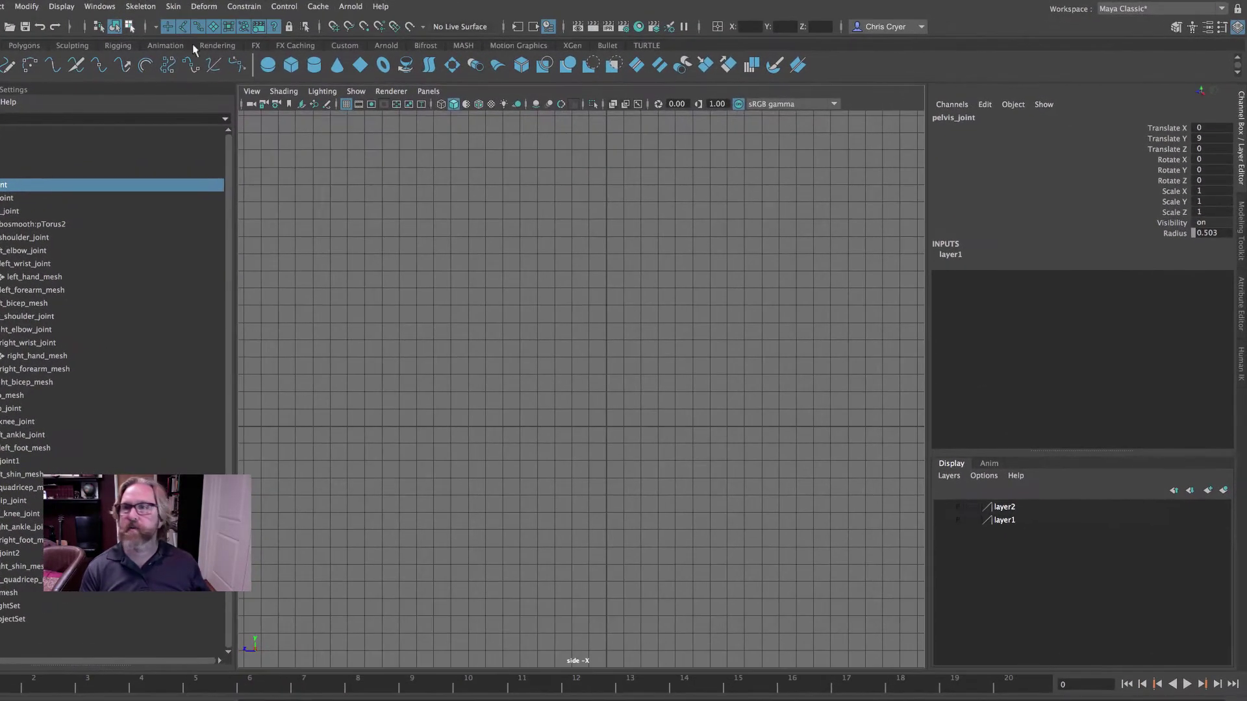
pyautogui.click(2, 6)
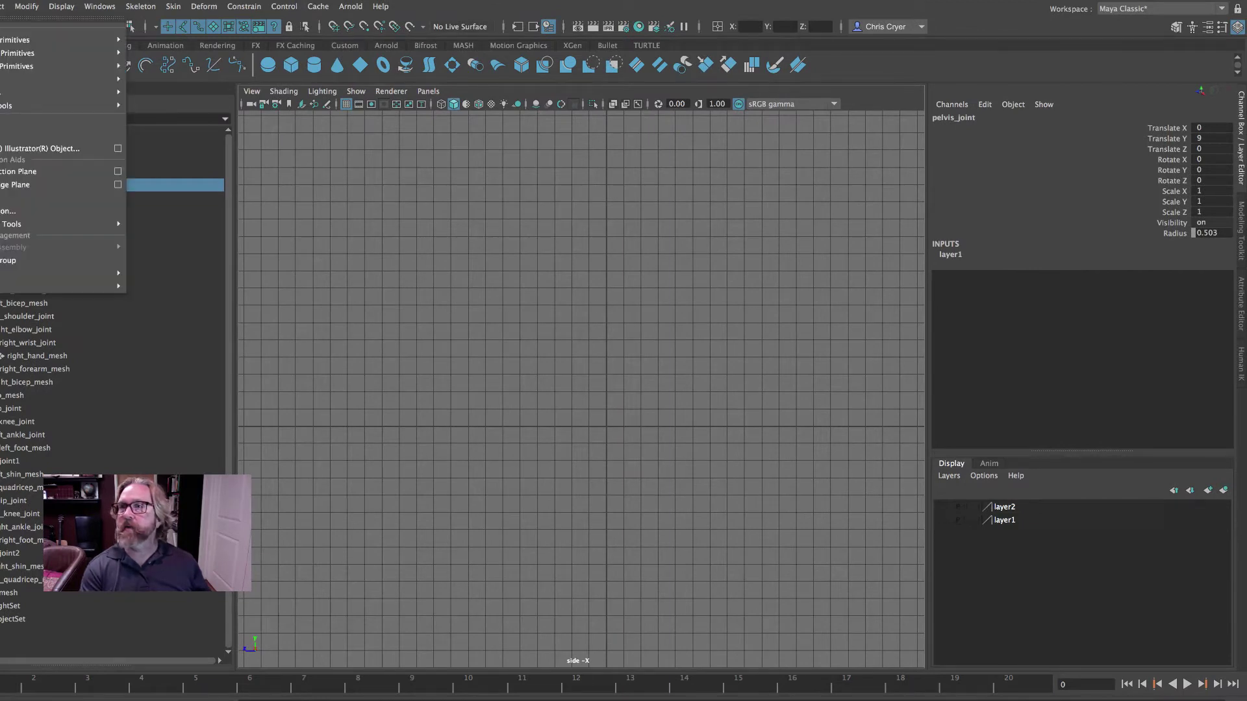
pyautogui.moveTo(140, 6)
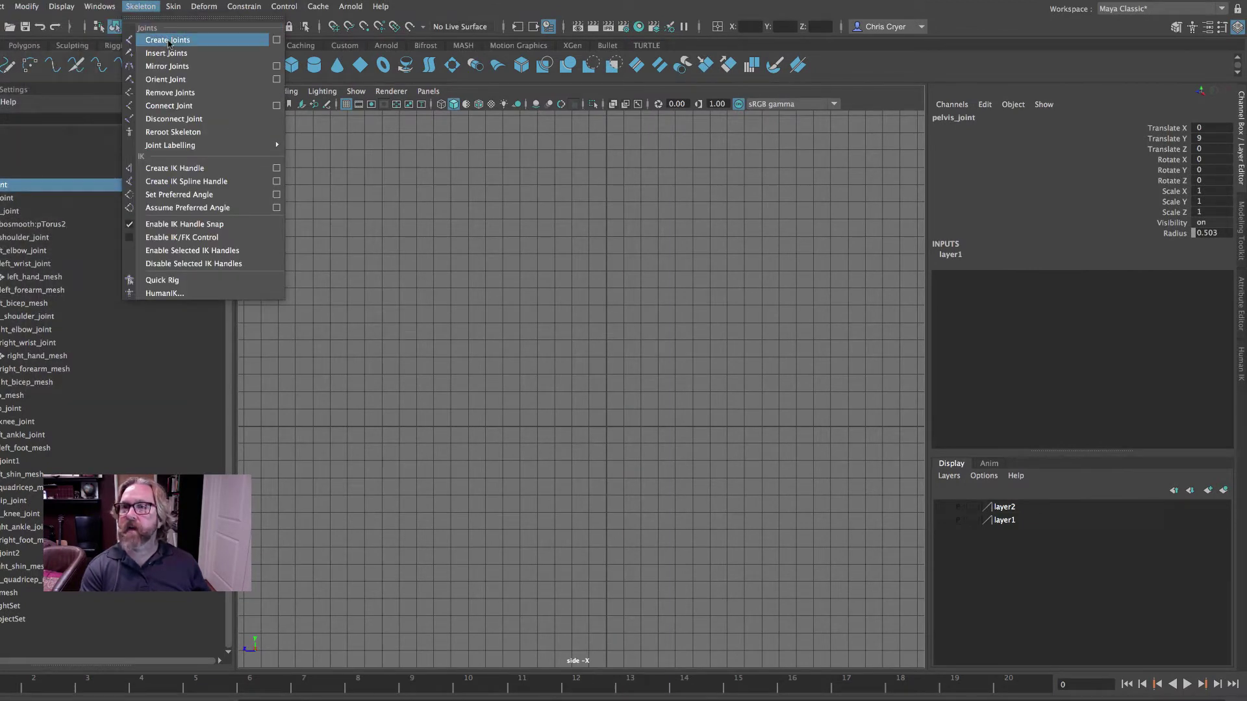
pyautogui.click(167, 41)
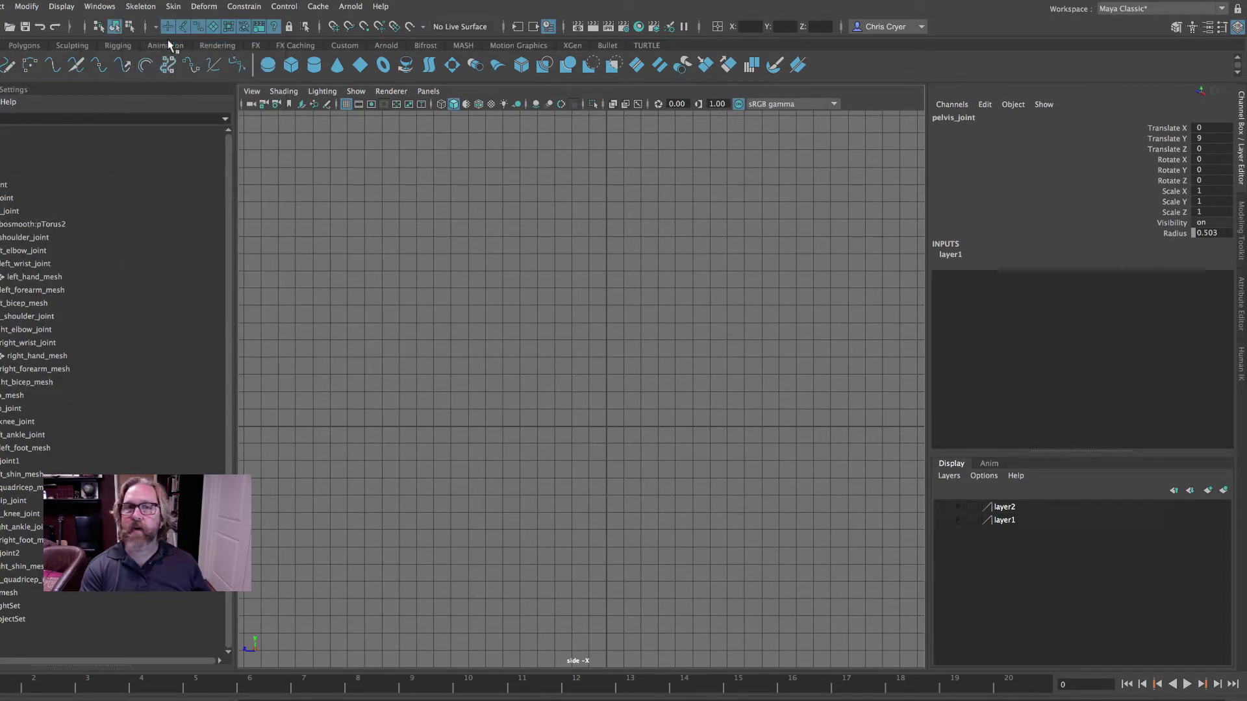
pyautogui.click(606, 150)
pyautogui.click(606, 288)
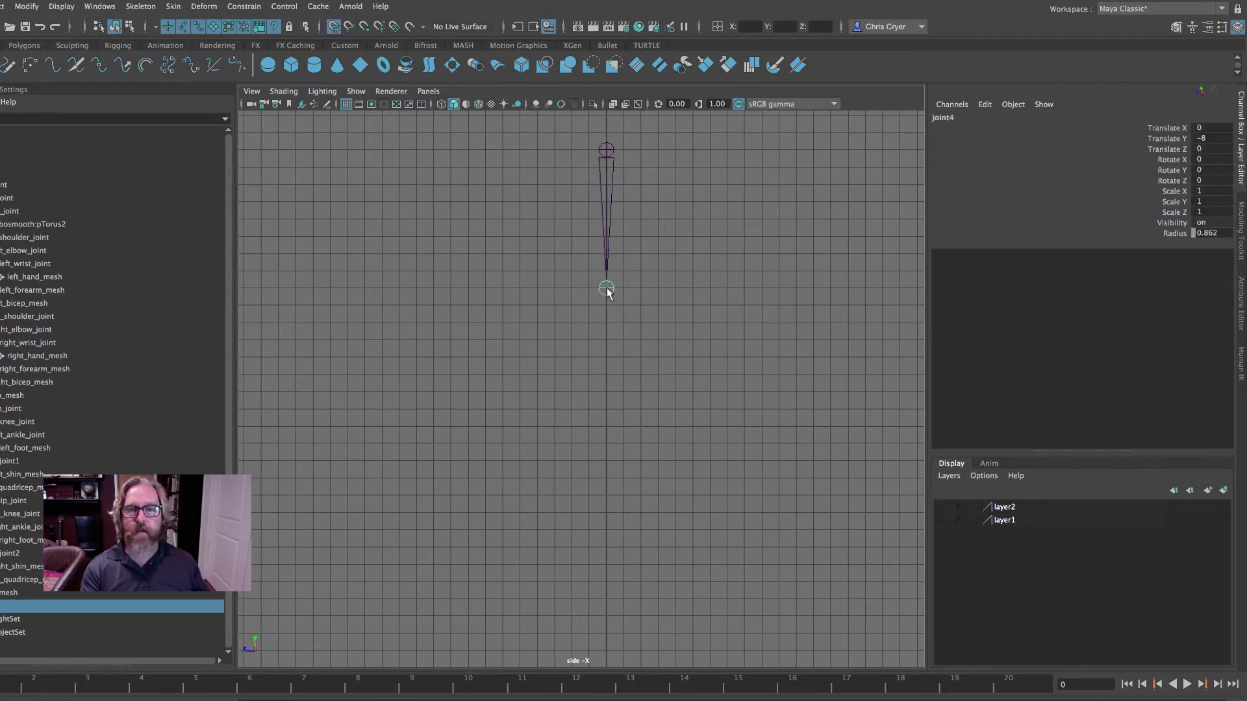
pyautogui.click(606, 392)
pyautogui.click(520, 426)
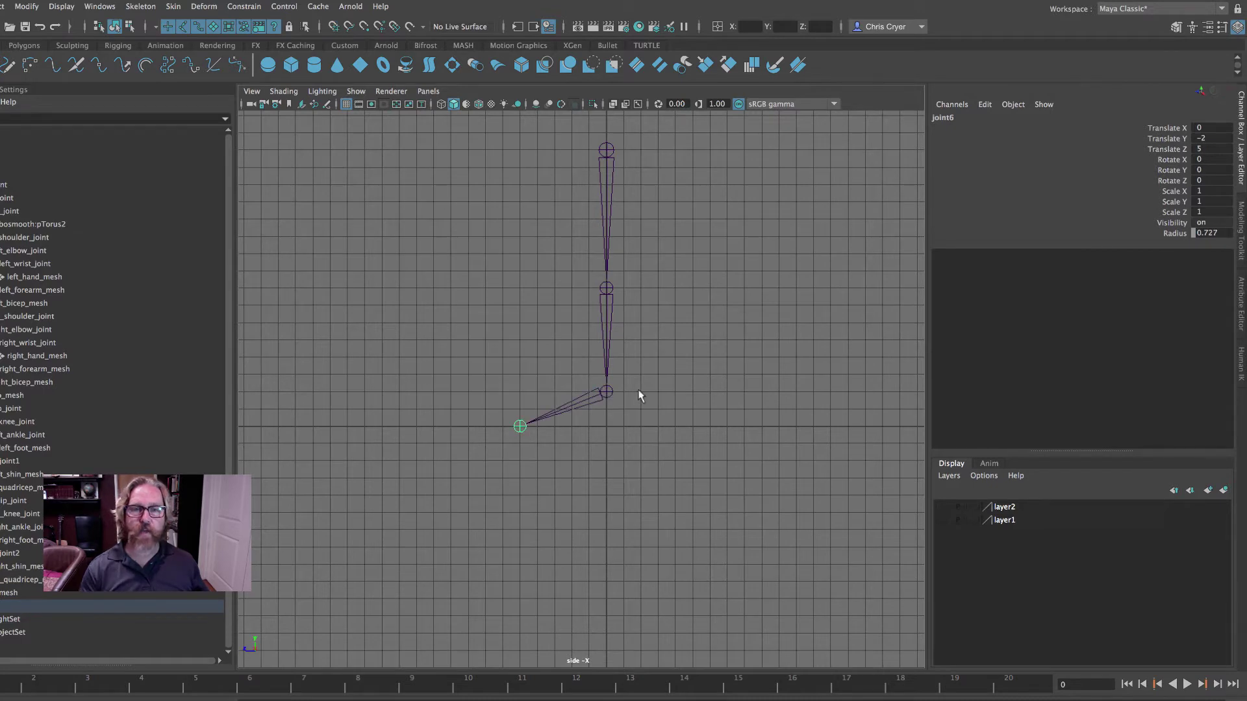
pyautogui.press('Return')
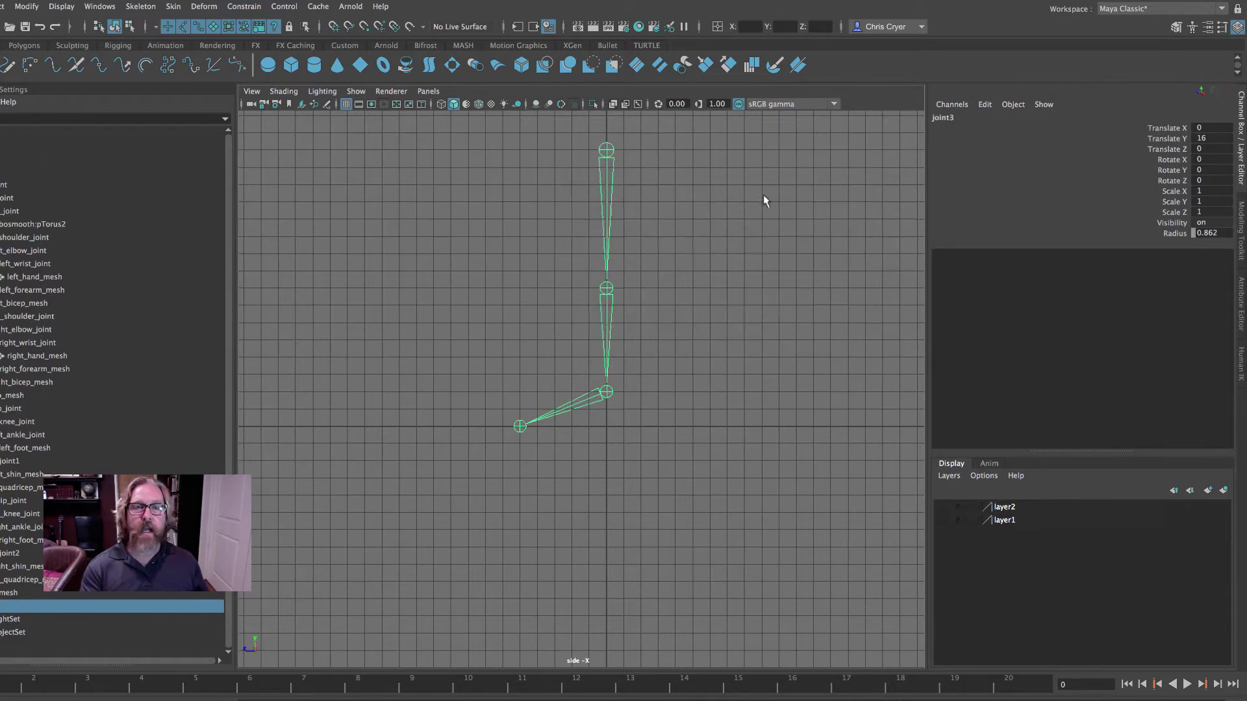
# Step: Try rotating joints of the new leg chain in the perspective view, and undo the changes
pyautogui.press('space')
pyautogui.press('space')
pyautogui.keyDown('alt'); pyautogui.moveTo(710, 237); pyautogui.dragTo(622, 312); pyautogui.keyUp('alt')
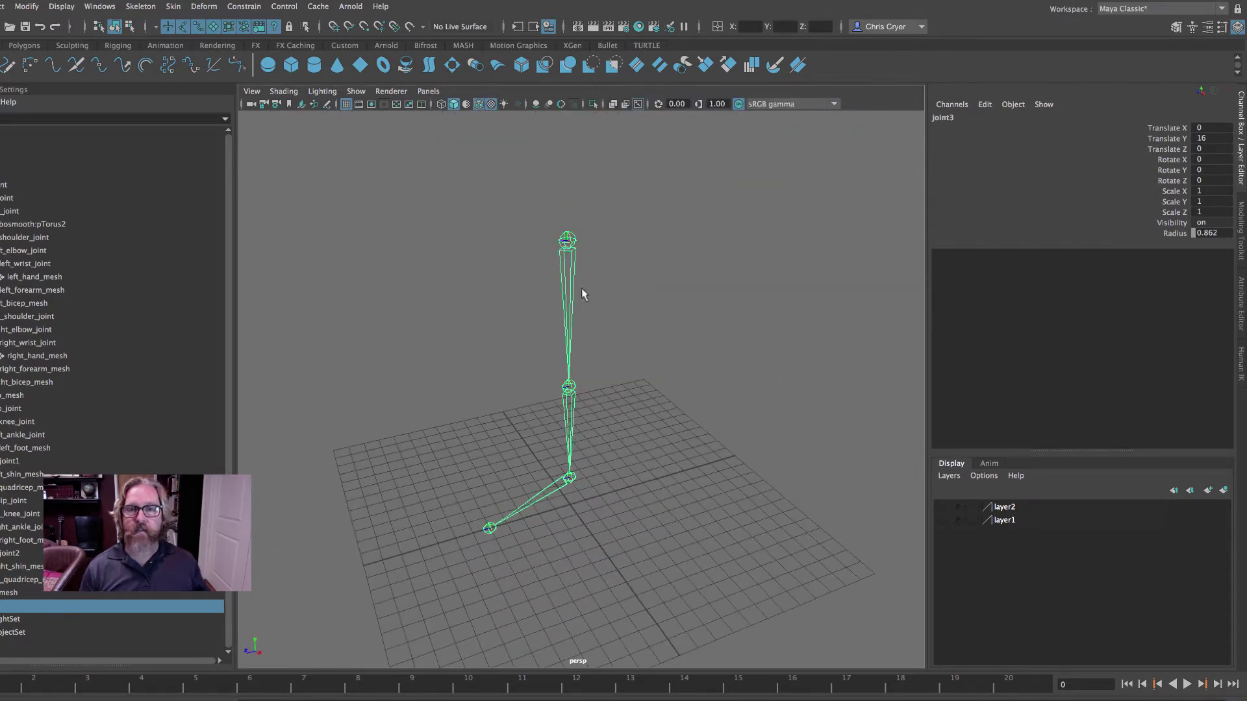
pyautogui.click(574, 388)
pyautogui.keyDown('shift'); pyautogui.click(567, 240); pyautogui.keyUp('shift')
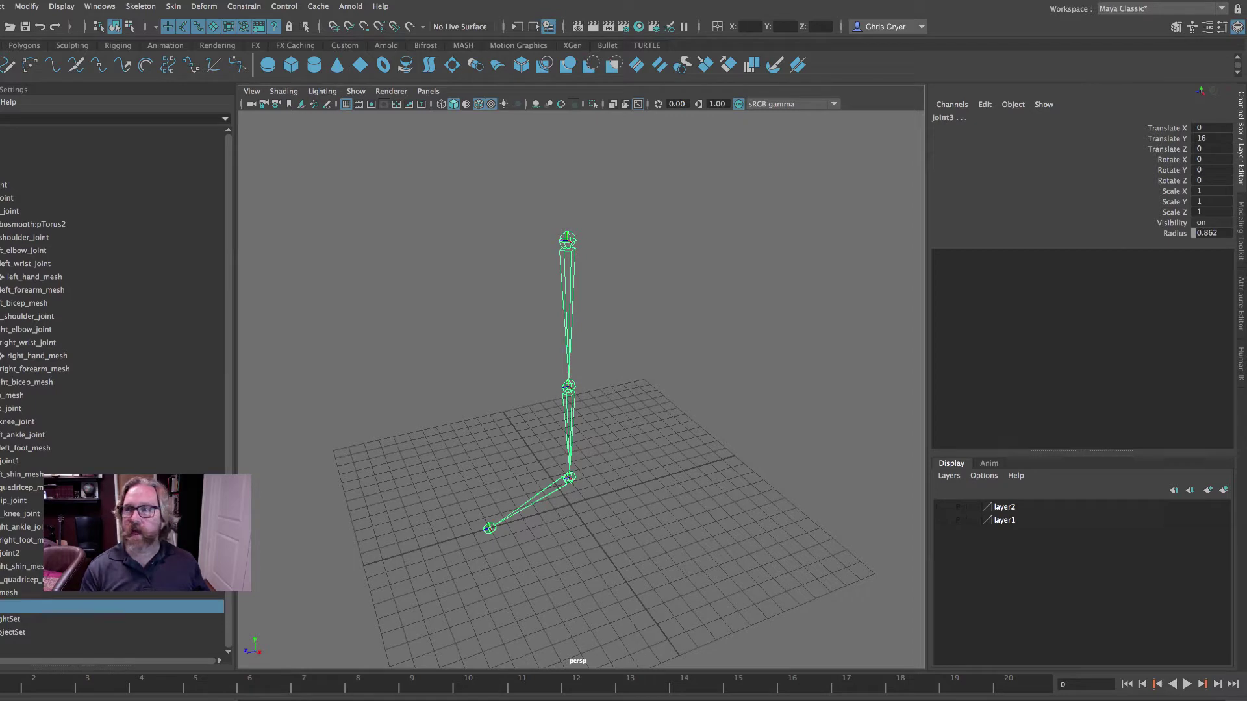
pyautogui.press('e')
pyautogui.moveTo(512, 235)
pyautogui.mouseDown()
pyautogui.moveTo(509, 205)
pyautogui.moveTo(523, 296)
pyautogui.moveTo(509, 239)
pyautogui.mouseUp()
pyautogui.hotkey('ctrl', 'z')
pyautogui.hotkey('ctrl', 'z')
pyautogui.hotkey('ctrl', 'z')
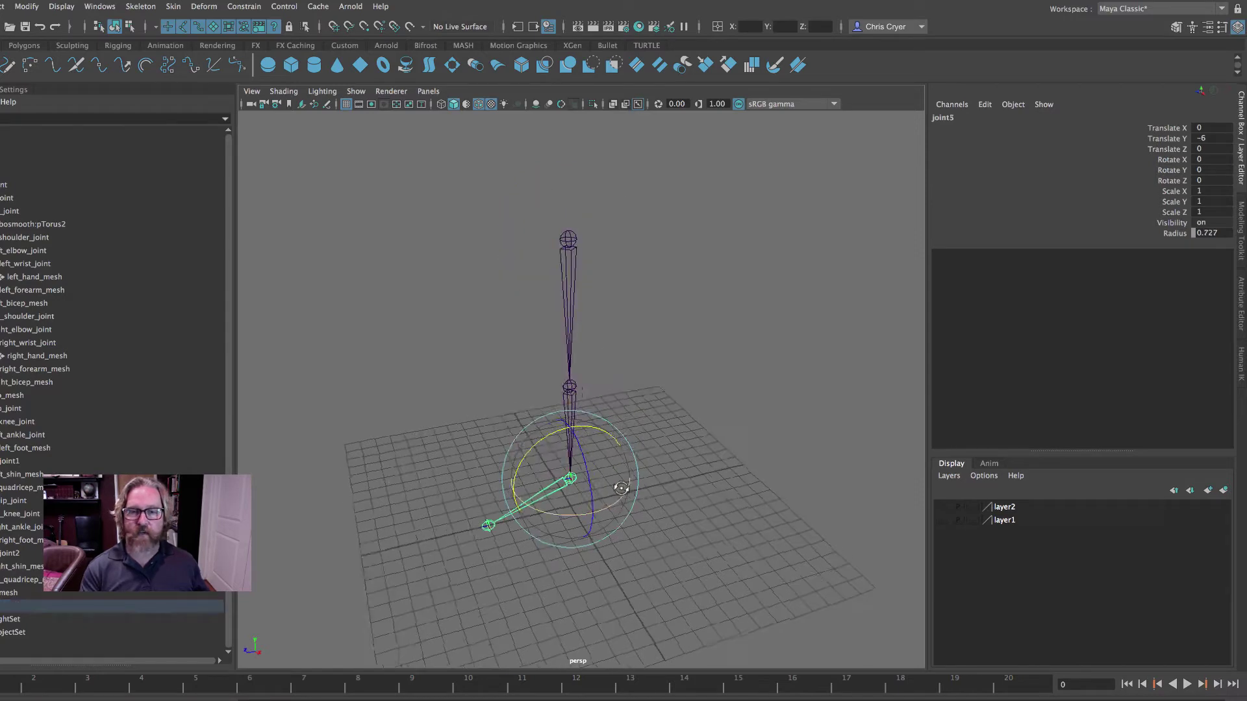
# Step: Try moving the new chain's ankle joint far forward from the knee, undo the move and clear the selection
pyautogui.press('w')
pyautogui.moveTo(571, 482); pyautogui.dragTo(339, 414)
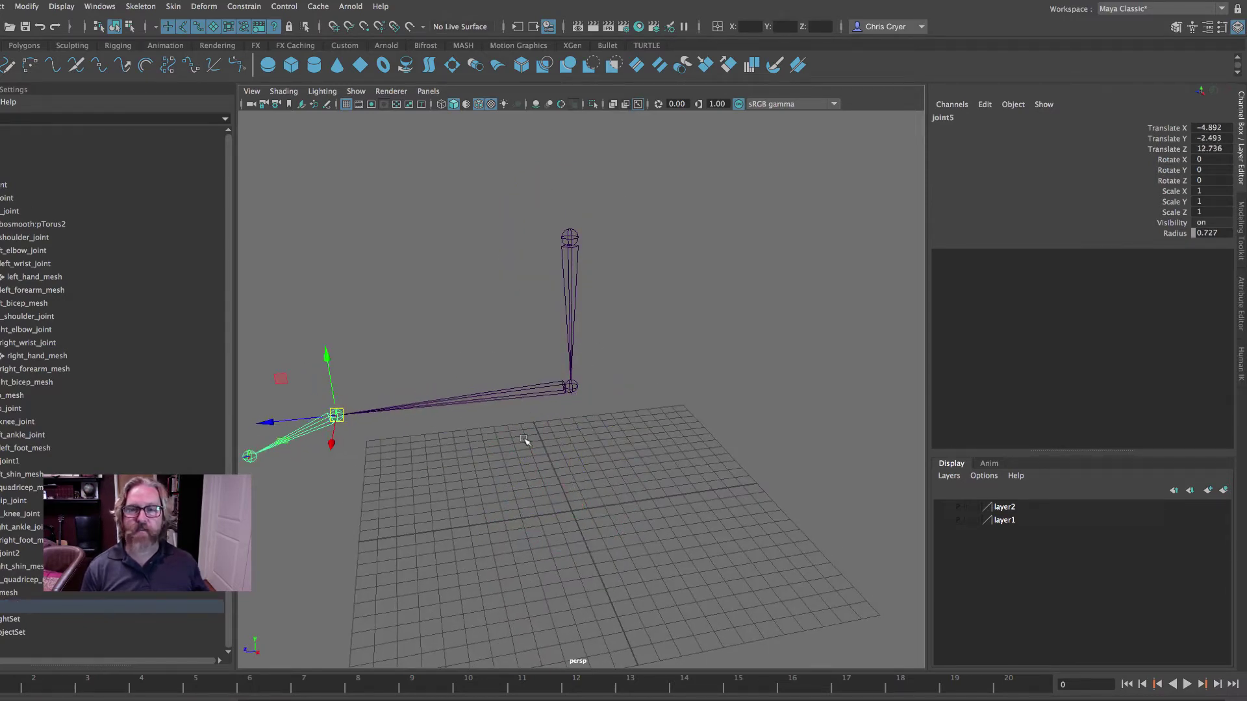
pyautogui.hotkey('ctrl', 'z')
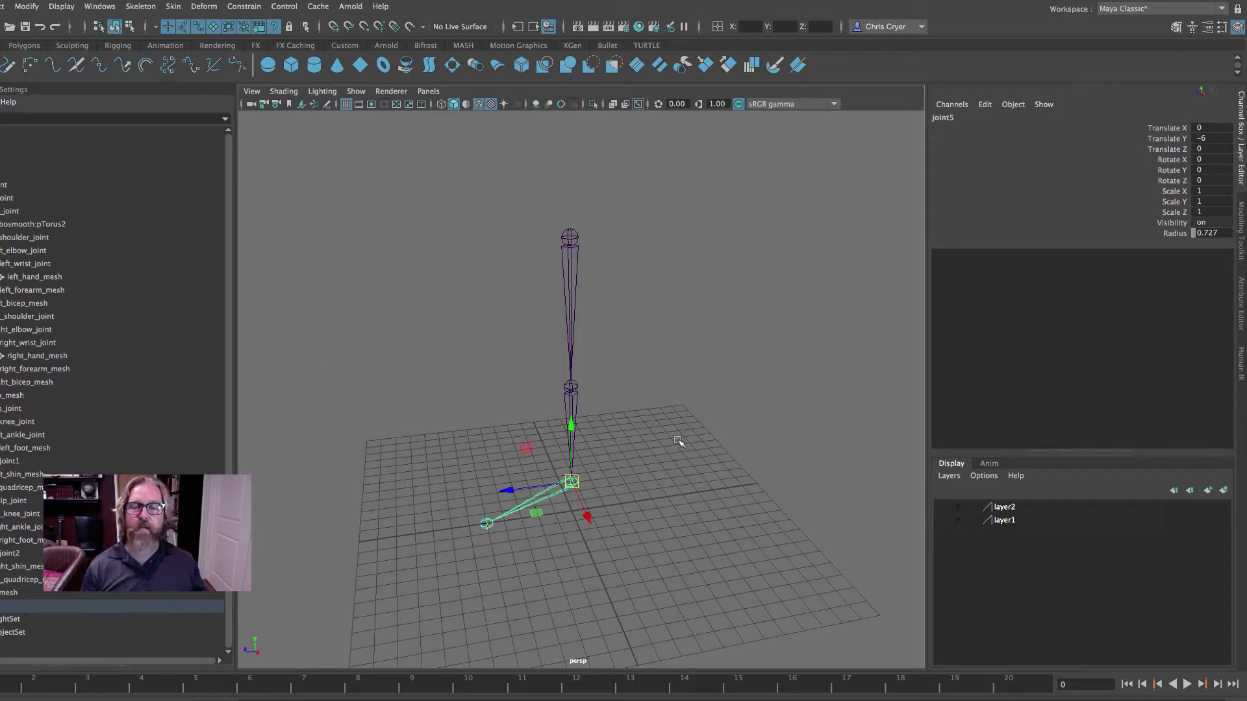
pyautogui.click(668, 435)
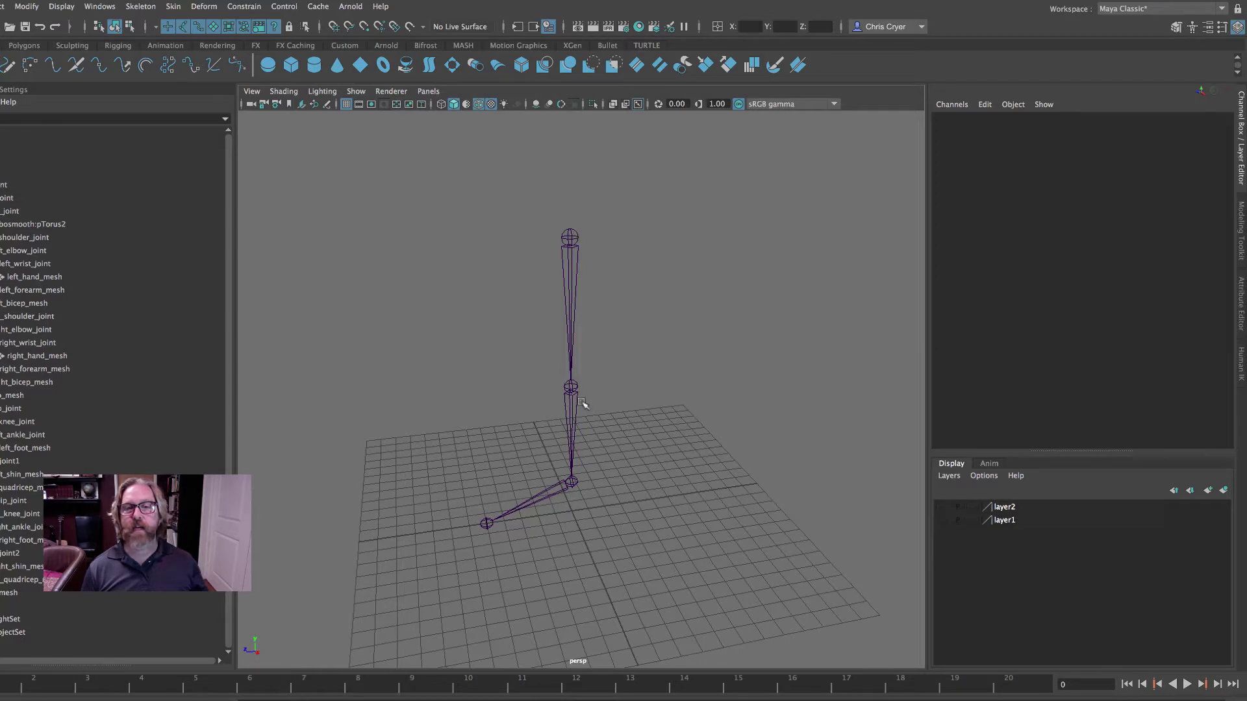
# Step: Try rotating the new chain's knee joint about X only, to about -64 degrees, and undo the rotation
pyautogui.keyDown('alt'); pyautogui.moveTo(635, 371); pyautogui.dragTo(740, 375); pyautogui.keyUp('alt')
pyautogui.keyDown('alt'); pyautogui.moveTo(740, 375); pyautogui.dragTo(749, 381, button='middle'); pyautogui.keyUp('alt')
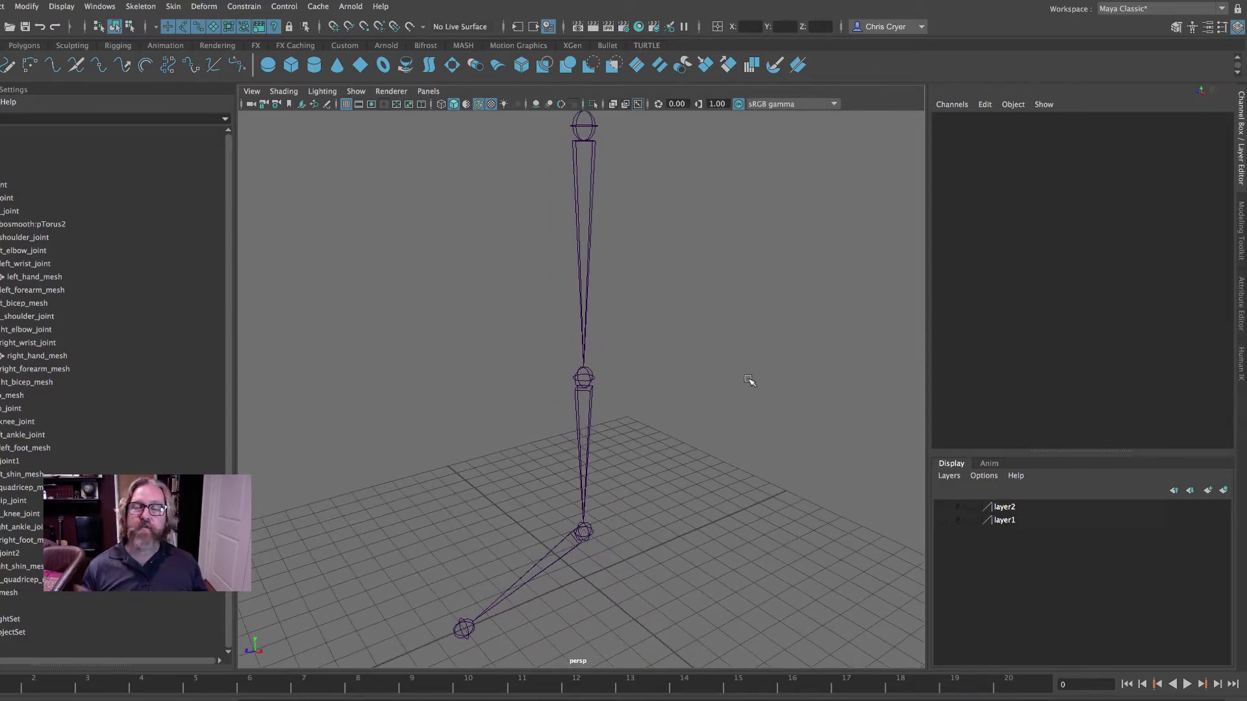
pyautogui.click(596, 379)
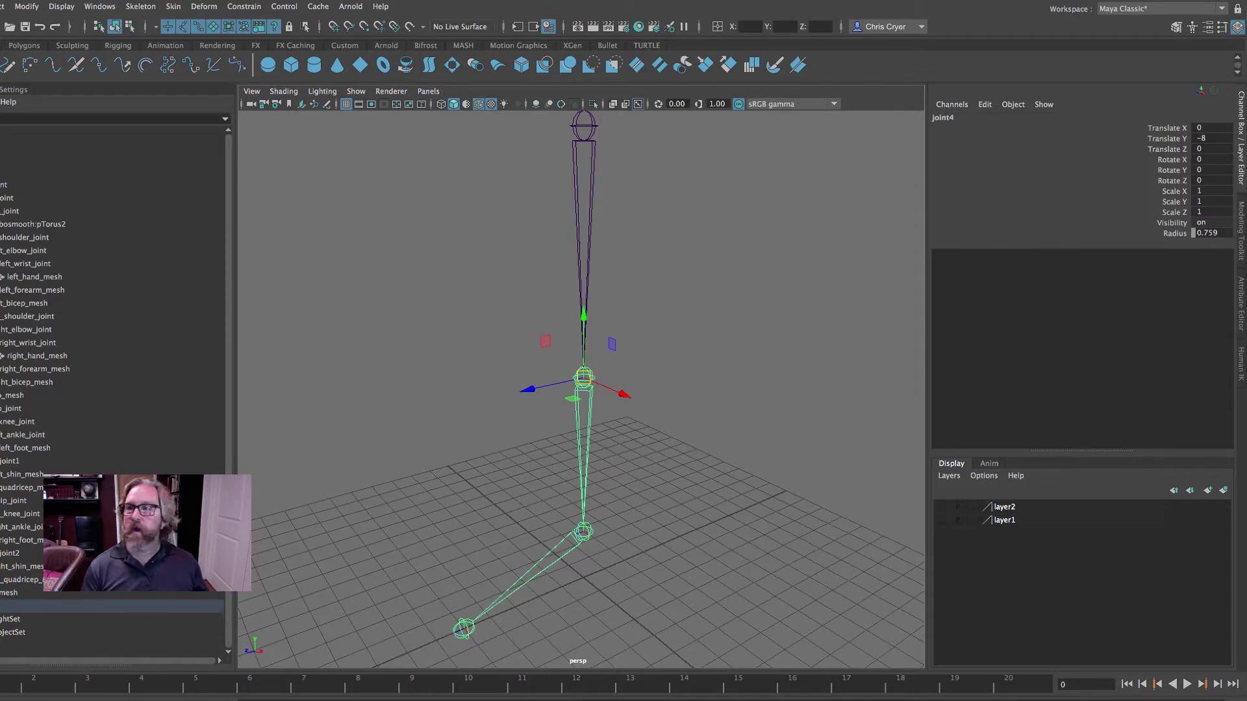
pyautogui.press('e')
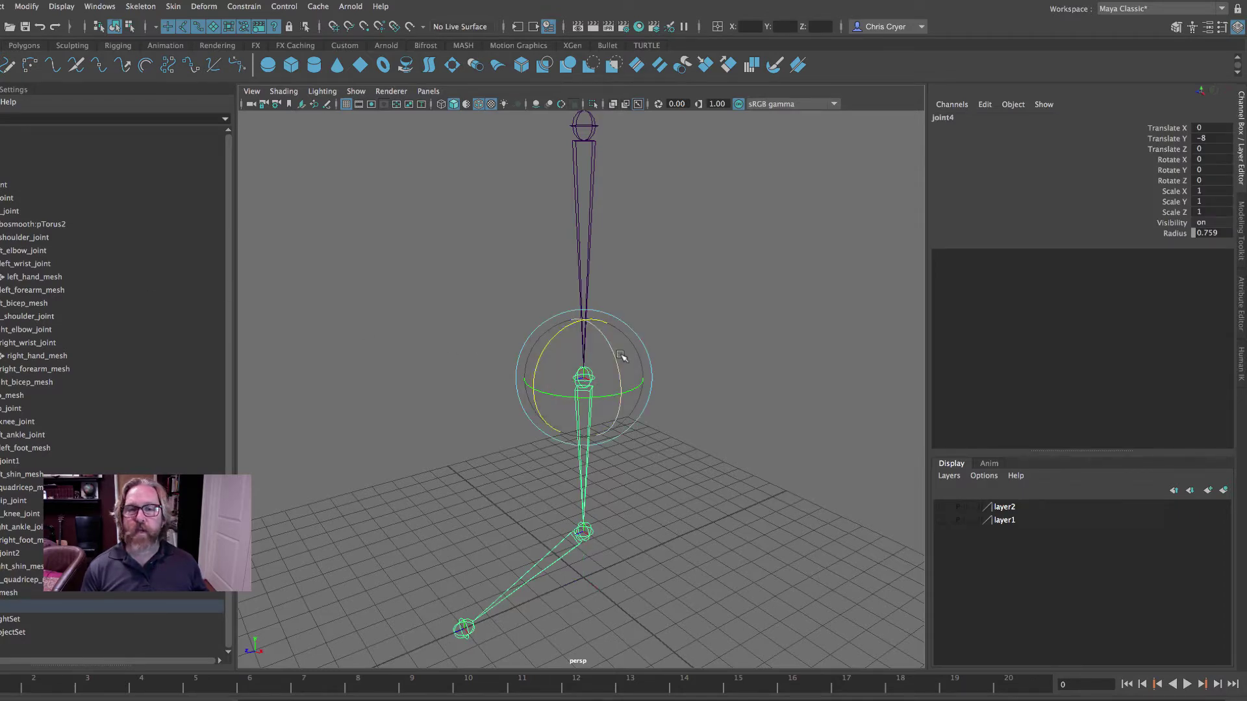
pyautogui.keyDown('alt'); pyautogui.moveTo(650, 390); pyautogui.dragTo(620, 430); pyautogui.keyUp('alt')
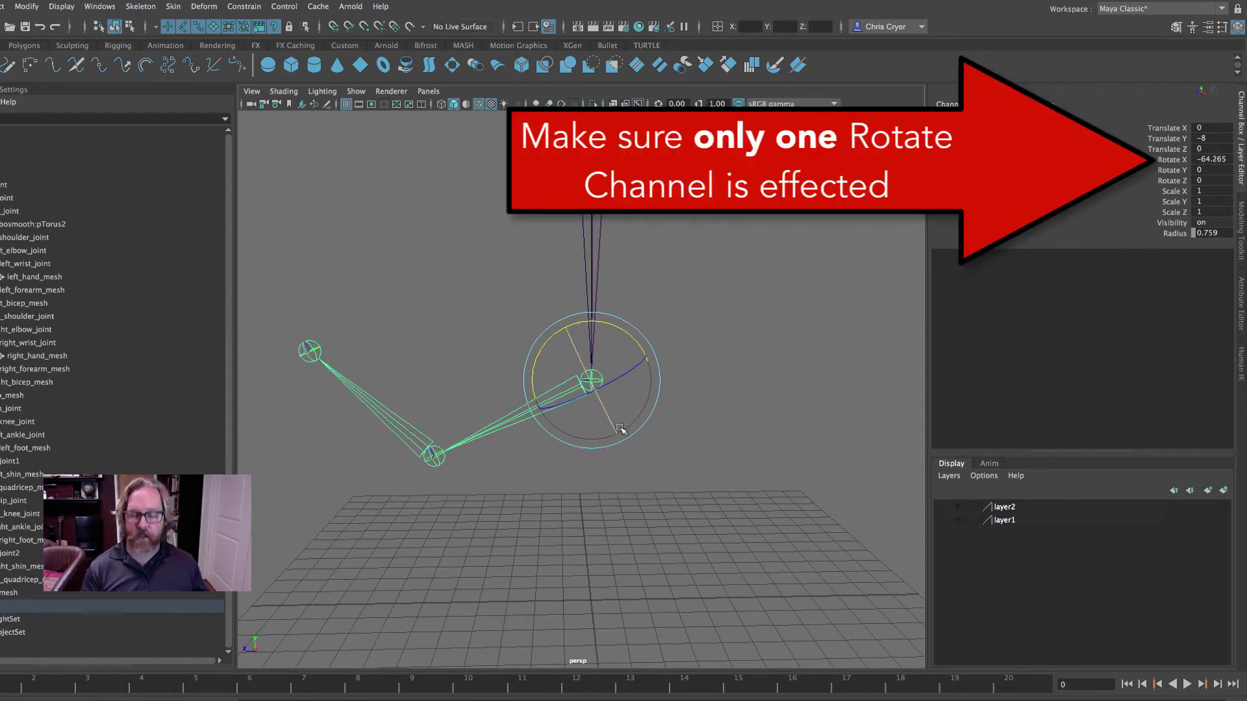
pyautogui.hotkey('ctrl', 'z')
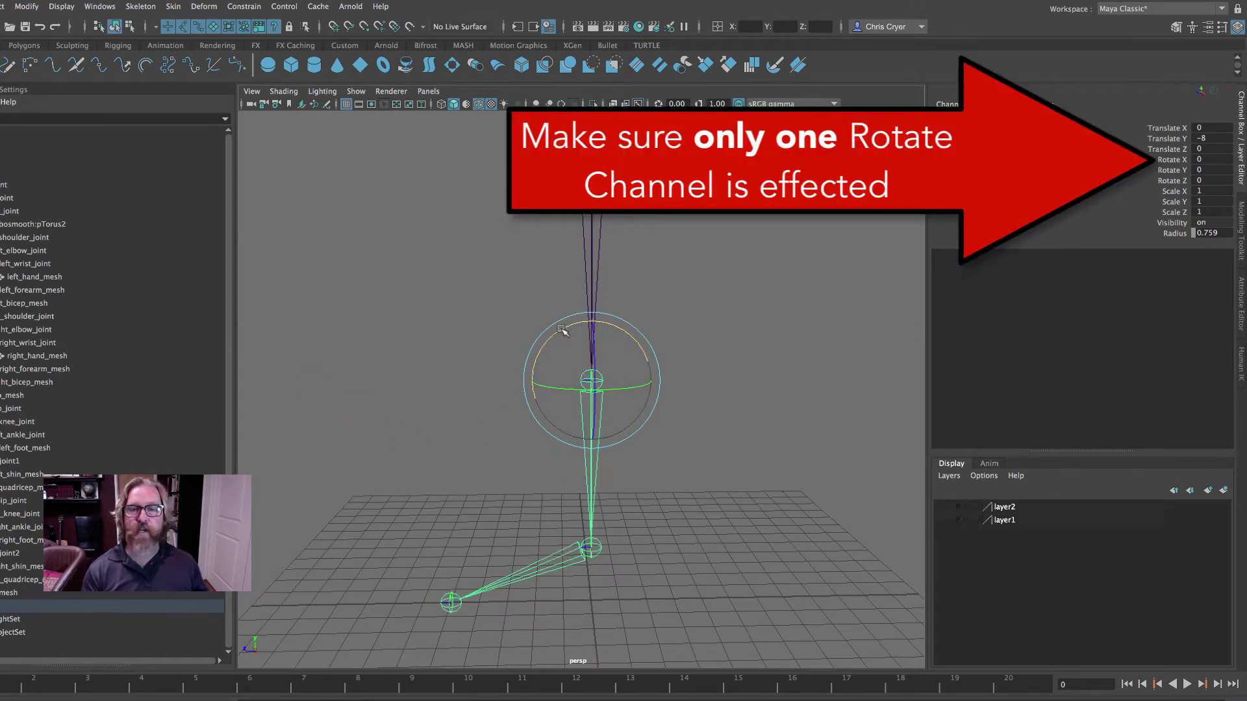
# Step: Bend the practice chain's knee joint about X only, to about 62 degrees, and set that pose as its preferred angle
pyautogui.moveTo(562, 331); pyautogui.dragTo(515, 387)
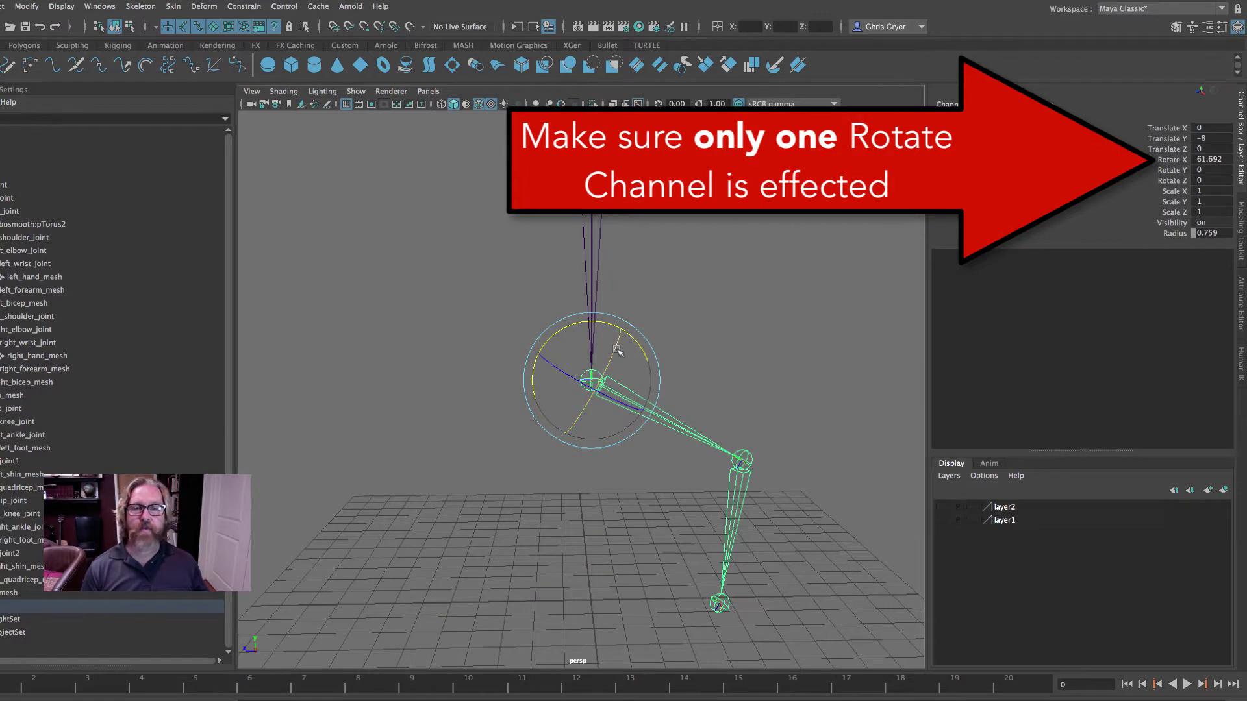
pyautogui.click(141, 7)
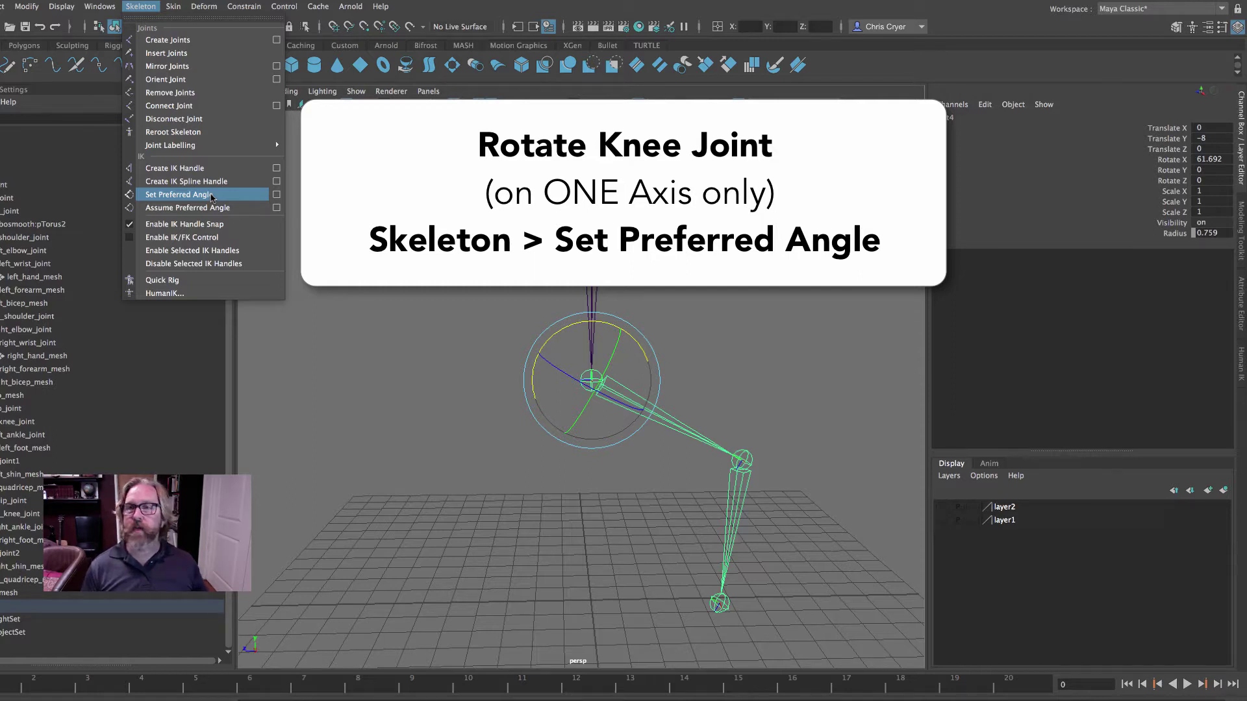
pyautogui.click(211, 195)
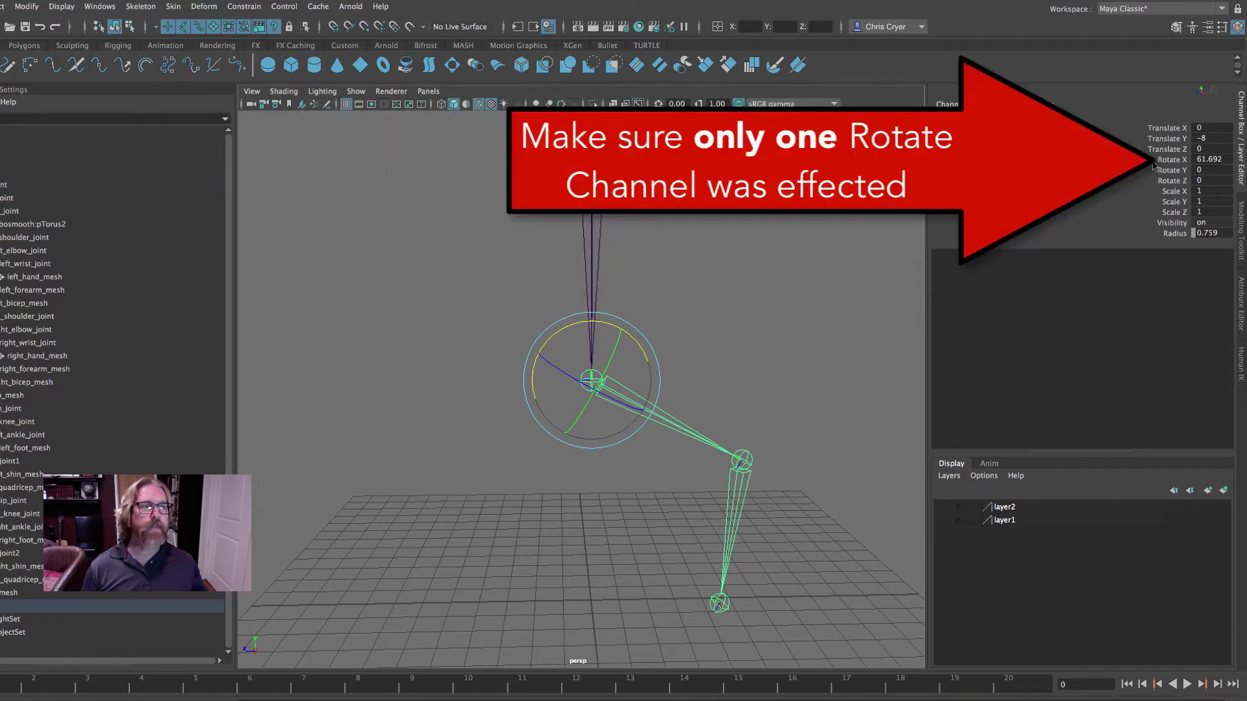
# Step: Reset the knee joint's Rotate X to 0 and return to the Select tool
pyautogui.click(1208, 160)
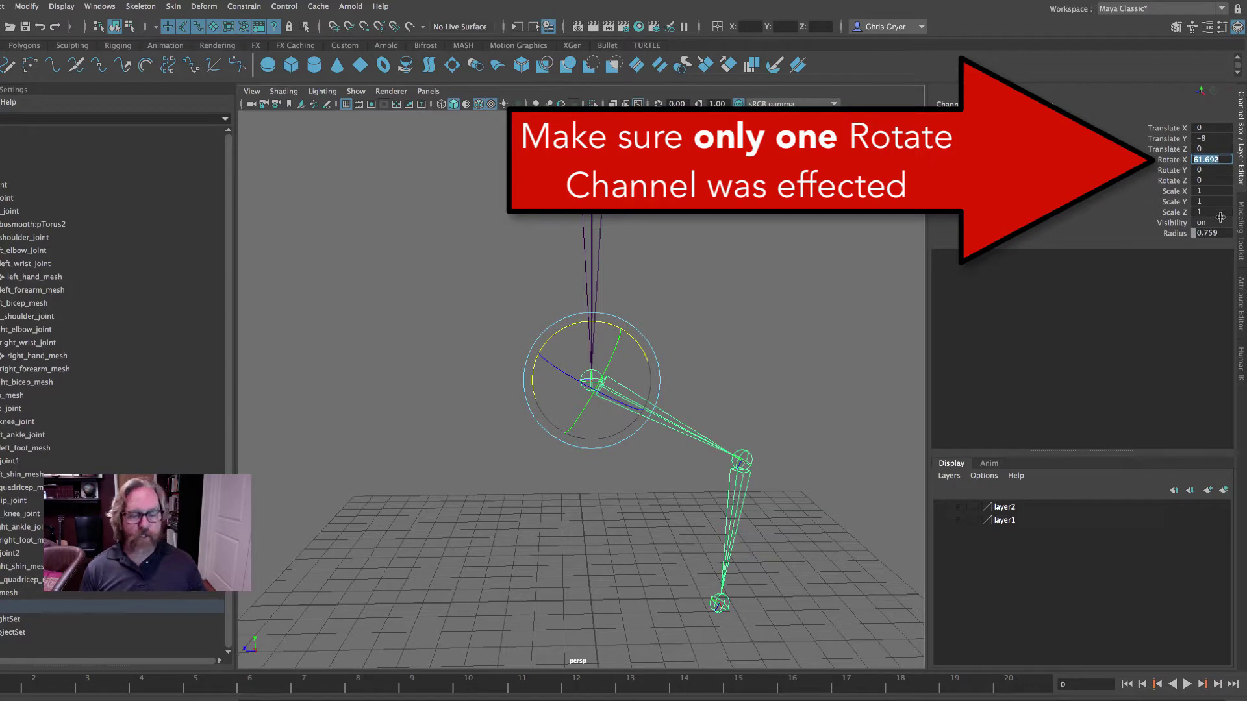
pyautogui.write('0')
pyautogui.press('Return')
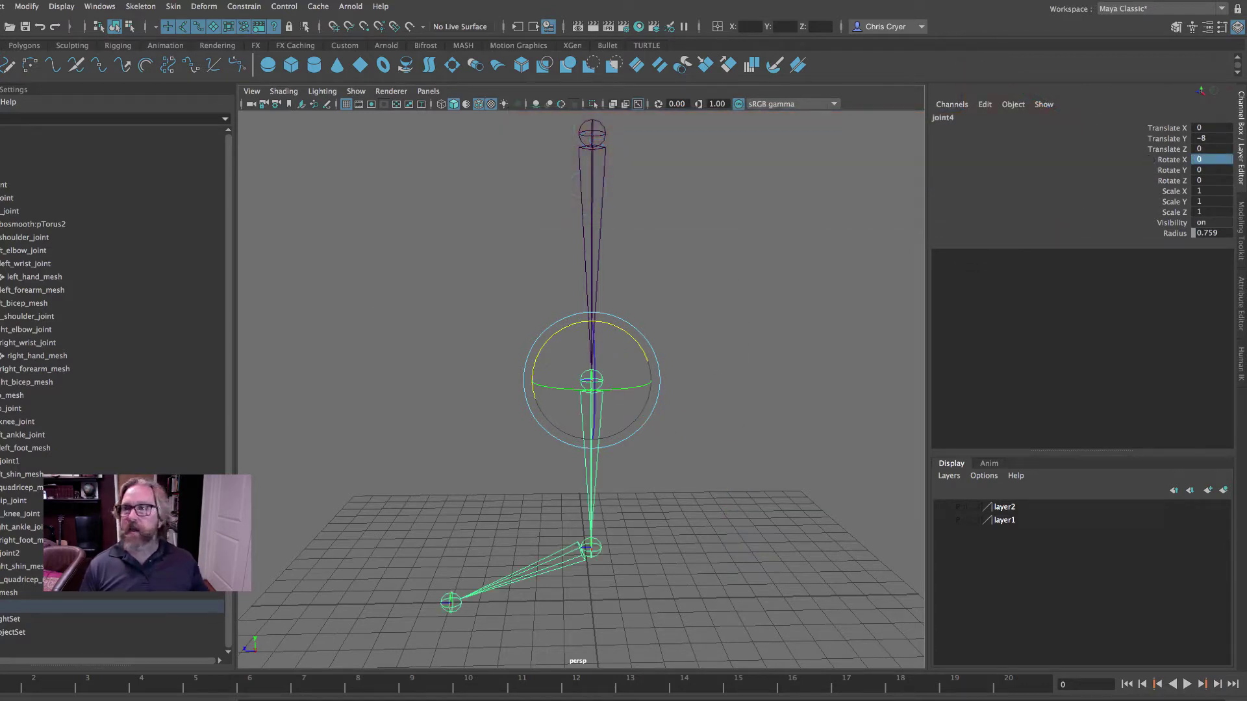
pyautogui.press('q')
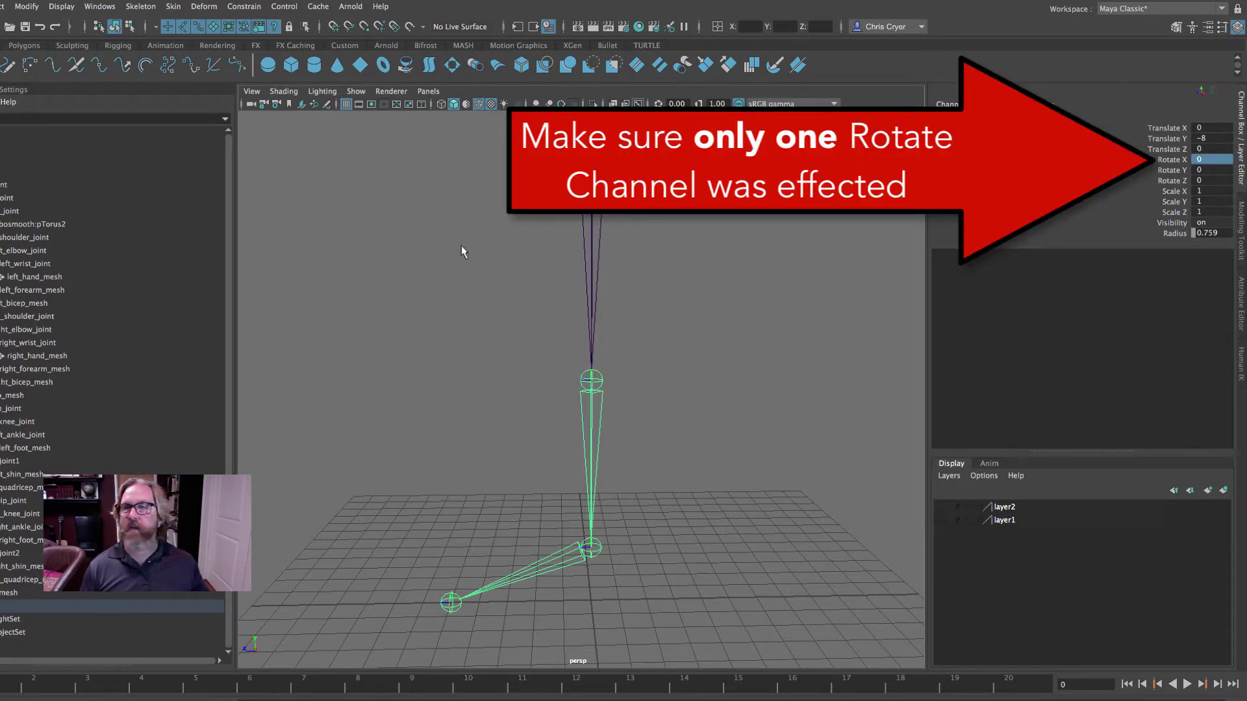
# Step: Create an IK handle from the practice chain's hip joint to its ankle joint
pyautogui.click(141, 6)
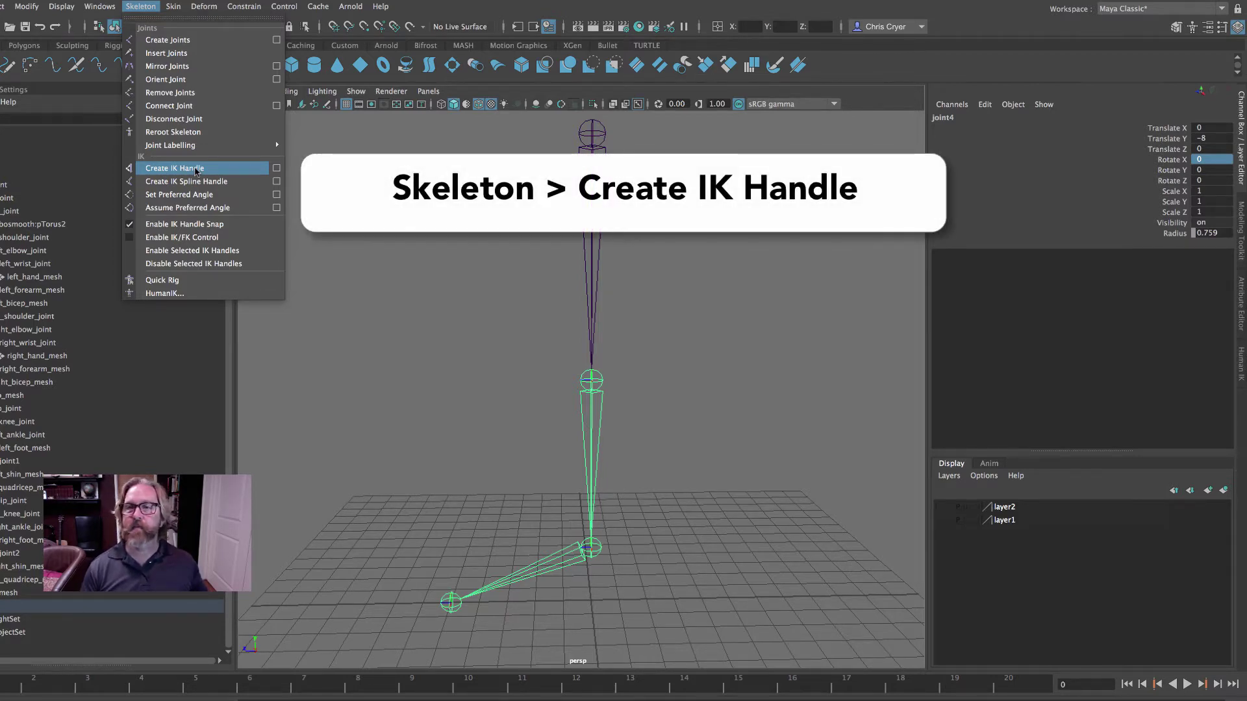
pyautogui.click(195, 168)
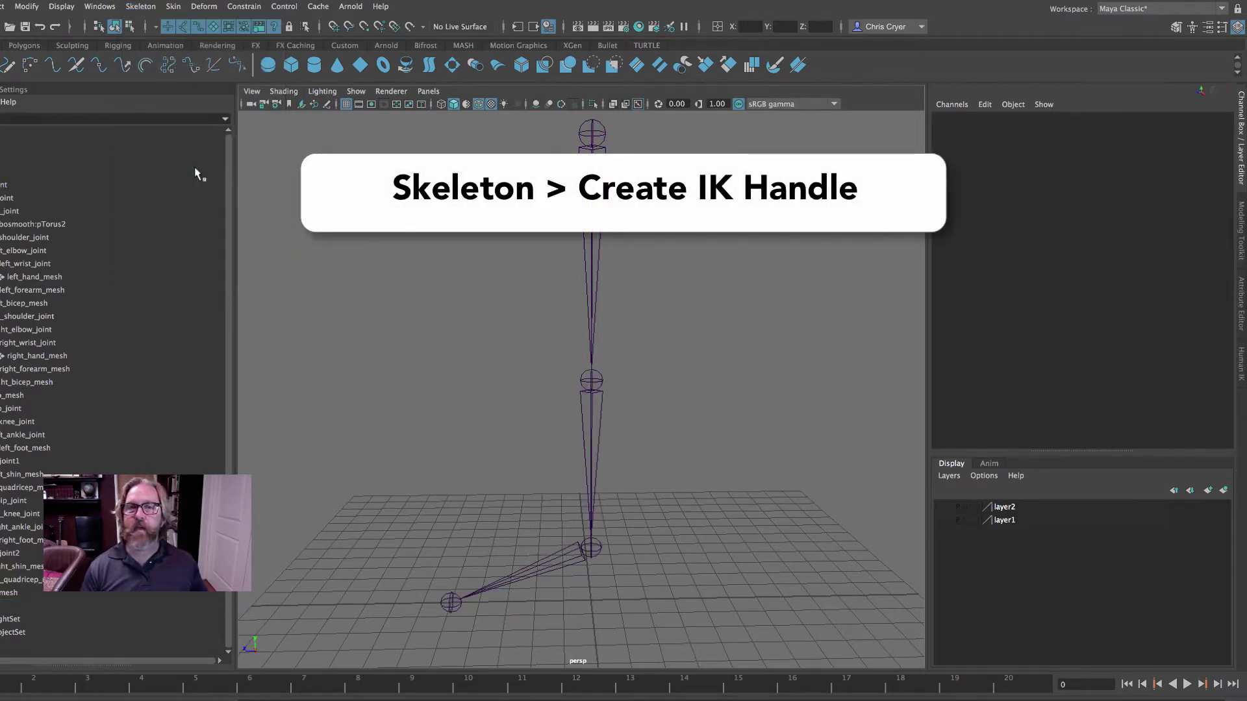
pyautogui.click(592, 135)
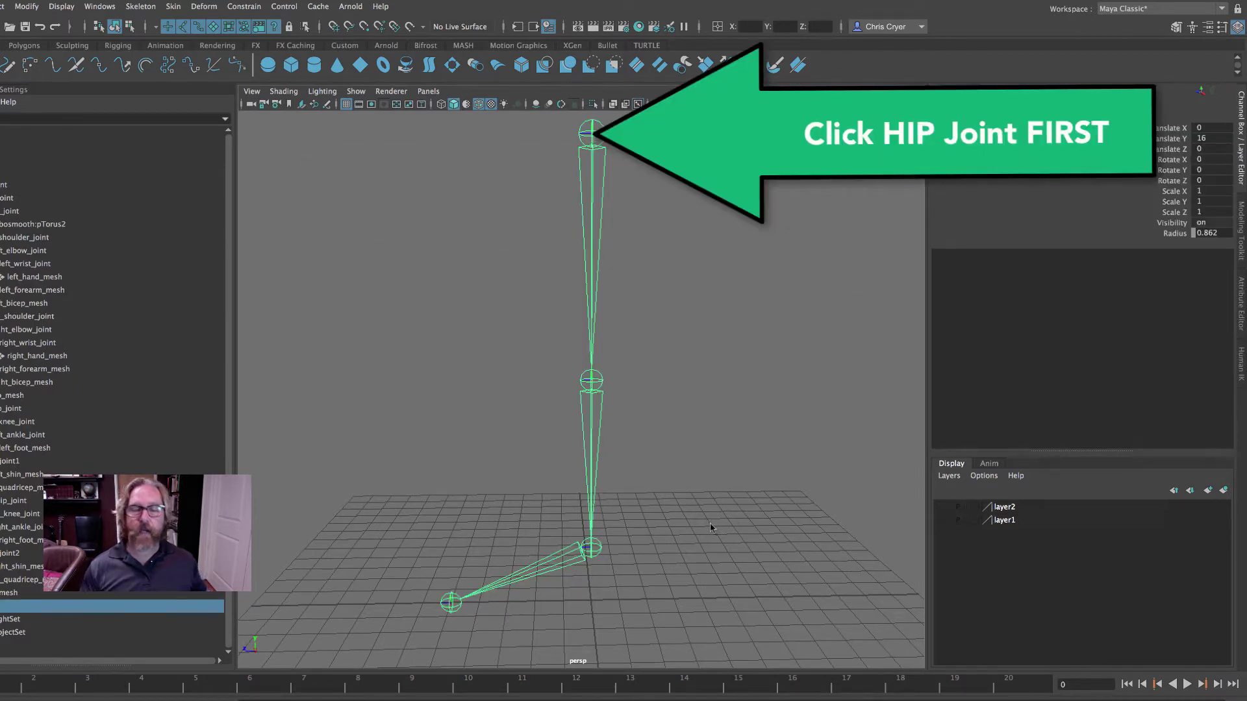
pyautogui.click(591, 551)
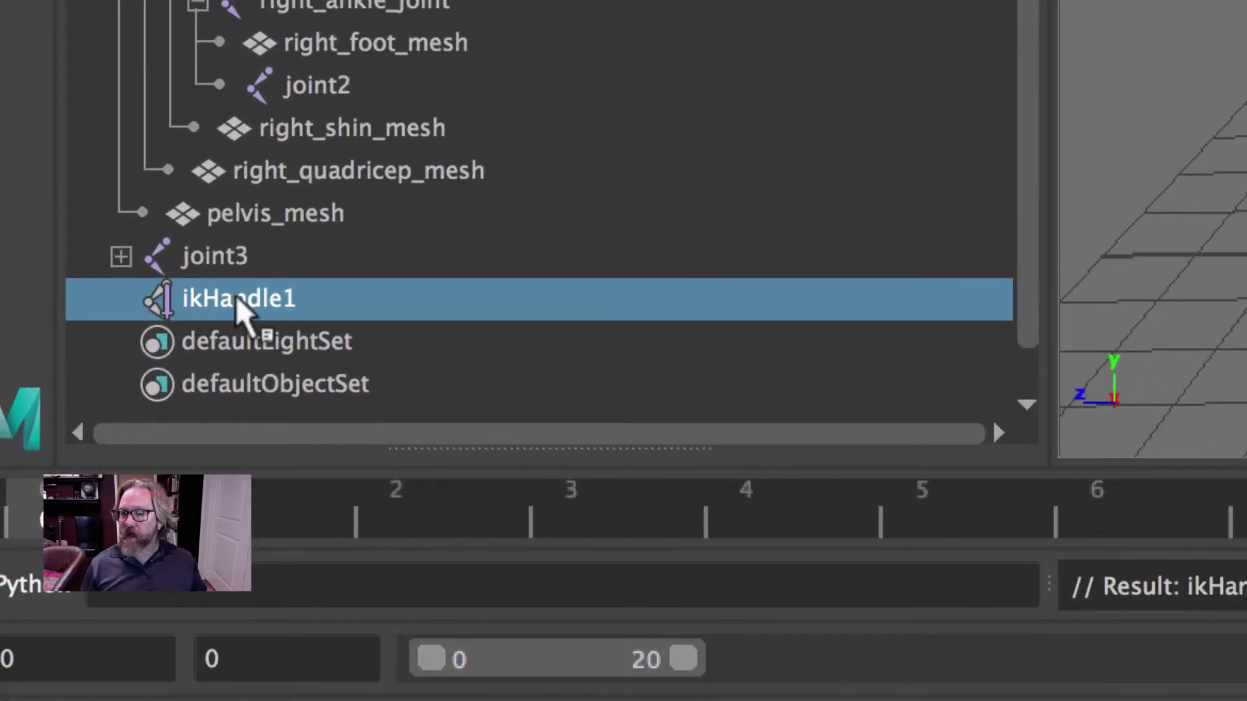
# Step: Expand the joint3 hierarchy in the Outliner and examine its child joints and the effector under joint4
pyautogui.click(119, 257)
pyautogui.scroll(-1, 656, 169)
pyautogui.scroll(1, 714, 124)
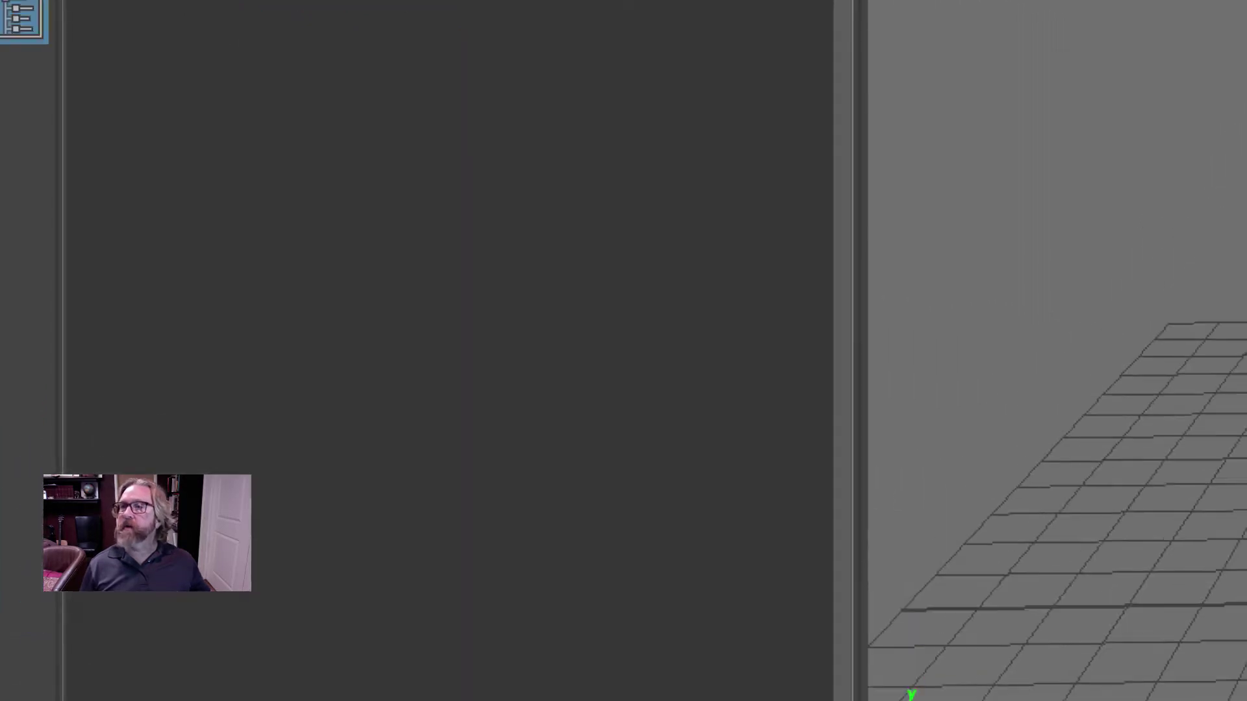
pyautogui.click(132, 160)
pyautogui.click(115, 178)
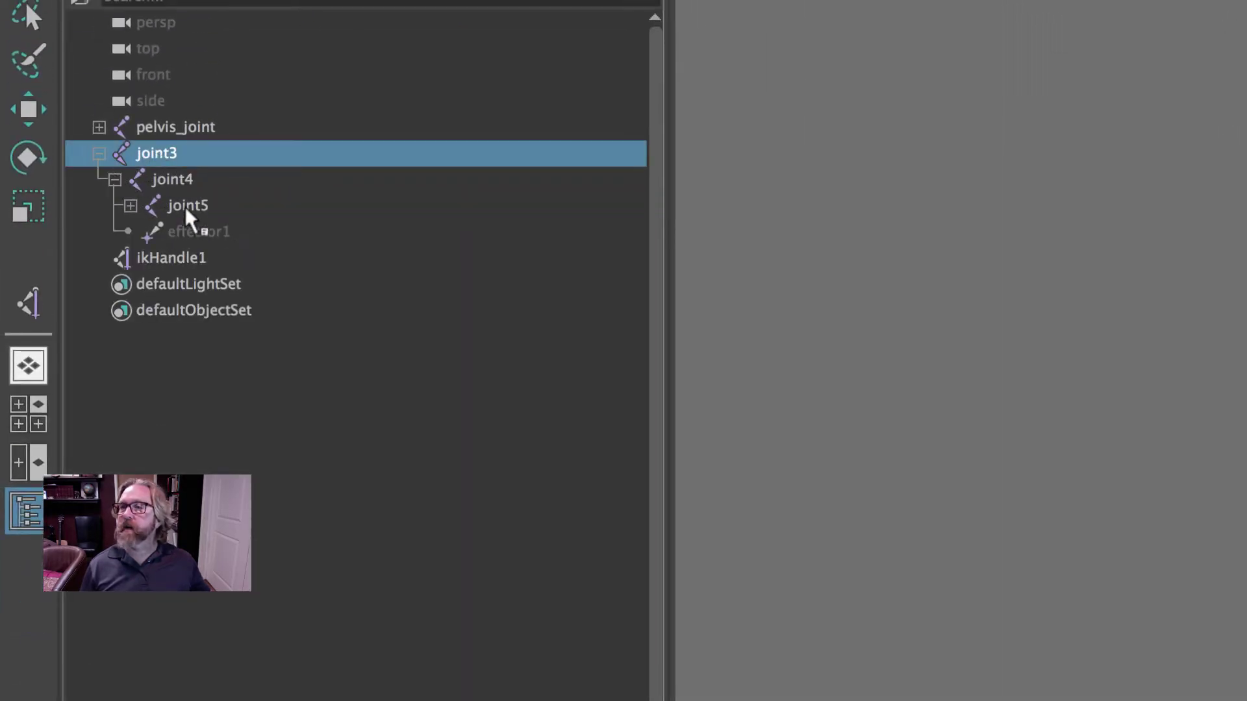
pyautogui.click(168, 184)
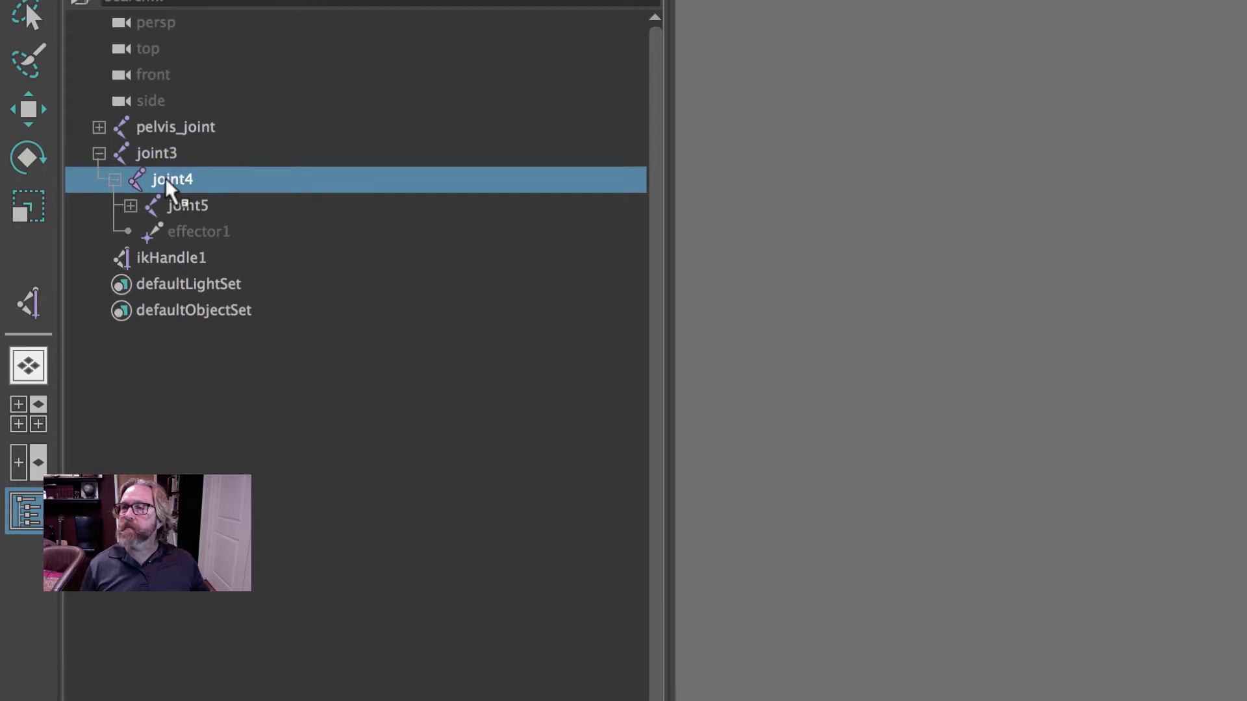
pyautogui.click(198, 207)
pyautogui.click(214, 235)
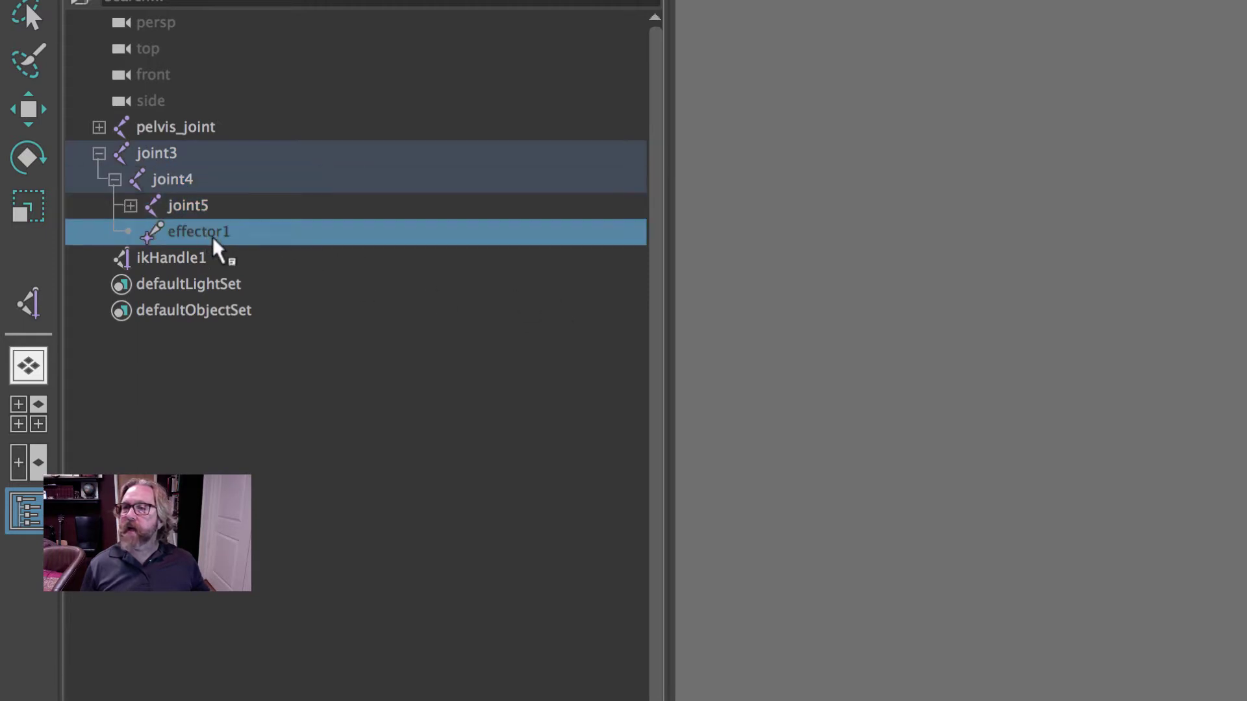
# Step: Try moving ikHandle1 in several directions in the perspective view to test the knee bend, and undo the moves
pyautogui.click(150, 261)
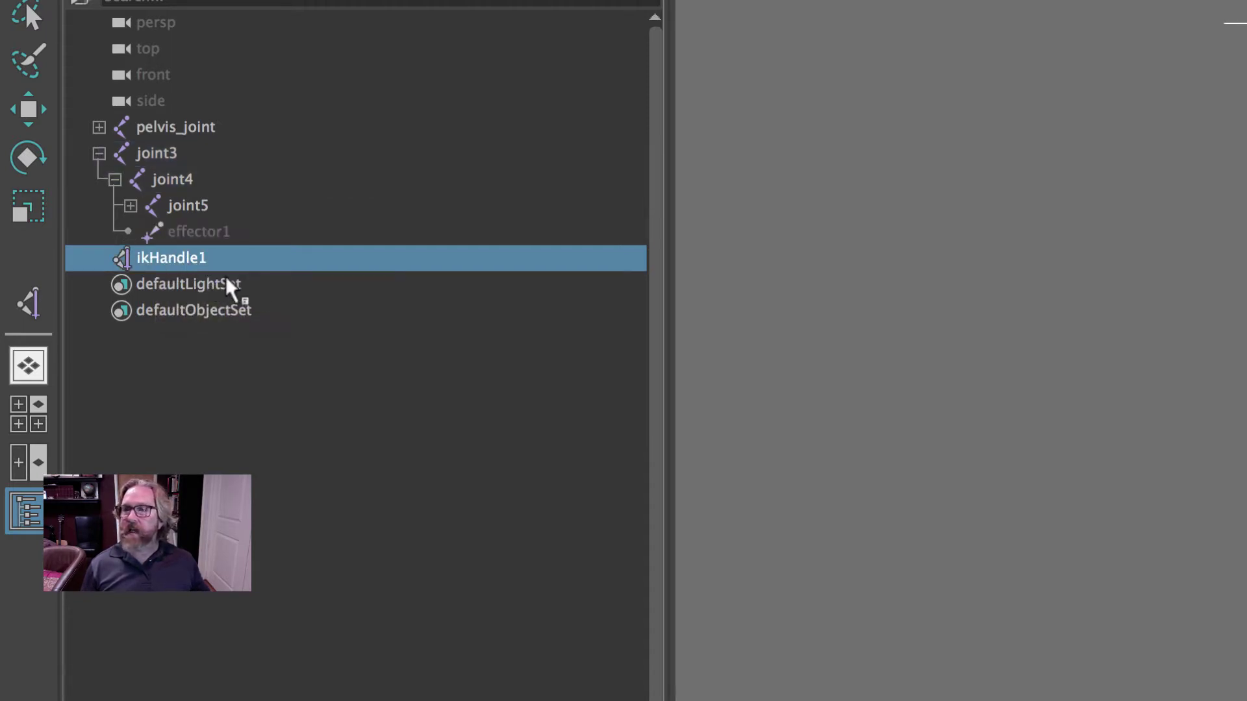
pyautogui.click(29, 109)
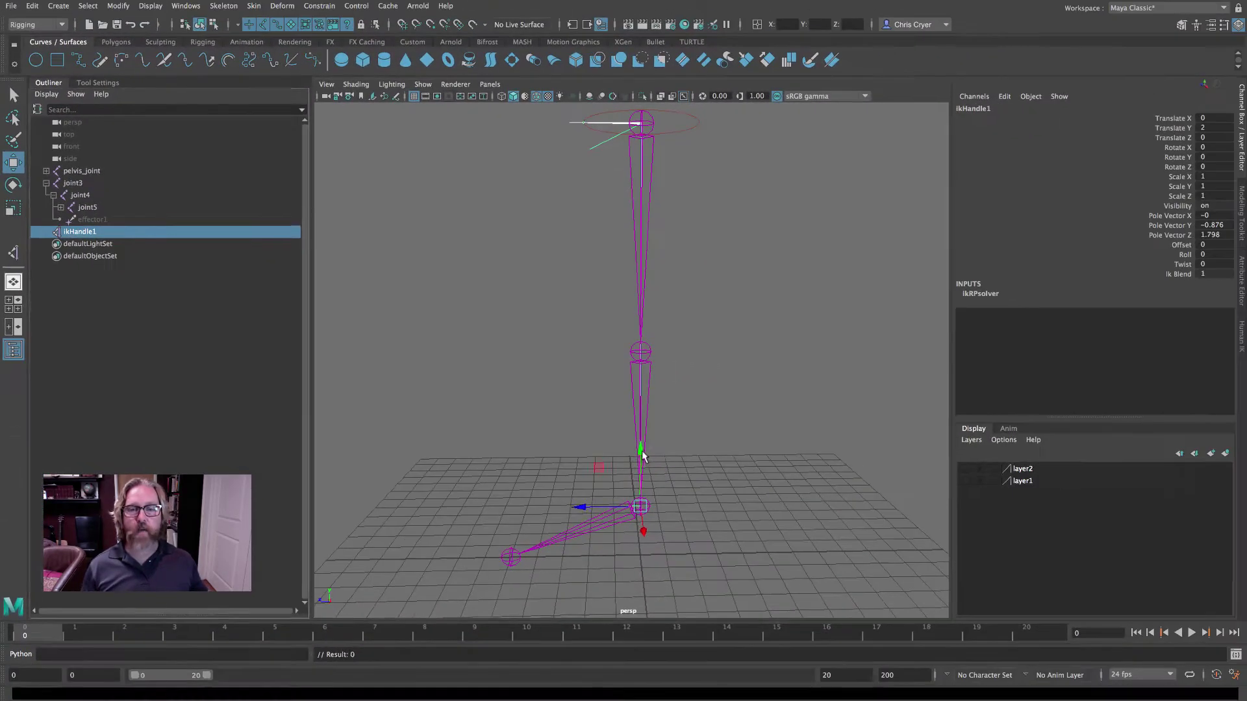
pyautogui.moveTo(642, 384); pyautogui.dragTo(714, 454)
pyautogui.moveTo(640, 515); pyautogui.dragTo(580, 312)
pyautogui.hotkey('ctrl', 'z')
pyautogui.hotkey('ctrl', 'z')
pyautogui.hotkey('ctrl', 'z')
pyautogui.hotkey('ctrl', 'z')
pyautogui.hotkey('ctrl', 'z')
pyautogui.hotkey('ctrl', 'z')
pyautogui.hotkey('ctrl', 'z')
pyautogui.hotkey('ctrl', 'z')
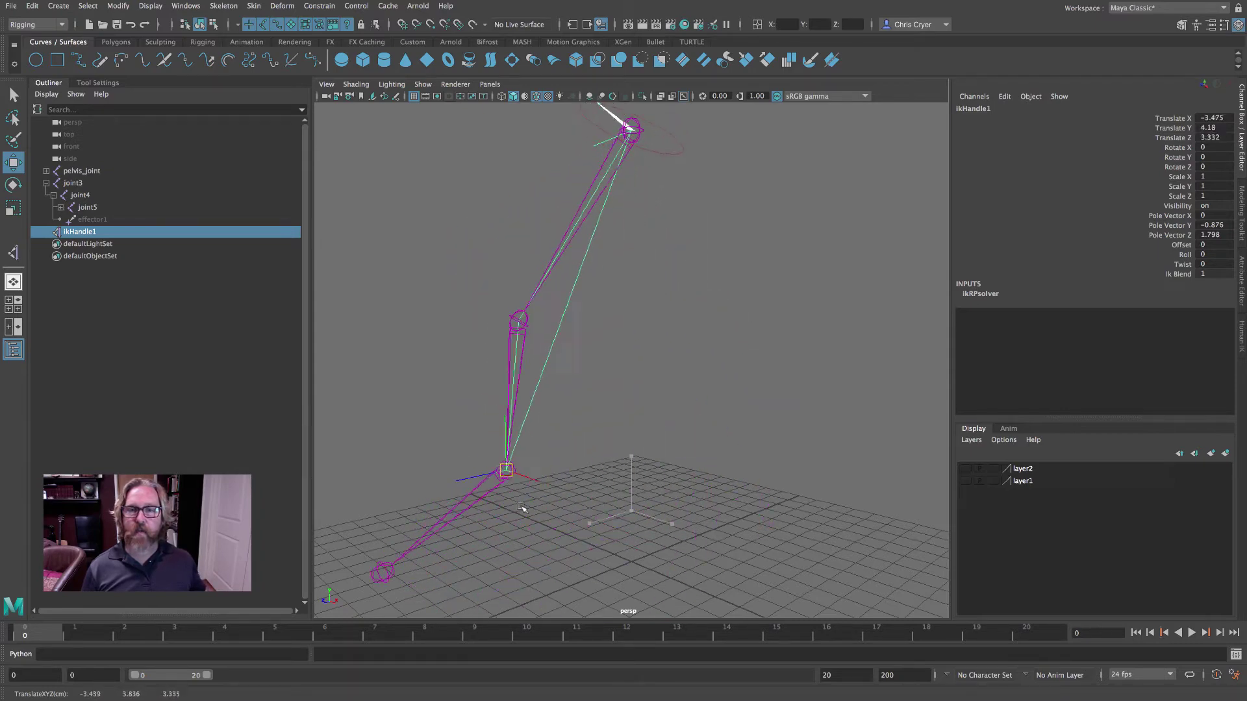
# Step: Try moving ikHandle1 about 3.3 units up and 4 units forward in the perspective view, and undo the move
pyautogui.keyDown('alt'); pyautogui.moveTo(655, 300); pyautogui.dragTo(671, 337); pyautogui.keyUp('alt')
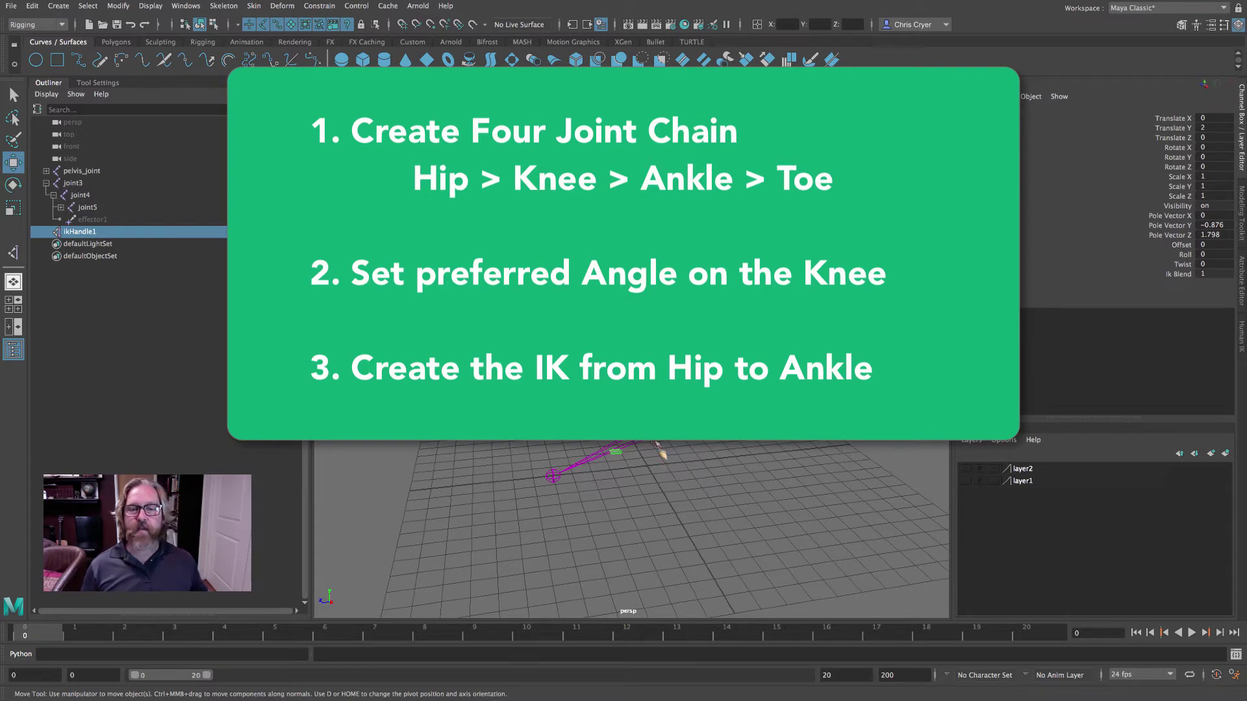
pyautogui.moveTo(623, 481); pyautogui.dragTo(576, 373)
pyautogui.hotkey('ctrl', 'z')
pyautogui.hotkey('ctrl', 'z')
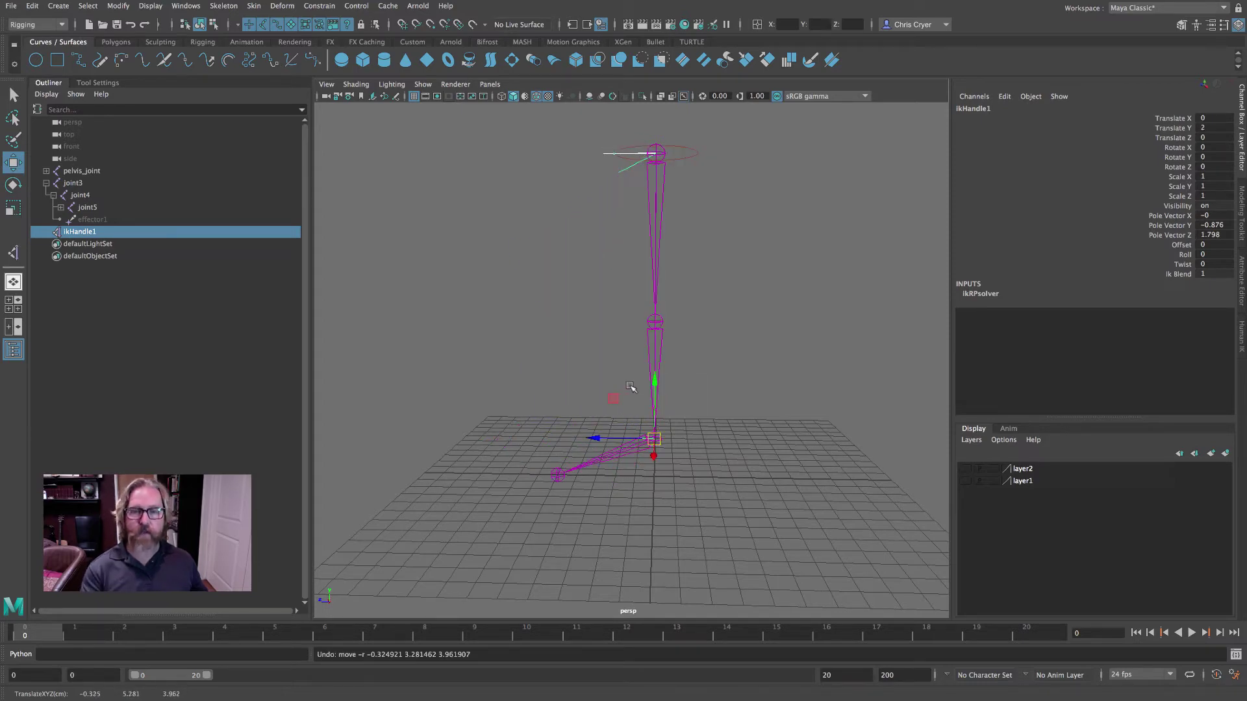
# Step: In the side view, try raising ikHandle1 to about Y 2.7 and again to about Y 2.4, undoing each move
pyautogui.press('space')
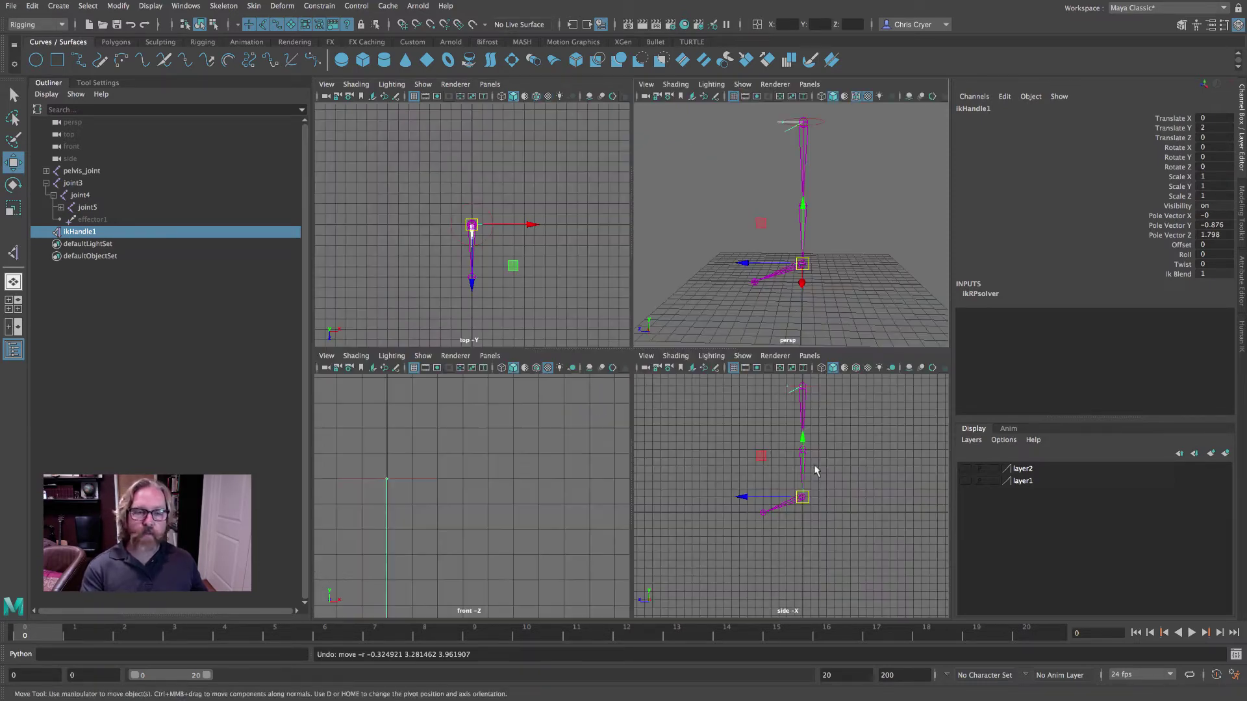
pyautogui.press('space')
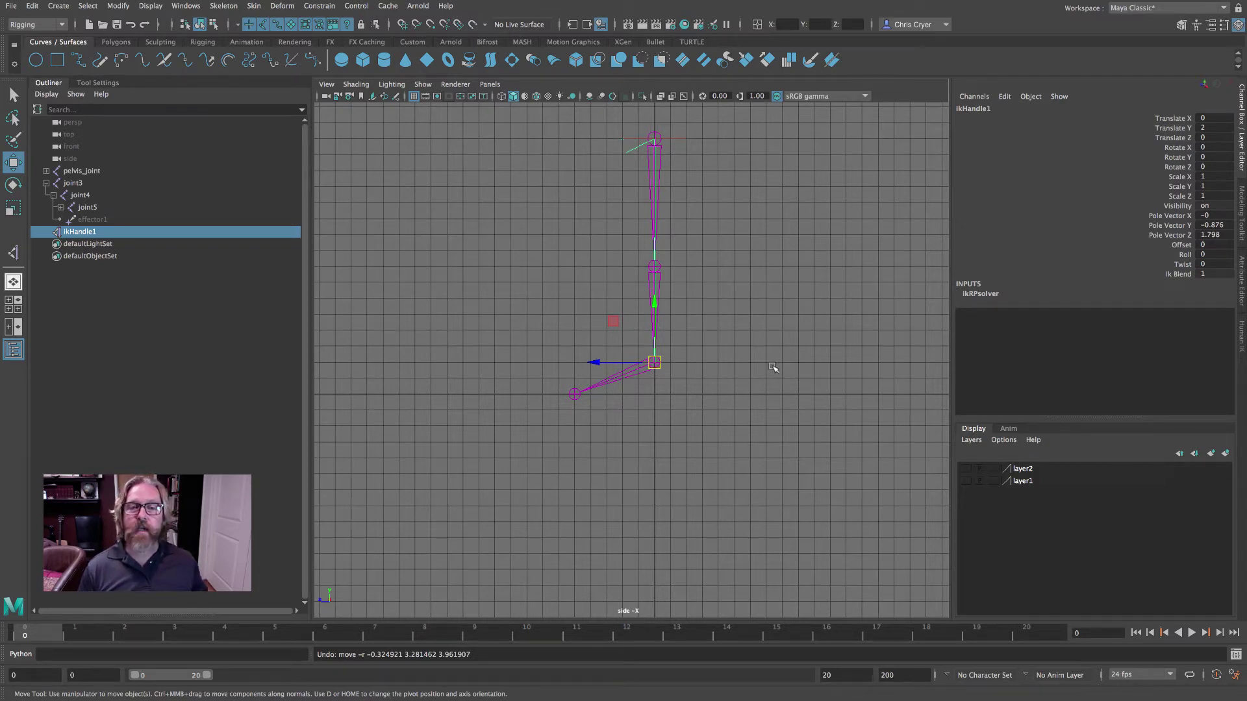
pyautogui.moveTo(656, 311); pyautogui.dragTo(656, 298)
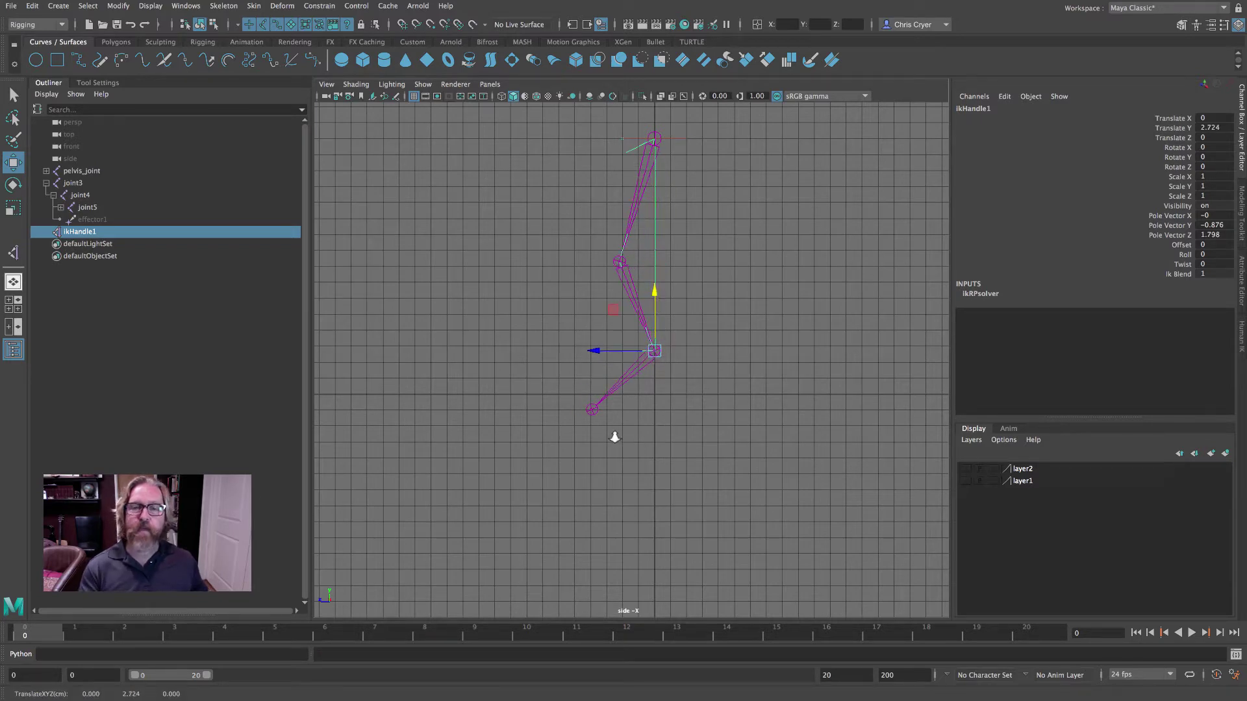
pyautogui.scroll(10, 611, 439)
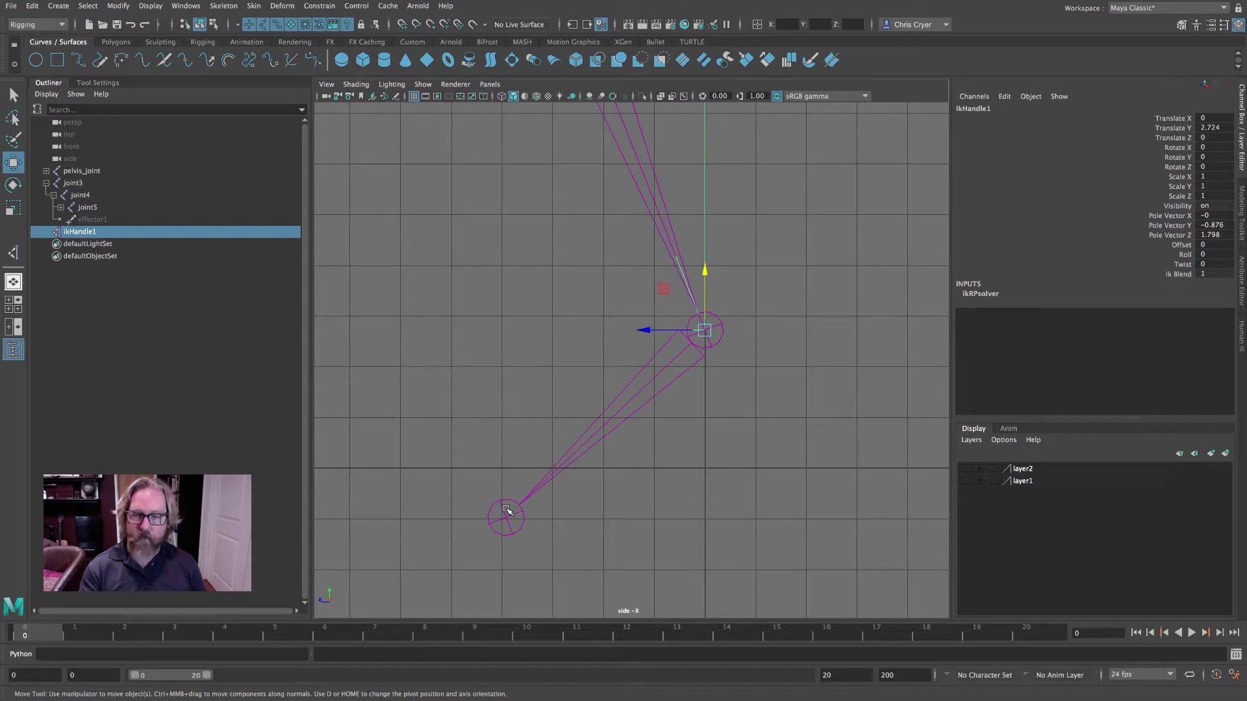
pyautogui.hotkey('ctrl', 'z')
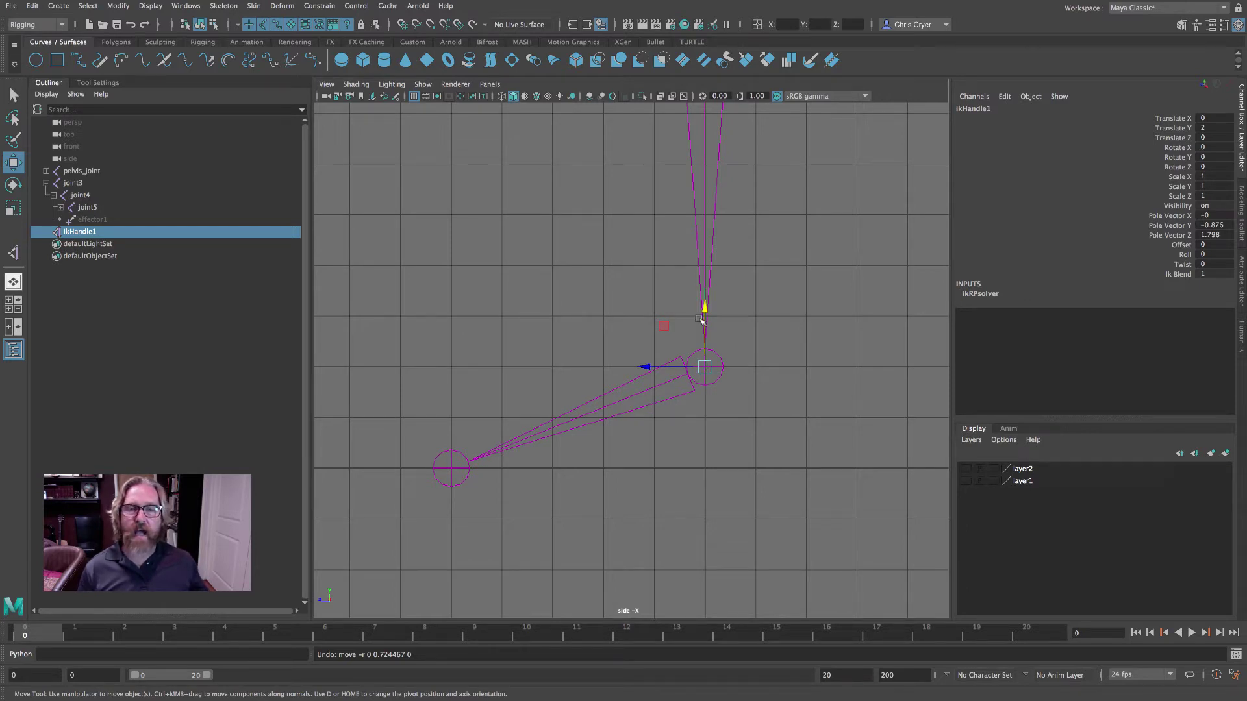
pyautogui.moveTo(703, 309)
pyautogui.mouseDown()
pyautogui.moveTo(703, 271)
pyautogui.moveTo(706, 303)
pyautogui.moveTo(705, 291)
pyautogui.mouseUp()
pyautogui.hotkey('ctrl', 'z')
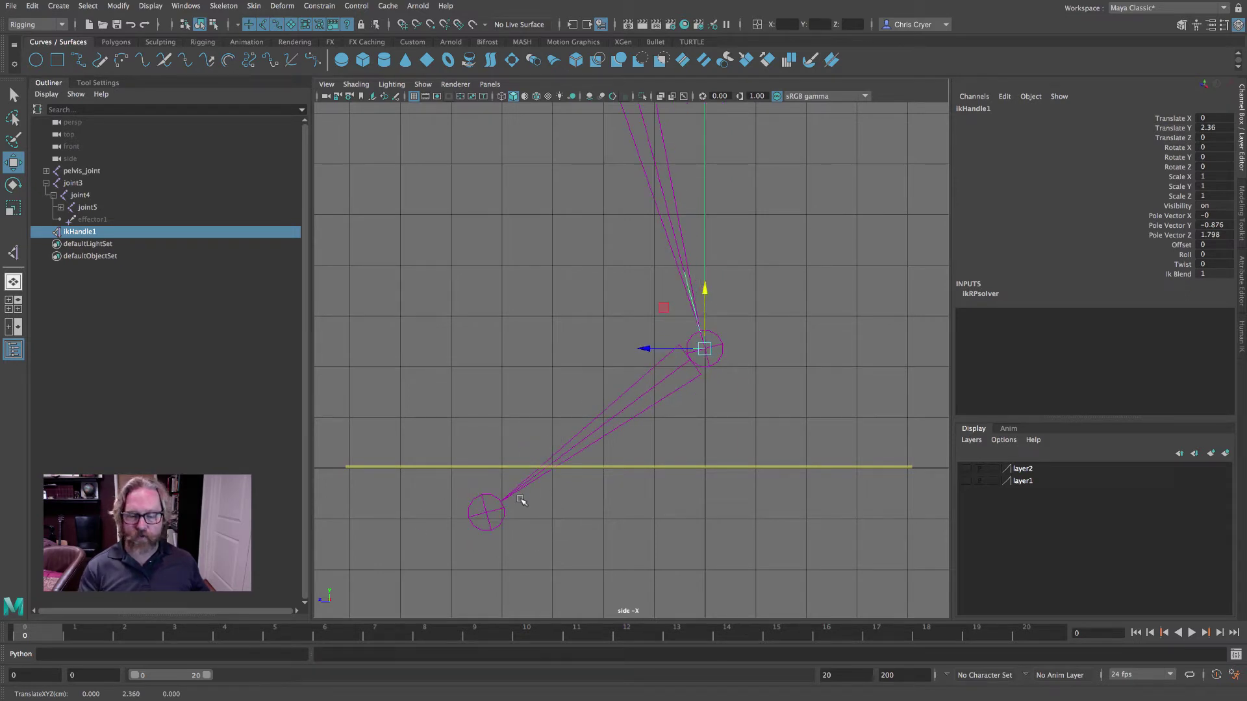
pyautogui.hotkey('ctrl', 'z')
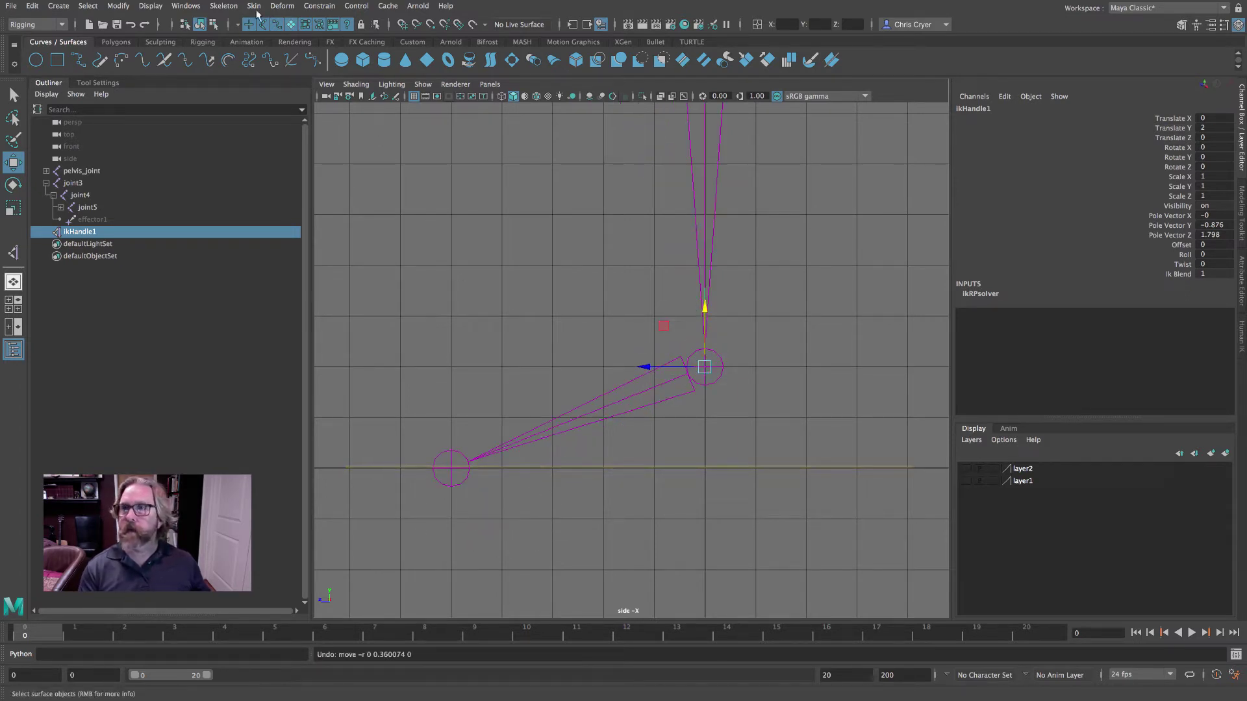
# Step: Create a second IK handle from the practice chain's ankle joint to its toe joint
pyautogui.click(223, 6)
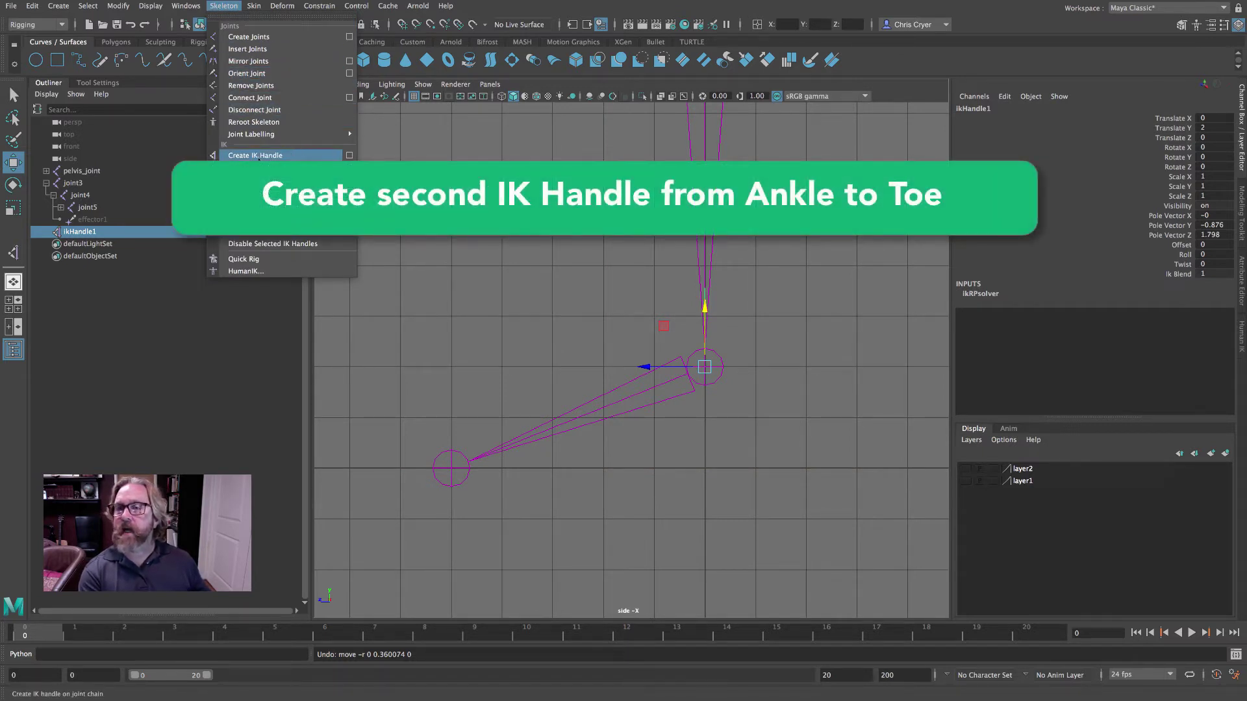
pyautogui.click(277, 158)
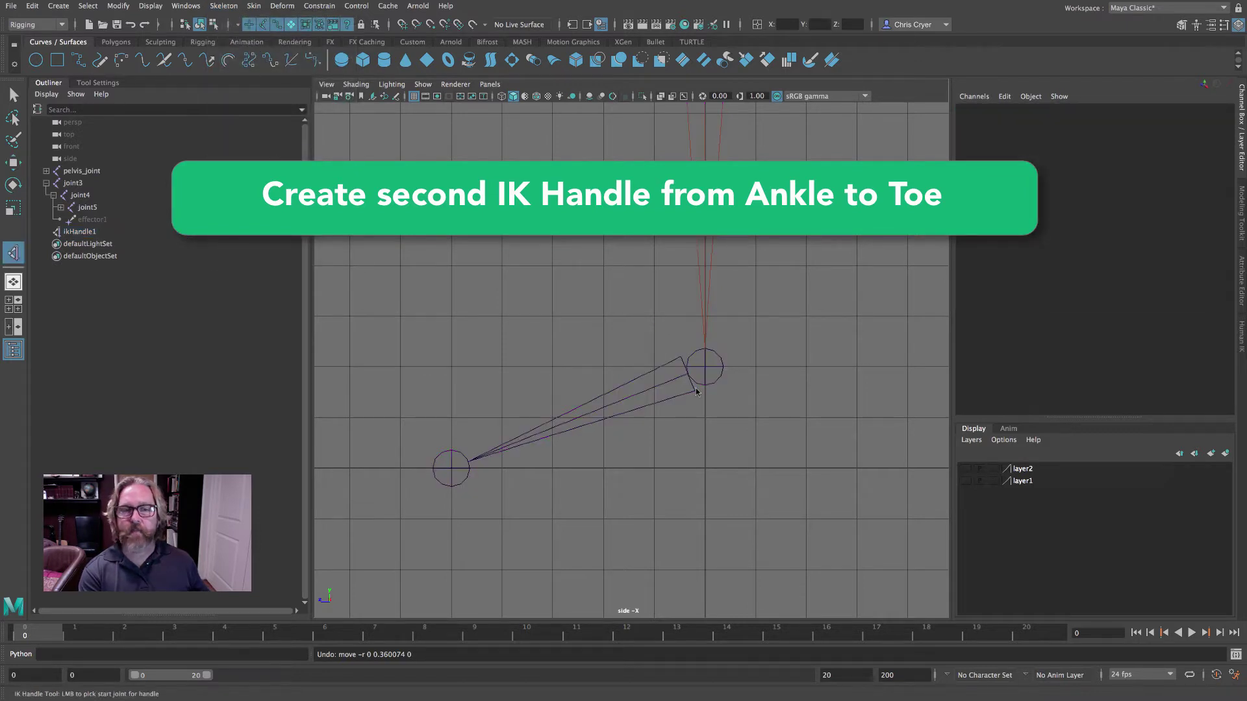
pyautogui.click(704, 369)
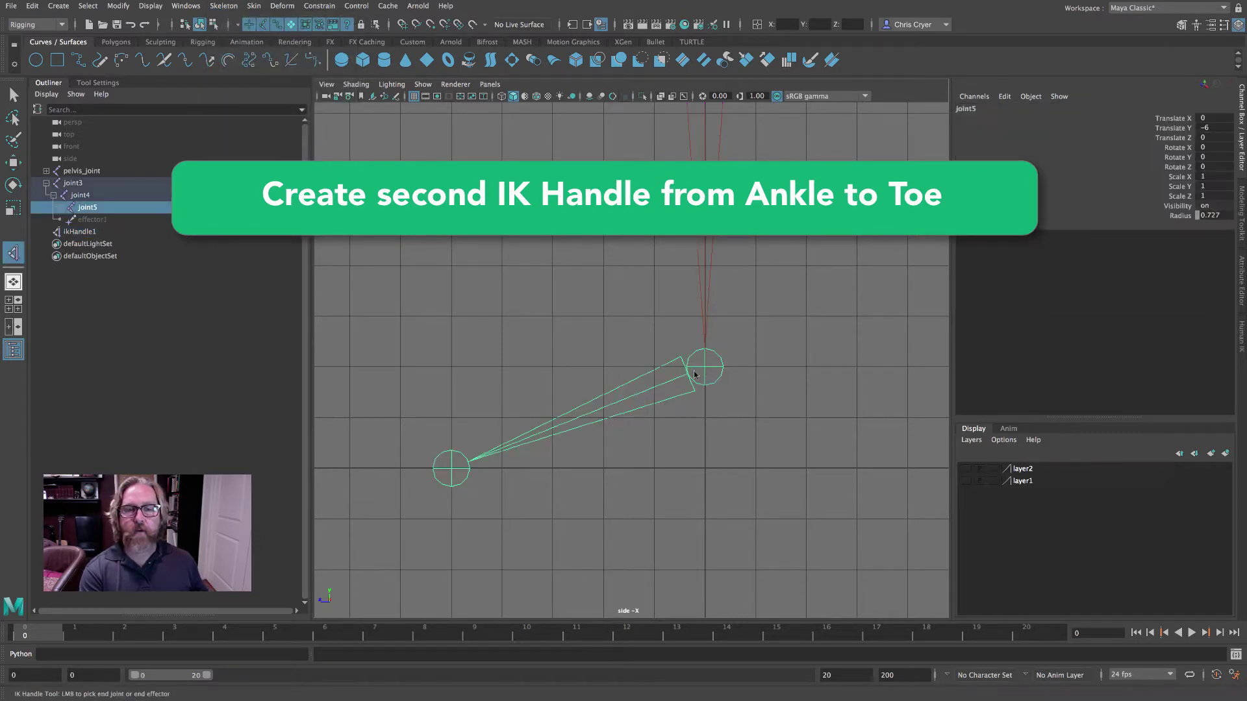
pyautogui.click(451, 471)
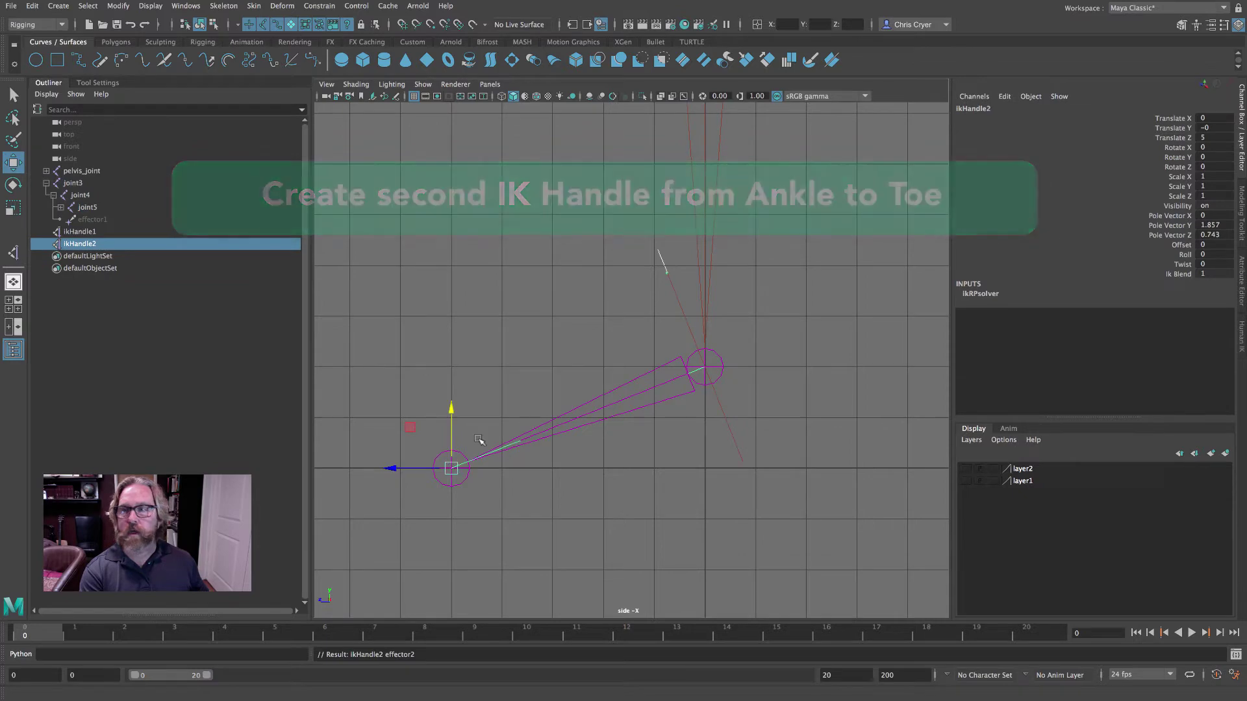
# Step: Select both IK handles, try raising them together by about 2.8 units in the perspective view, and undo the move
pyautogui.keyDown('shift'); pyautogui.click(78, 232); pyautogui.keyUp('shift')
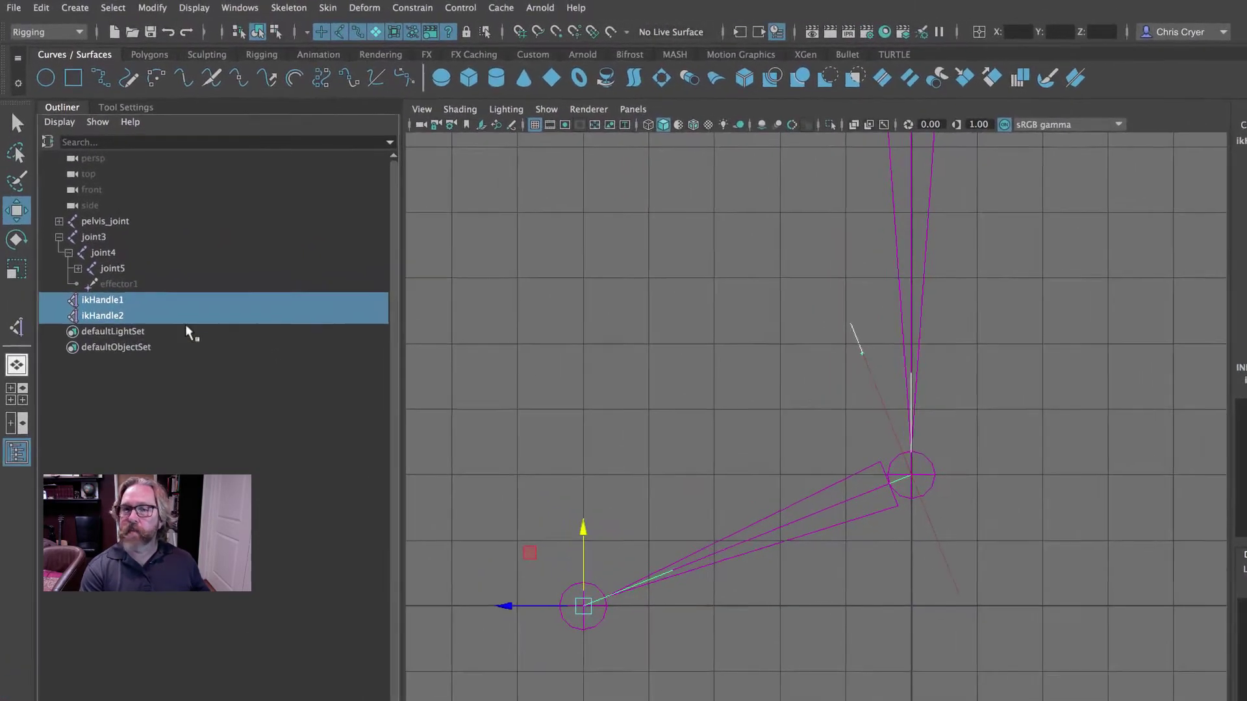
pyautogui.moveTo(584, 531); pyautogui.dragTo(590, 398)
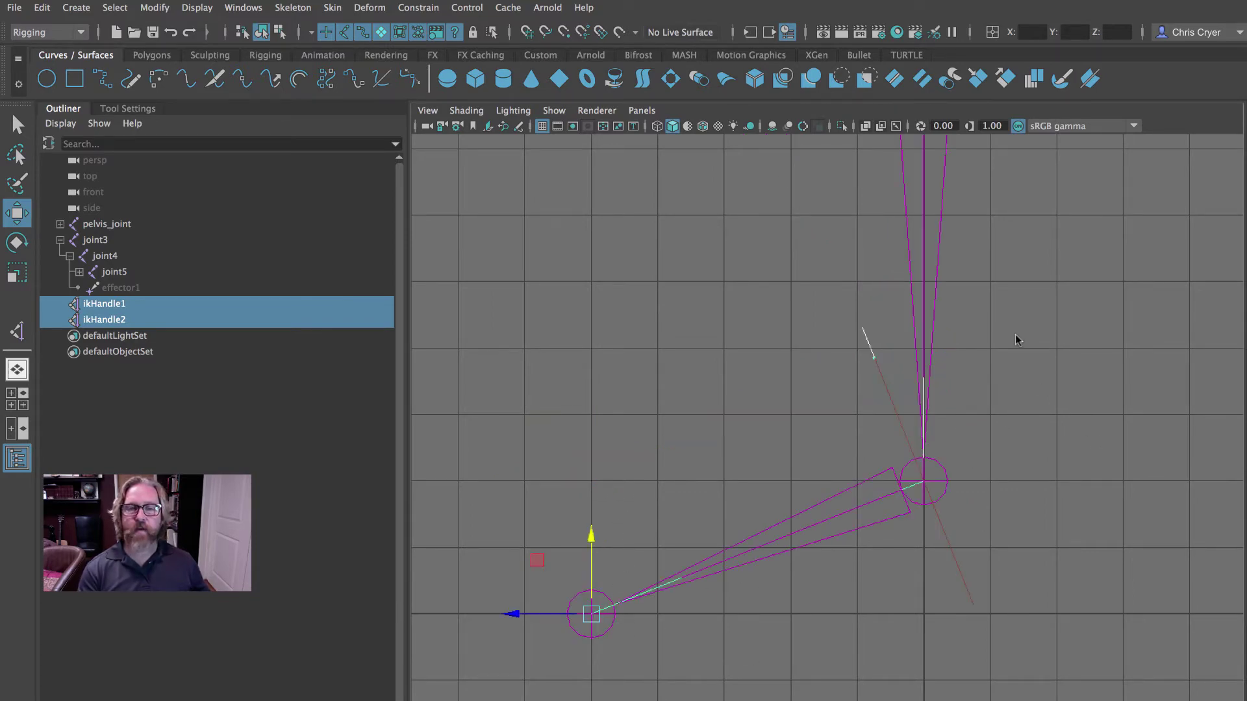
pyautogui.press('space')
pyautogui.press('space')
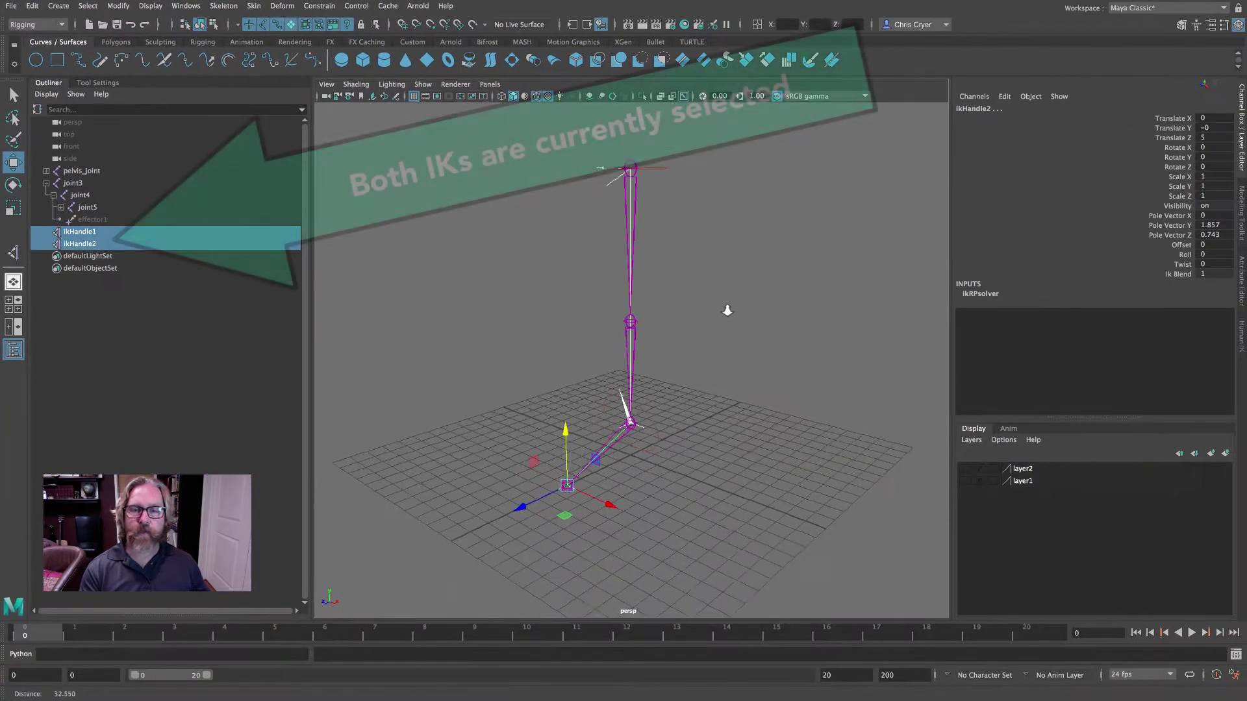
pyautogui.moveTo(574, 425); pyautogui.dragTo(574, 376)
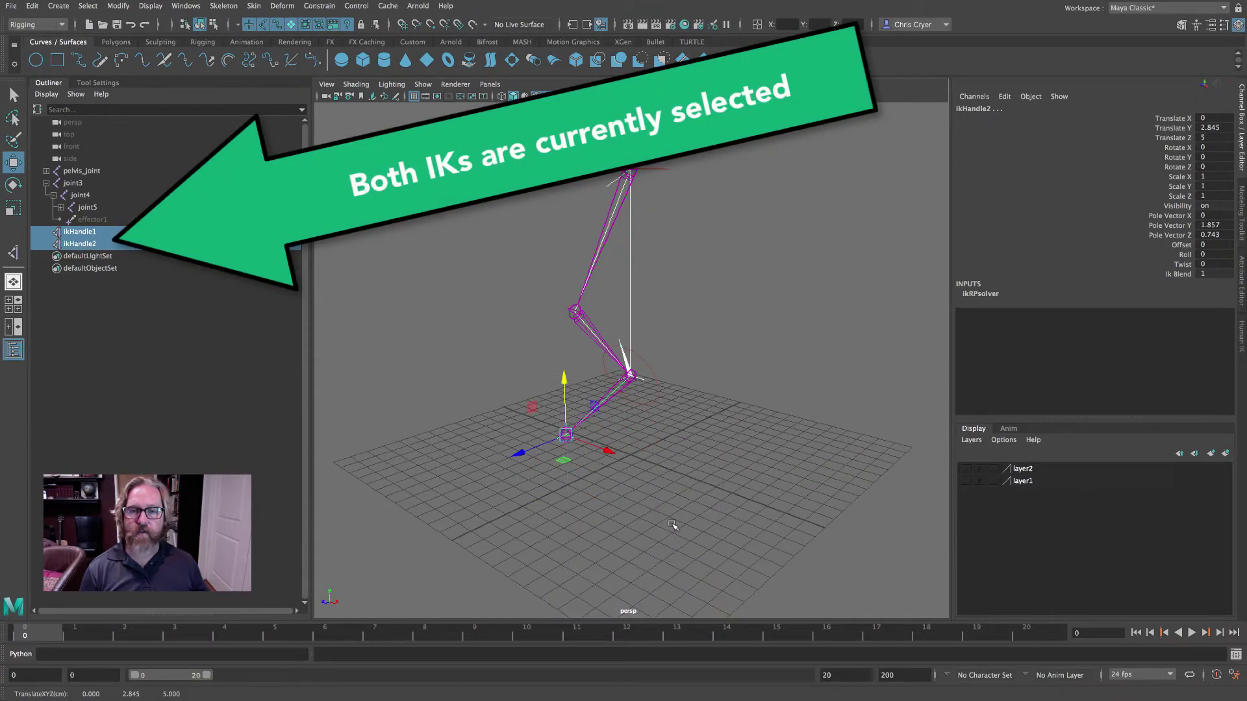
pyautogui.hotkey('ctrl', 'z')
pyautogui.keyDown('alt'); pyautogui.moveTo(672, 525); pyautogui.dragTo(678, 500); pyautogui.keyUp('alt')
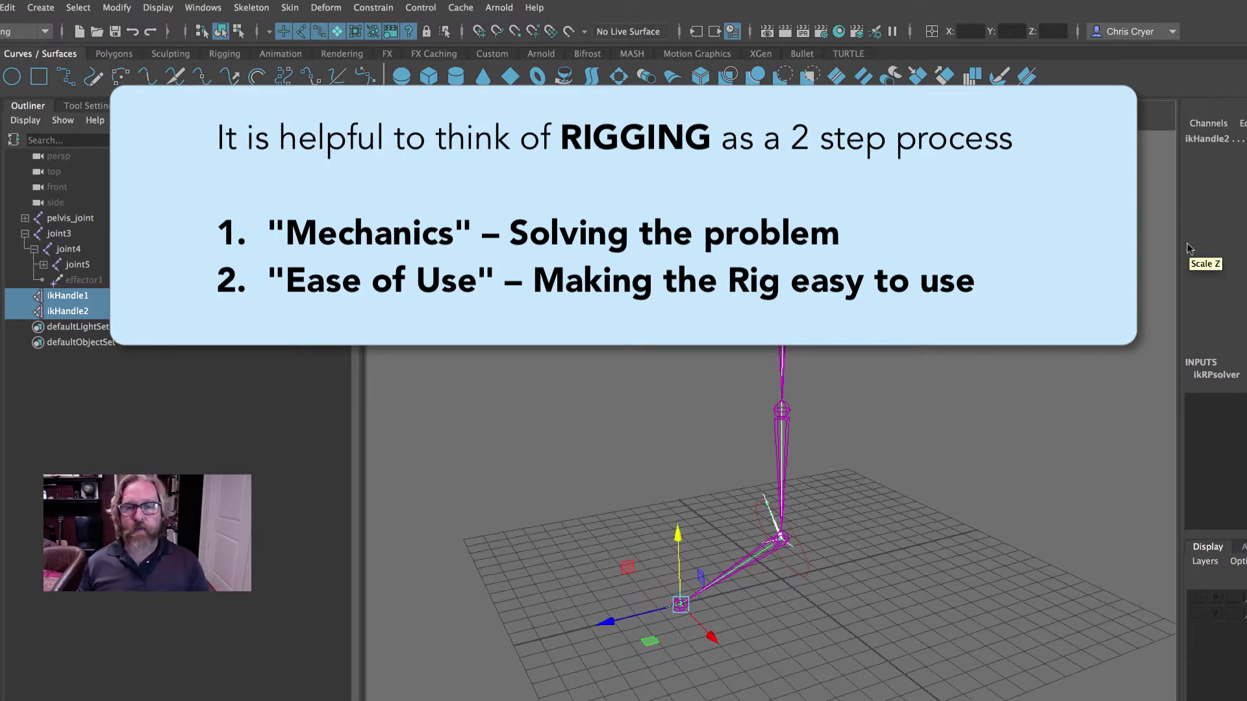
# Step: Try raising both IK handles together twice more in the perspective view, undoing each move
pyautogui.moveTo(678, 536); pyautogui.dragTo(673, 426)
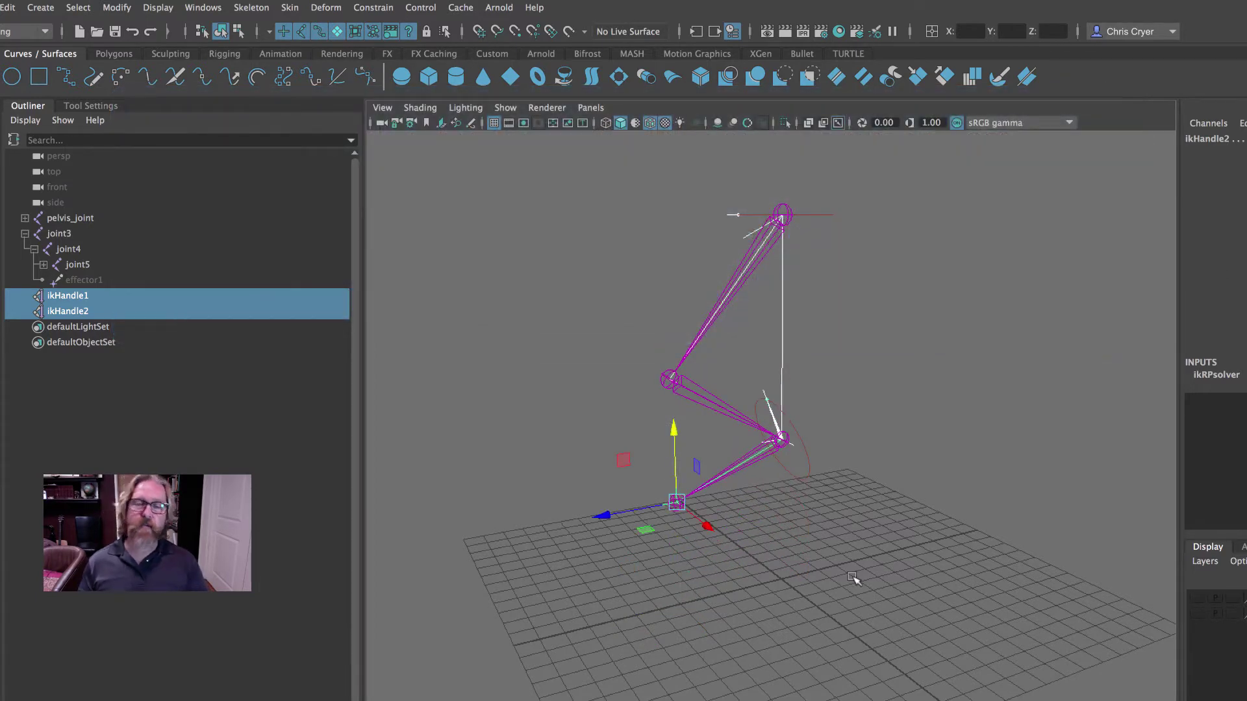
pyautogui.hotkey('ctrl', 'z')
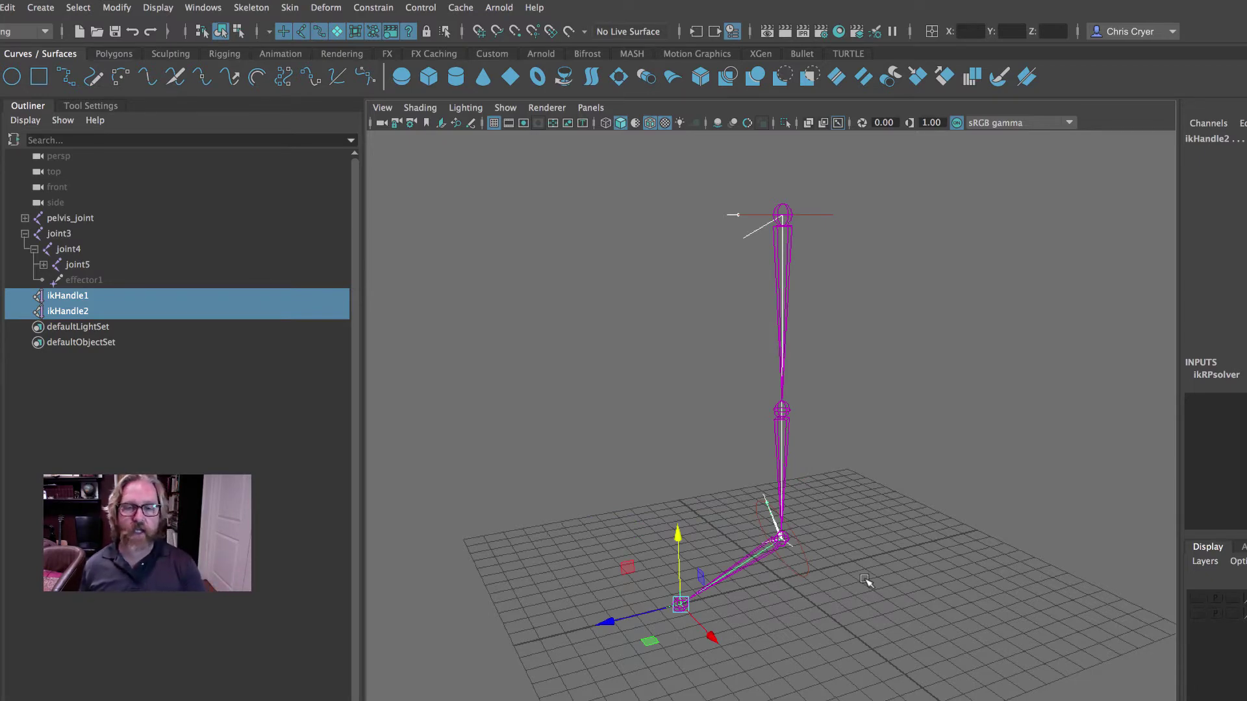
pyautogui.keyDown('alt'); pyautogui.moveTo(830, 579); pyautogui.dragTo(673, 512); pyautogui.keyUp('alt')
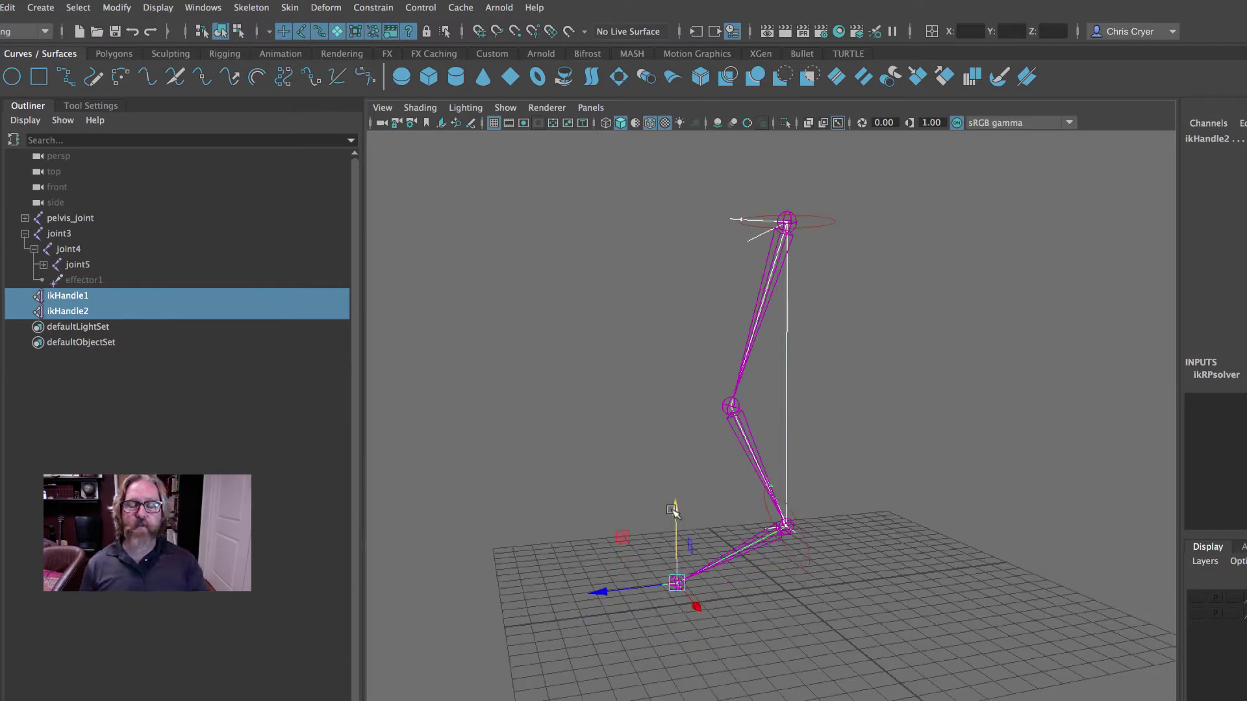
pyautogui.hotkey('ctrl', 'z')
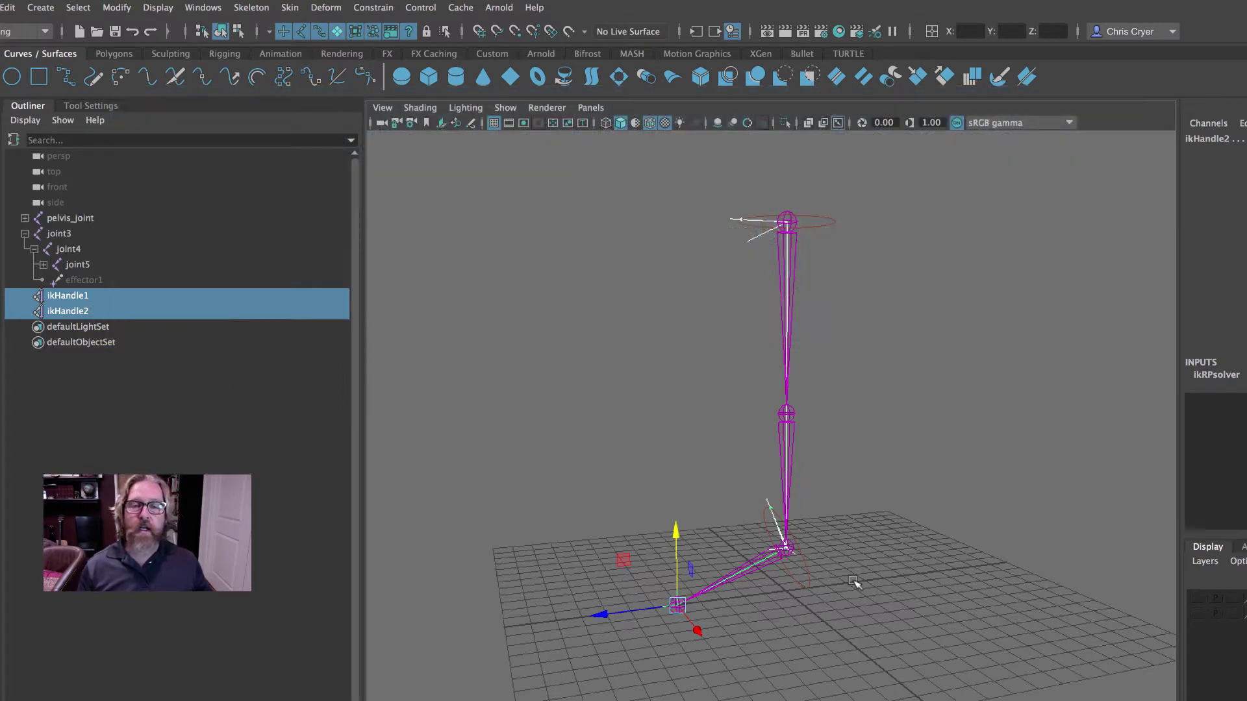
pyautogui.keyDown('alt'); pyautogui.moveTo(854, 585); pyautogui.dragTo(926, 543); pyautogui.keyUp('alt')
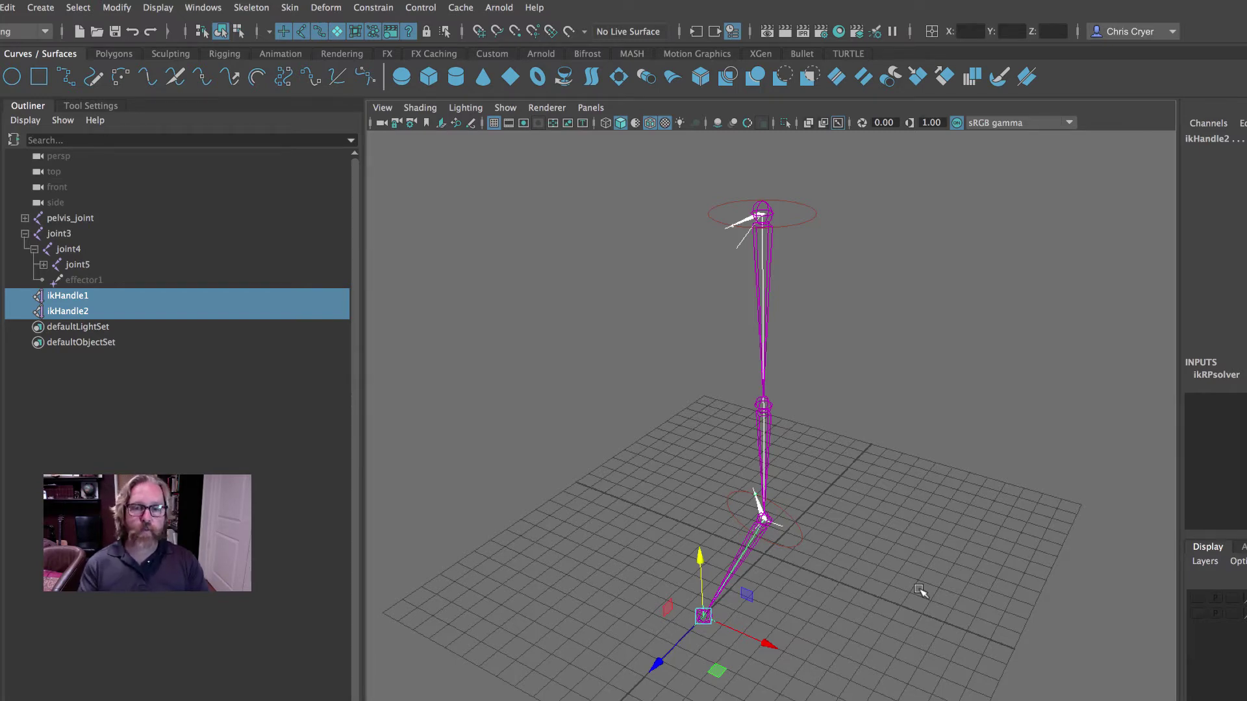
pyautogui.keyDown('alt'); pyautogui.moveTo(918, 590); pyautogui.dragTo(835, 507); pyautogui.keyUp('alt')
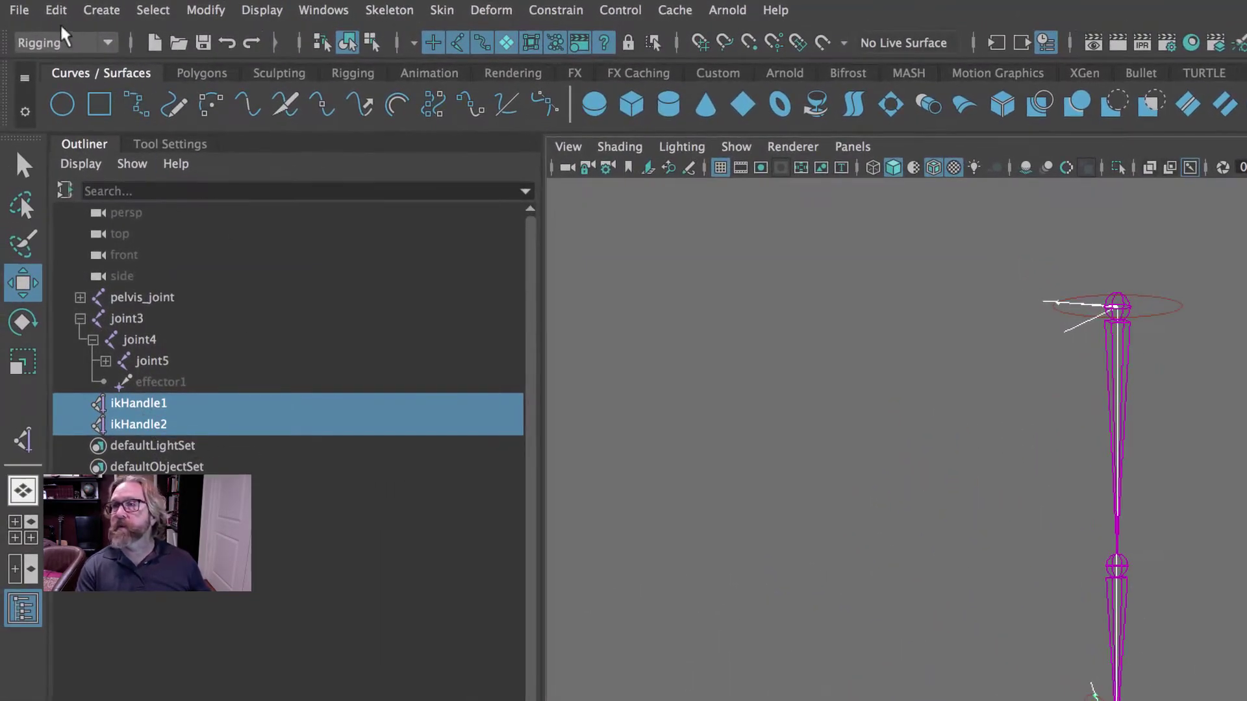
pyautogui.click(56, 11)
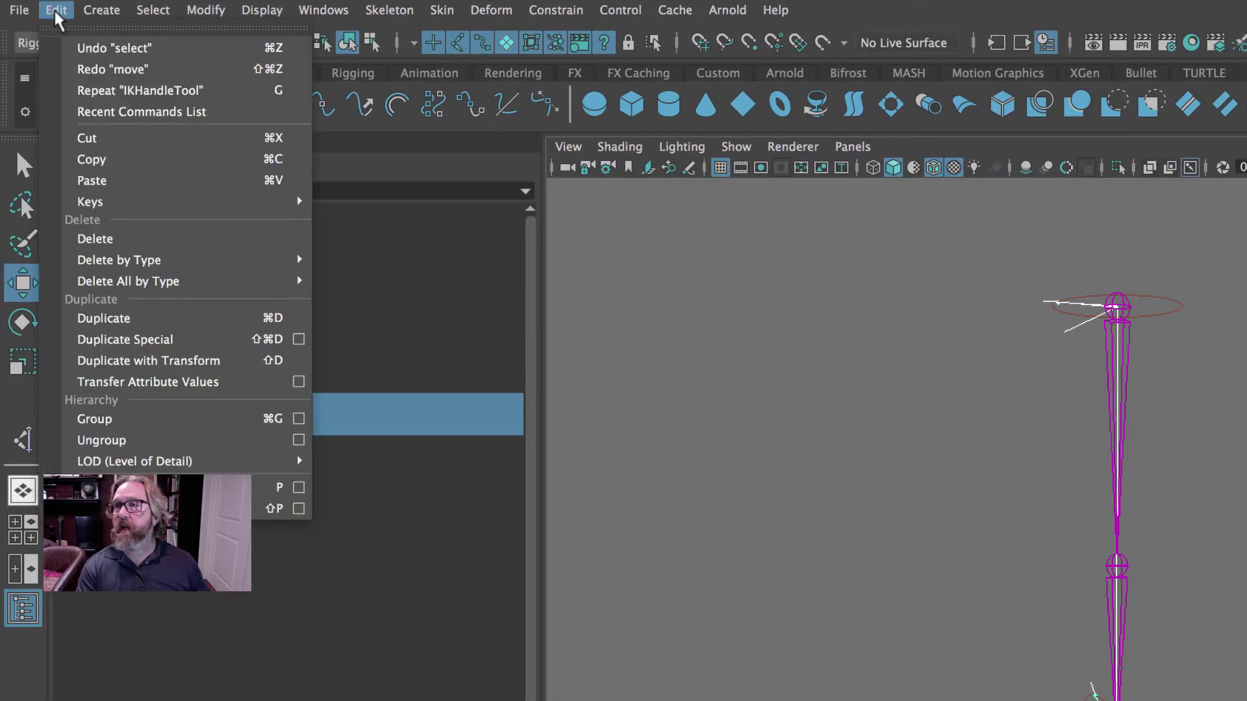
pyautogui.click(139, 439)
pyautogui.click(260, 494)
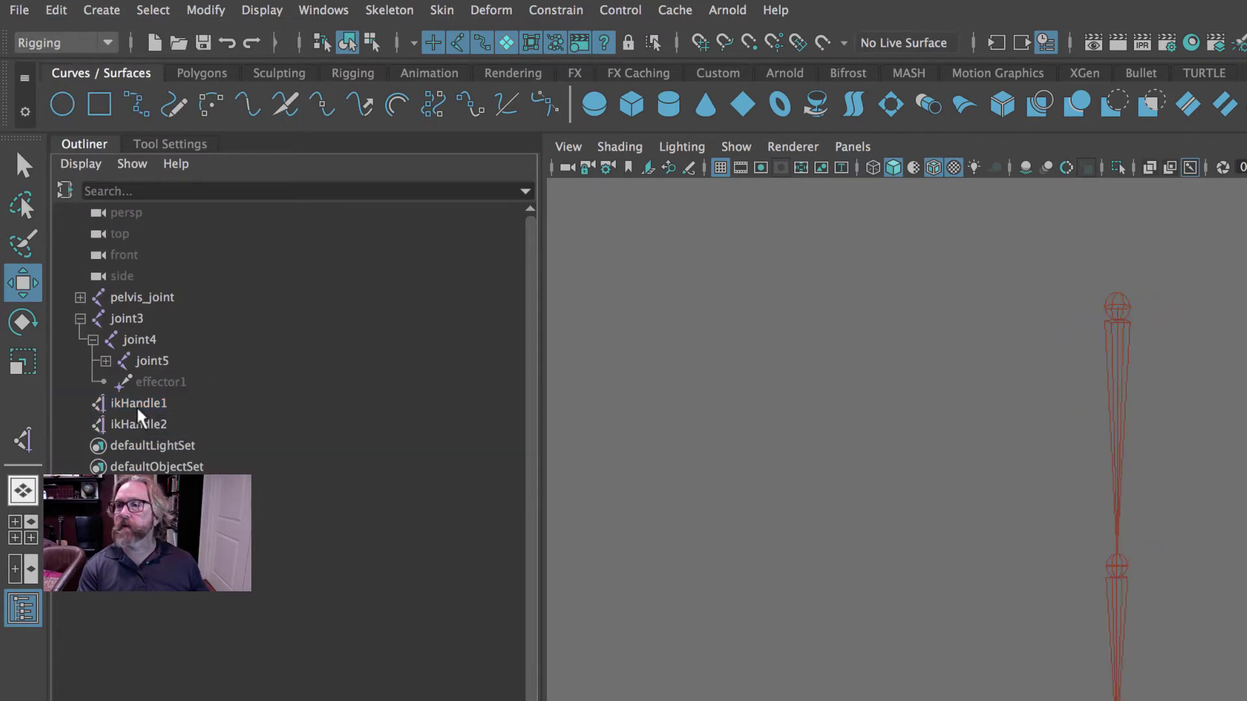
# Step: Group ikHandle1 and ikHandle2 together and rename the new group to rig
pyautogui.moveTo(140, 419); pyautogui.dragTo(161, 404)
pyautogui.click(55, 11)
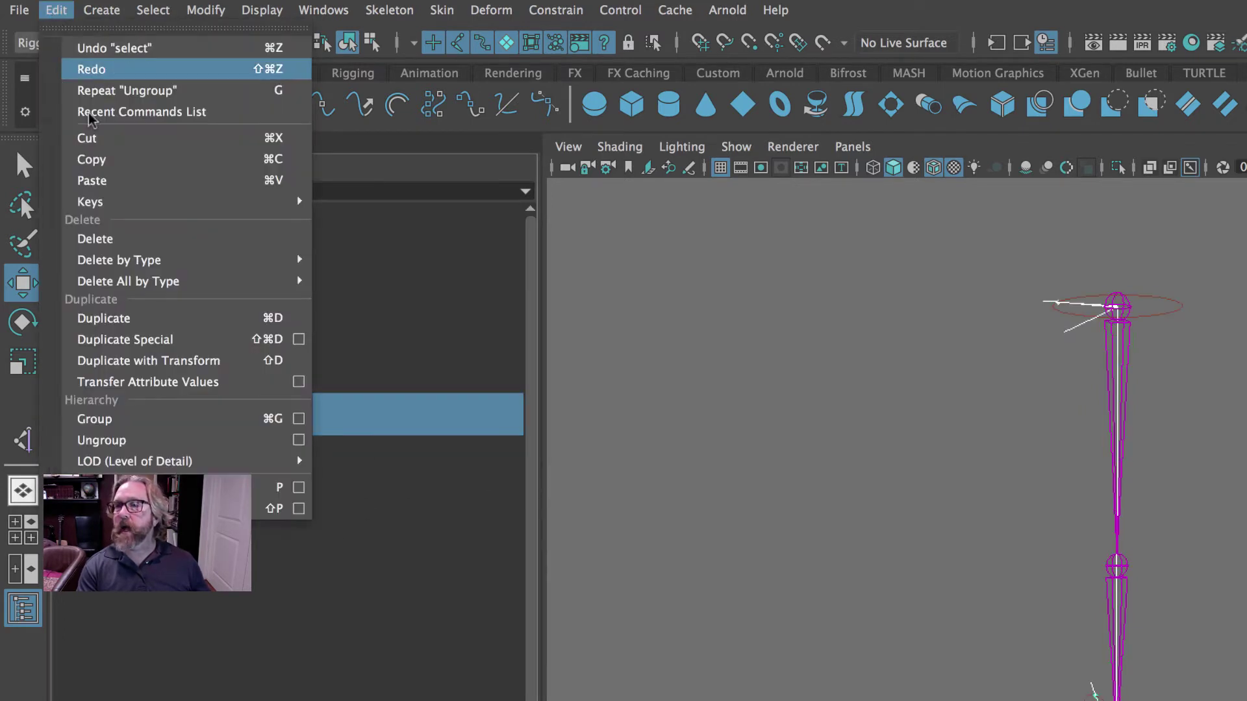
pyautogui.click(140, 421)
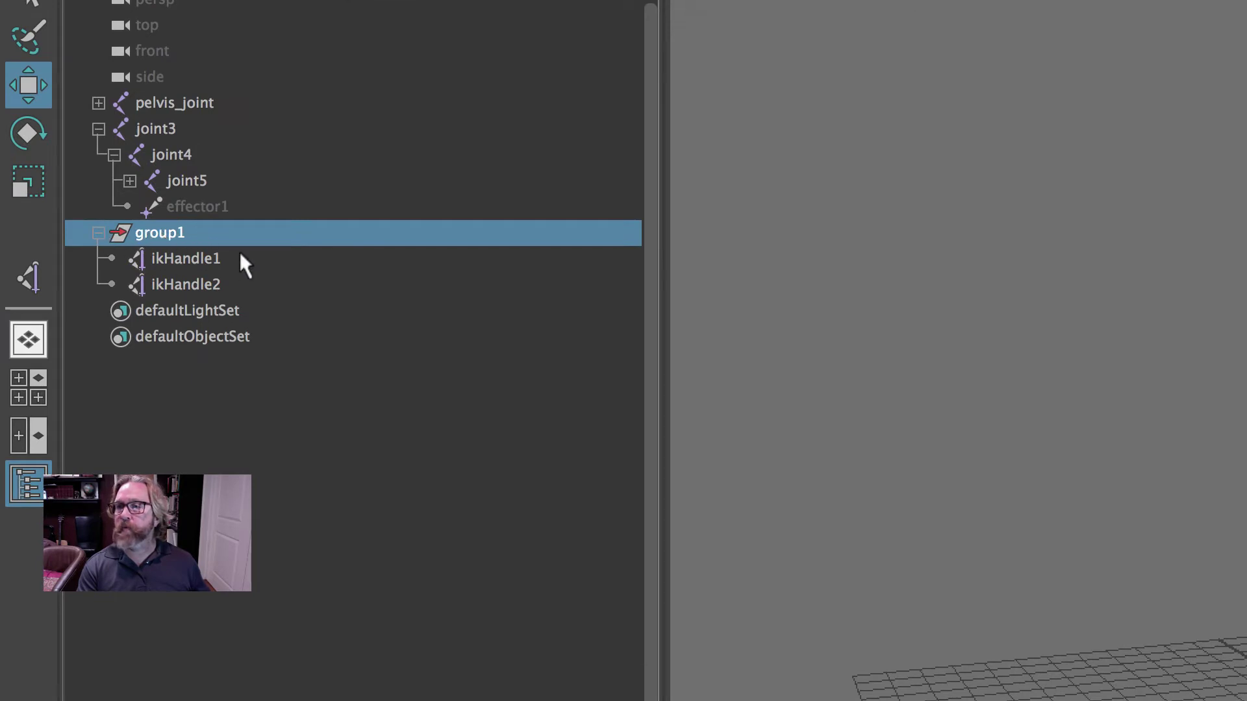
pyautogui.doubleClick(164, 236)
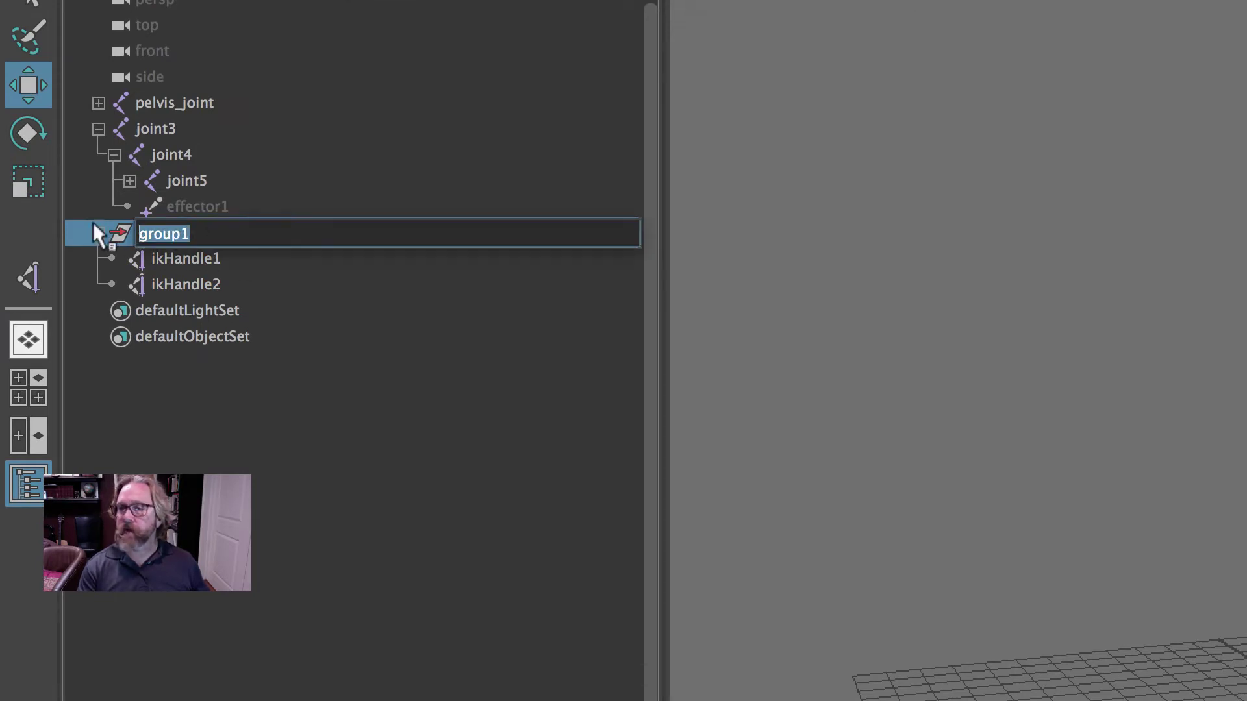
pyautogui.write('rig')
pyautogui.press('Return')
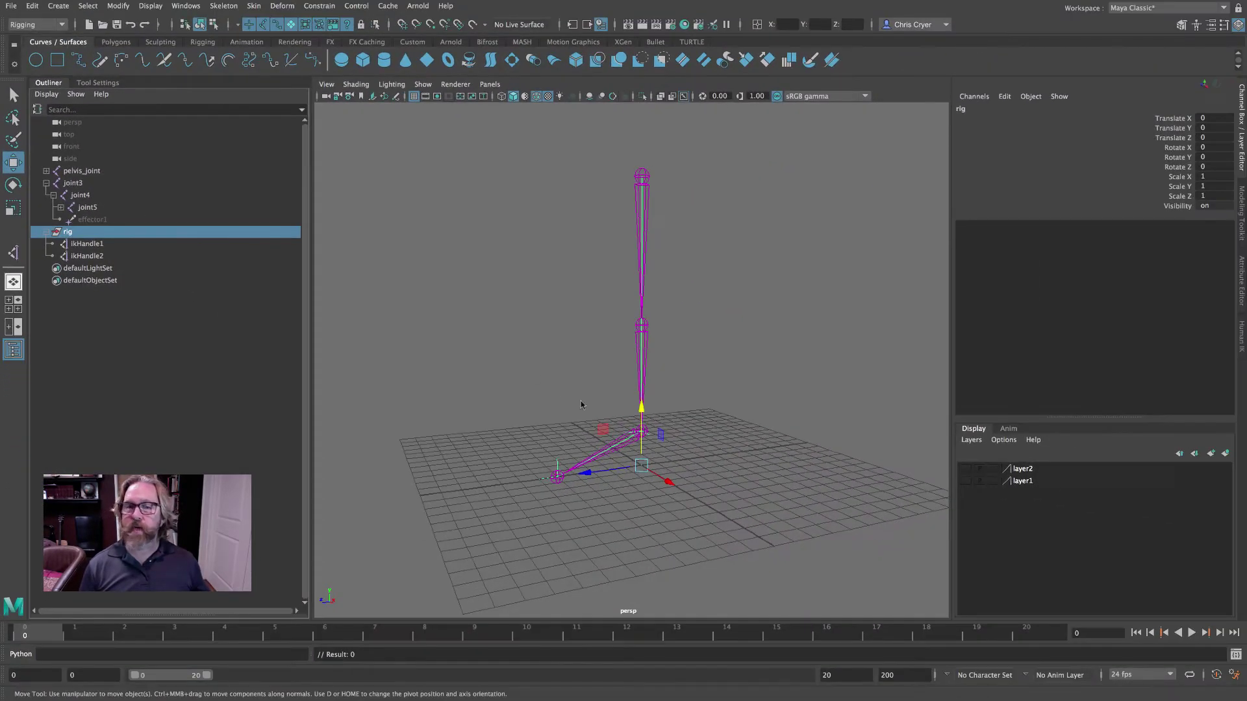
# Step: Try raising the rig group by about 5.2 units in Y, and undo the move
pyautogui.moveTo(639, 414); pyautogui.dragTo(640, 307)
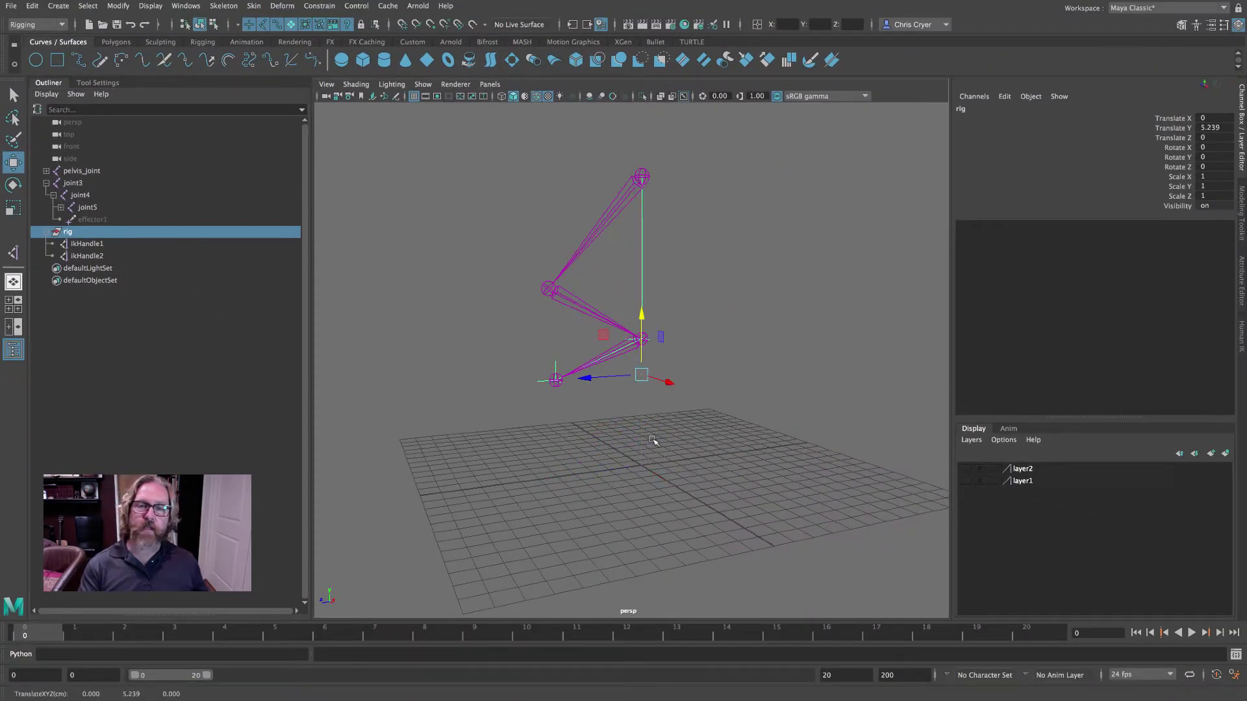
pyautogui.keyDown('alt'); pyautogui.moveTo(653, 442); pyautogui.dragTo(597, 454); pyautogui.keyUp('alt')
pyautogui.hotkey('ctrl', 'z')
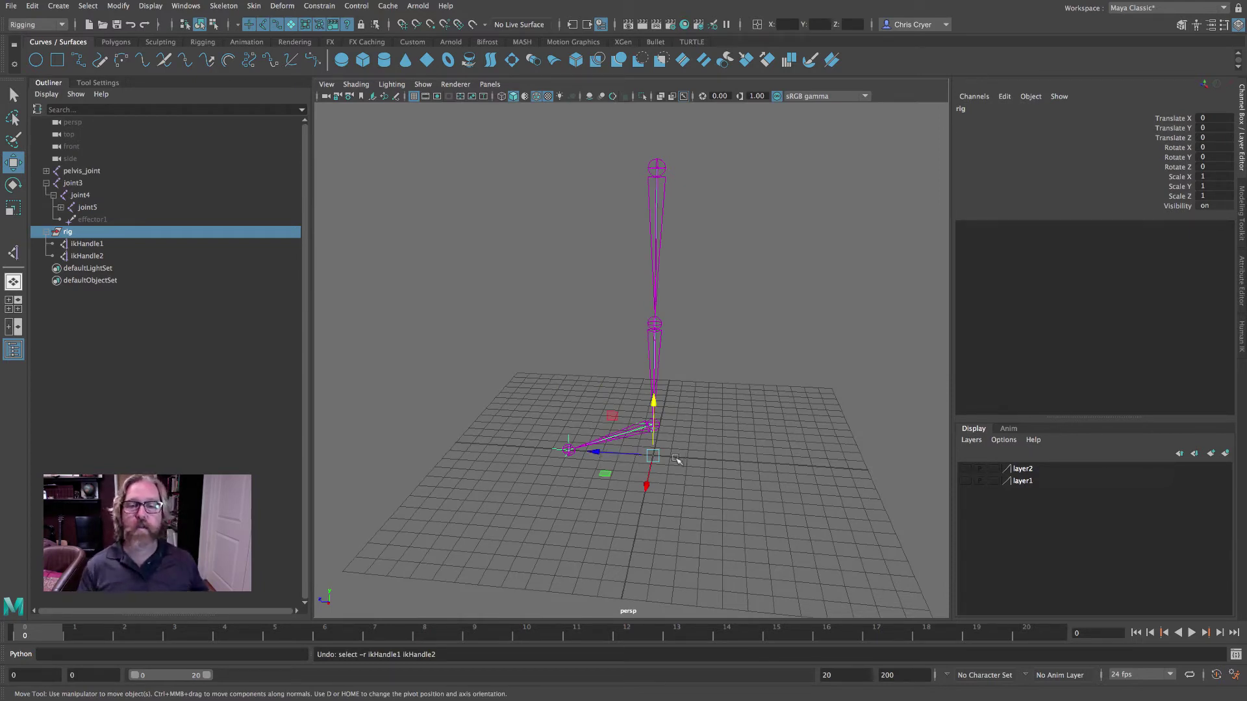
# Step: Turn on the selection handle display for the rig group
pyautogui.keyDown('alt'); pyautogui.moveTo(661, 455); pyautogui.dragTo(686, 459); pyautogui.keyUp('alt')
pyautogui.keyDown('alt'); pyautogui.moveTo(722, 443); pyautogui.dragTo(799, 475, button='right'); pyautogui.keyUp('alt')
pyautogui.keyDown('alt'); pyautogui.moveTo(800, 475); pyautogui.dragTo(831, 395); pyautogui.keyUp('alt')
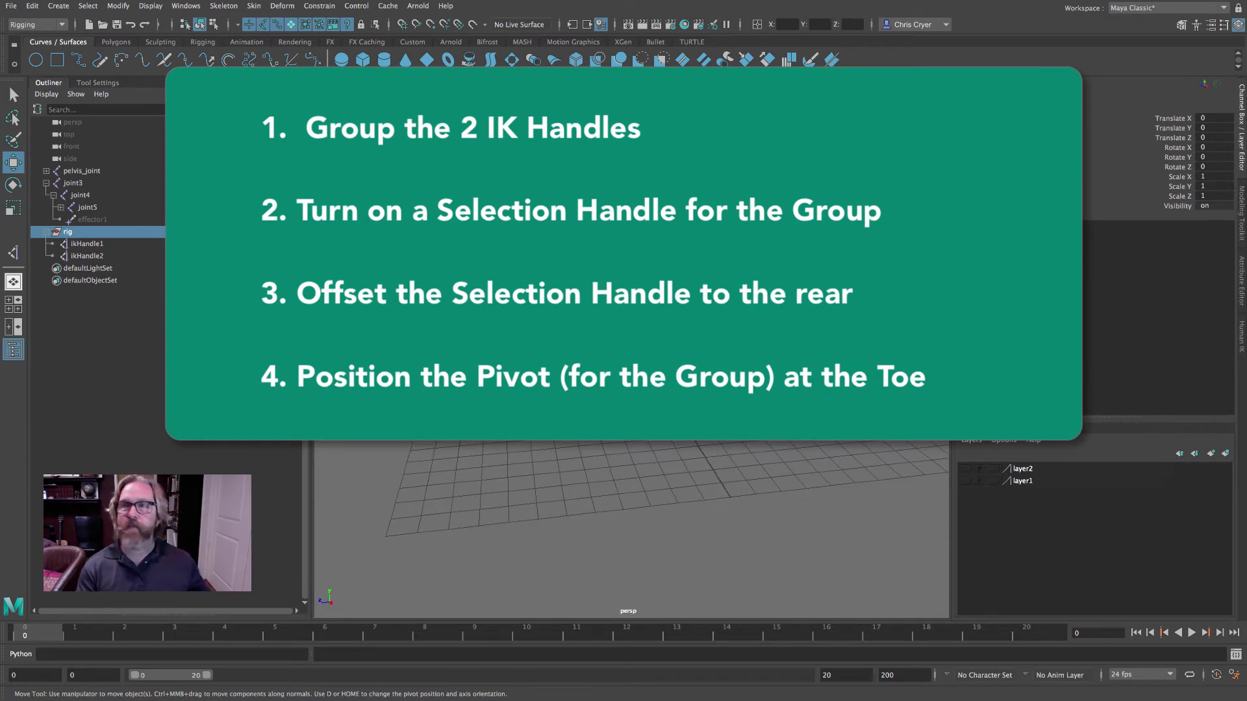
pyautogui.click(187, 7)
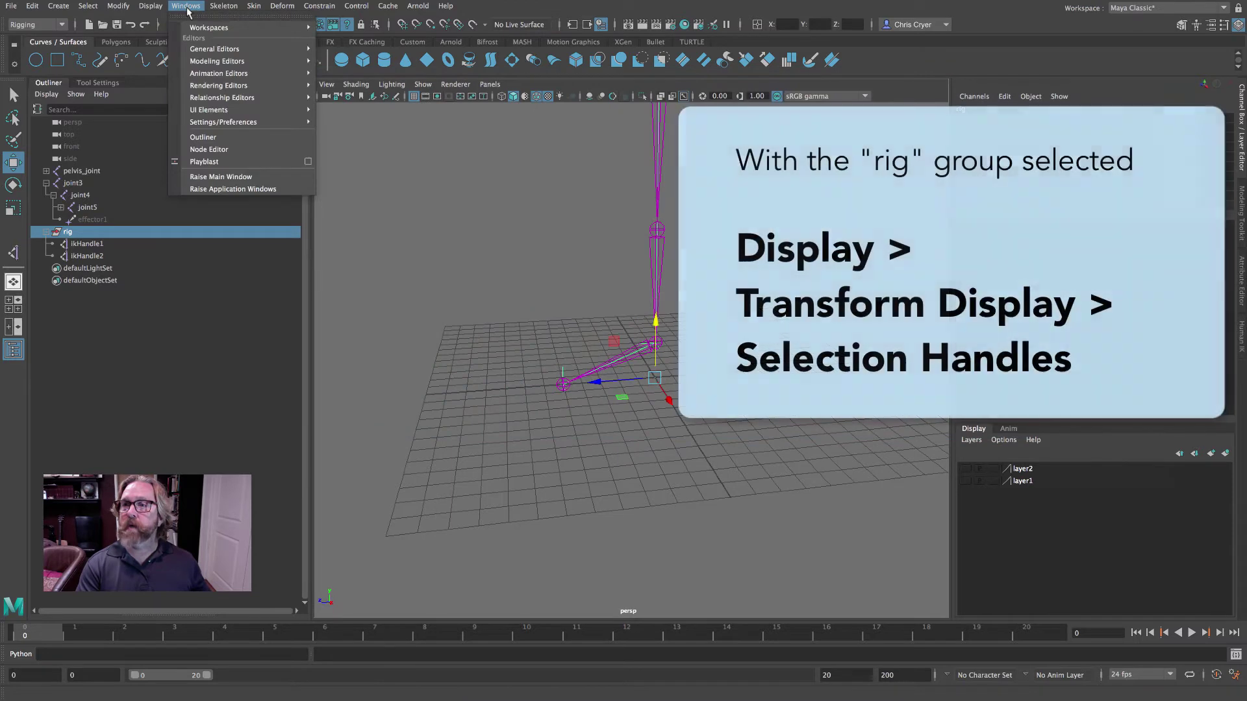
pyautogui.moveTo(148, 6)
pyautogui.moveTo(211, 145)
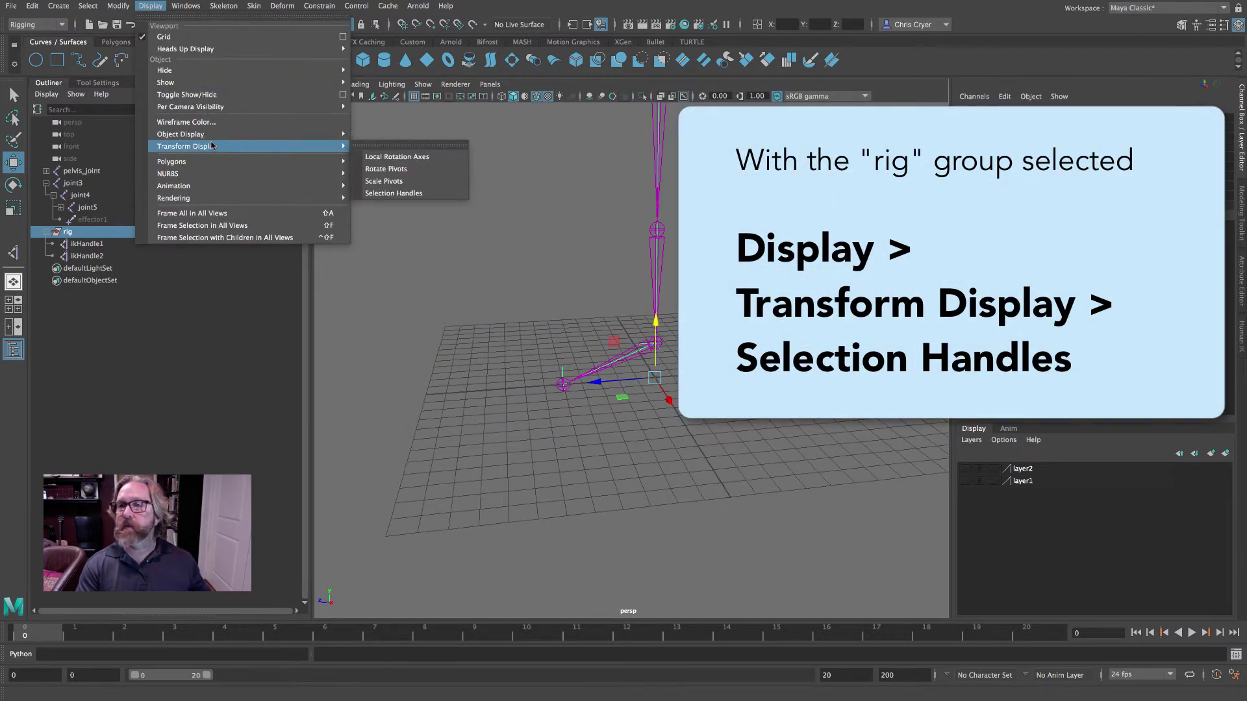
pyautogui.click(422, 195)
# Step: Reselect the rig group through its selection handle in the perspective view, try moving it backward along Z, and undo the move
pyautogui.click(446, 386)
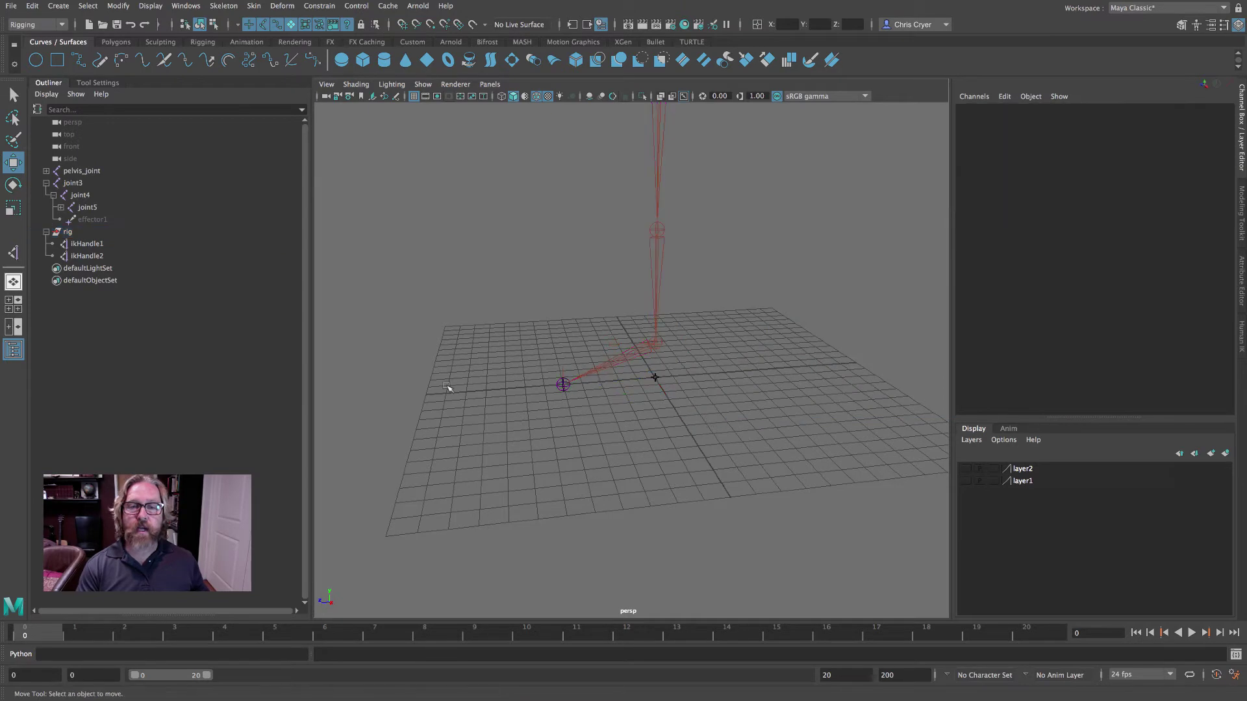
pyautogui.click(653, 371)
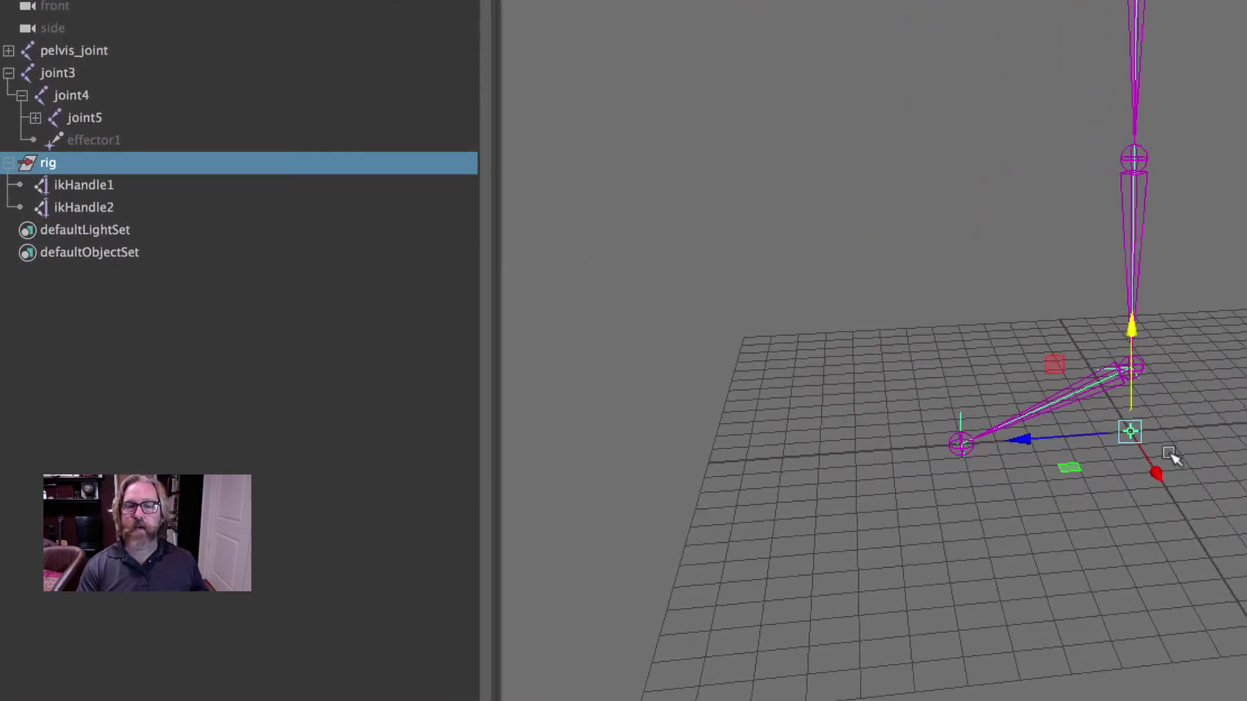
pyautogui.click(1108, 496)
pyautogui.keyDown('alt'); pyautogui.moveTo(1108, 507); pyautogui.dragTo(1136, 454); pyautogui.keyUp('alt')
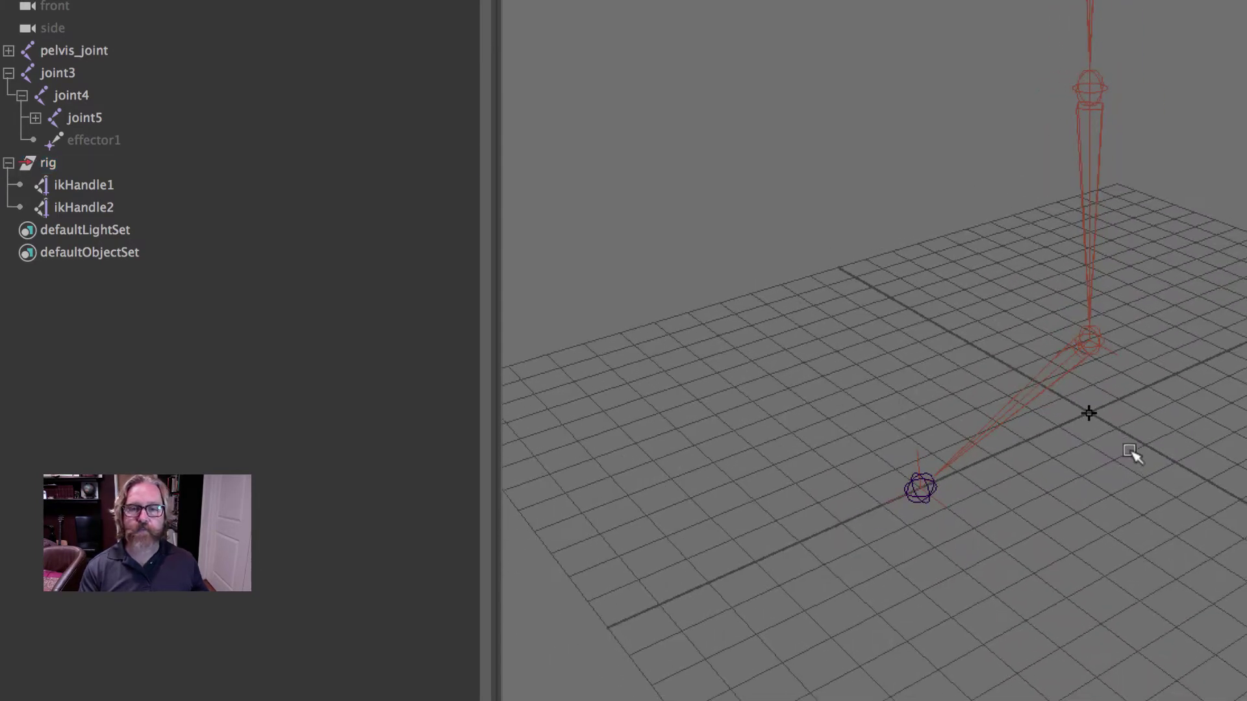
pyautogui.click(1092, 416)
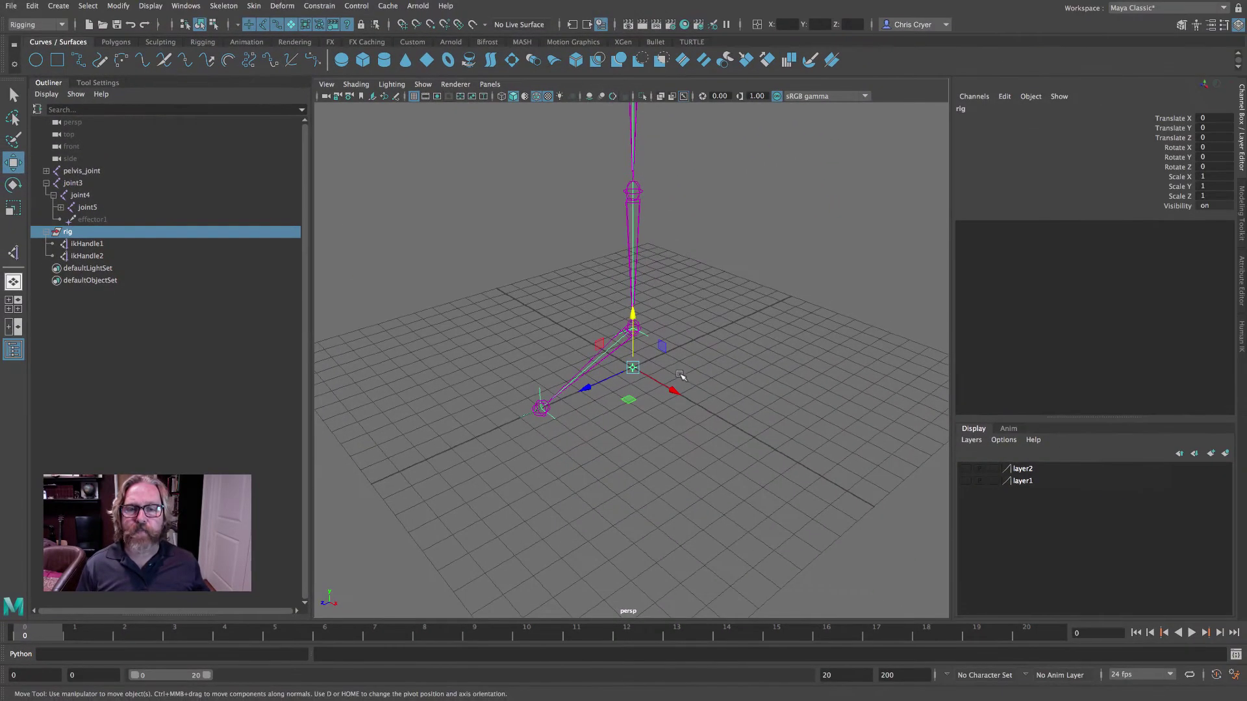
pyautogui.moveTo(587, 388); pyautogui.dragTo(778, 313)
pyautogui.hotkey('ctrl', 'z')
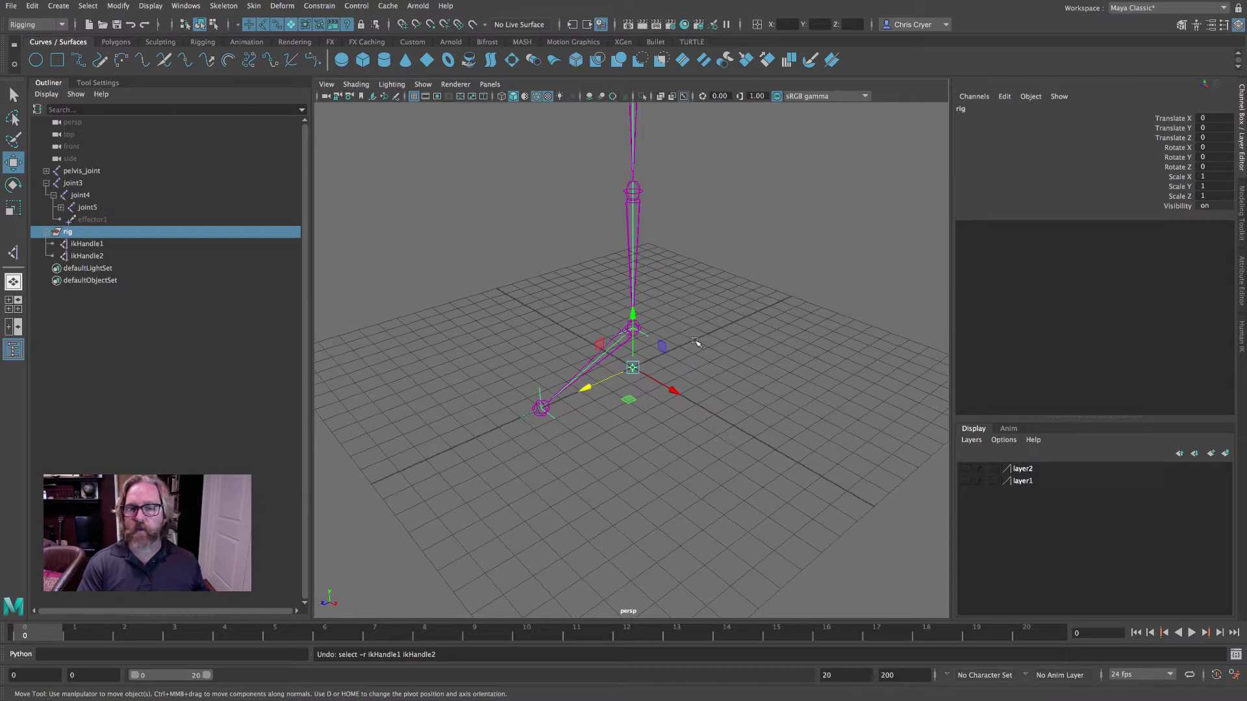
# Step: Reselect the rig group and switch to component selection mode with handle components enabled
pyautogui.click(629, 365)
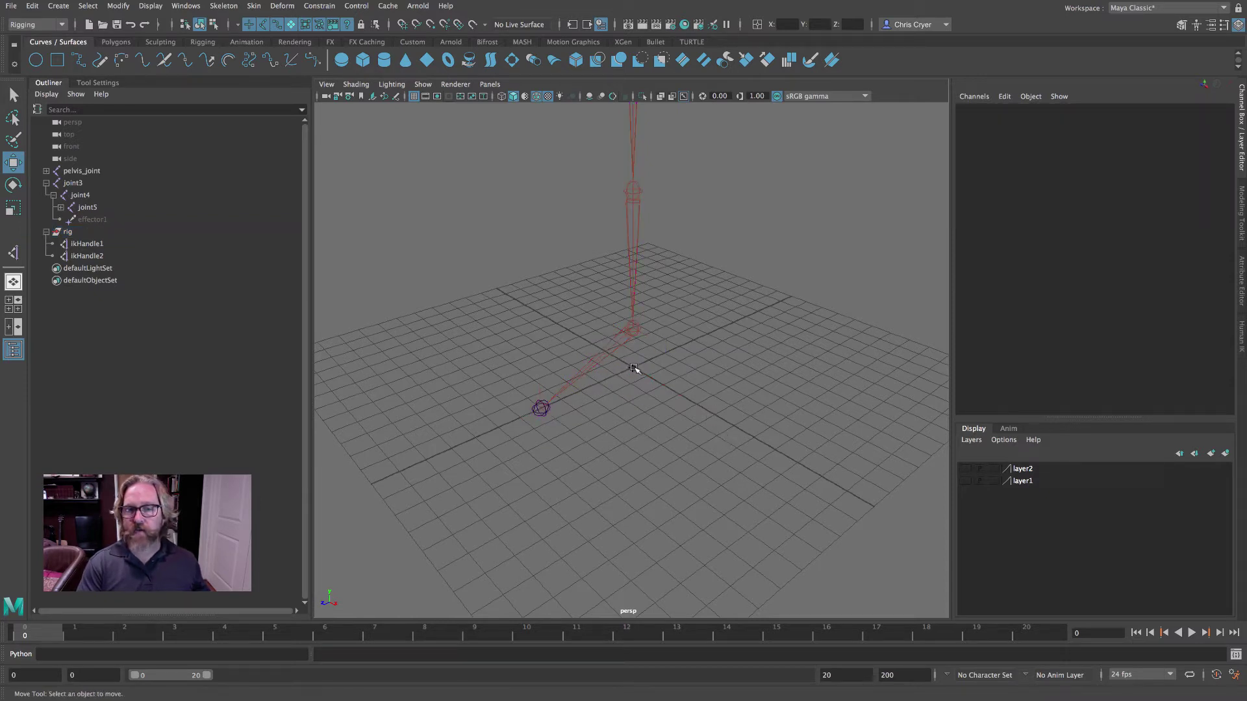
pyautogui.click(633, 369)
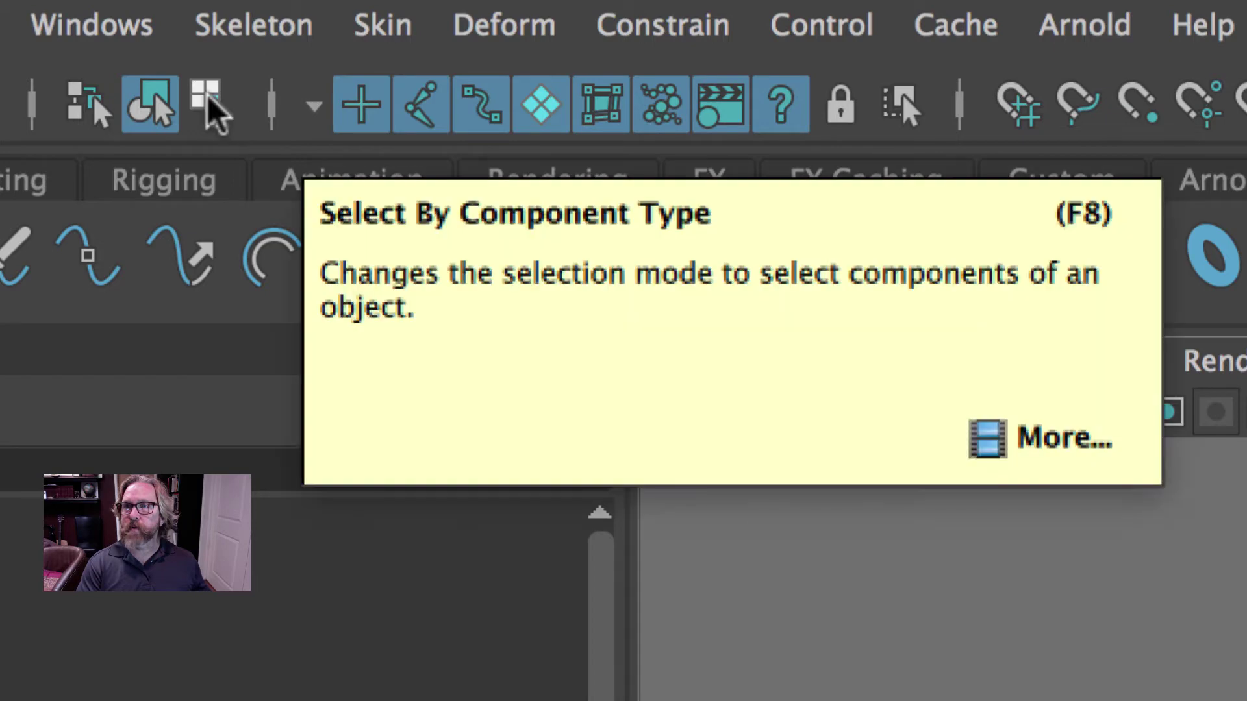
pyautogui.click(209, 99)
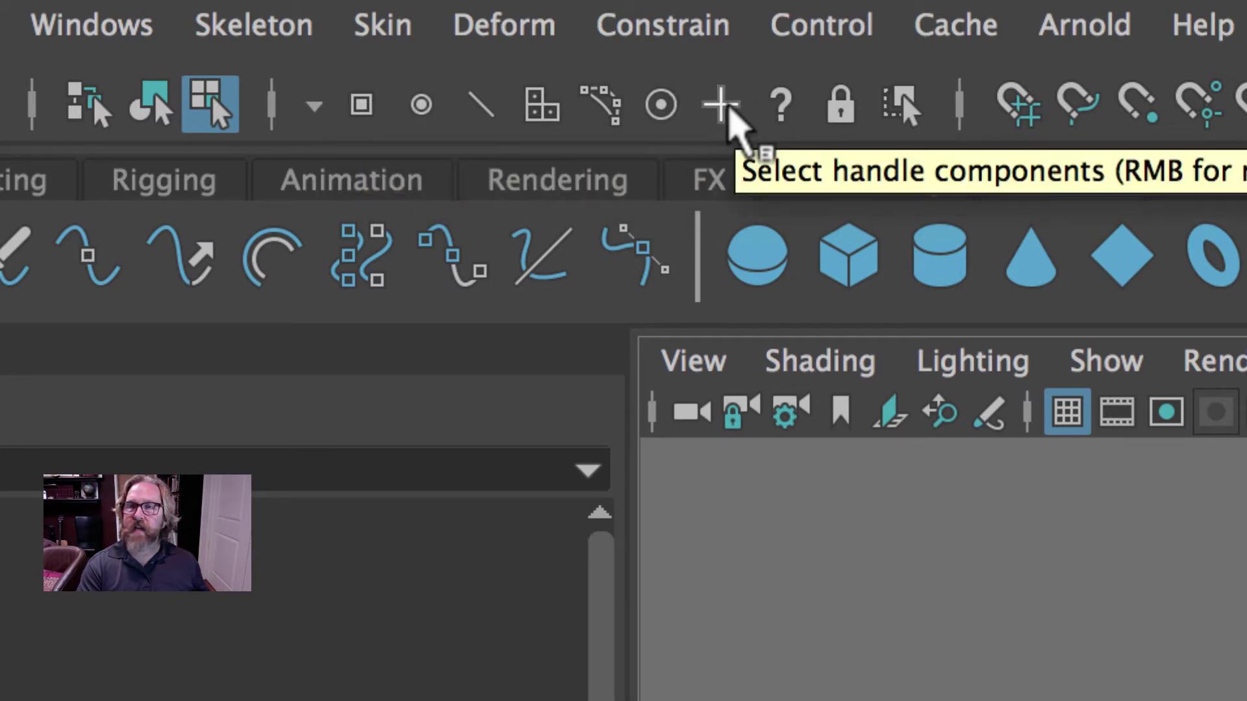
pyautogui.click(724, 105)
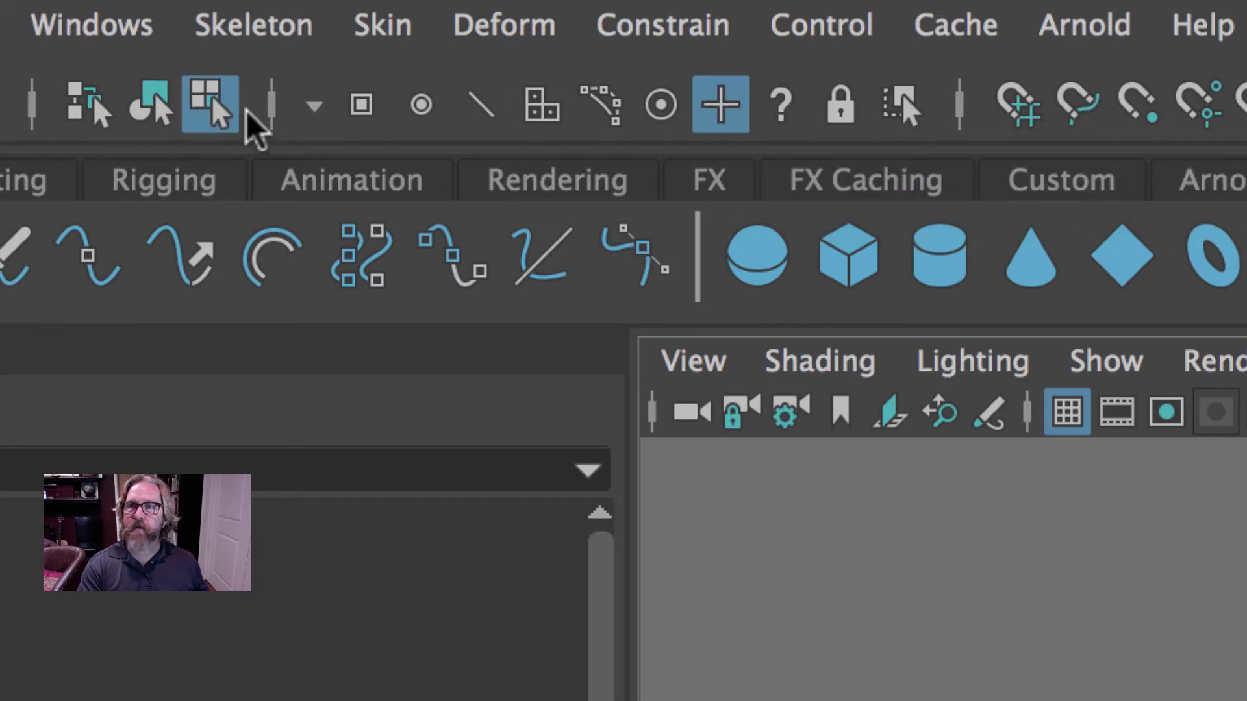
pyautogui.click(134, 104)
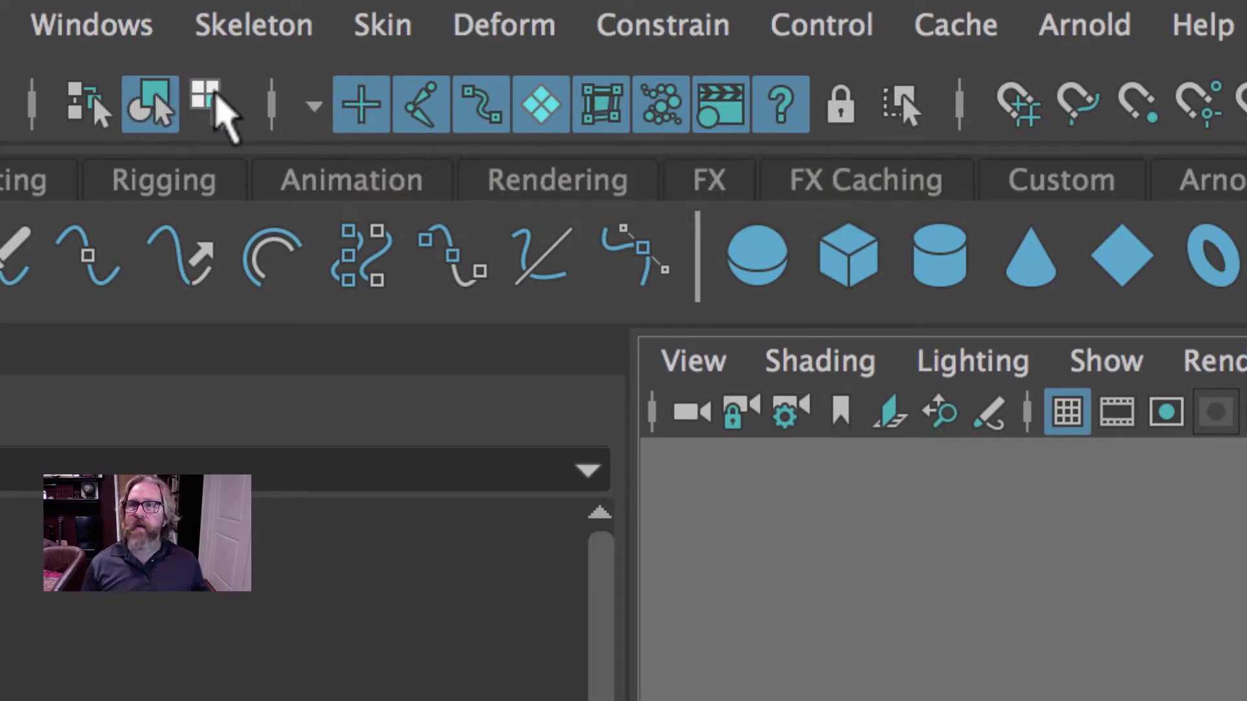
pyautogui.click(216, 97)
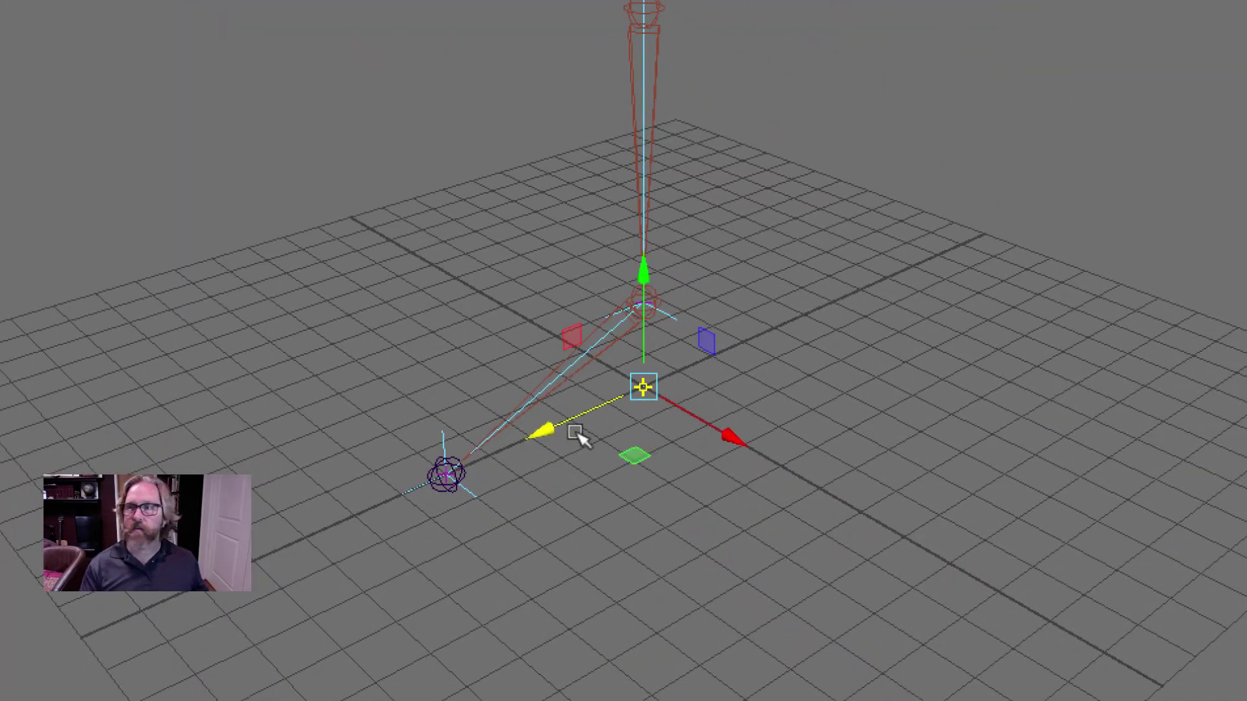
# Step: Offset the rig group's selection handle backward along Z to near the rear edge of the grid, behind the leg
pyautogui.moveTo(540, 436); pyautogui.dragTo(1100, 234)
pyautogui.keyDown('alt'); pyautogui.moveTo(1030, 314); pyautogui.dragTo(946, 409); pyautogui.keyUp('alt')
pyautogui.moveTo(906, 373); pyautogui.dragTo(773, 376)
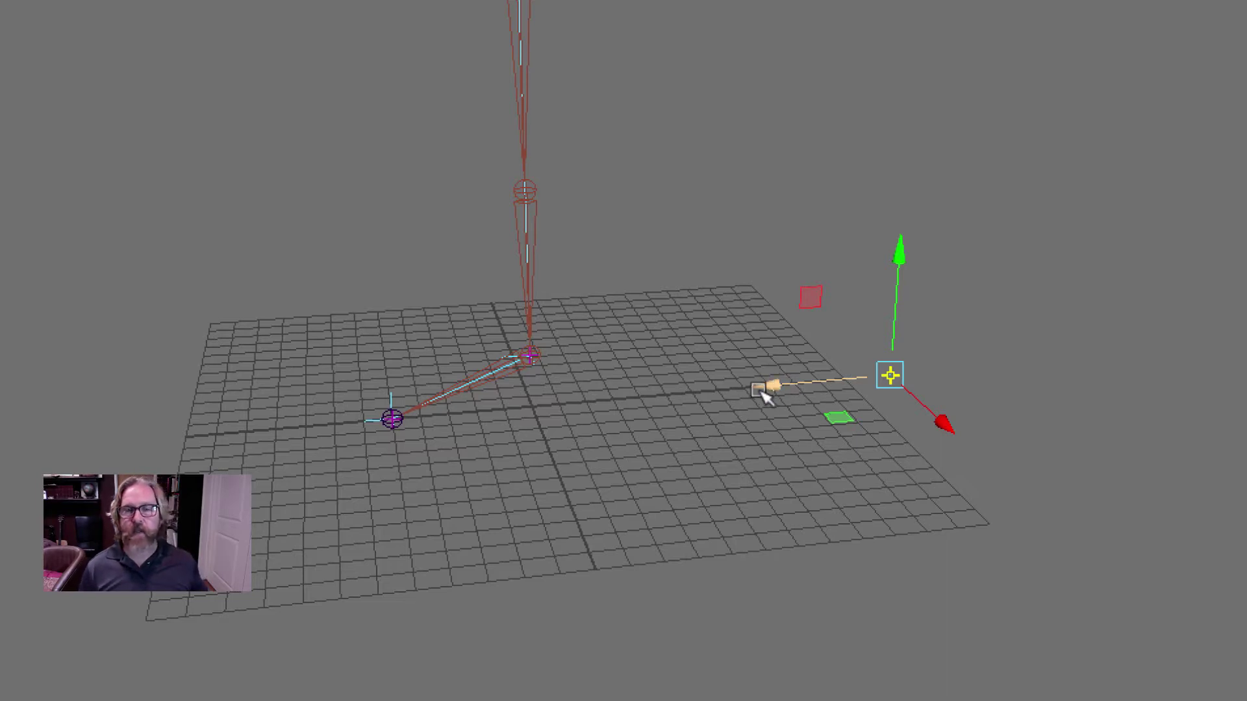
pyautogui.moveTo(773, 378); pyautogui.dragTo(731, 383)
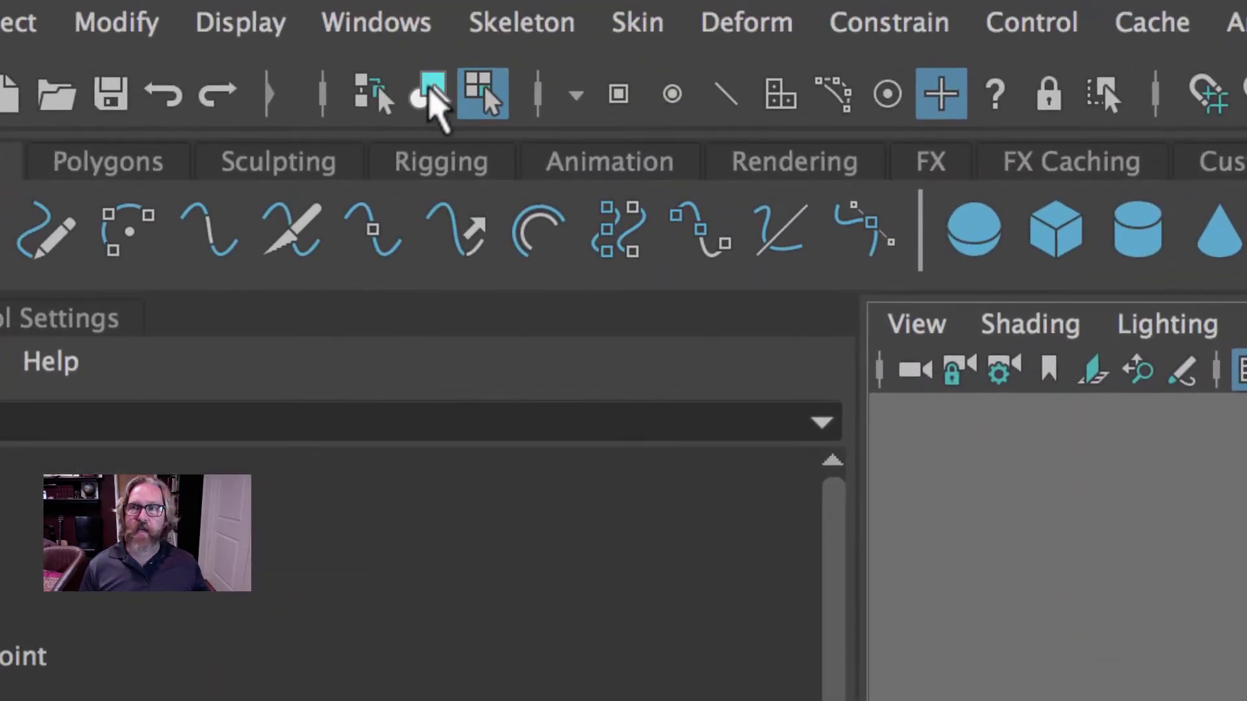
# Step: Return to object selection mode and move the rig group's pivot onto the toe joint
pyautogui.click(430, 94)
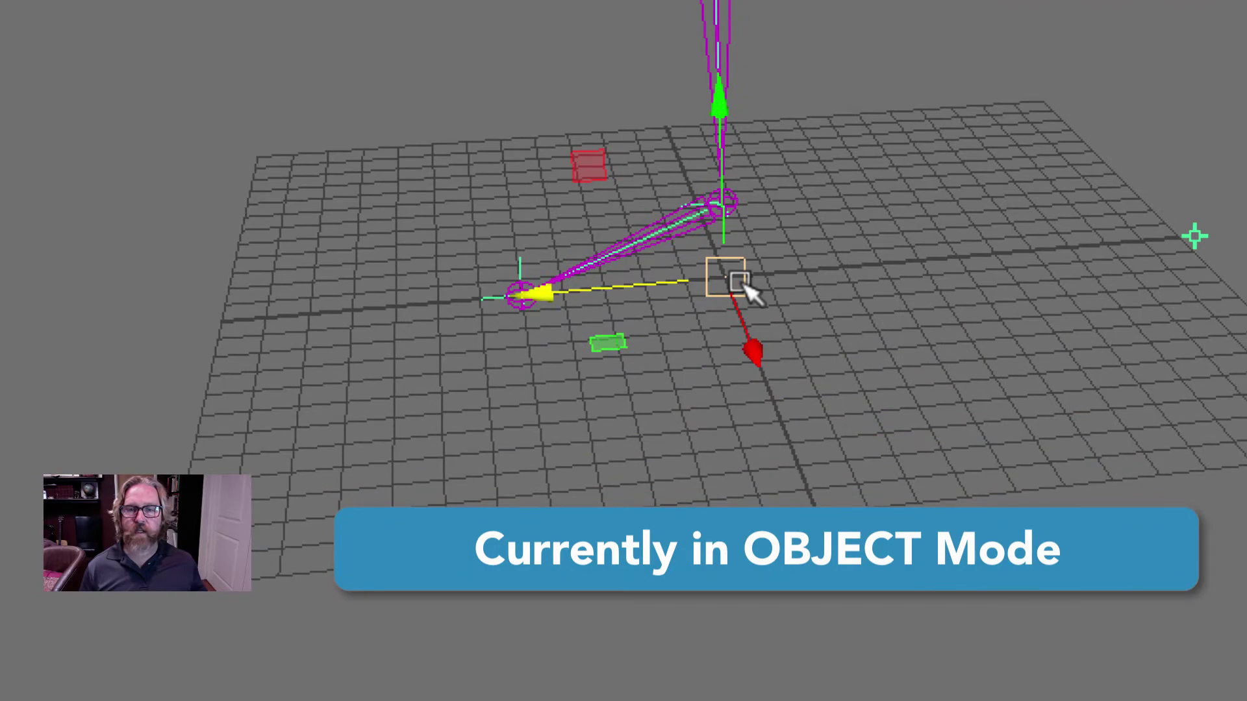
pyautogui.click(744, 283)
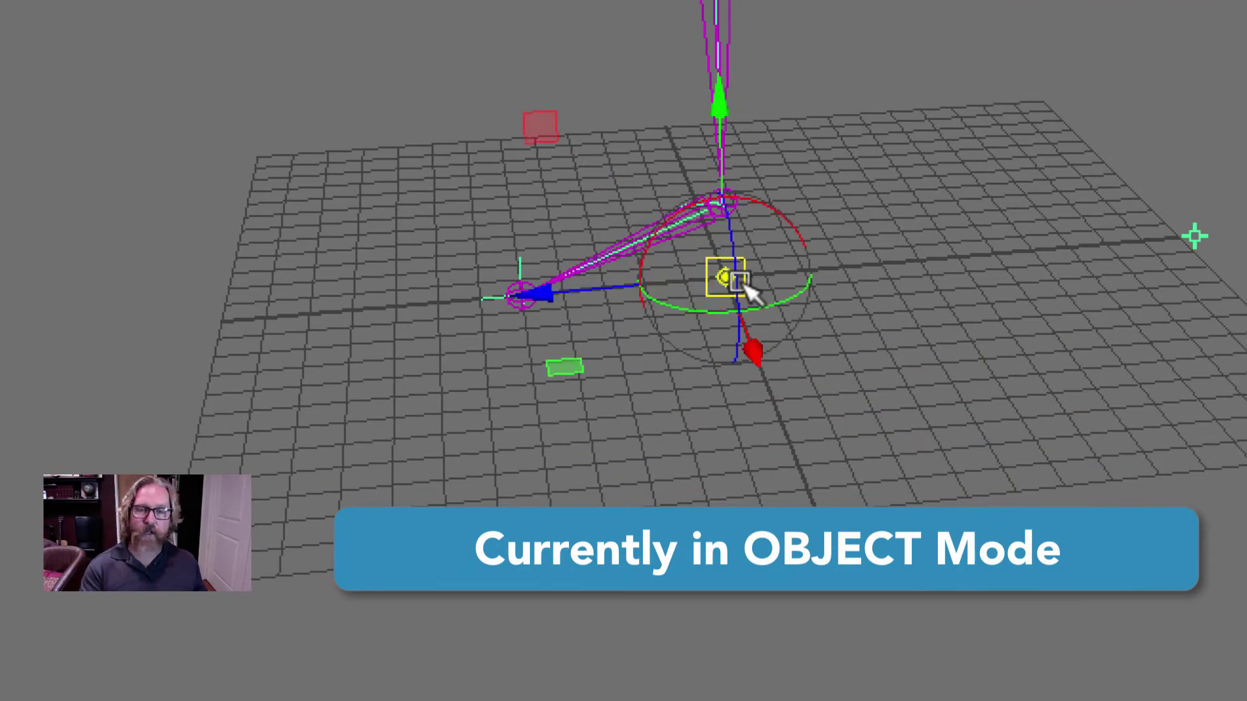
pyautogui.keyDown('alt'); pyautogui.moveTo(649, 335); pyautogui.dragTo(1237, 228); pyautogui.keyUp('alt')
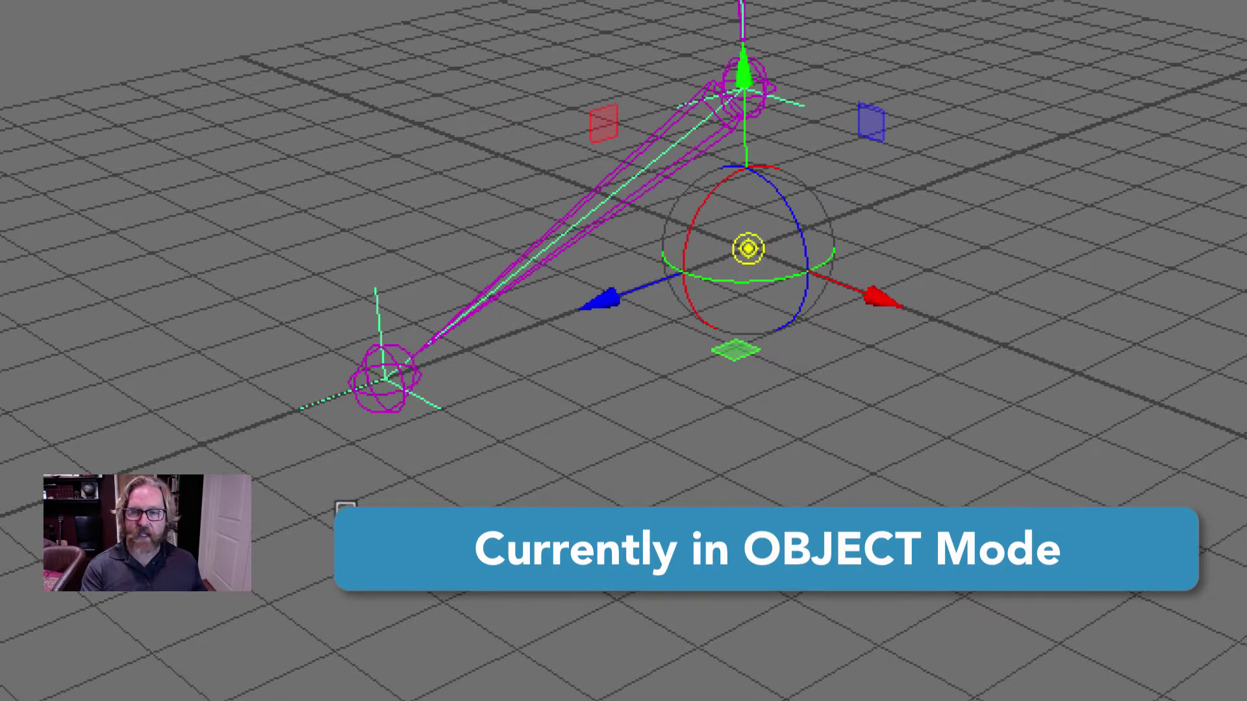
pyautogui.click(371, 417)
pyautogui.press('w')
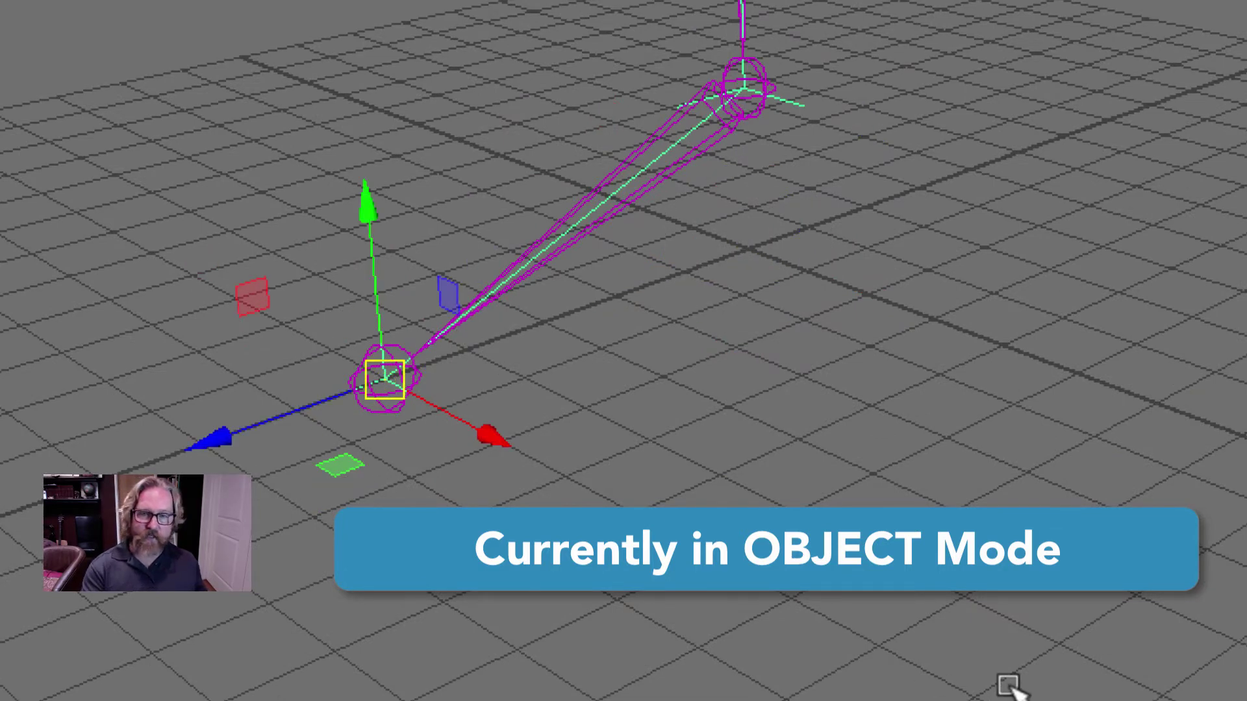
pyautogui.keyDown('alt'); pyautogui.moveTo(1189, 474); pyautogui.dragTo(646, 416); pyautogui.keyUp('alt')
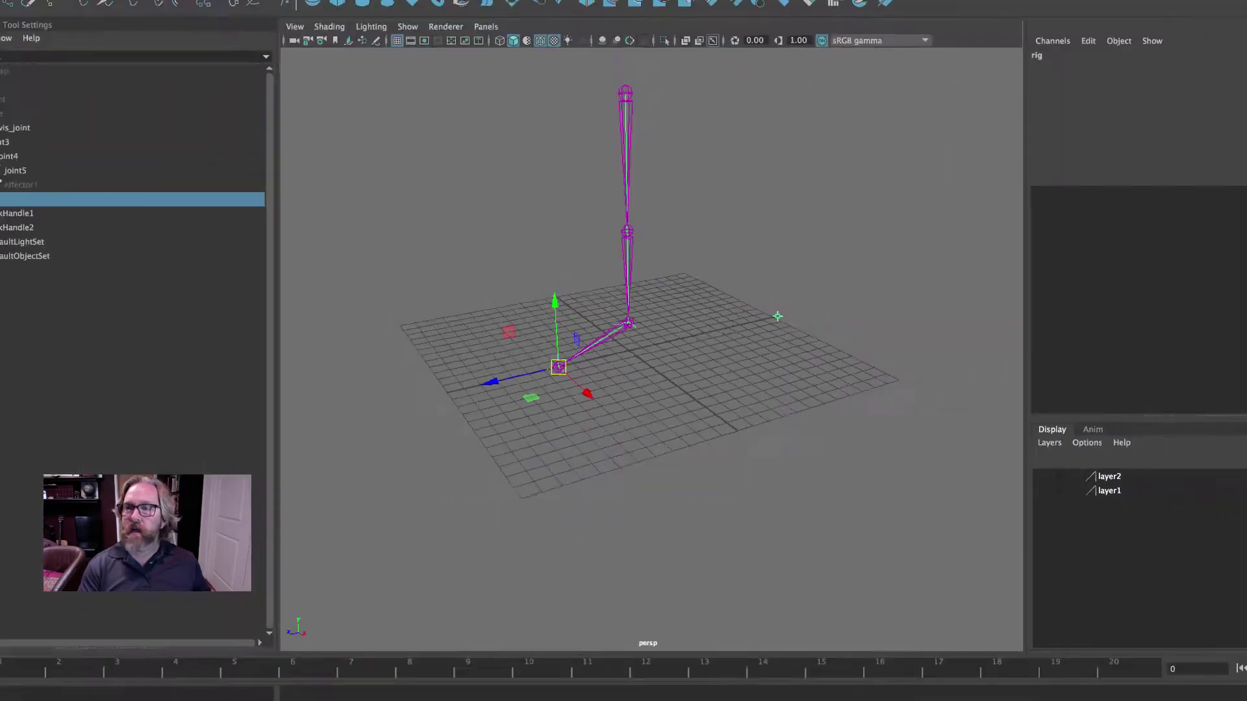
# Step: Try rotating the rig group about its toe pivot to lift the heel, try moving it, and undo the test transforms
pyautogui.press('e')
pyautogui.moveTo(528, 336); pyautogui.dragTo(476, 341)
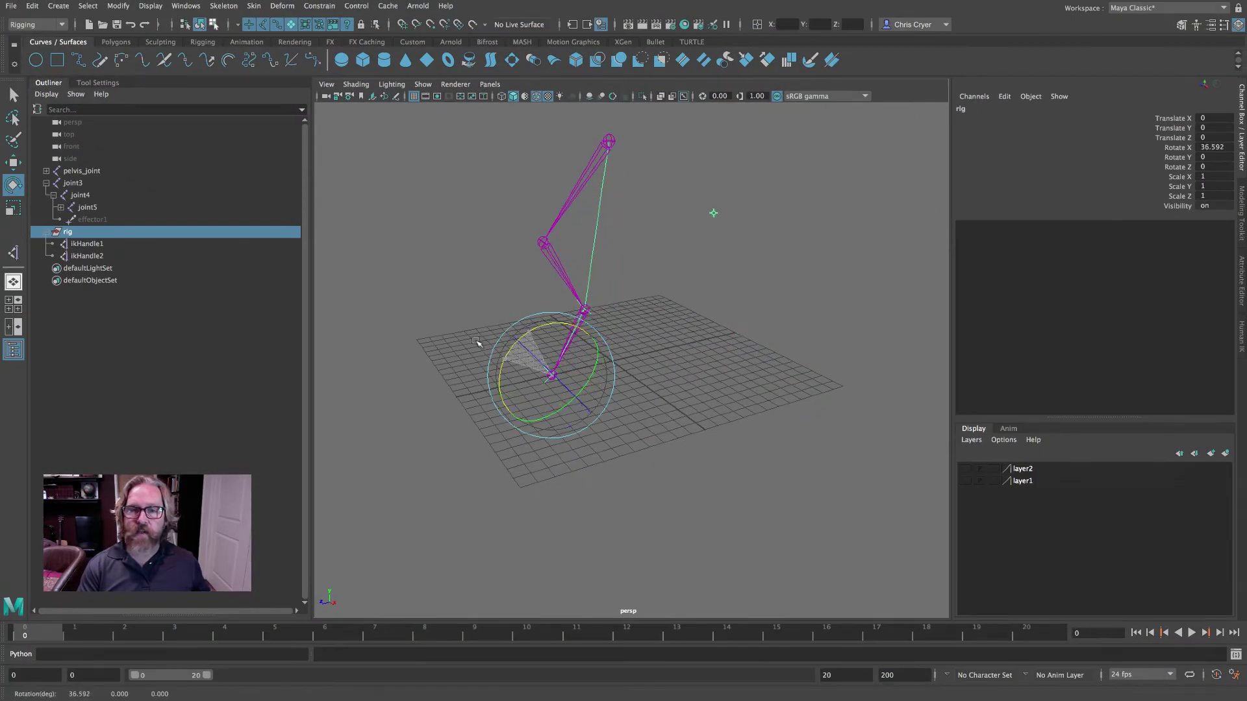
pyautogui.keyDown('alt'); pyautogui.moveTo(671, 354); pyautogui.dragTo(650, 389); pyautogui.keyUp('alt')
pyautogui.press('w')
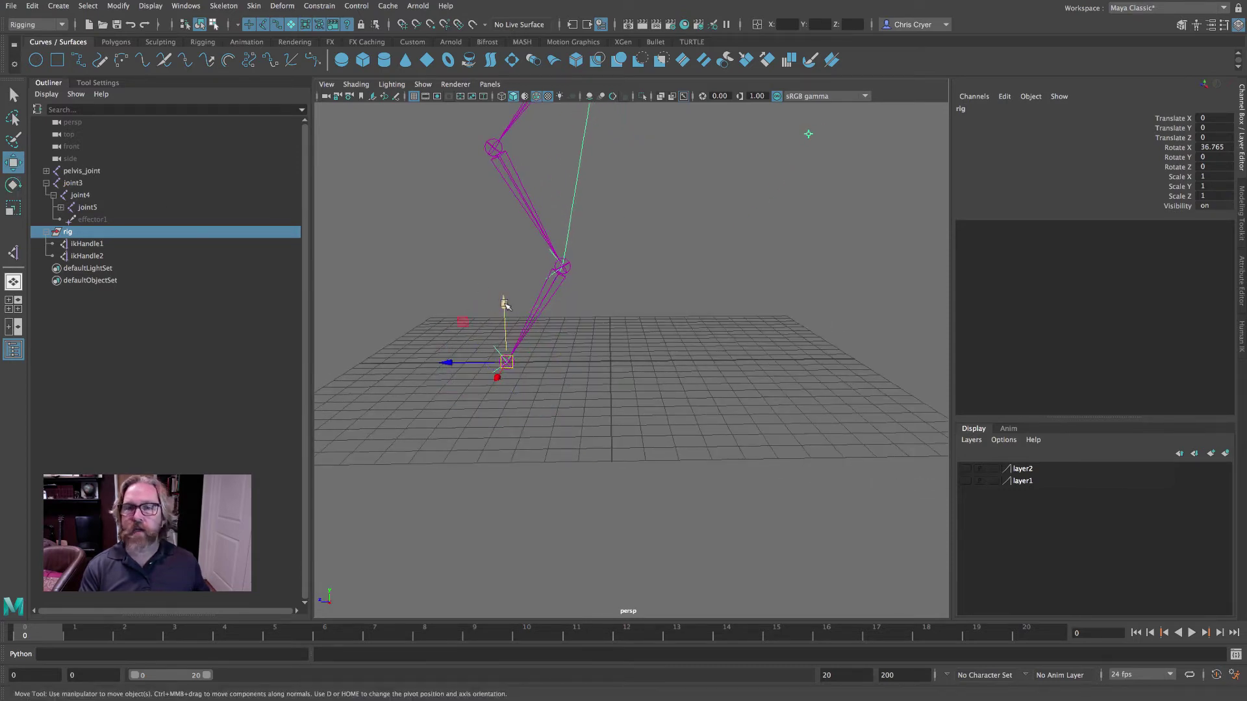
pyautogui.moveTo(504, 304); pyautogui.dragTo(617, 373)
pyautogui.press('e')
pyautogui.press('z')
pyautogui.press('z')
pyautogui.press('z')
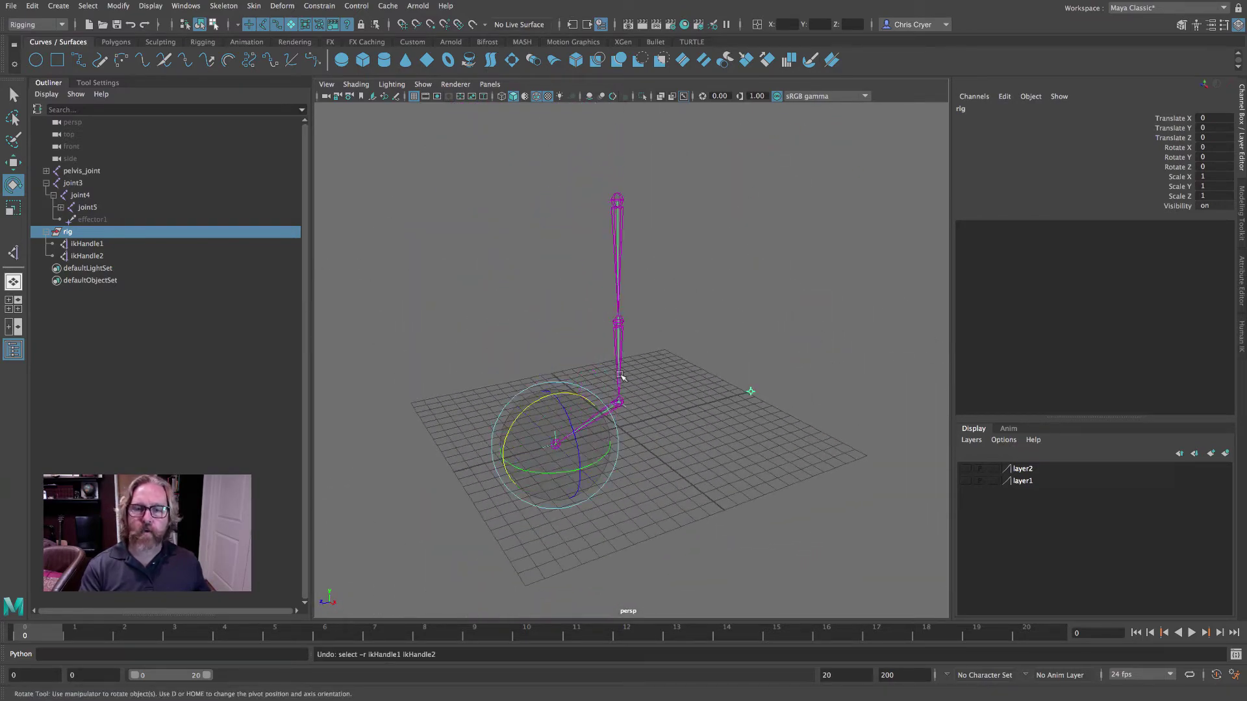
# Step: Undo the practice leg setup step by step until its IK handles, rig group and leg joints are removed, keeping pelvis_joint
pyautogui.moveTo(685, 394)
pyautogui.keyDown('alt'); pyautogui.mouseDown()
pyautogui.moveTo(704, 404)
pyautogui.moveTo(691, 397)
pyautogui.mouseUp(); pyautogui.keyUp('alt')
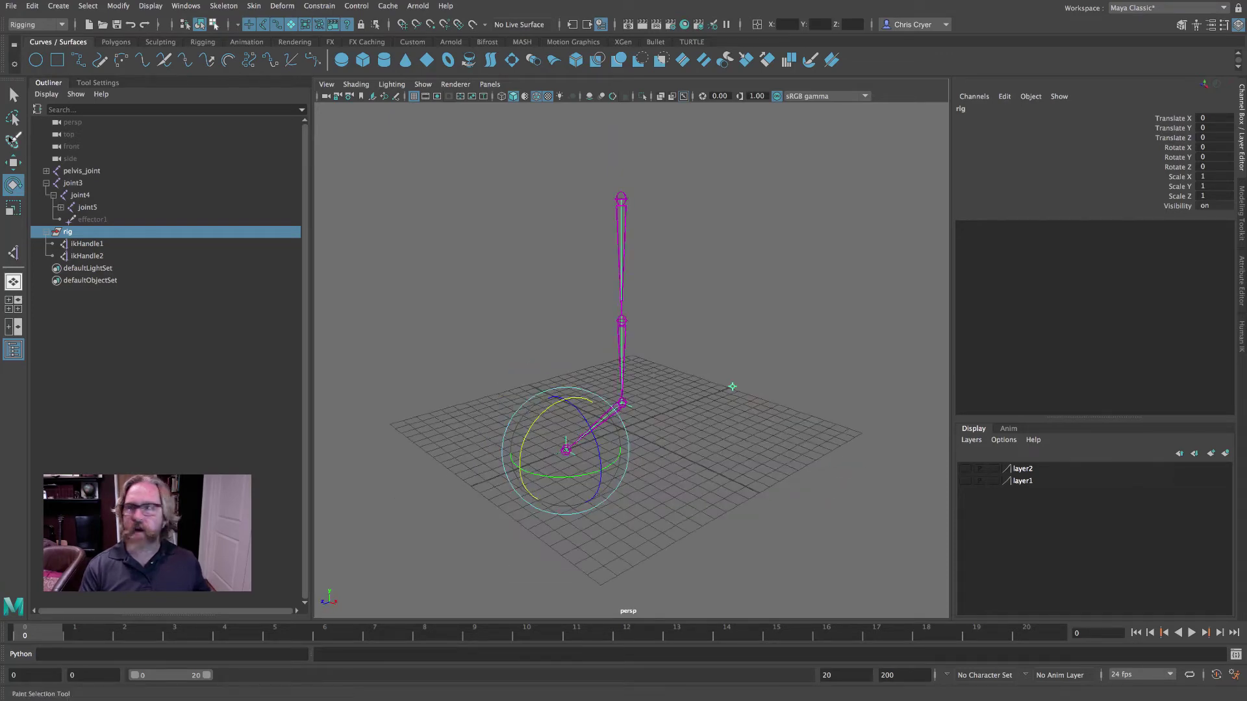
pyautogui.click(19, 99)
pyautogui.press('z')
pyautogui.press('z')
pyautogui.press('z')
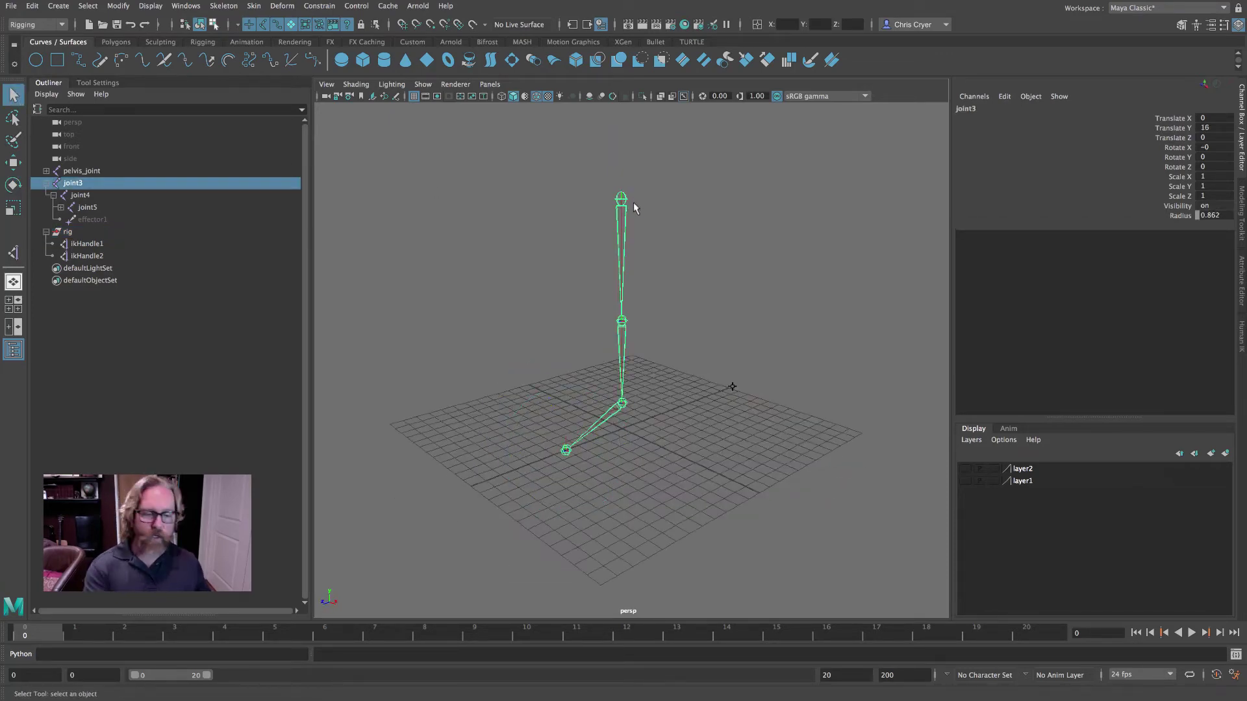
pyautogui.press('z')
# Step: Create a four-joint leg chain in the side view: hip at Y 17, knee 8 below, ankle at Y 2, toe 2 lower and 6 forward
pyautogui.press('space')
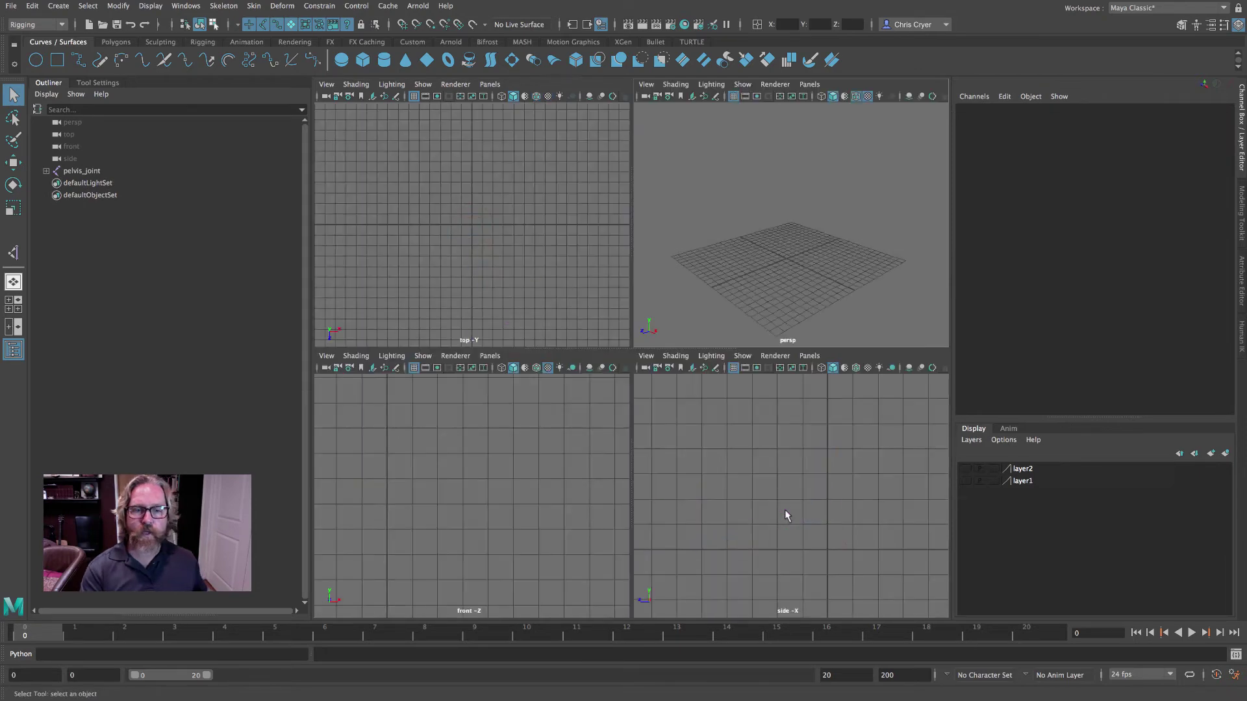
pyautogui.press('space')
pyautogui.keyDown('alt'); pyautogui.moveTo(548, 348); pyautogui.dragTo(576, 412, button='middle'); pyautogui.keyUp('alt')
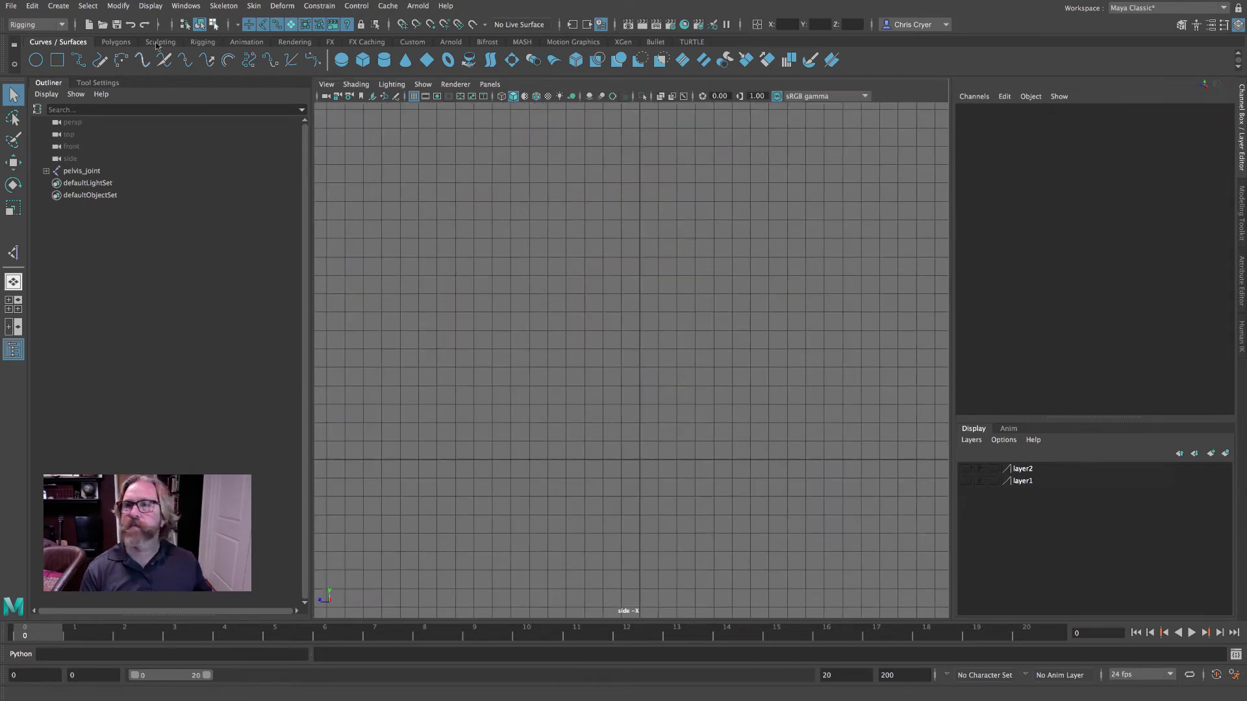
pyautogui.click(228, 6)
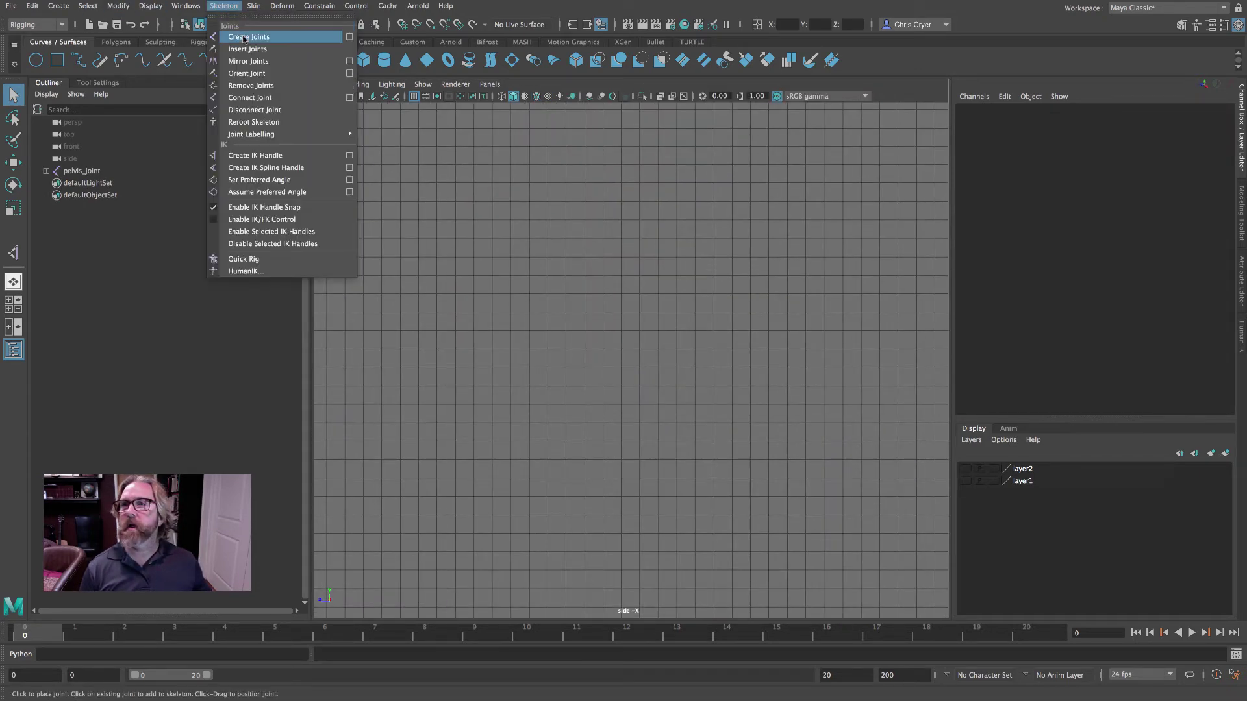
pyautogui.click(250, 35)
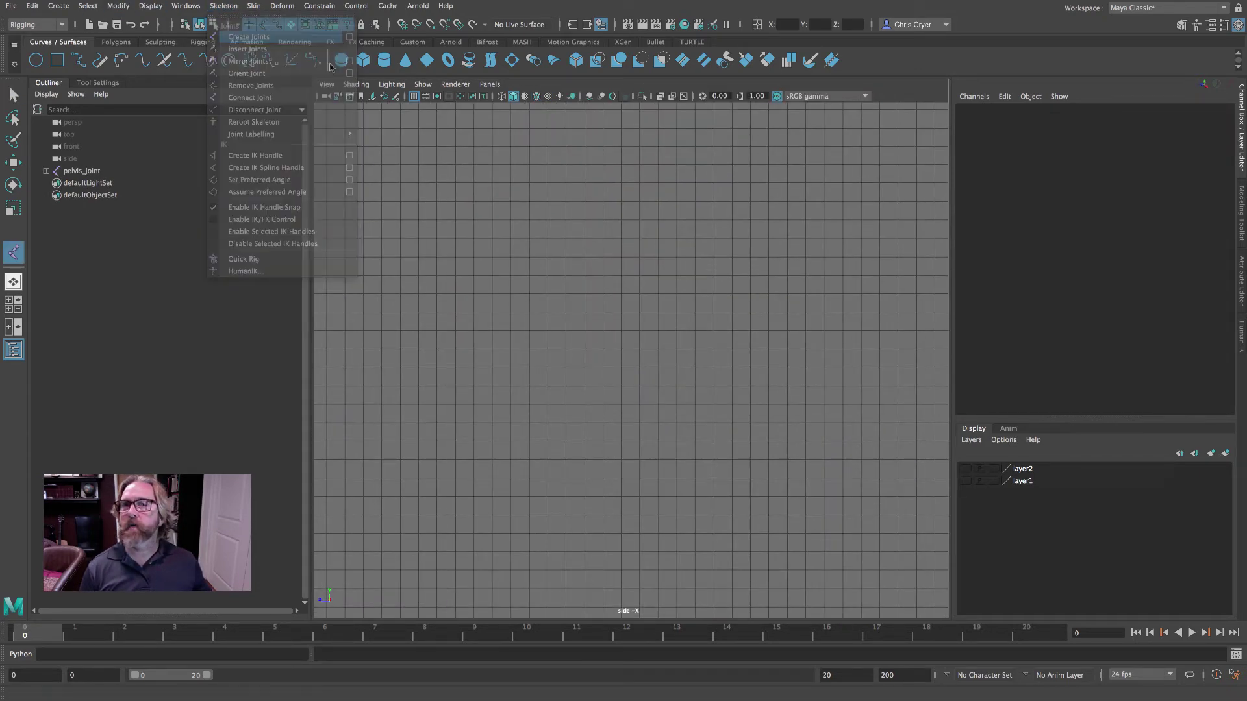
pyautogui.click(639, 146)
pyautogui.click(640, 294)
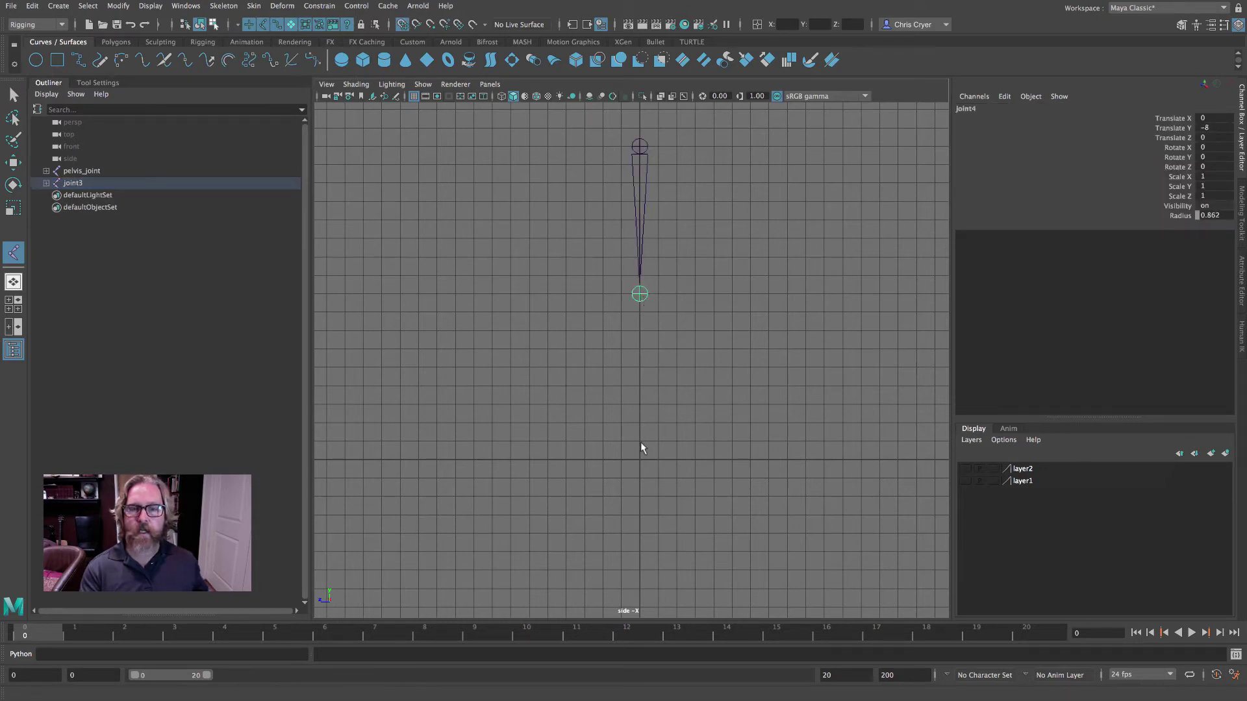
pyautogui.click(640, 423)
pyautogui.click(529, 460)
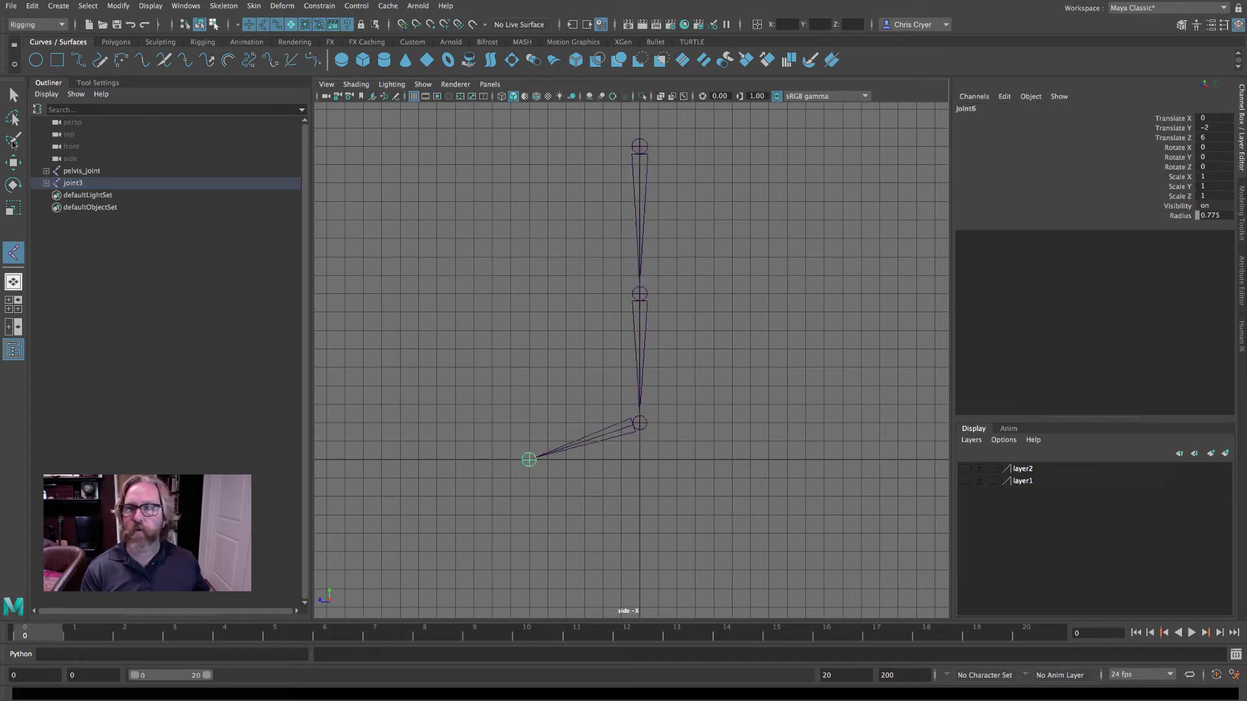
# Step: Bend the knee joint backward to about 63 degrees around X and set that bend as its preferred angle
pyautogui.click(13, 185)
pyautogui.click(640, 296)
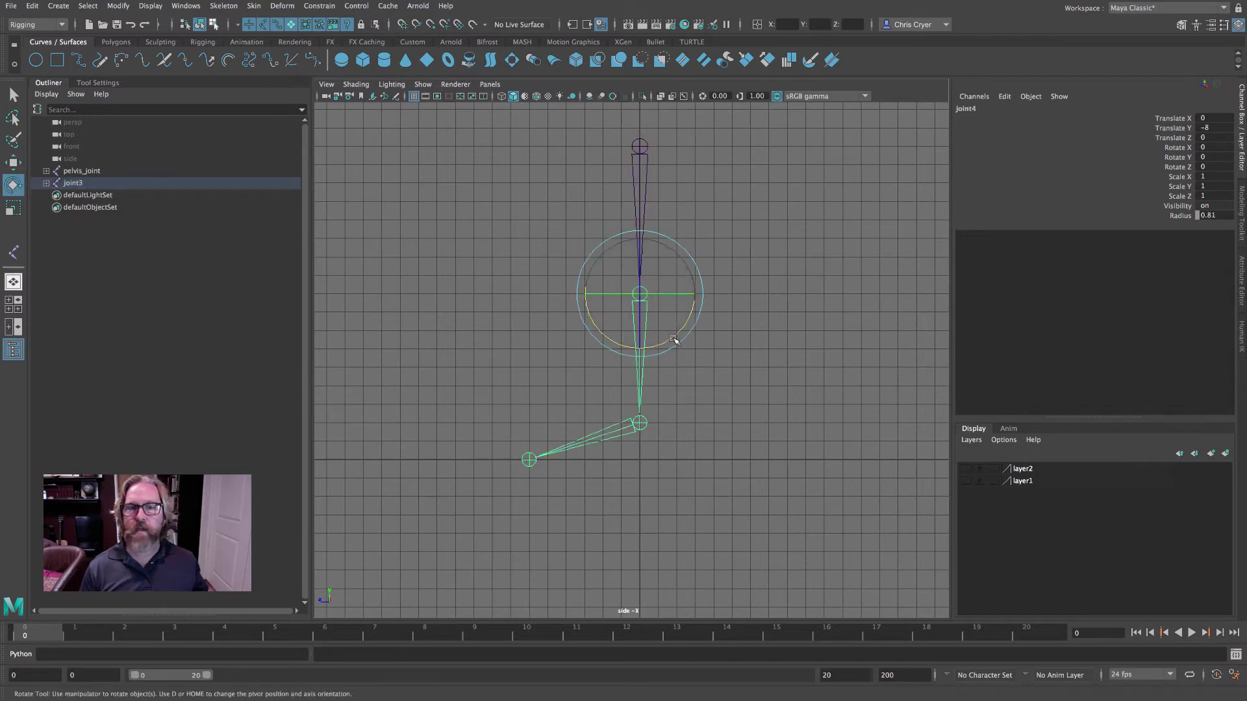
pyautogui.moveTo(674, 338); pyautogui.dragTo(649, 160)
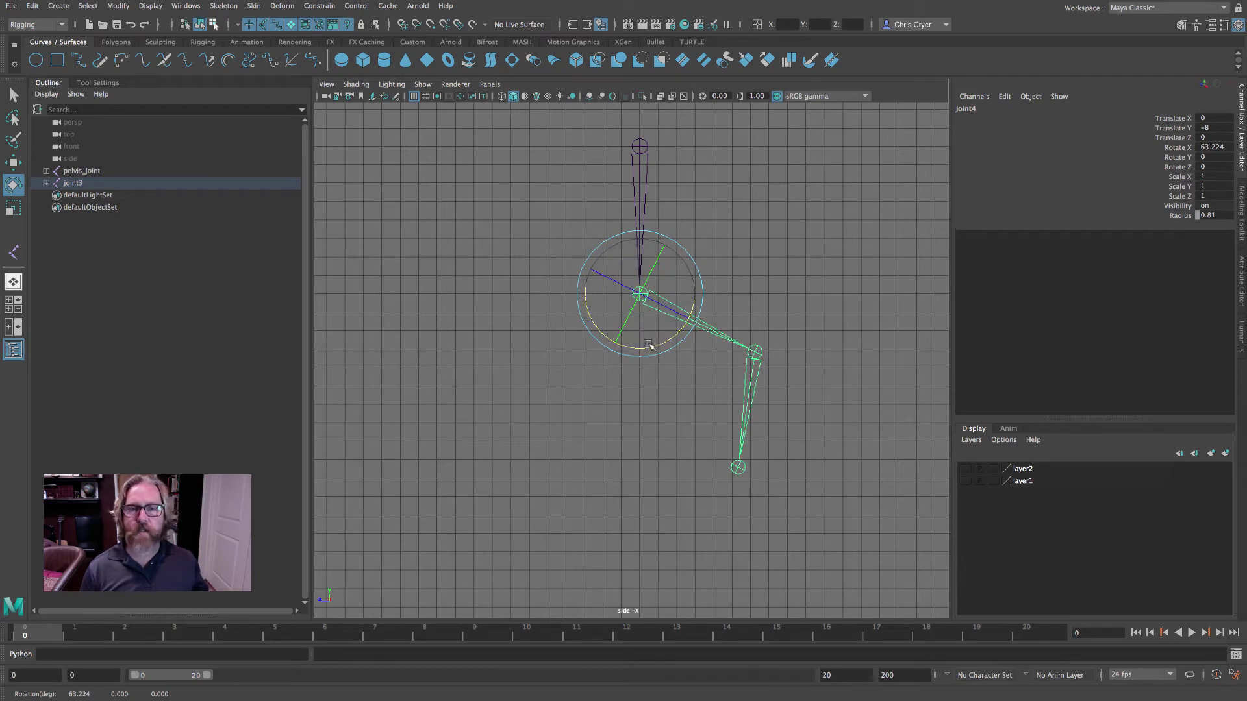
pyautogui.click(224, 6)
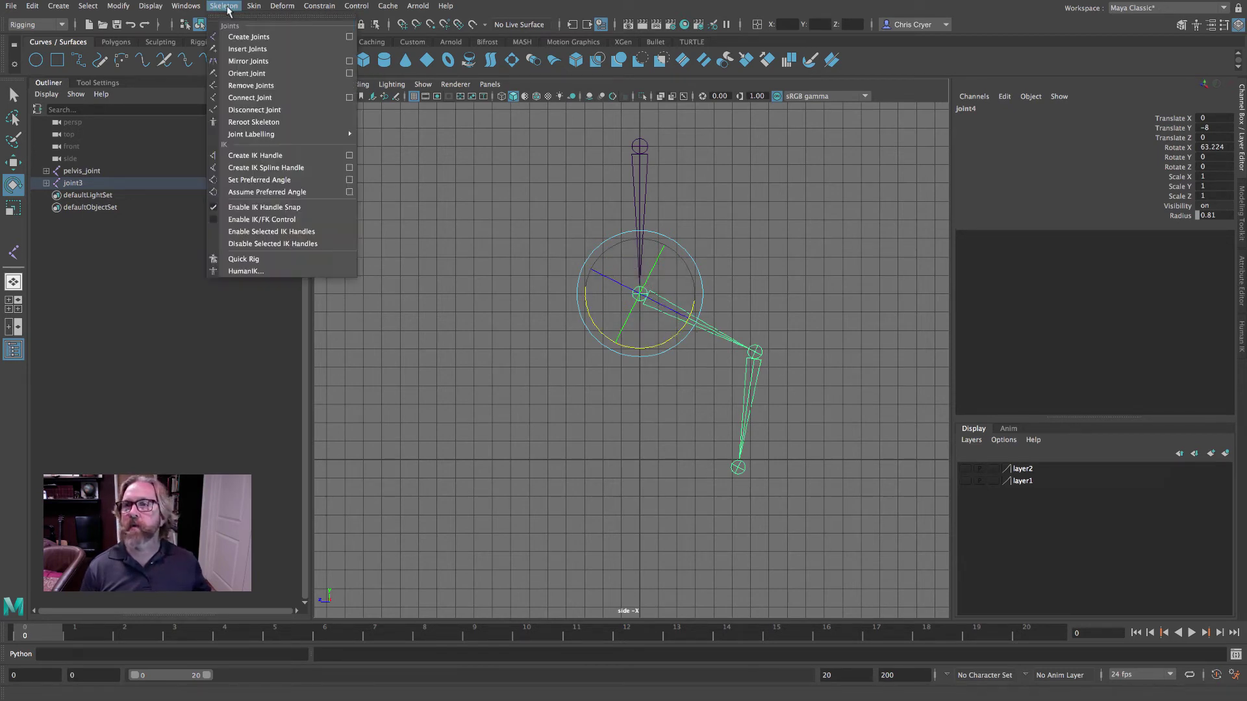
pyautogui.click(289, 180)
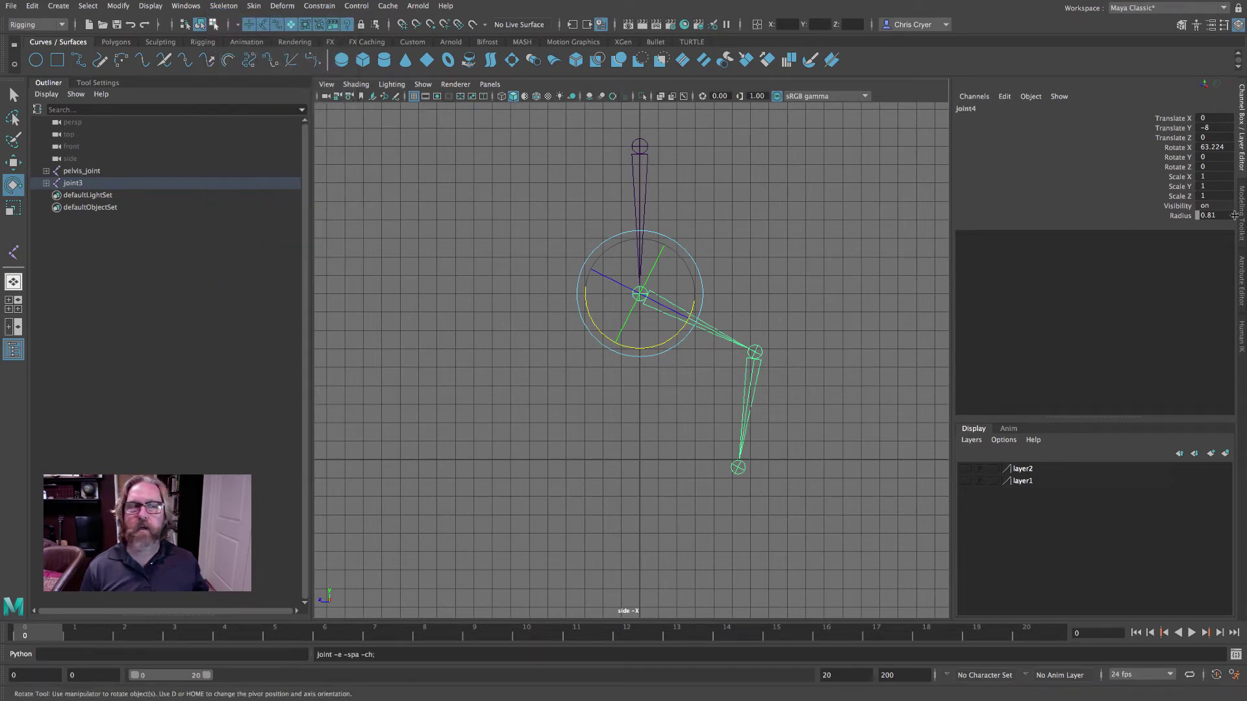
# Step: Reset the knee joint's Rotate X to 0 to straighten the leg
pyautogui.click(1212, 146)
pyautogui.write('0')
pyautogui.press('Return')
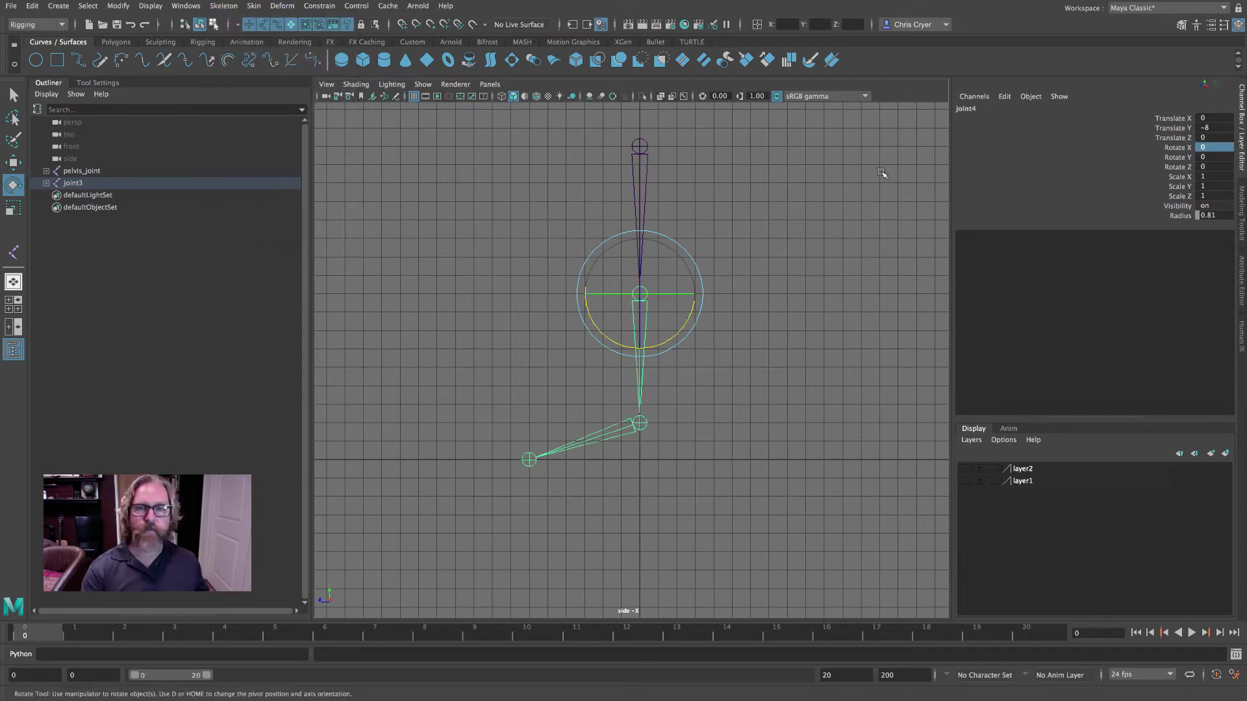
# Step: Create an IK handle from the hip joint to the ankle joint, test its bend by lifting it, and undo the lift
pyautogui.click(223, 6)
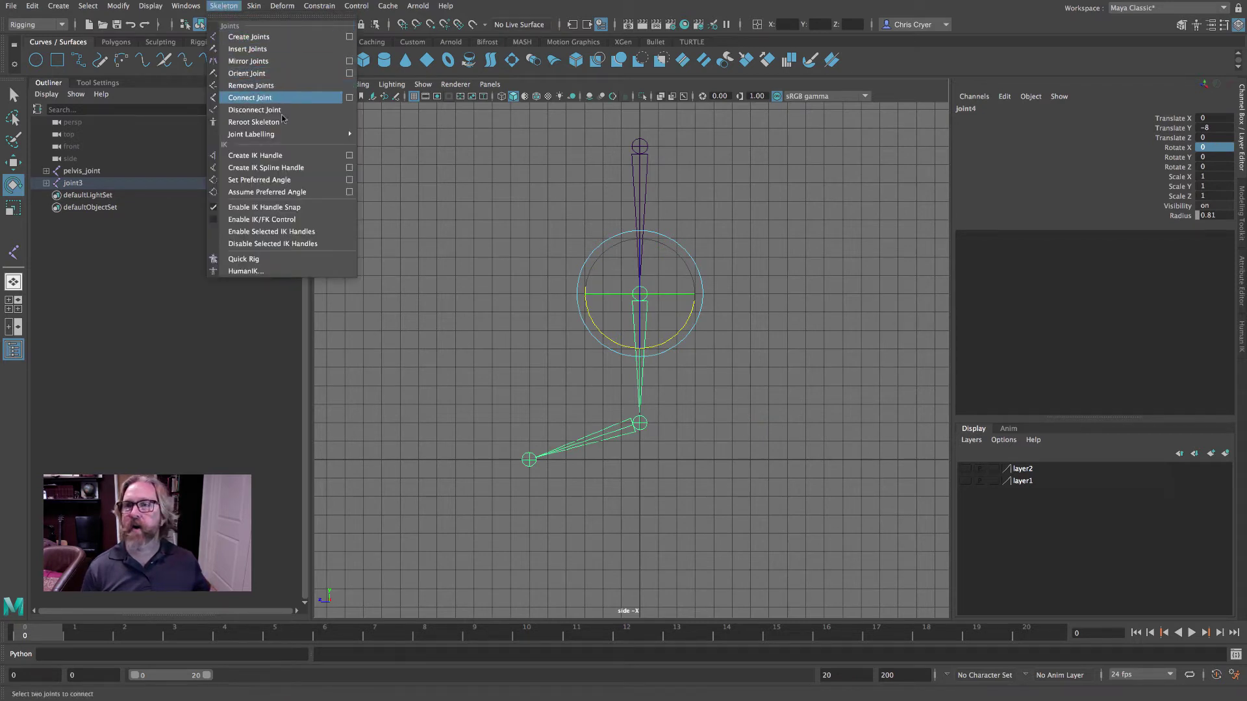
pyautogui.click(260, 156)
pyautogui.click(639, 148)
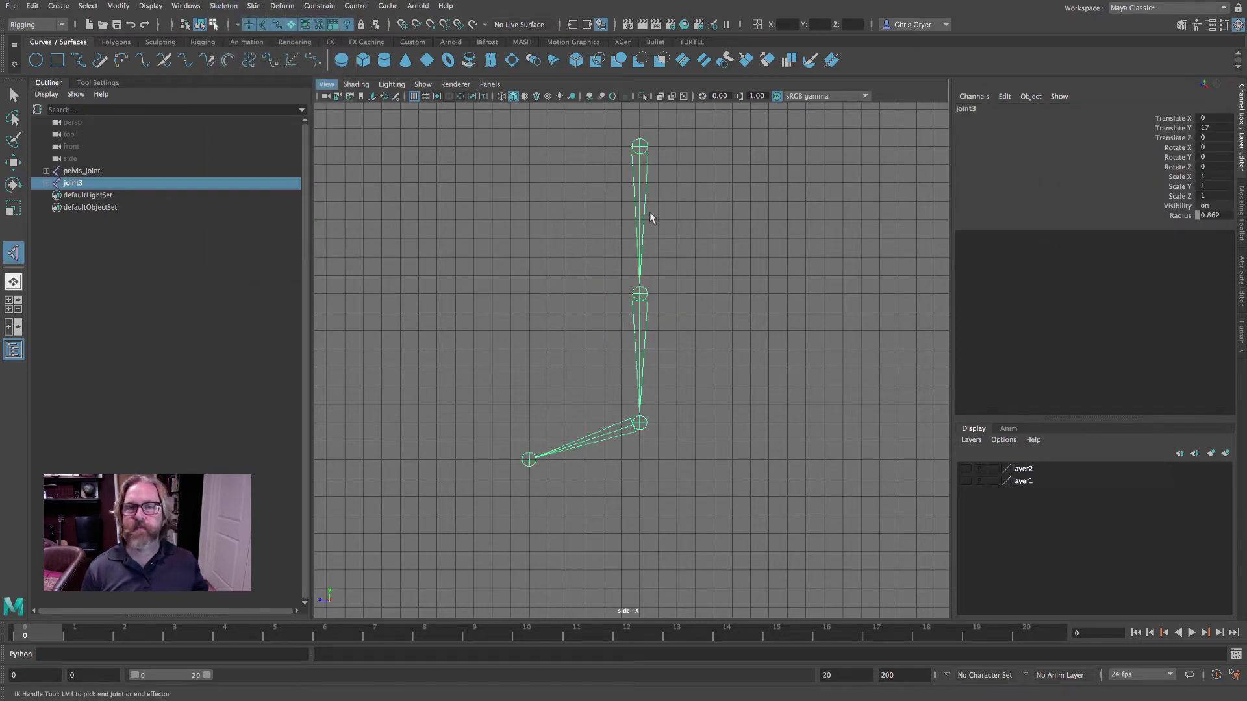
pyautogui.click(637, 422)
pyautogui.press('w')
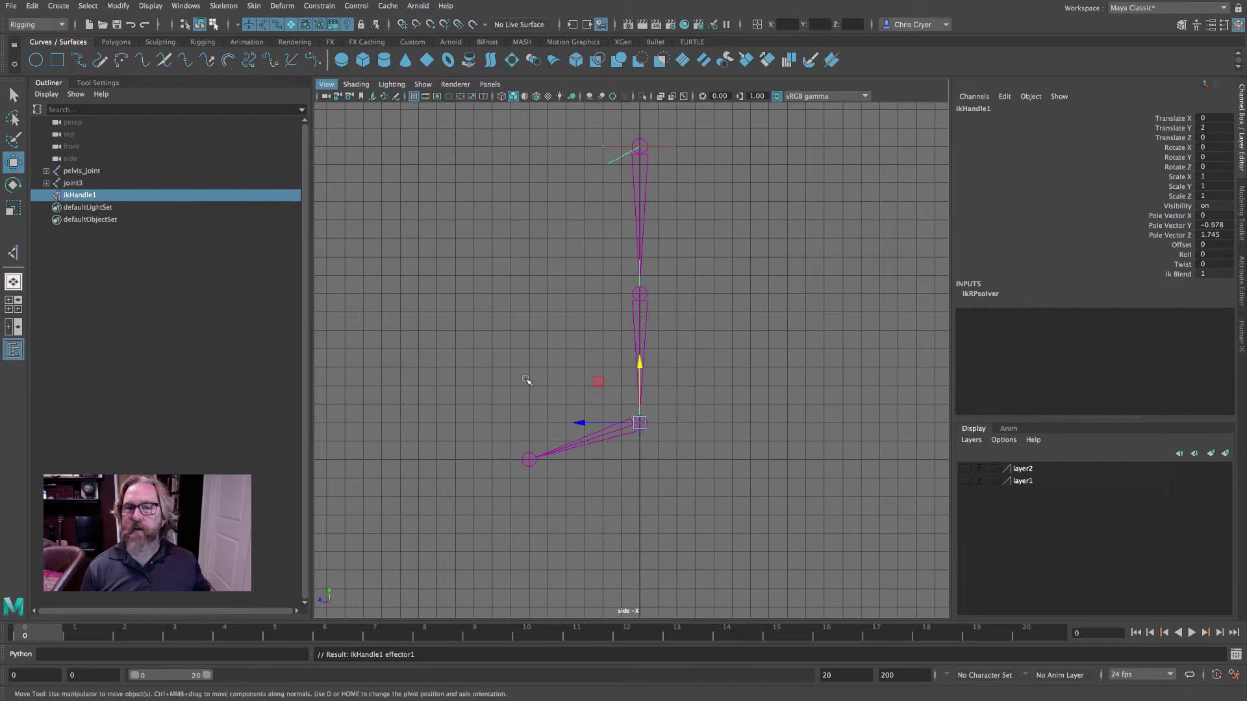
pyautogui.moveTo(636, 419); pyautogui.dragTo(635, 334)
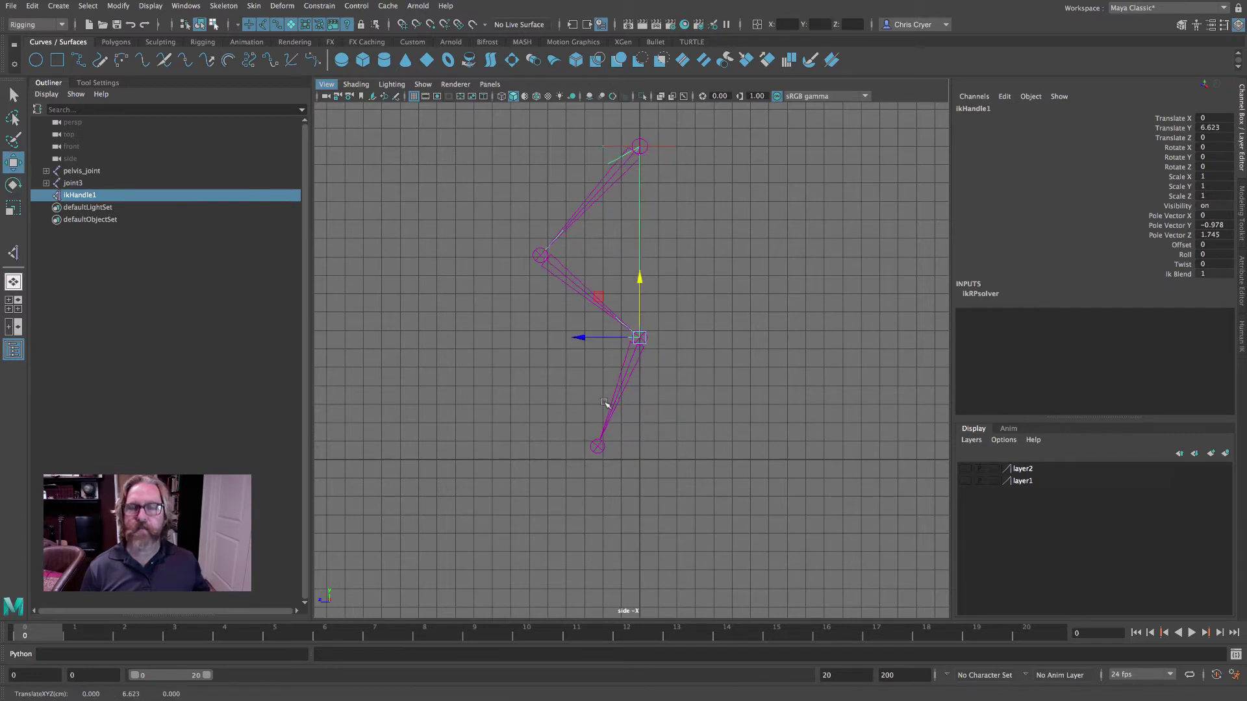
pyautogui.hotkey('ctrl', 'z')
# Step: Darken the 3D view background in the color settings and move the Colors window away from the leg
pyautogui.click(185, 6)
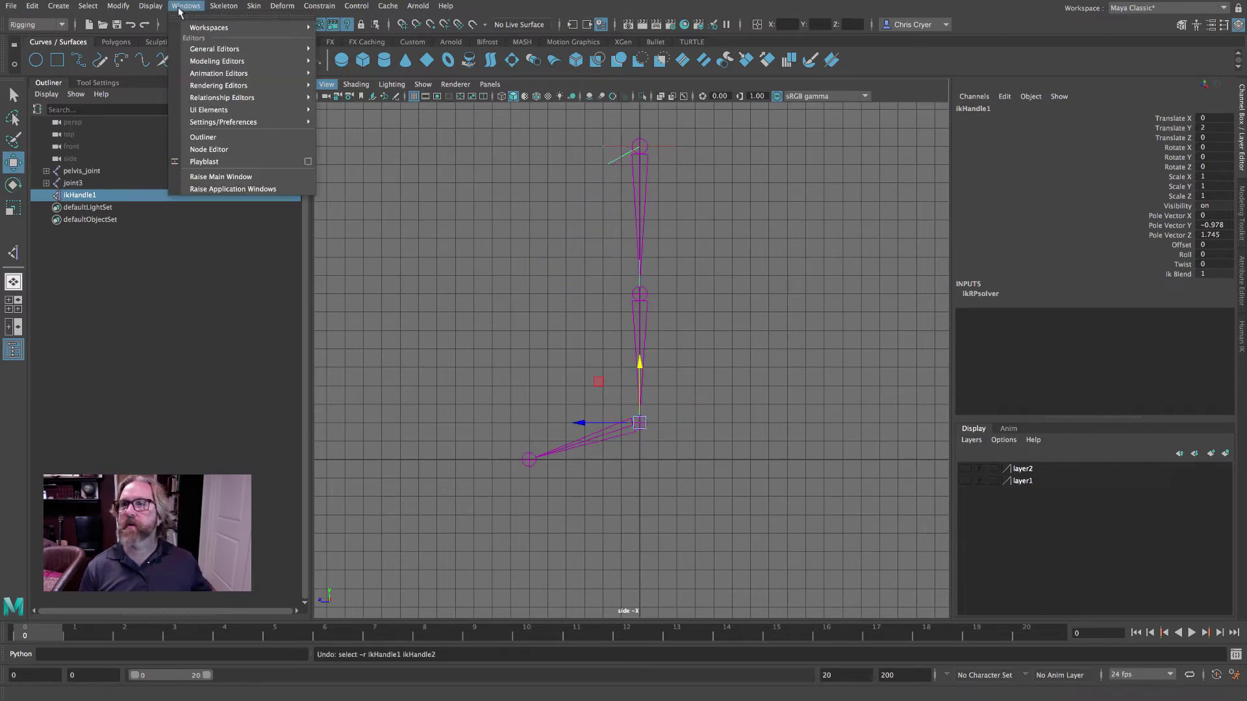
pyautogui.moveTo(260, 122)
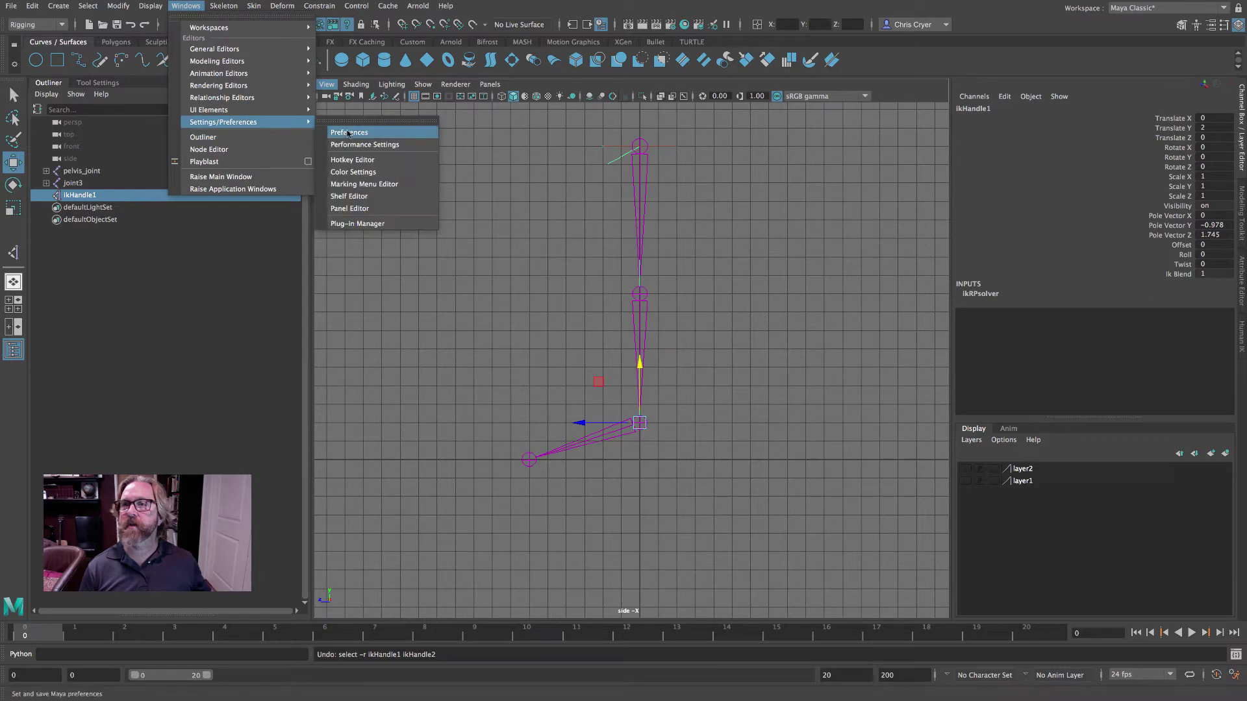
pyautogui.click(385, 171)
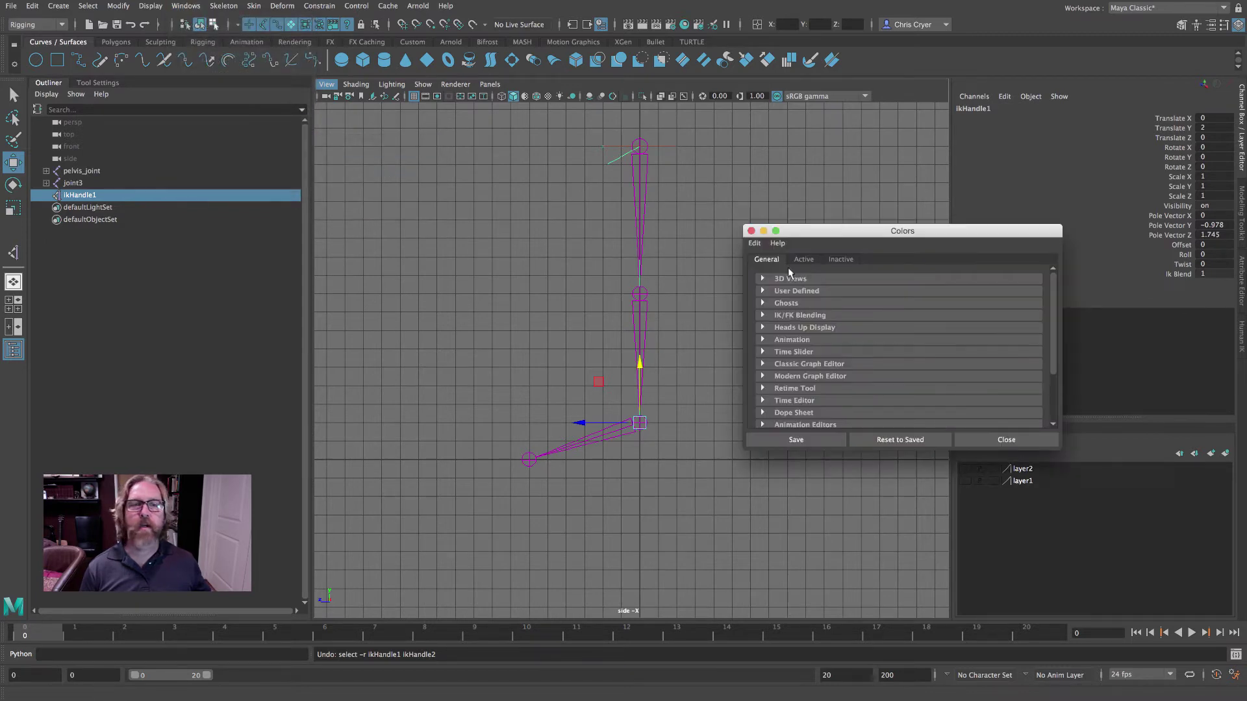
pyautogui.click(791, 279)
pyautogui.click(935, 292)
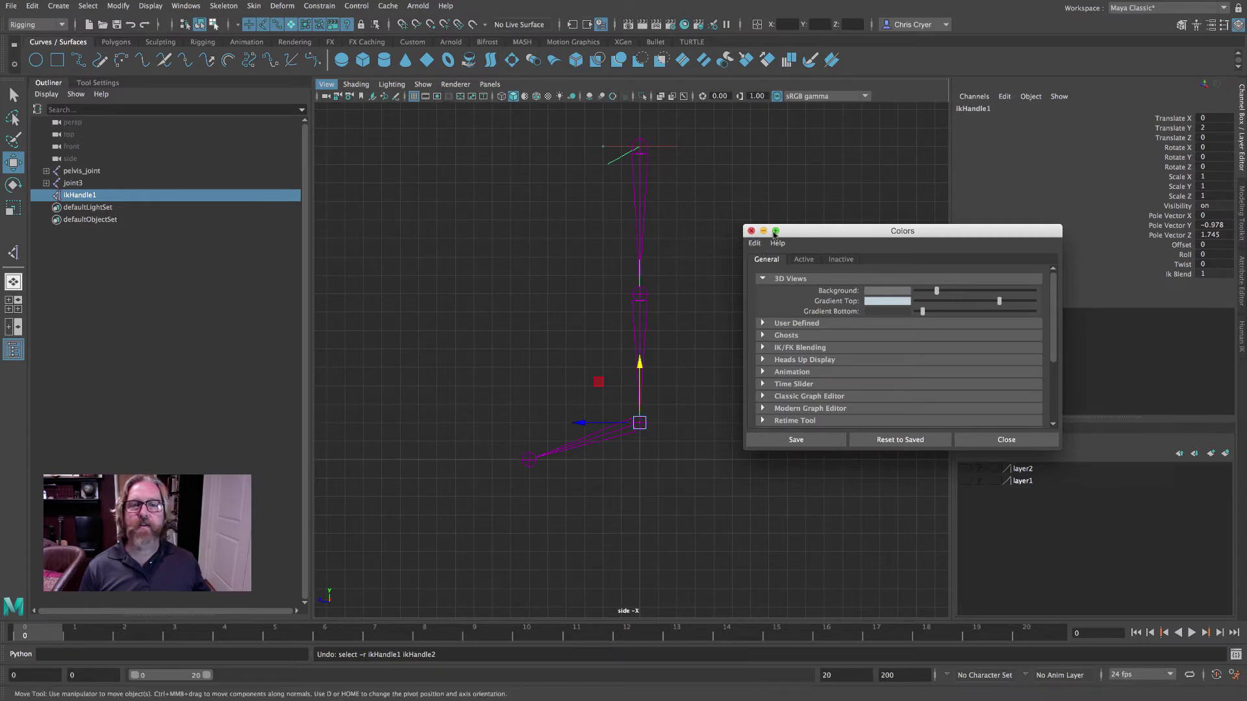
pyautogui.moveTo(808, 233); pyautogui.dragTo(956, 308)
# Step: Try raising the ankle IK handle and moving it forward, undoing both test moves
pyautogui.moveTo(641, 368); pyautogui.dragTo(641, 284)
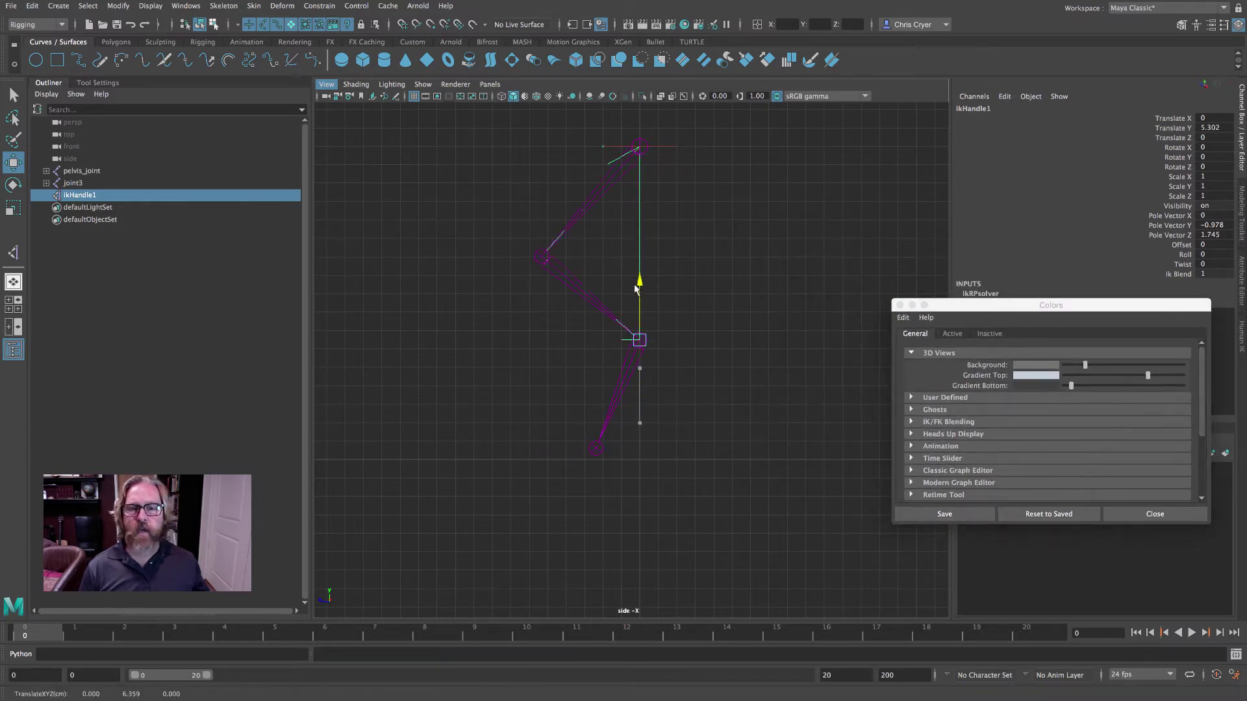
pyautogui.hotkey('ctrl', 'z')
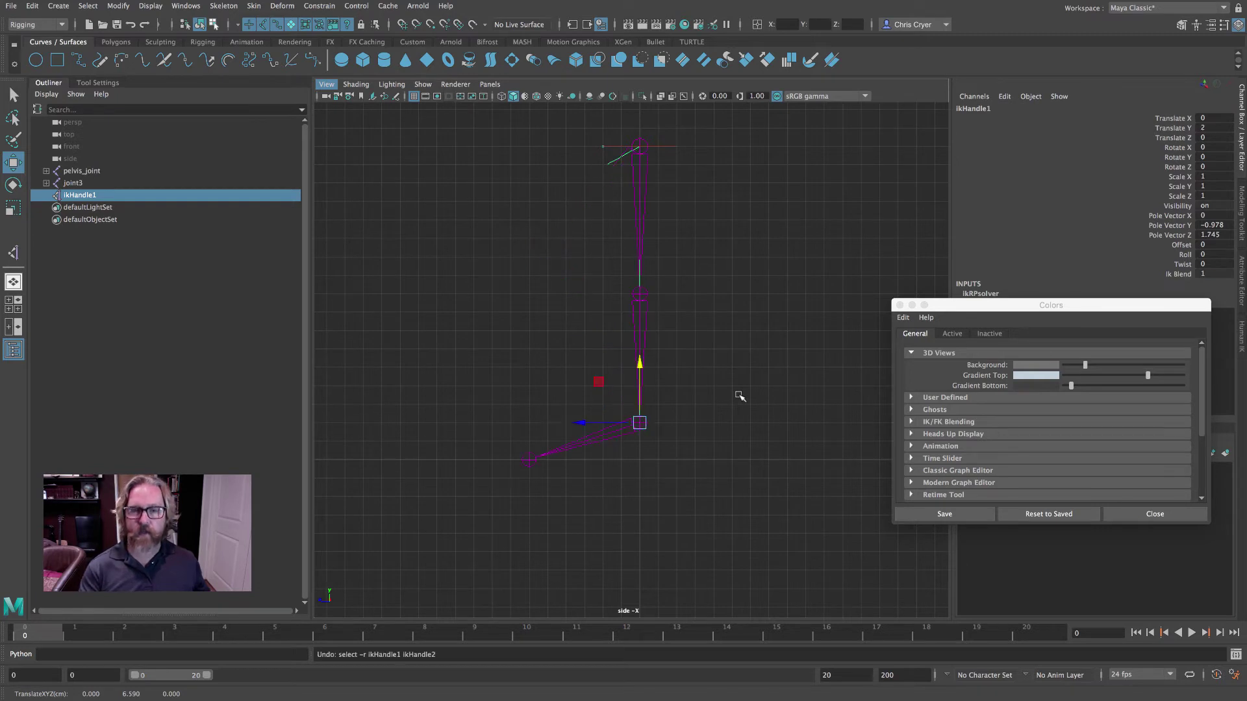
pyautogui.moveTo(641, 423); pyautogui.dragTo(601, 420)
pyautogui.hotkey('ctrl', 'z')
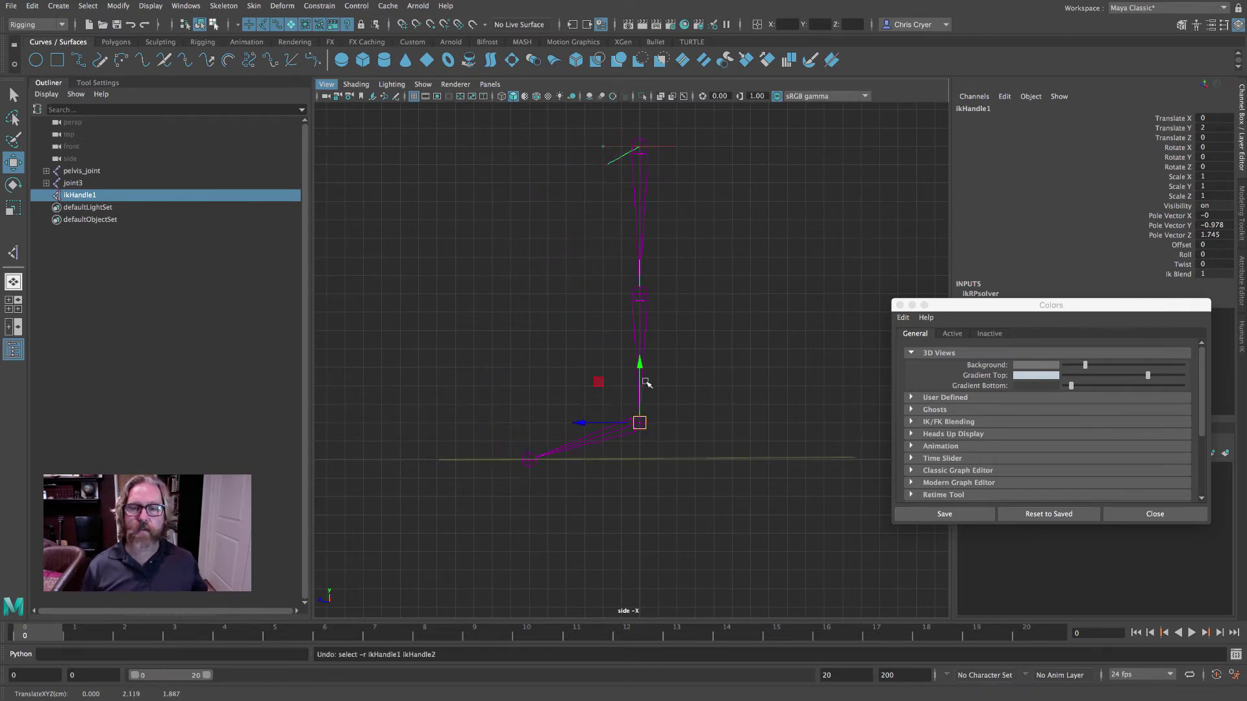
# Step: Close the Colors window, try lifting the ankle IK handle slightly to check the toe's motion, and undo the lift
pyautogui.click(899, 306)
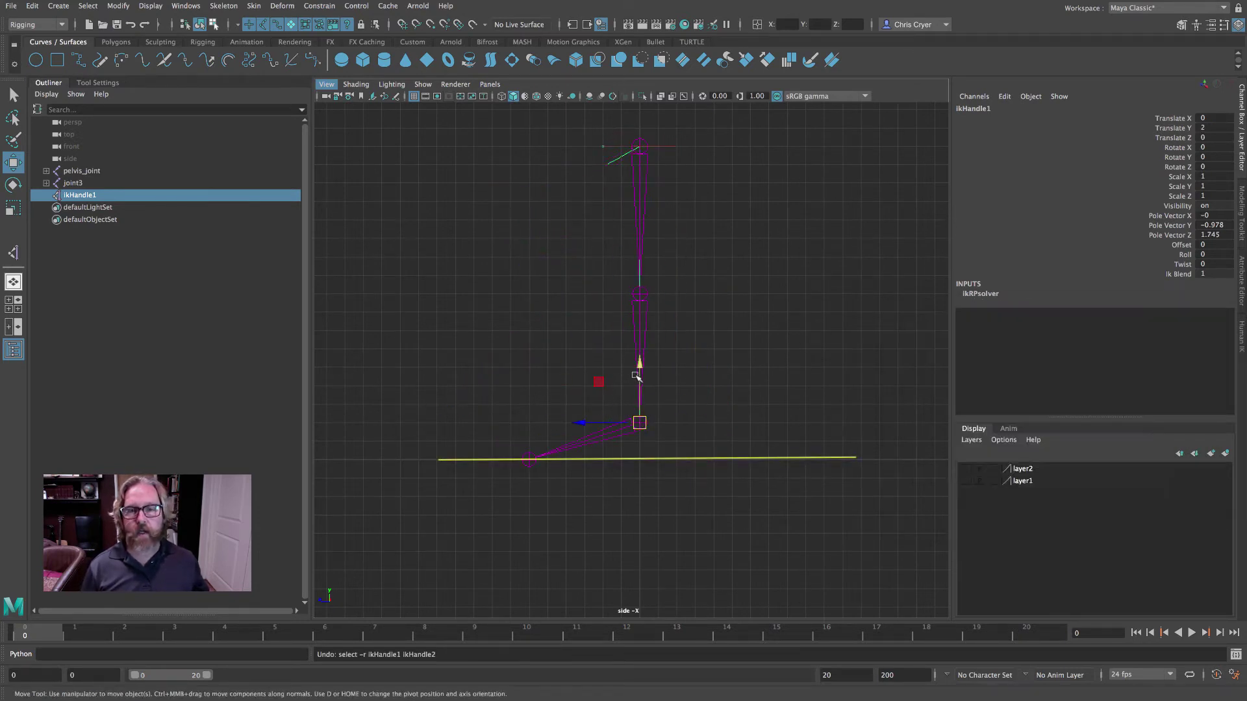
pyautogui.moveTo(639, 376); pyautogui.dragTo(640, 356)
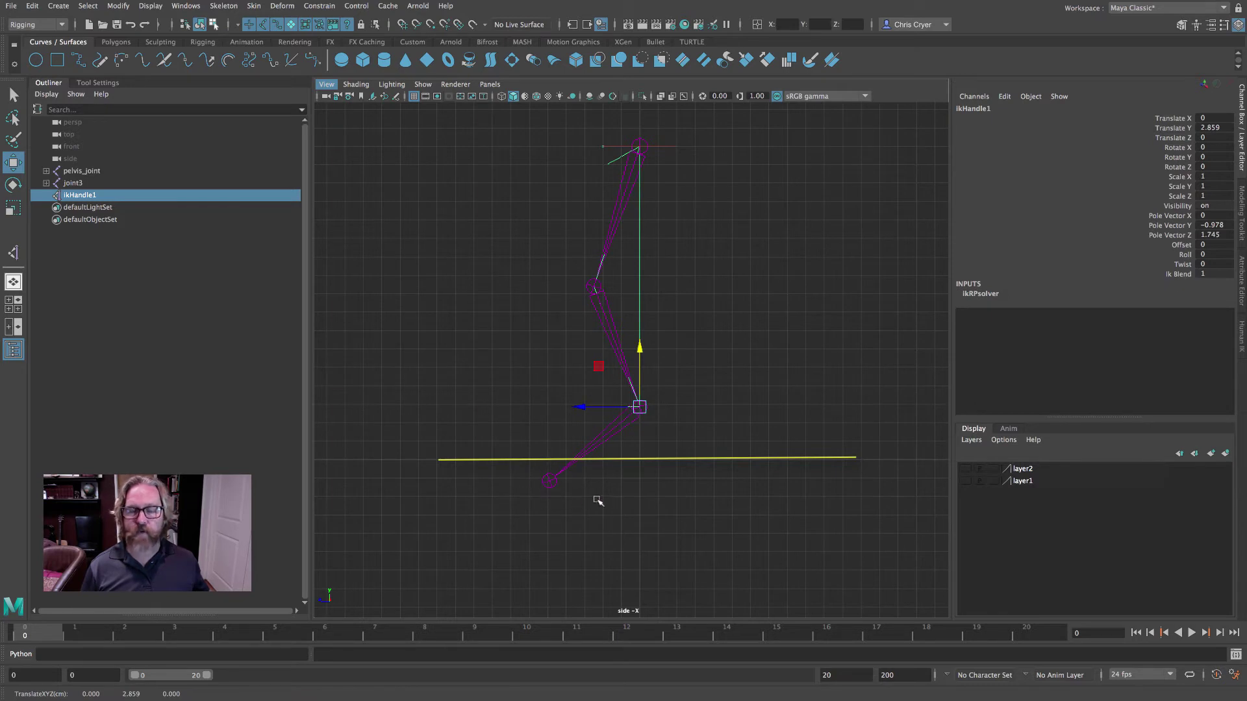
pyautogui.hotkey('ctrl', 'z')
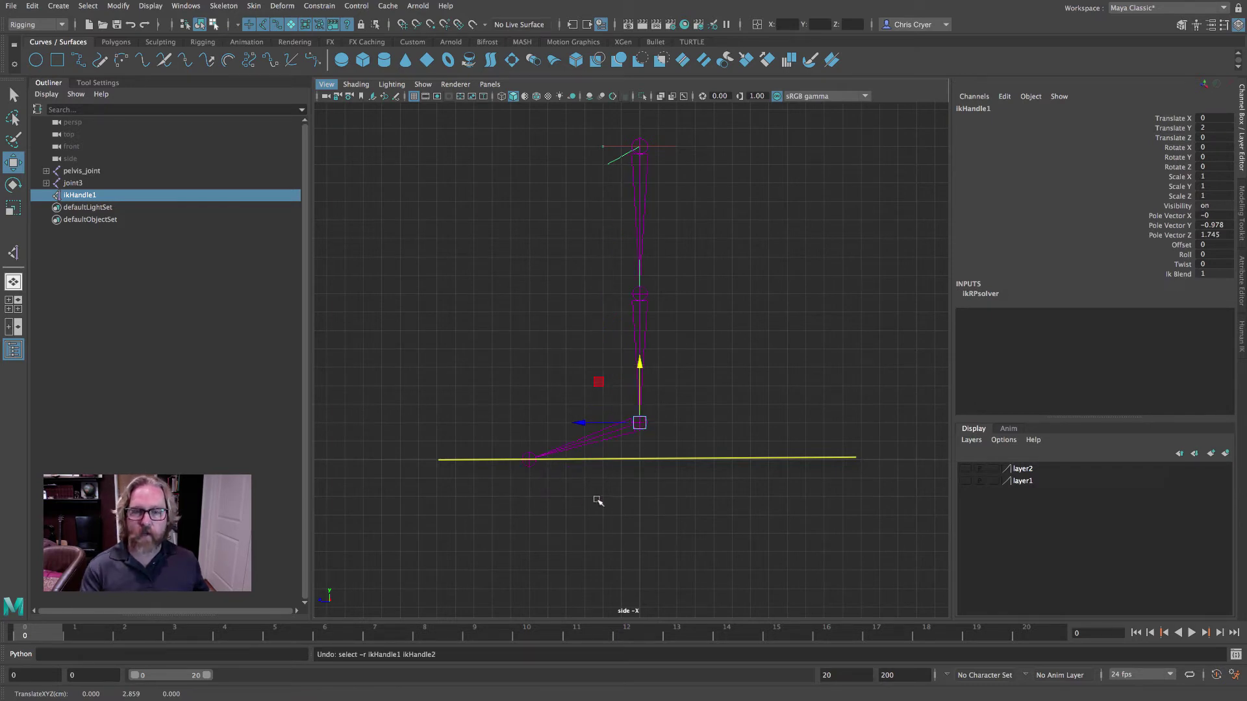
pyautogui.hotkey('ctrl', 'z')
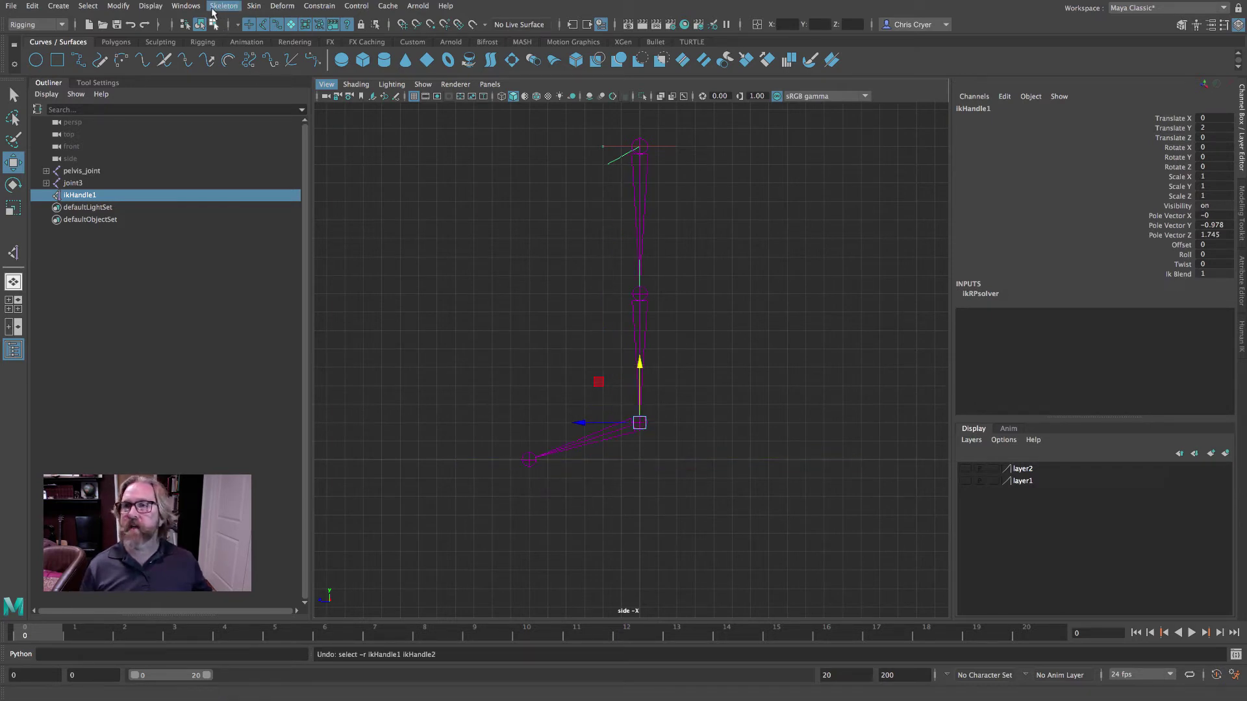
# Step: Create a second IK handle from the ankle joint to the toe joint
pyautogui.click(214, 9)
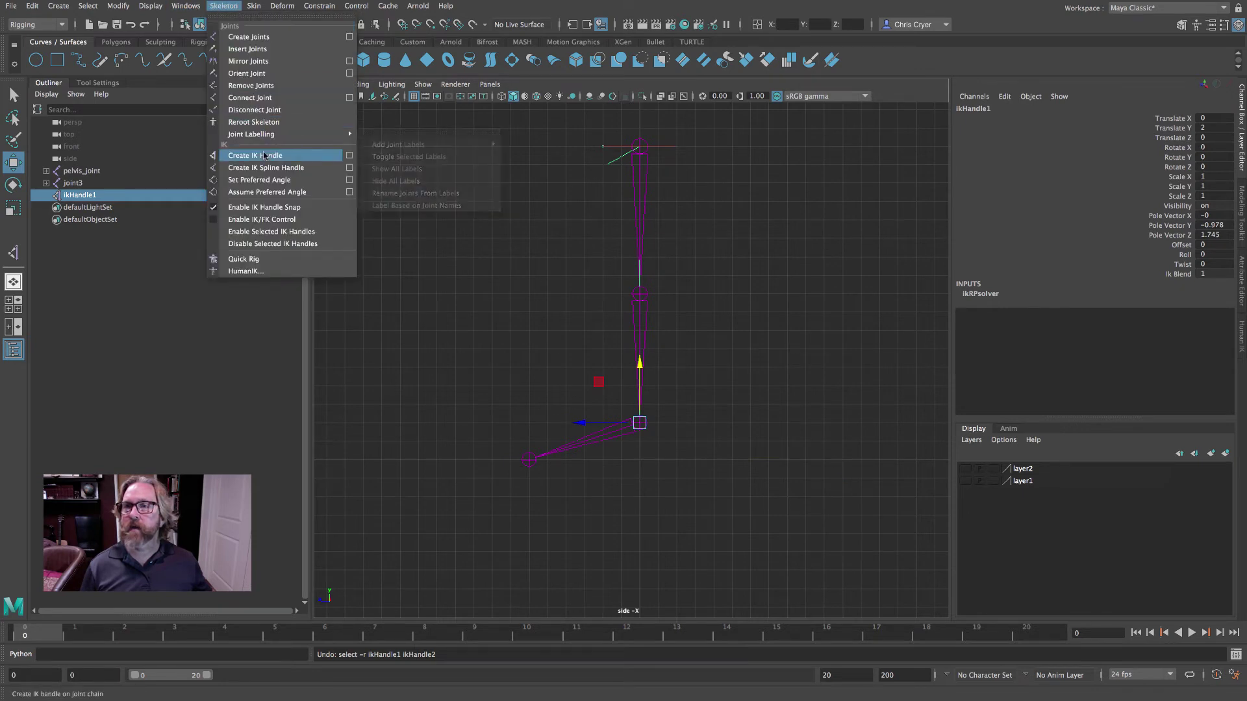
pyautogui.click(264, 156)
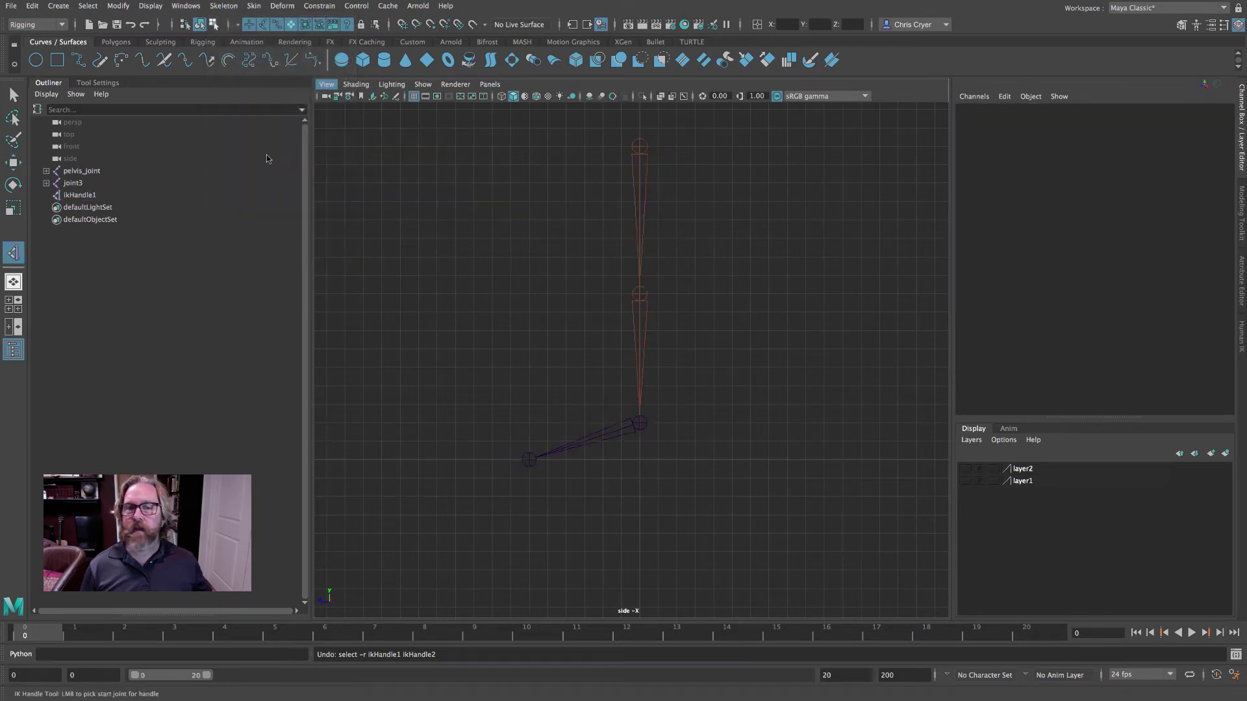
pyautogui.click(640, 425)
pyautogui.click(529, 460)
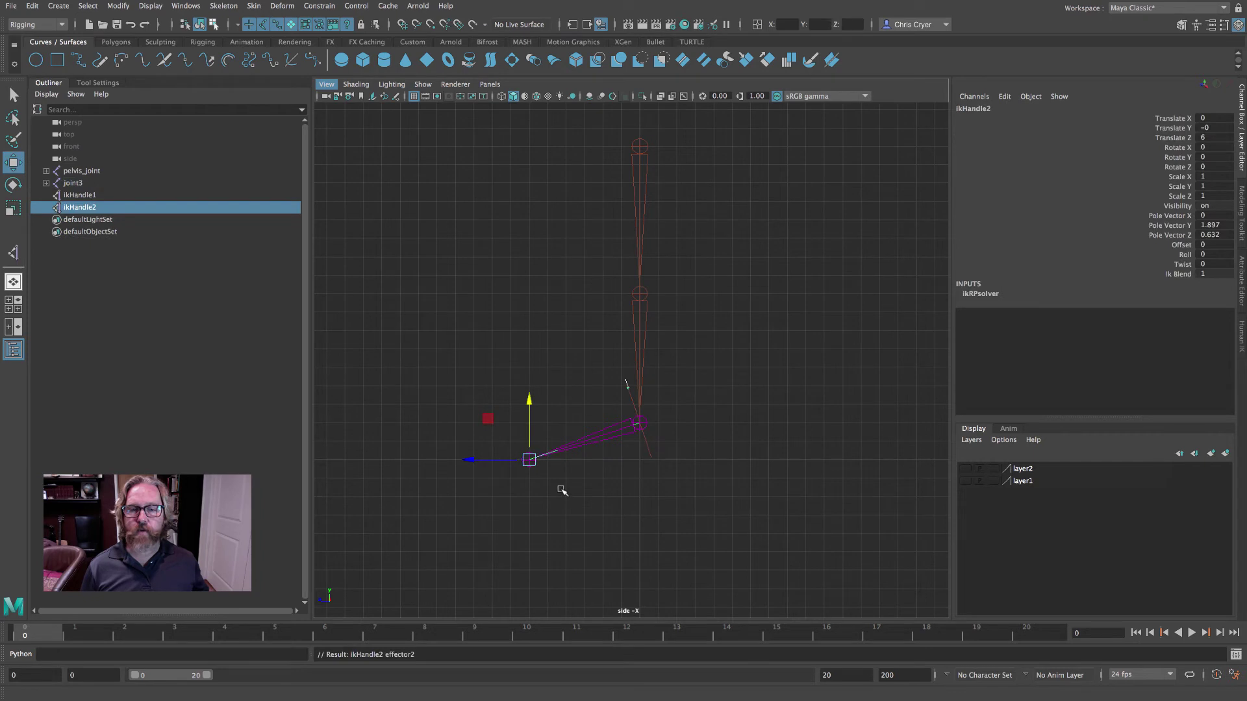
# Step: Select both IK handles, test lifting them together and undo the lift, and put the two handles into one group
pyautogui.keyDown('ctrl'); pyautogui.click(76, 196); pyautogui.keyUp('ctrl')
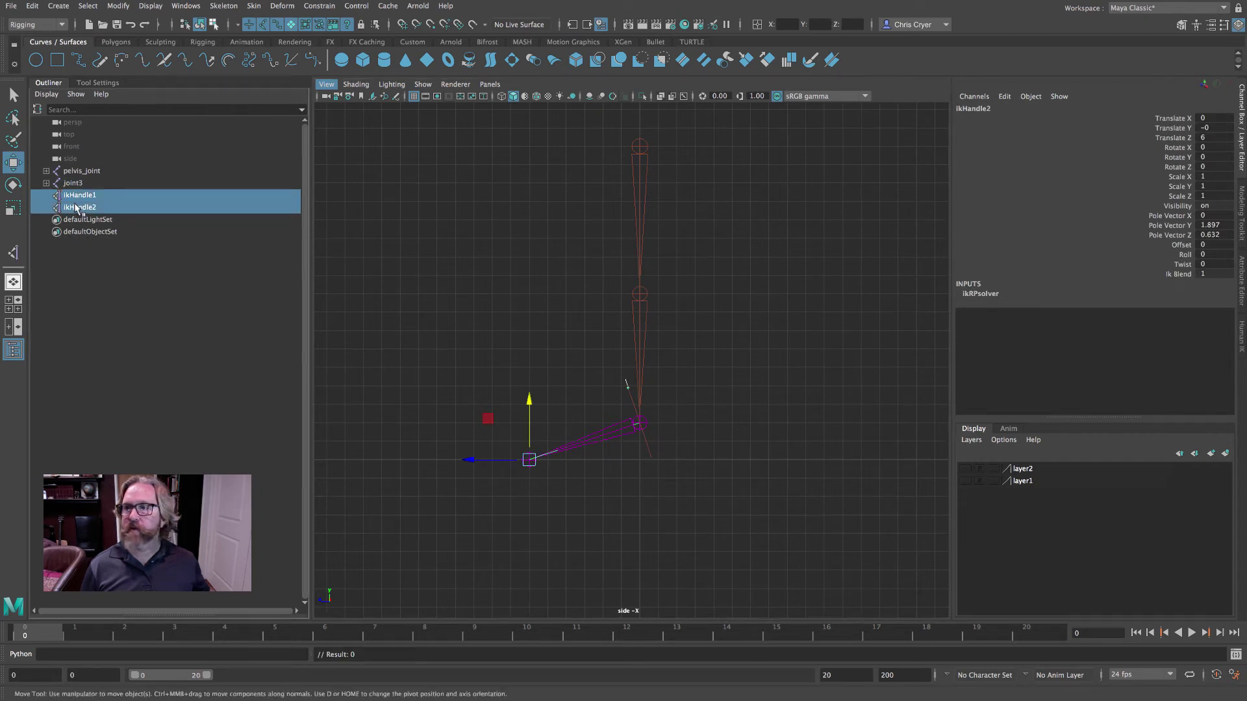
pyautogui.moveTo(529, 399); pyautogui.dragTo(529, 336)
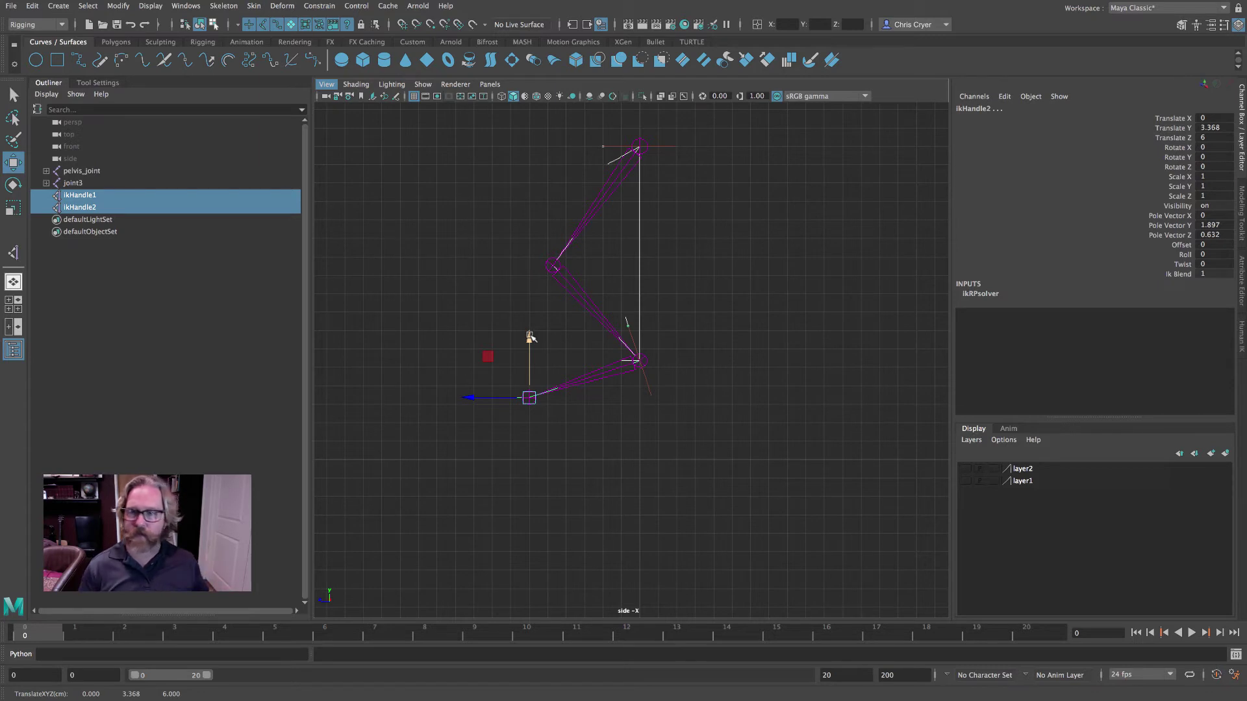
pyautogui.click(32, 7)
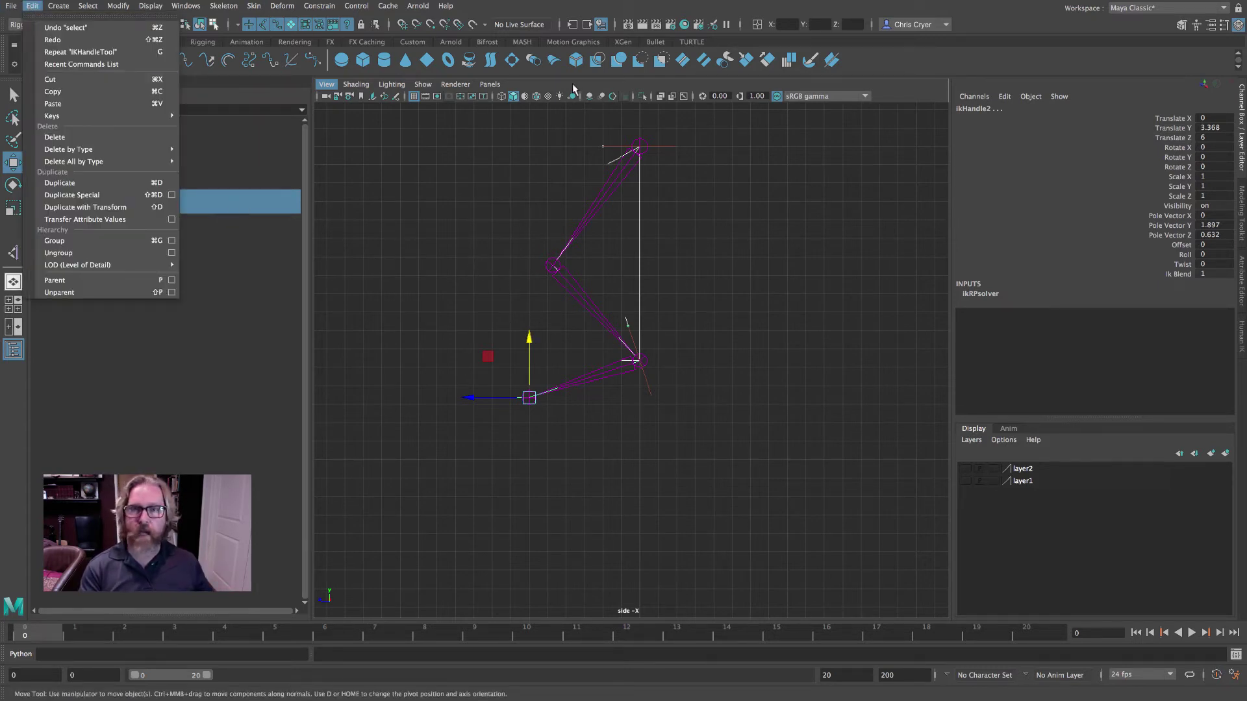
pyautogui.click(65, 27)
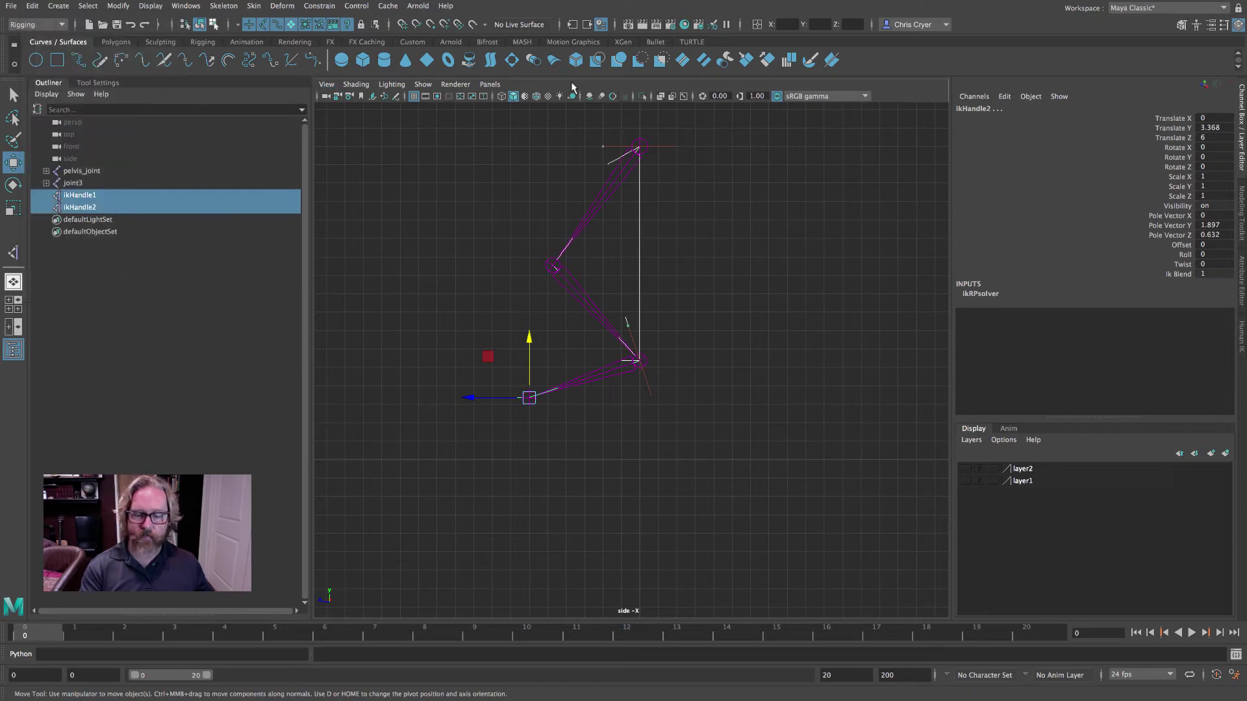
pyautogui.click(33, 6)
pyautogui.click(72, 240)
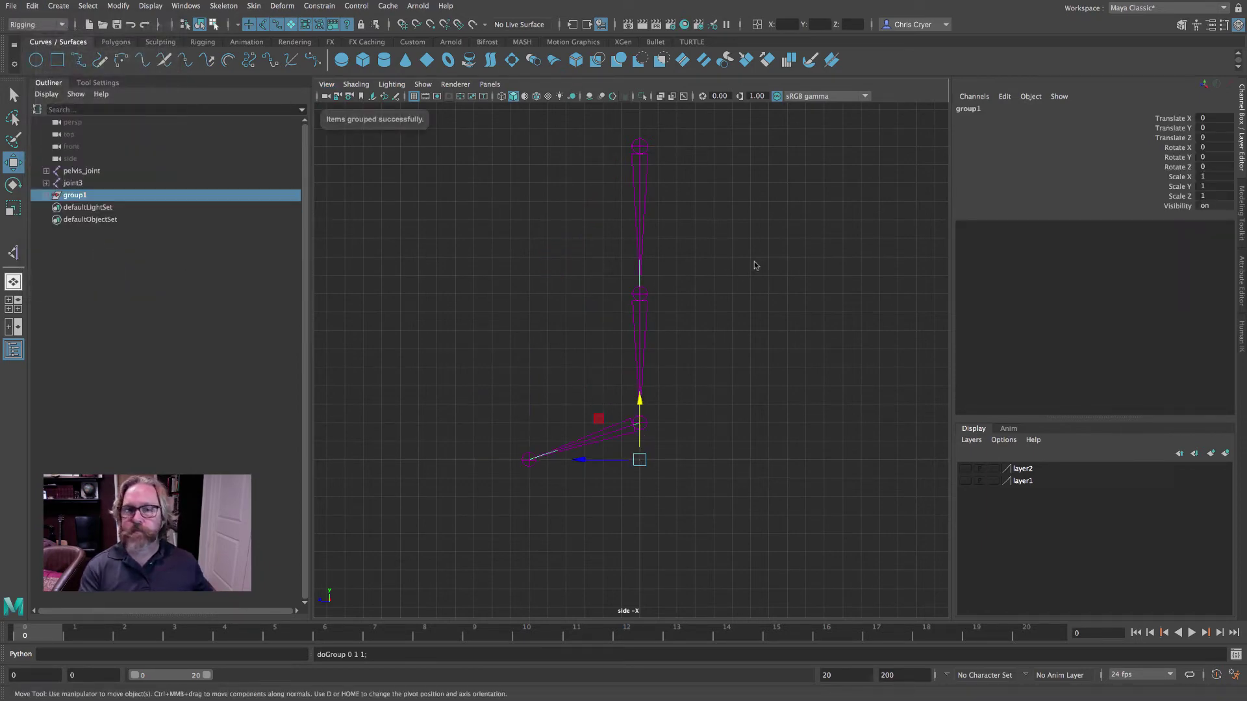
# Step: Switch to the perspective view and display the selection handle of the IK handle group
pyautogui.press('space')
pyautogui.press('space')
pyautogui.keyDown('alt'); pyautogui.moveTo(668, 301); pyautogui.dragTo(822, 319, button='right'); pyautogui.keyUp('alt')
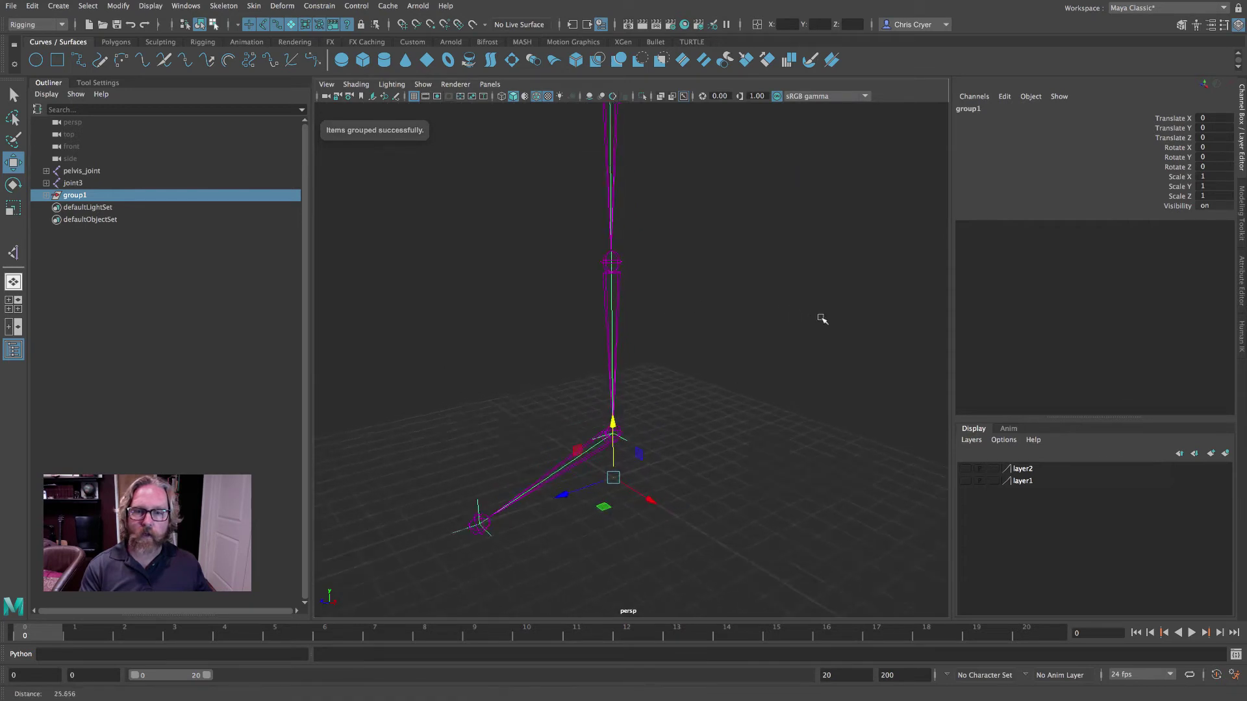
pyautogui.keyDown('alt'); pyautogui.moveTo(822, 319); pyautogui.dragTo(782, 306); pyautogui.keyUp('alt')
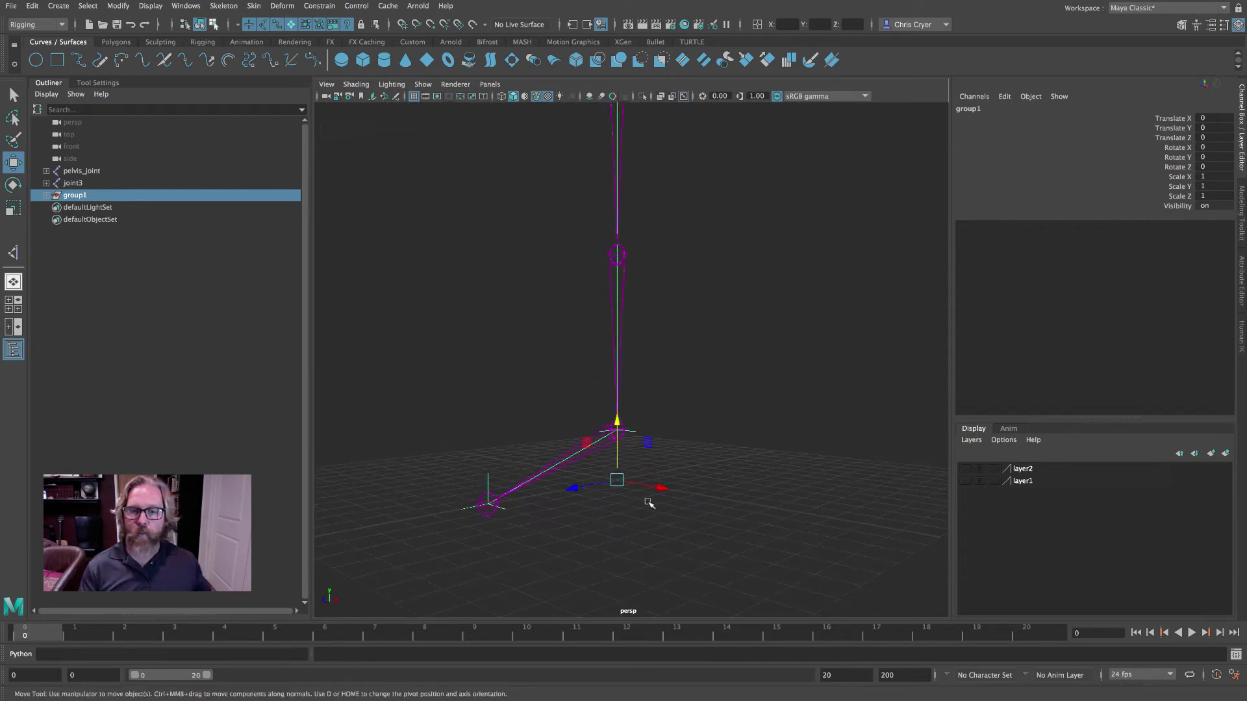
pyautogui.keyDown('alt'); pyautogui.moveTo(647, 503); pyautogui.dragTo(634, 518); pyautogui.keyUp('alt')
pyautogui.click(150, 5)
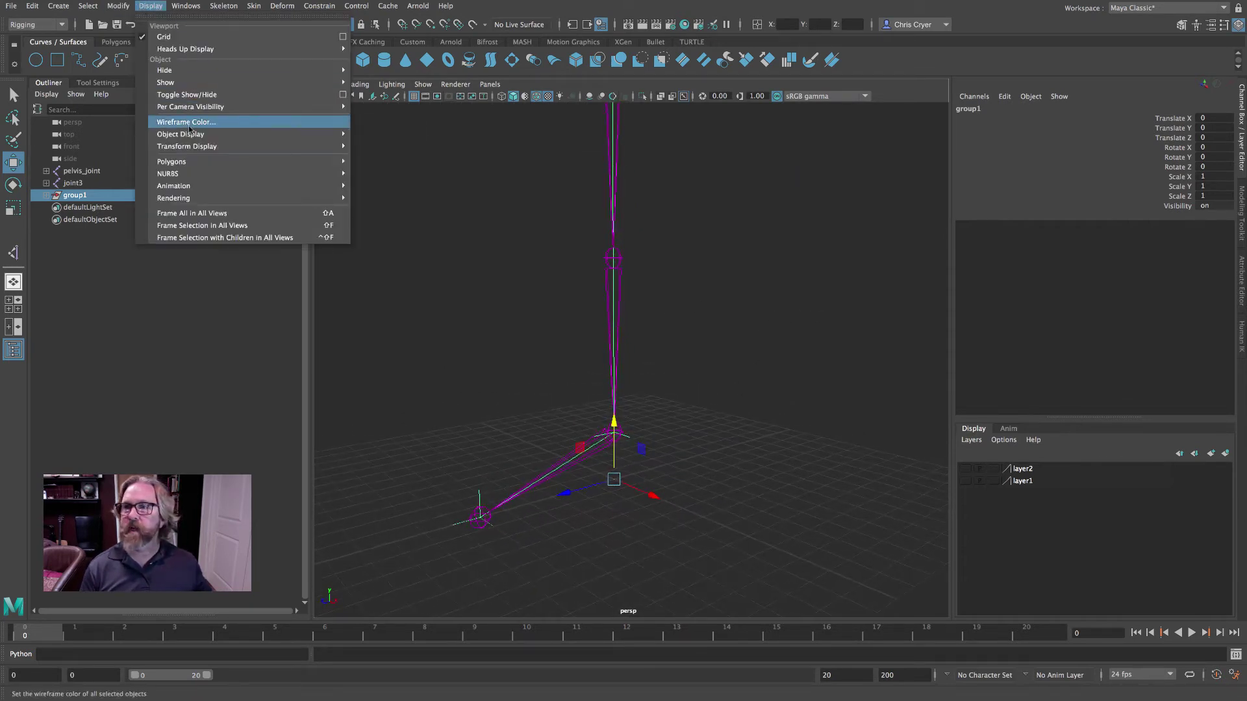
pyautogui.moveTo(194, 146)
pyautogui.click(449, 195)
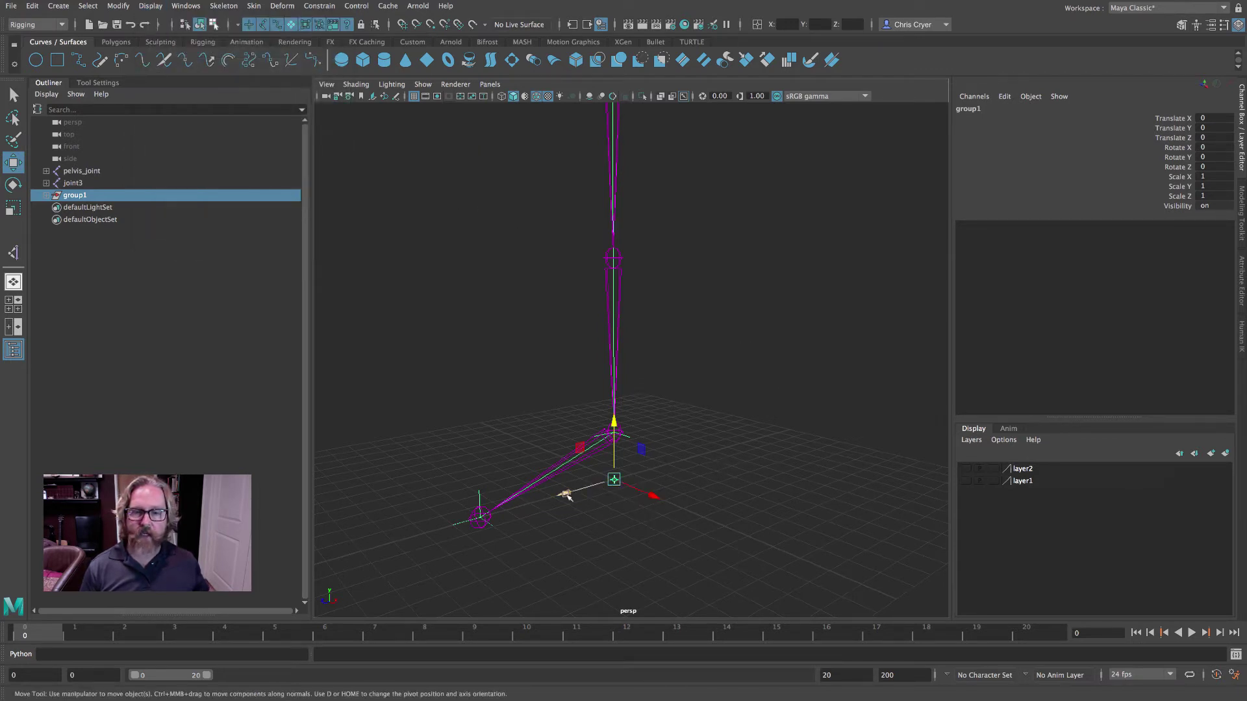
# Step: Undo a test move of the group, reposition only its selection handle well behind the leg, and restore object selection mode
pyautogui.moveTo(565, 493); pyautogui.dragTo(768, 501)
pyautogui.hotkey('ctrl', 'z')
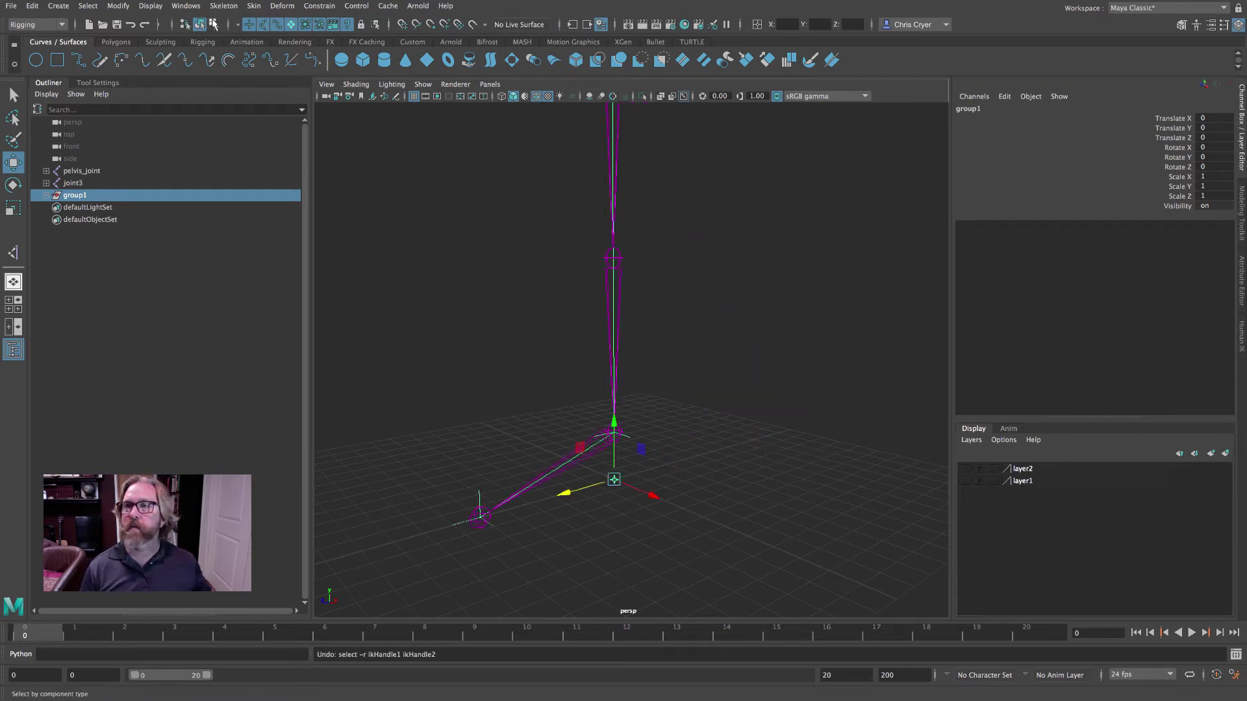
pyautogui.click(214, 24)
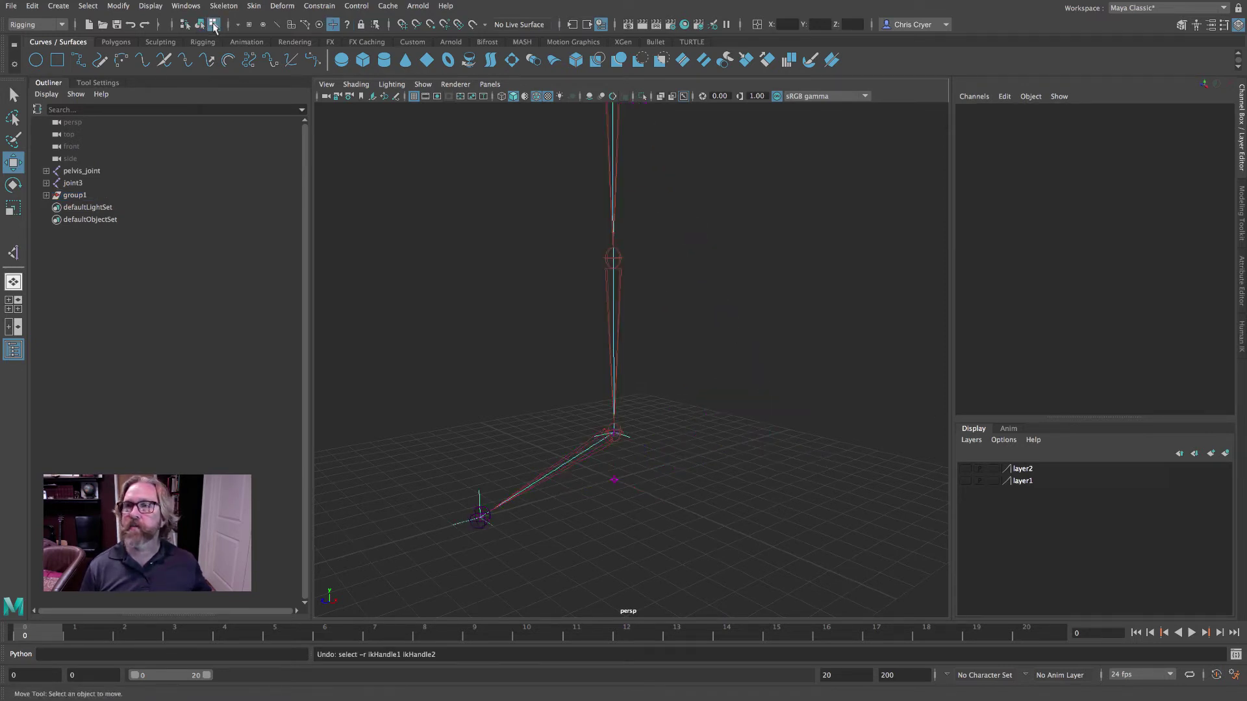
pyautogui.click(333, 24)
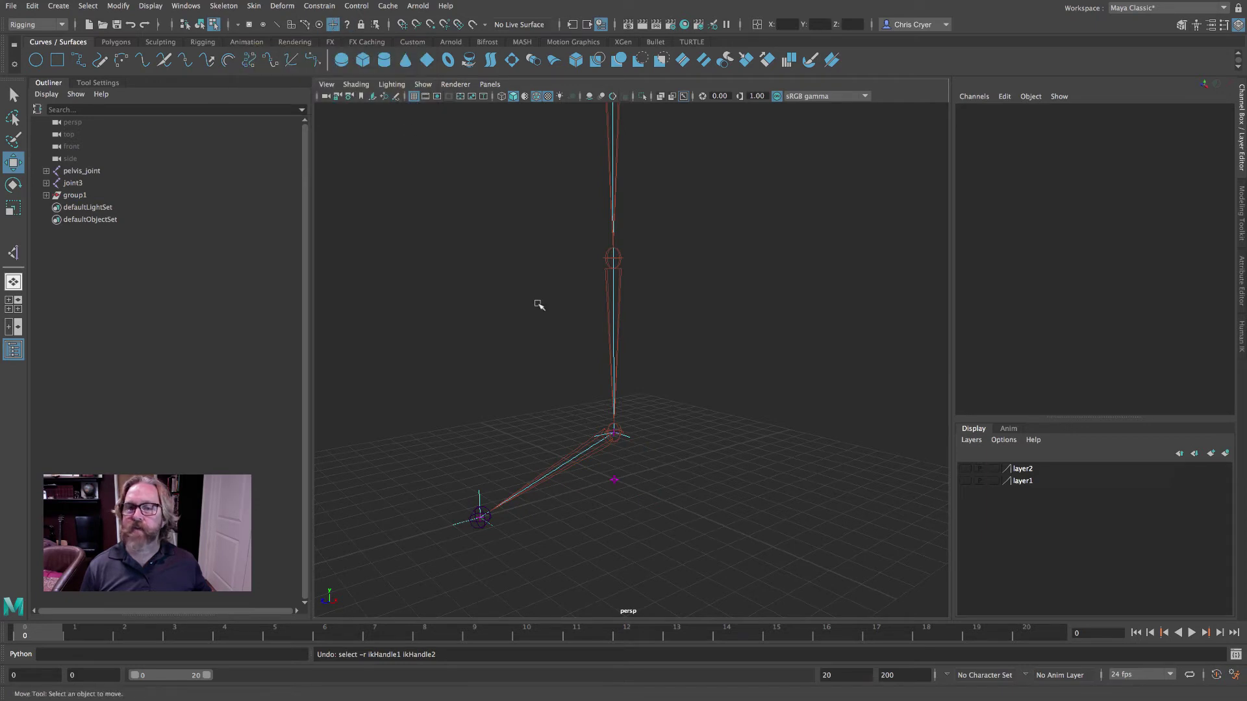
pyautogui.click(609, 477)
pyautogui.moveTo(566, 496); pyautogui.dragTo(649, 431)
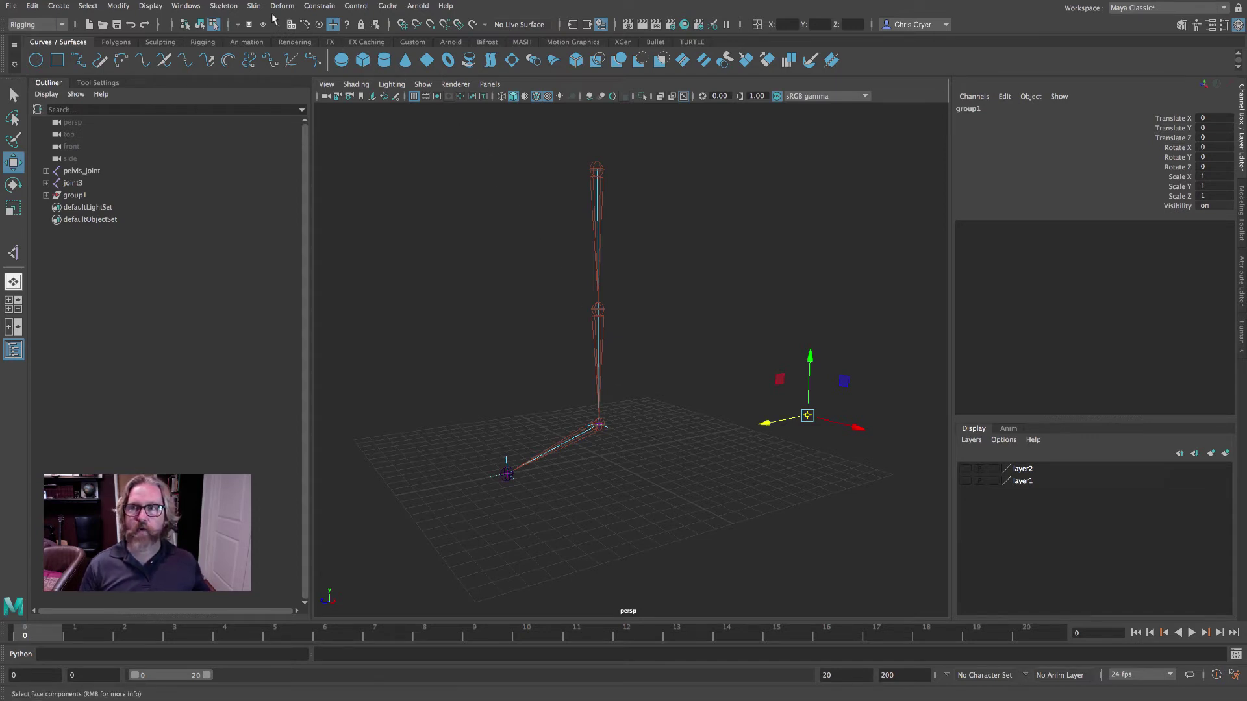
pyautogui.click(199, 24)
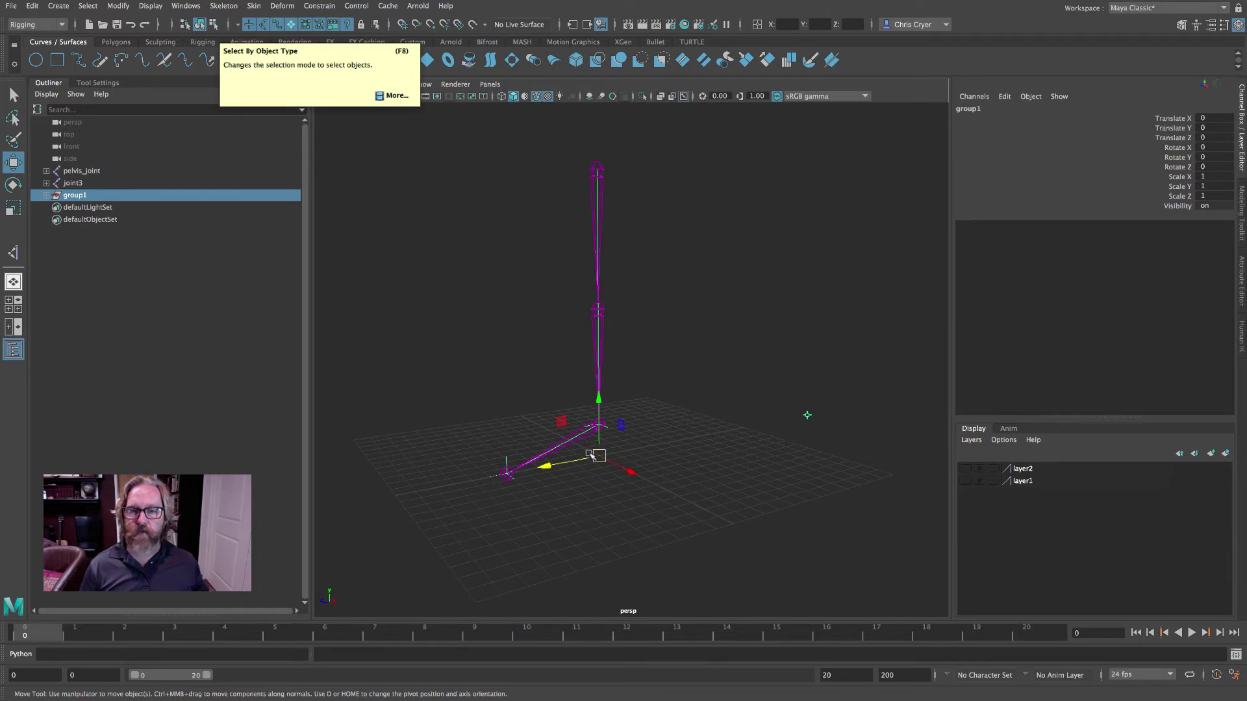
# Step: Move the IK handle group's pivot point from the origin to the toe joint
pyautogui.keyDown('alt'); pyautogui.moveTo(593, 486); pyautogui.dragTo(762, 412, button='right'); pyautogui.keyUp('alt')
pyautogui.press('d')
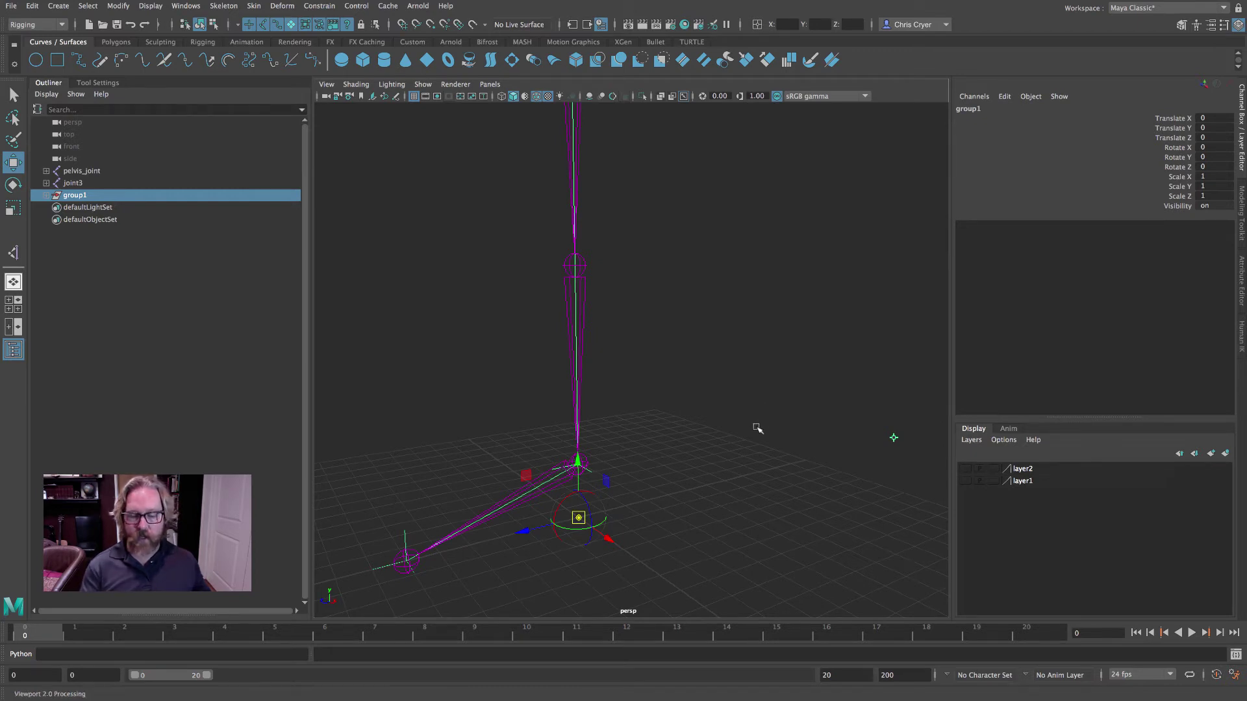
pyautogui.click(423, 590)
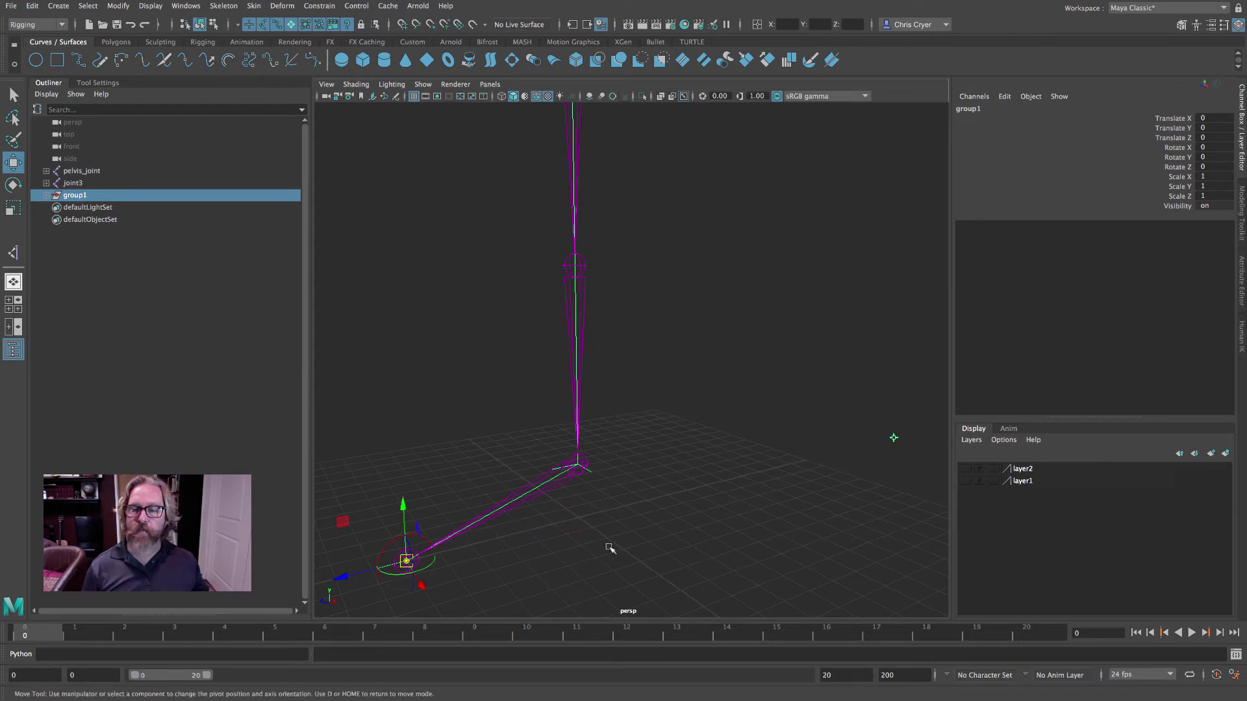
pyautogui.press('d')
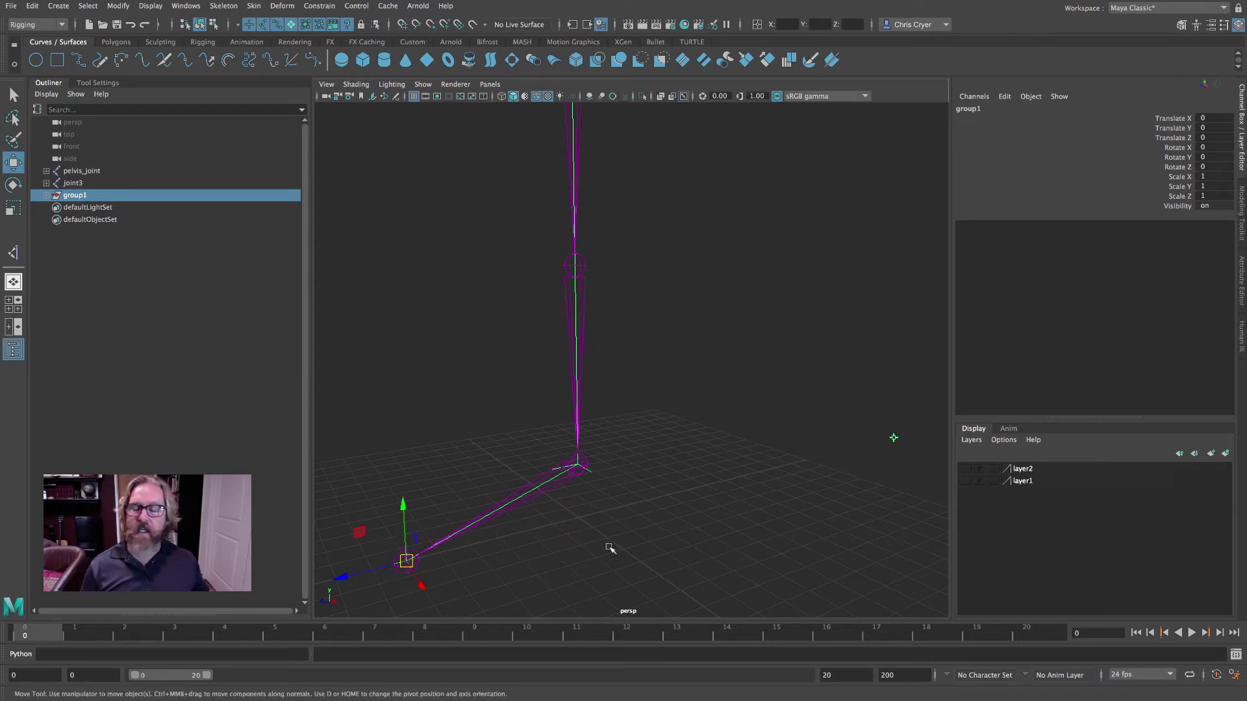
# Step: Try raising the IK handle group to check that the leg bends, and undo the lift
pyautogui.keyDown('alt'); pyautogui.moveTo(799, 398); pyautogui.dragTo(671, 390, button='right'); pyautogui.keyUp('alt')
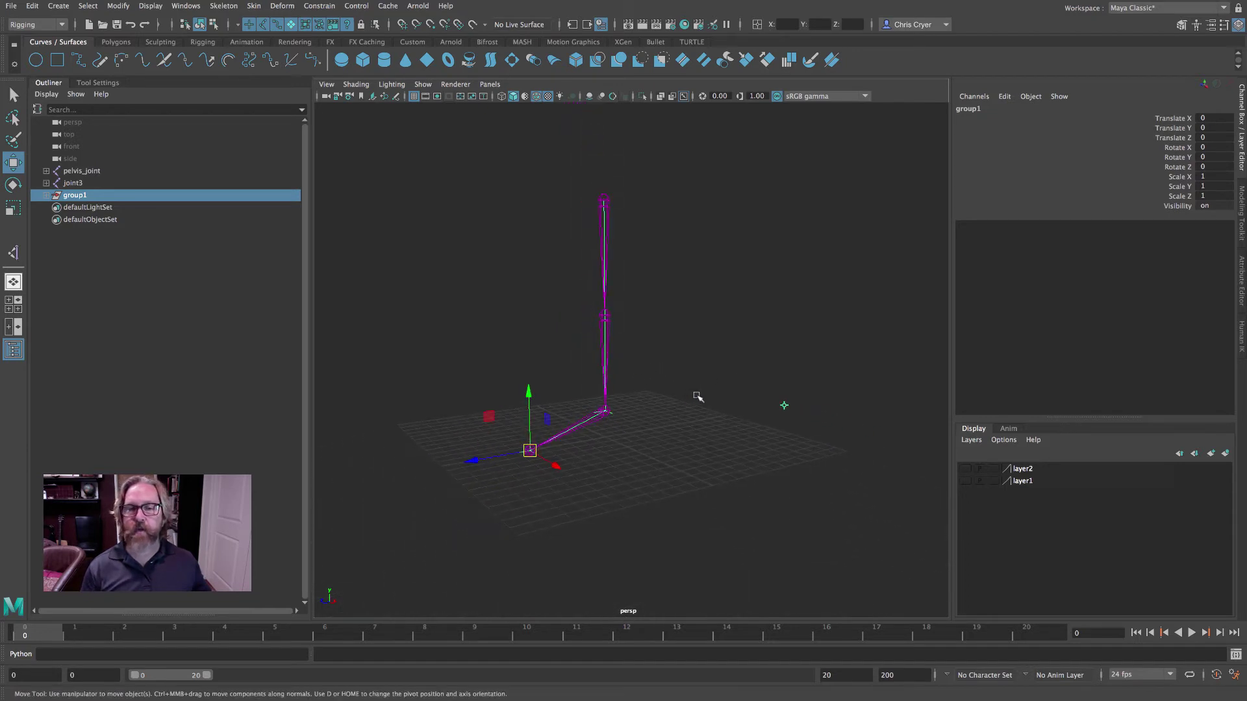
pyautogui.click(465, 289)
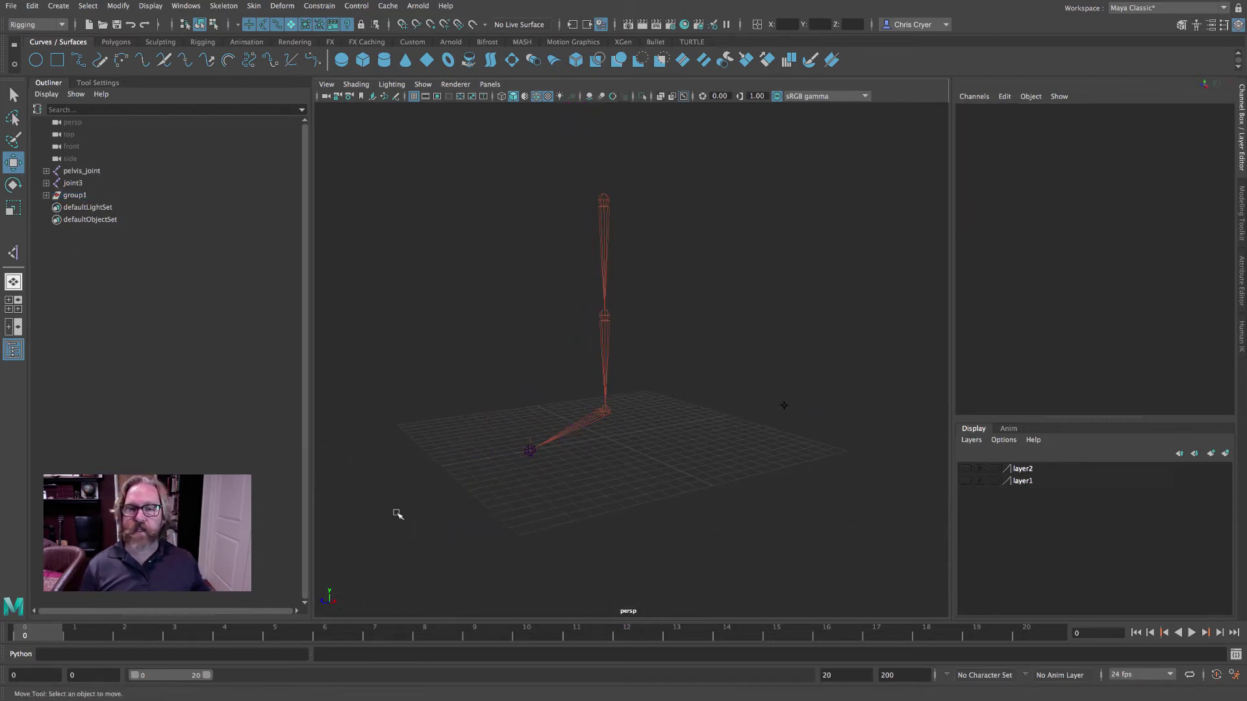
pyautogui.hotkey('ctrl', 'z')
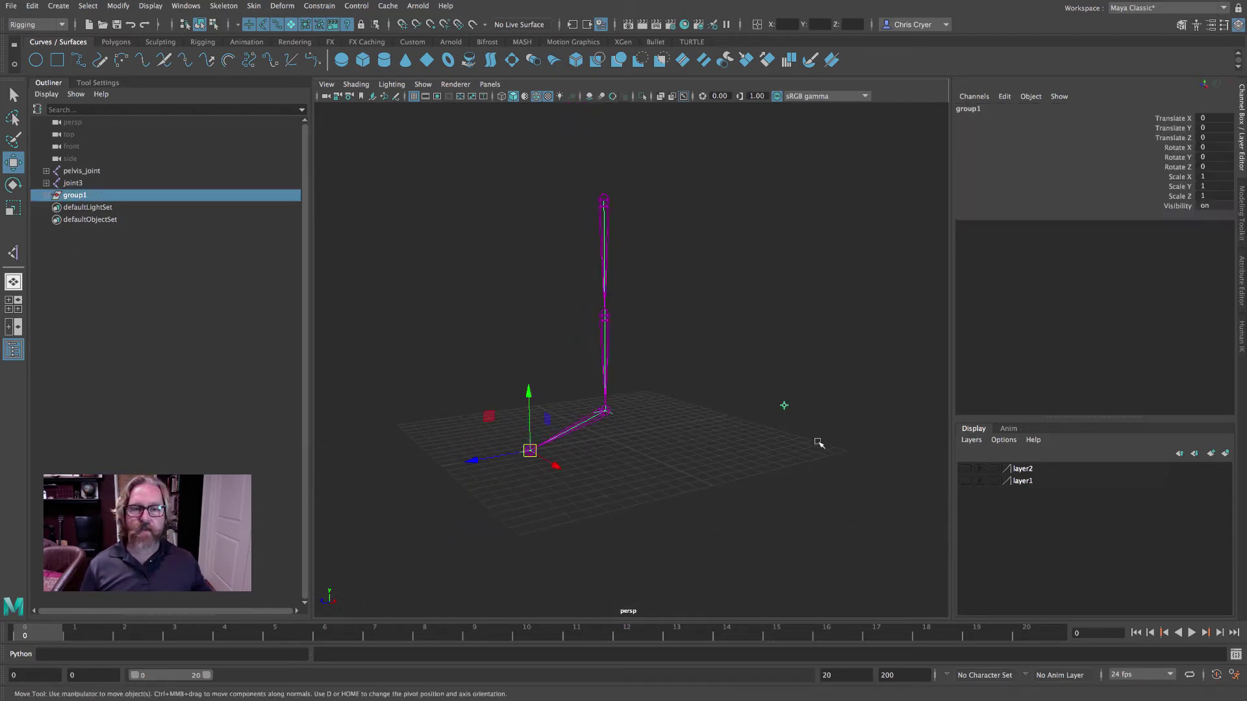
pyautogui.moveTo(529, 392); pyautogui.dragTo(526, 330)
pyautogui.hotkey('ctrl', 'z')
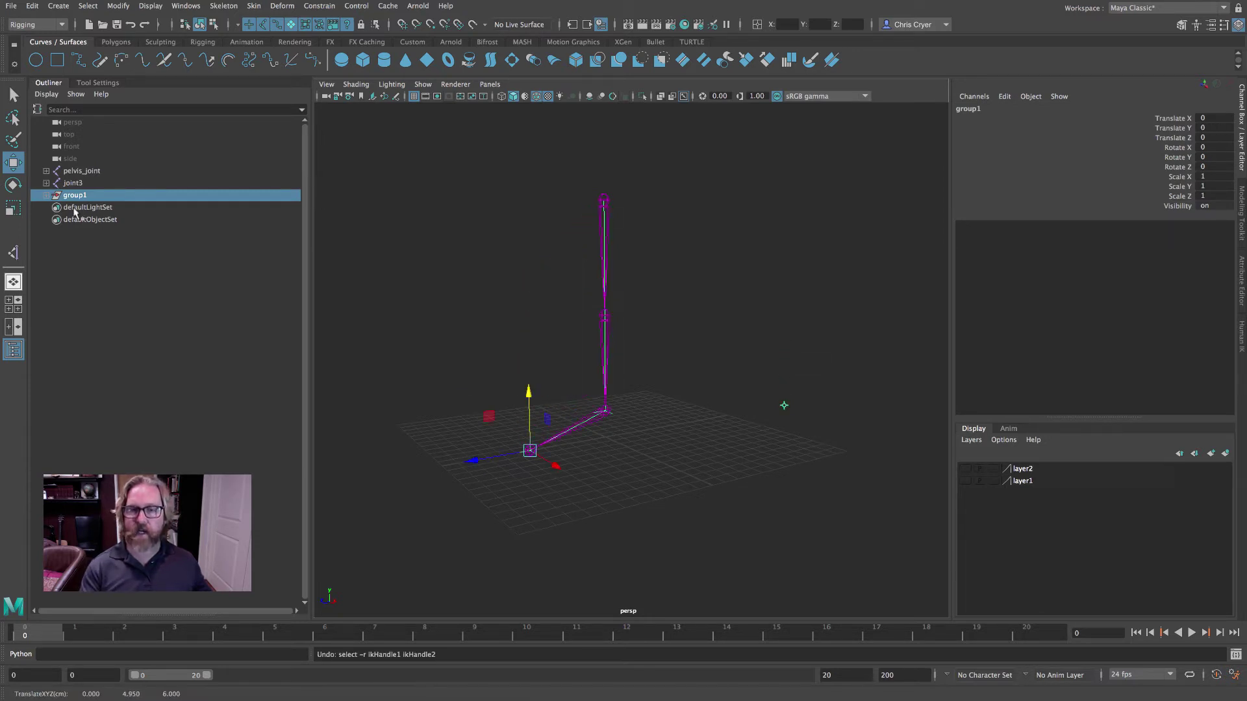
# Step: Try rotating the IK handle group about the toe pivot and moving it backward, undoing both test transforms
pyautogui.press('e')
pyautogui.moveTo(483, 393); pyautogui.dragTo(571, 467)
pyautogui.press('w')
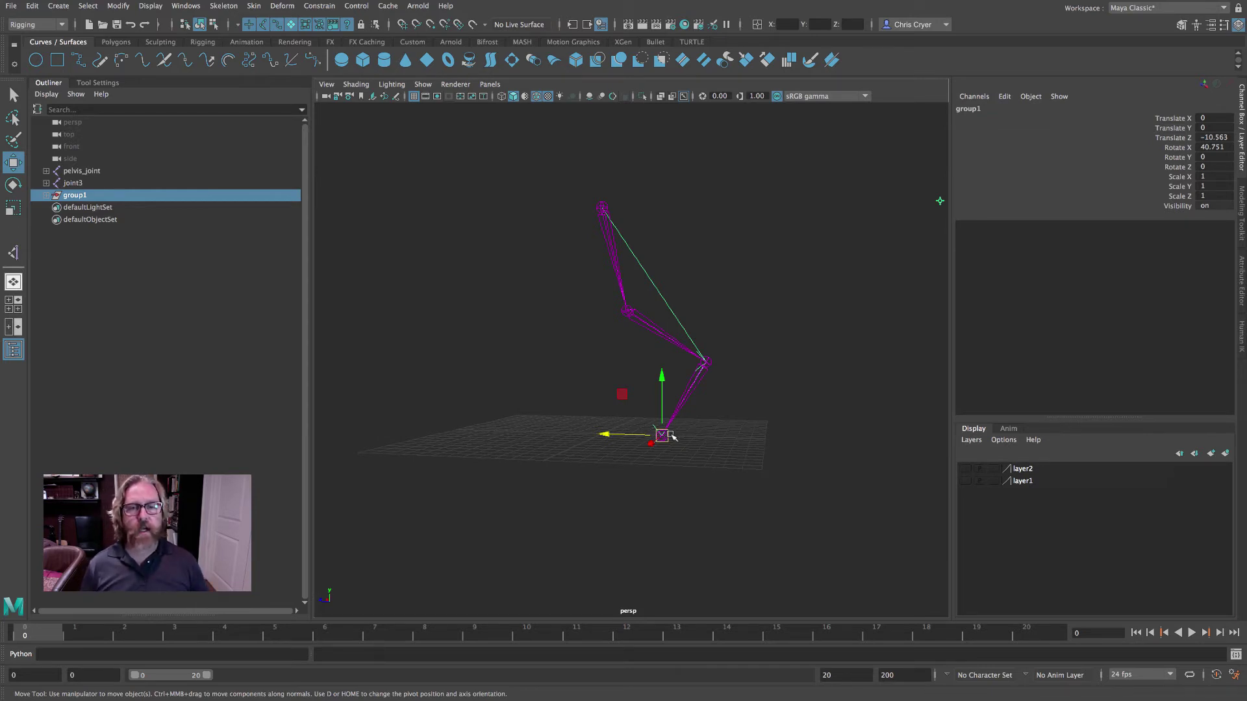
pyautogui.hotkey('ctrl', 'z')
pyautogui.hotkey('ctrl', 'z')
pyautogui.hotkey('ctrl', 'z')
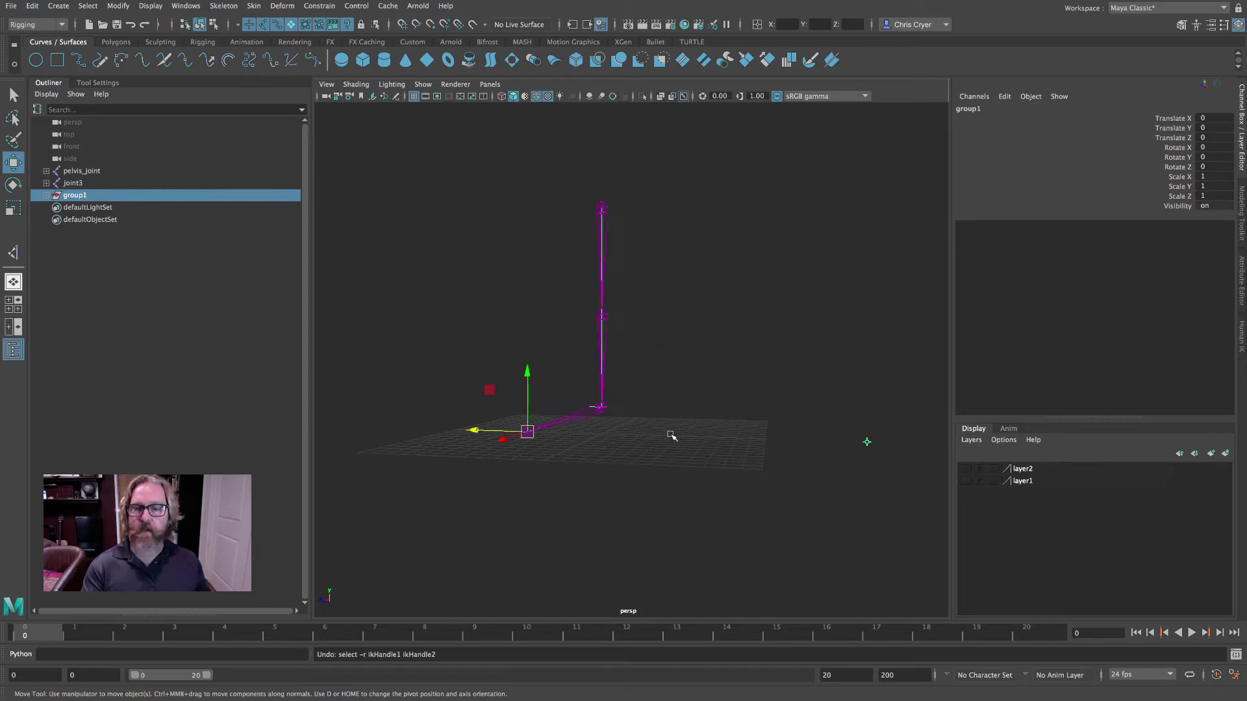
pyautogui.keyDown('alt'); pyautogui.moveTo(640, 430); pyautogui.dragTo(743, 446); pyautogui.keyUp('alt')
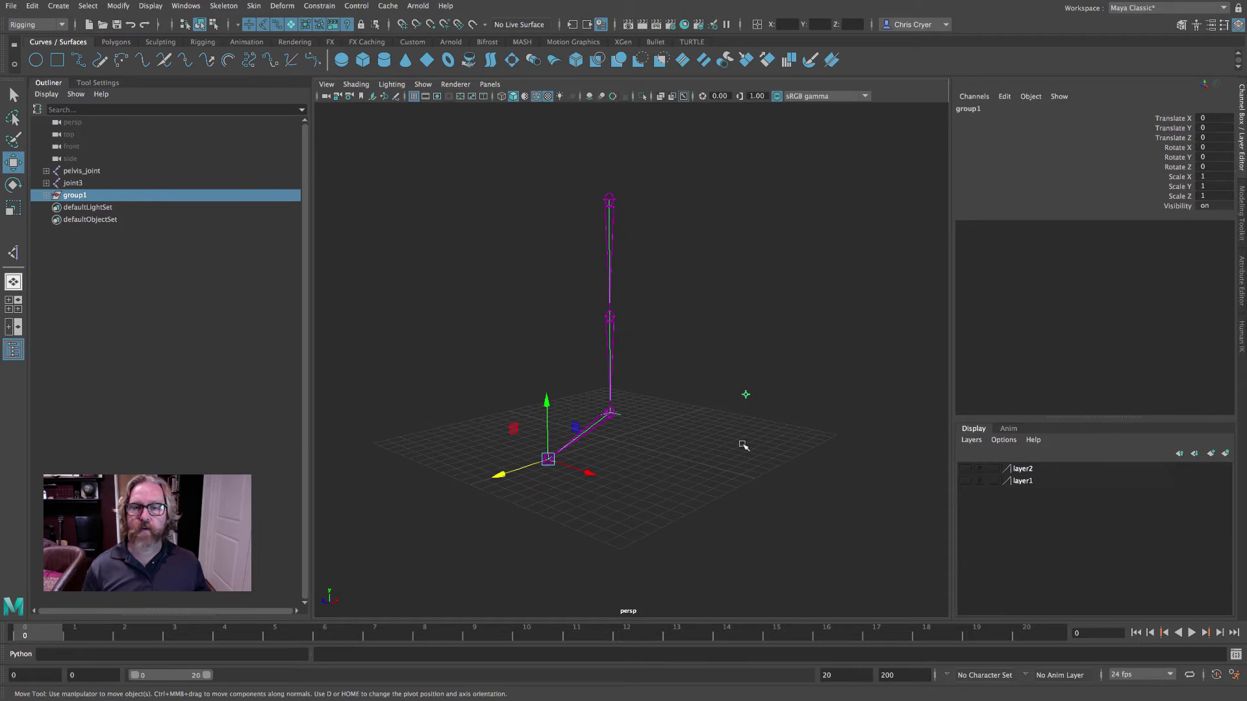
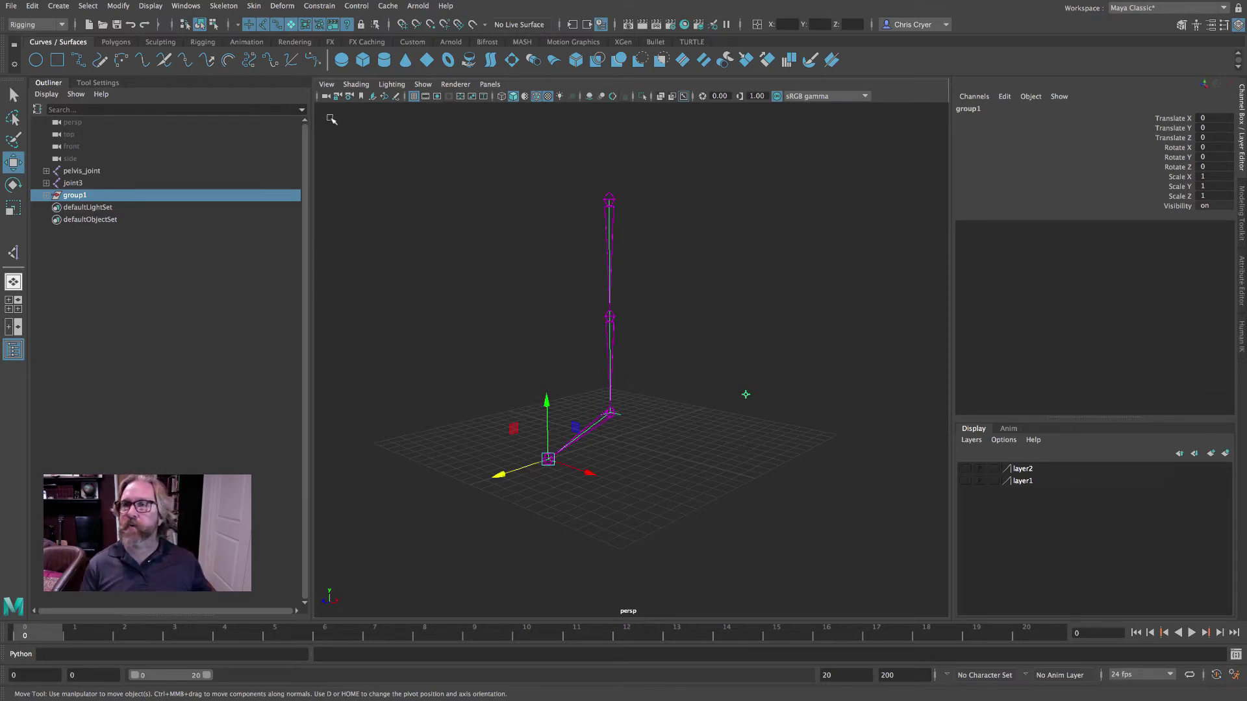
# Step: Lighten the 3D view background to a medium grey in the color settings
pyautogui.click(186, 6)
pyautogui.moveTo(244, 124)
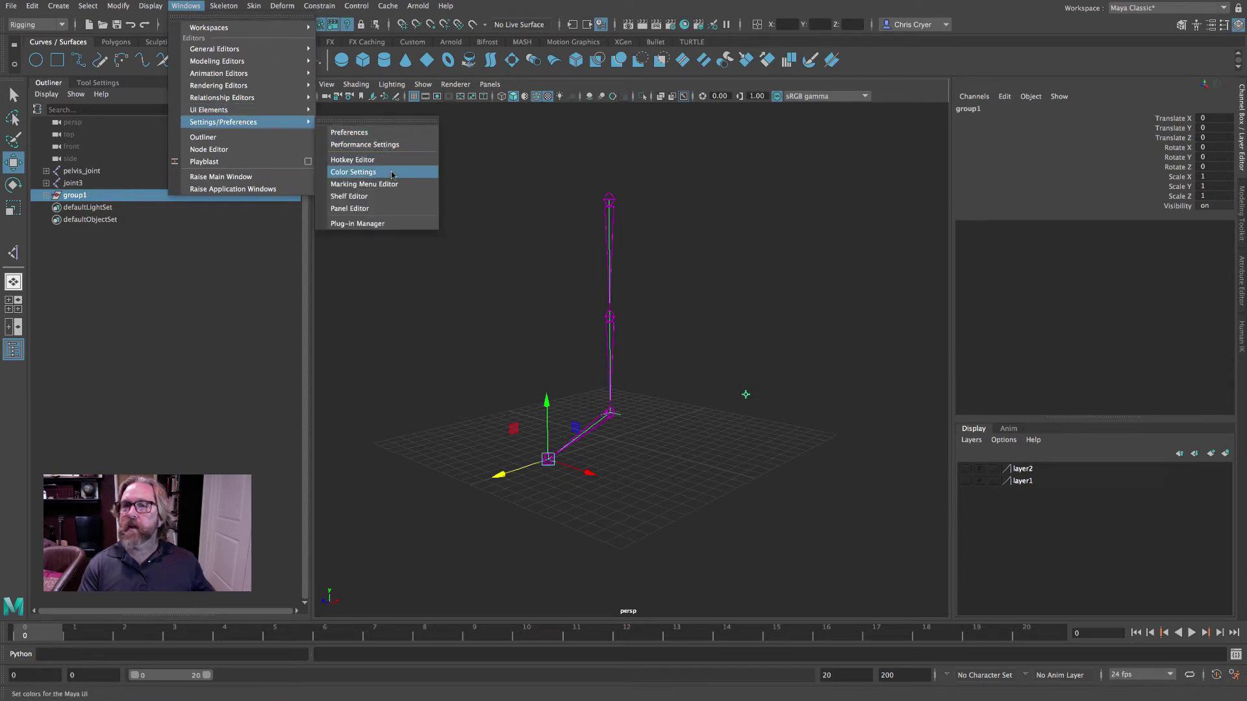
pyautogui.click(393, 174)
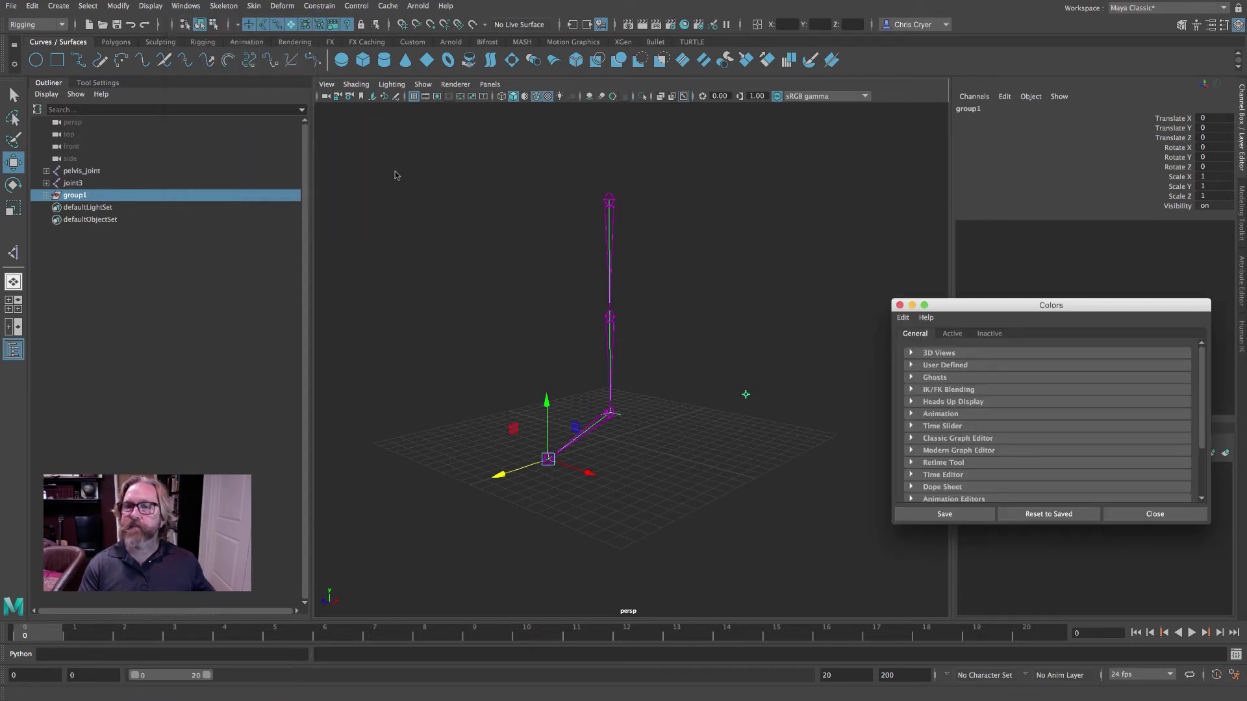
pyautogui.click(911, 353)
pyautogui.moveTo(1083, 365); pyautogui.dragTo(1117, 365)
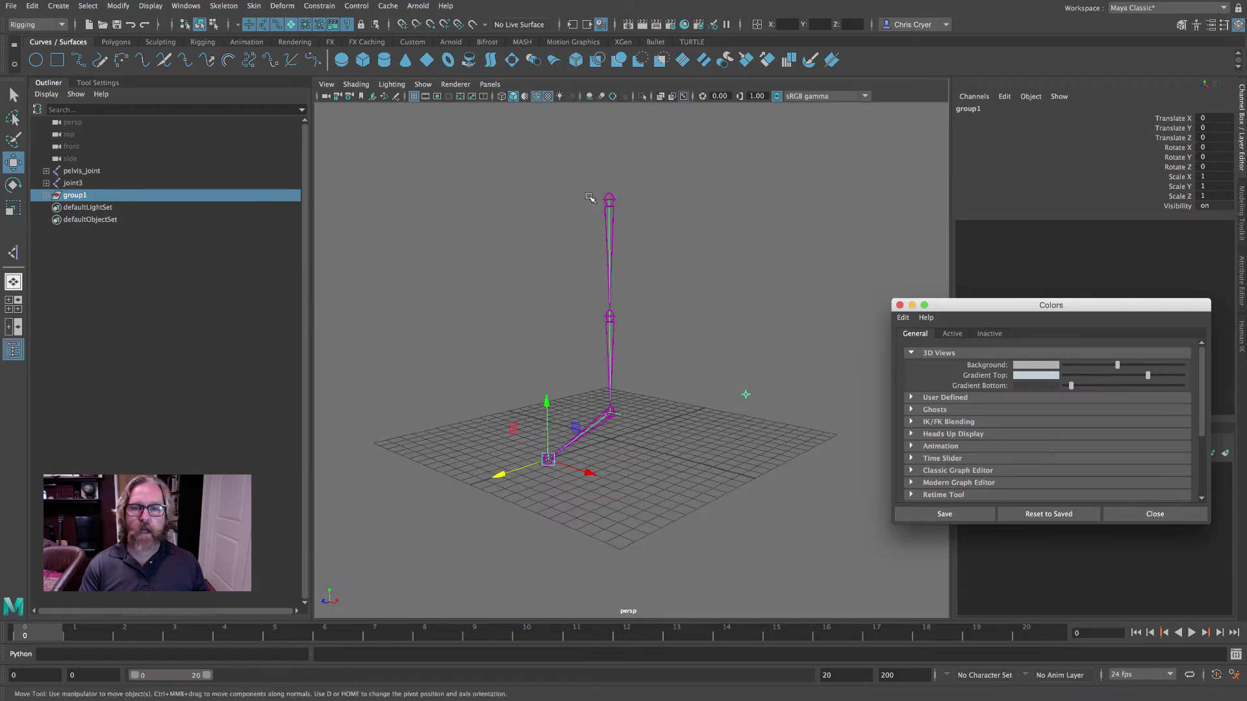
# Step: Delete the practice leg's joint chain and the leftover IK handle group
pyautogui.moveTo(590, 198); pyautogui.dragTo(652, 232)
pyautogui.press('Delete')
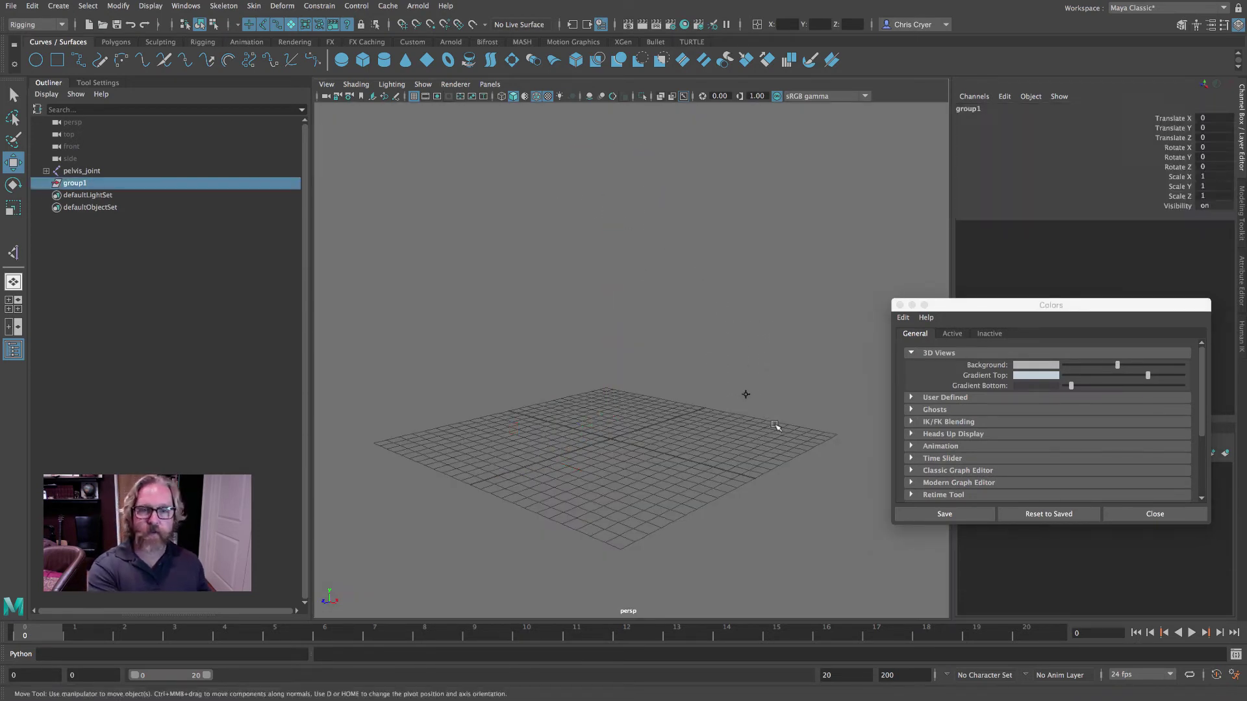
pyautogui.press('Delete')
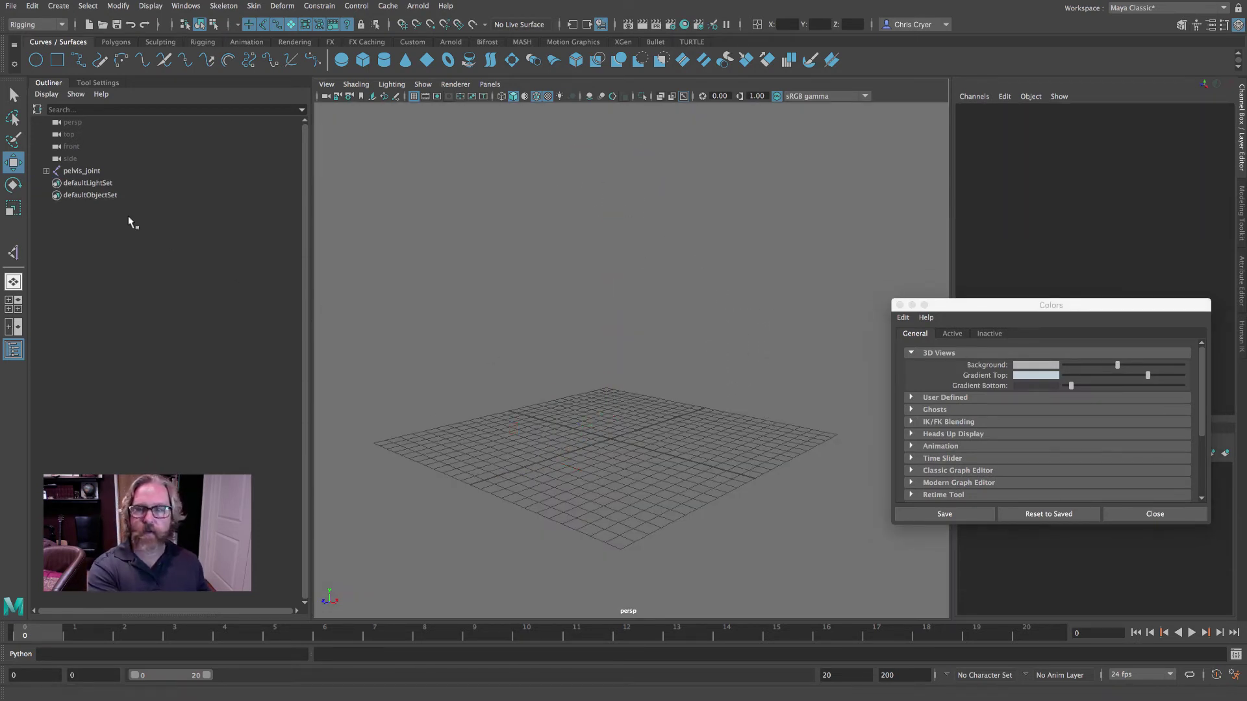
# Step: With the Colors window closed, expand the full pelvis joint hierarchy and make the robot's layer1 and layer2 visible
pyautogui.keyDown('shift'); pyautogui.click(46, 171); pyautogui.keyUp('shift')
pyautogui.click(899, 305)
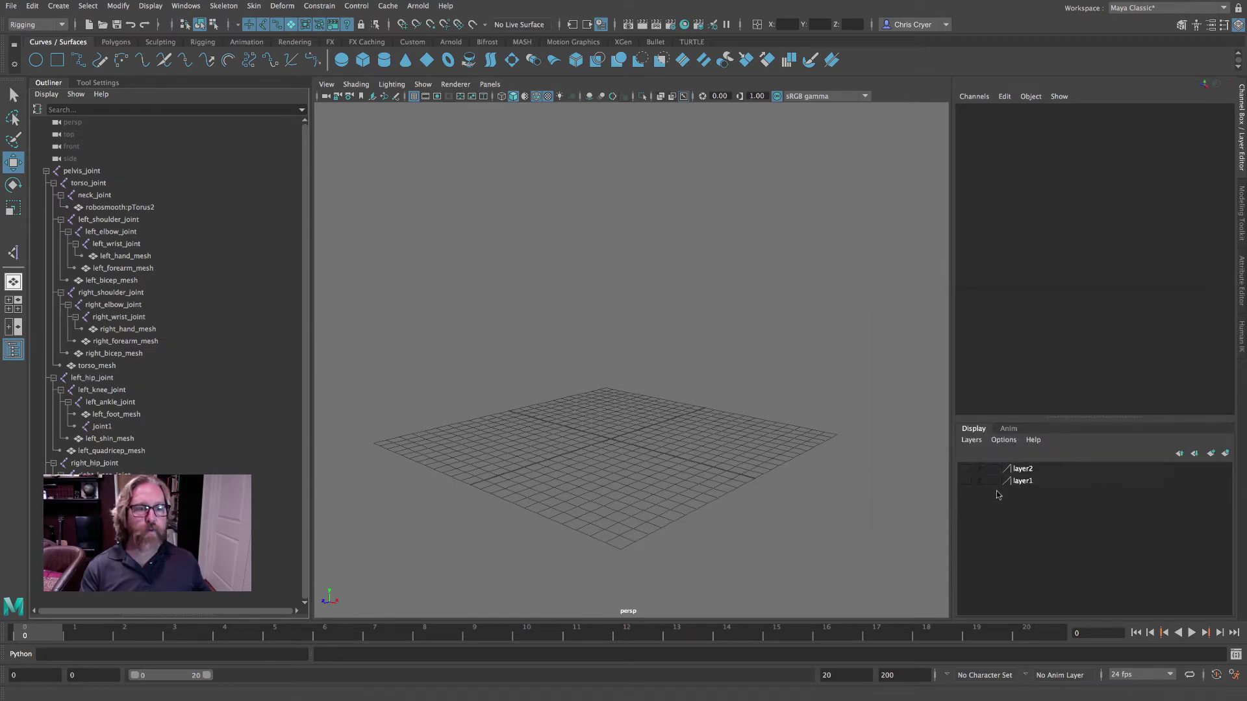
pyautogui.click(966, 480)
pyautogui.keyDown('alt'); pyautogui.moveTo(721, 351); pyautogui.dragTo(747, 353); pyautogui.keyUp('alt')
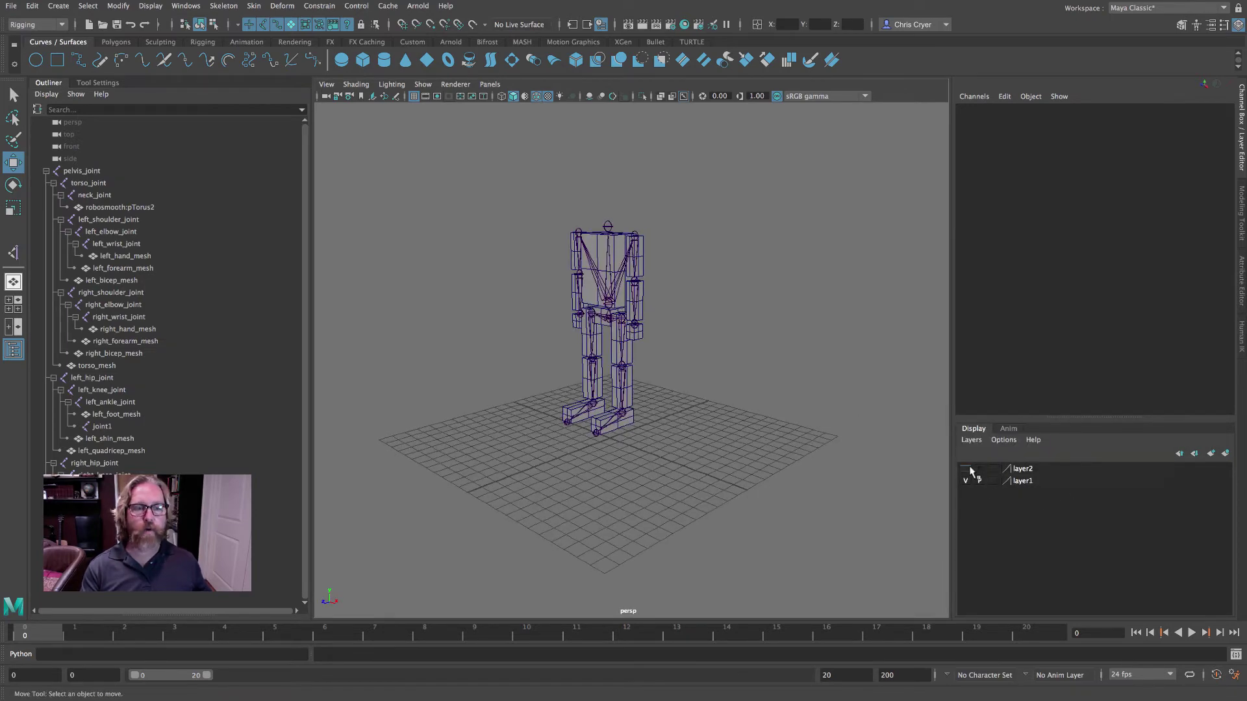
pyautogui.click(966, 468)
pyautogui.scroll(5, 730, 396)
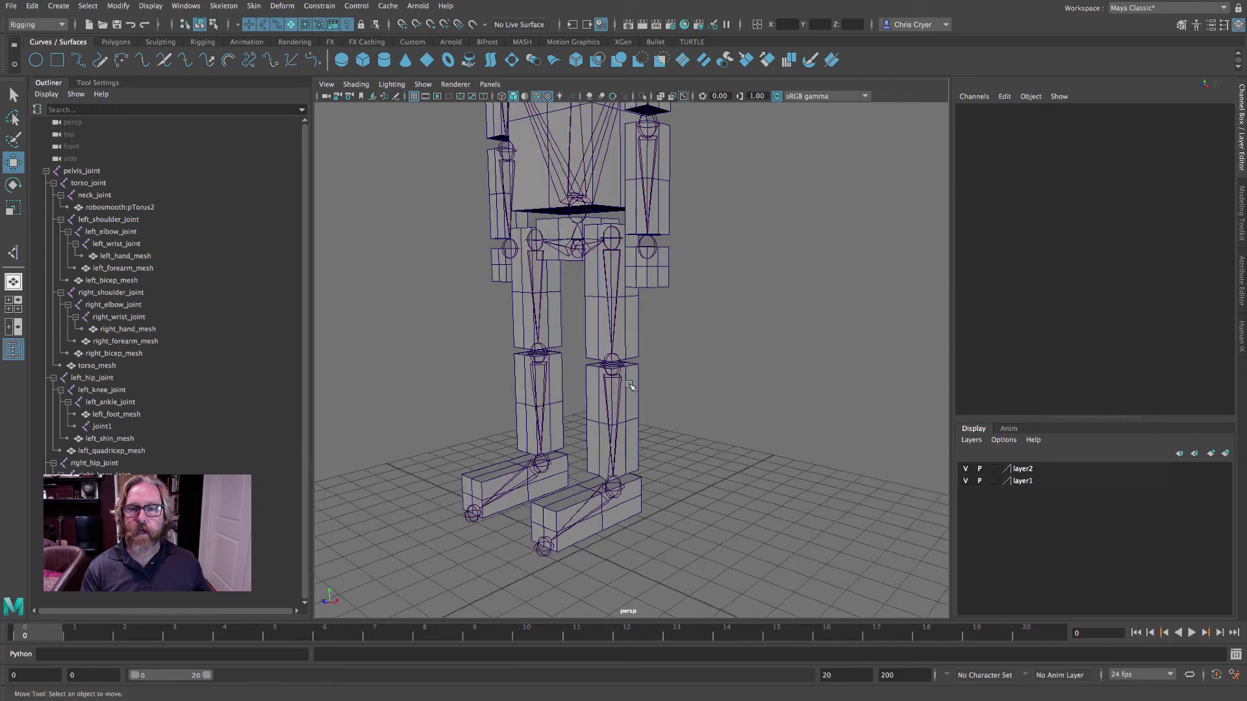
# Step: Bend the left knee joint about 49 degrees on Rotate Z and set that pose as its preferred angle
pyautogui.click(614, 369)
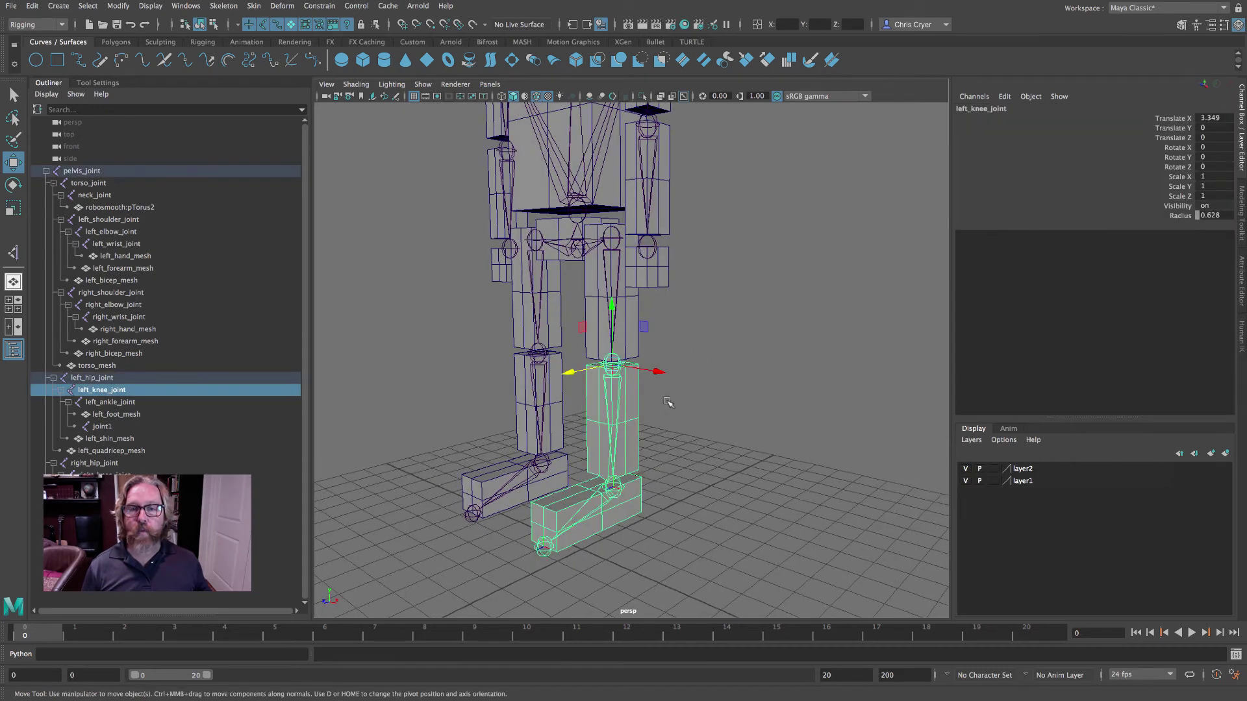
pyautogui.click(13, 185)
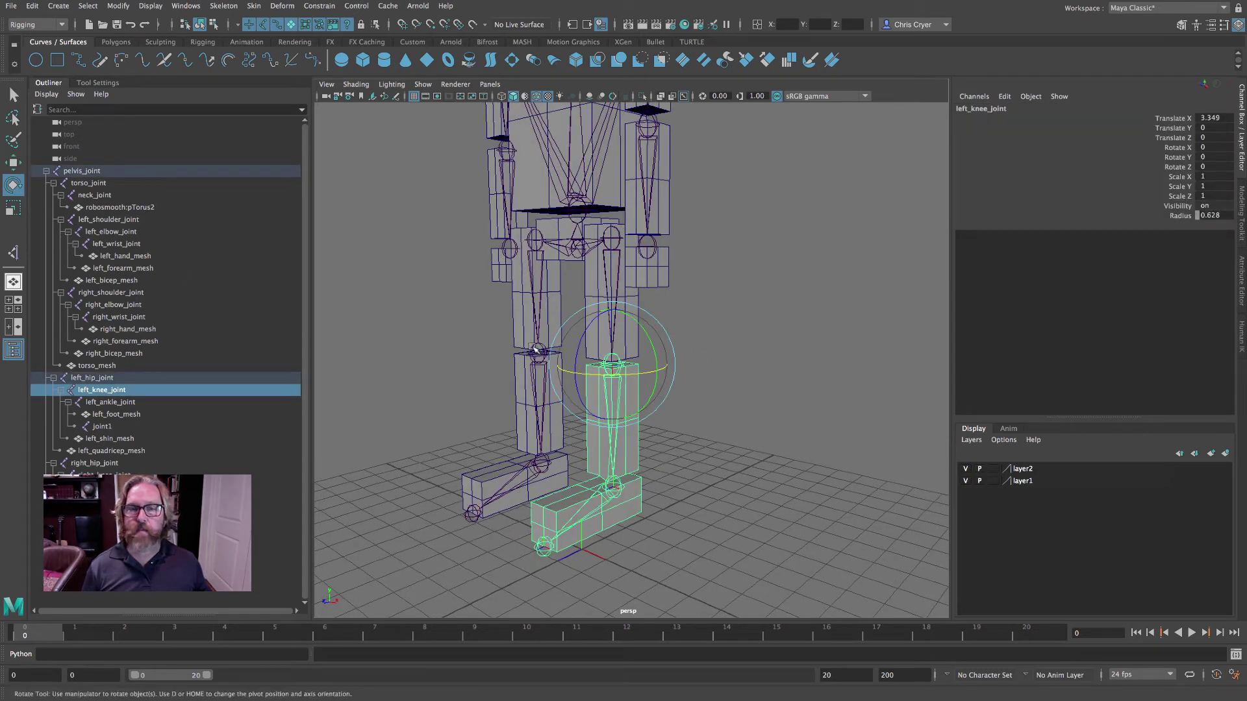
pyautogui.moveTo(582, 337); pyautogui.dragTo(578, 401)
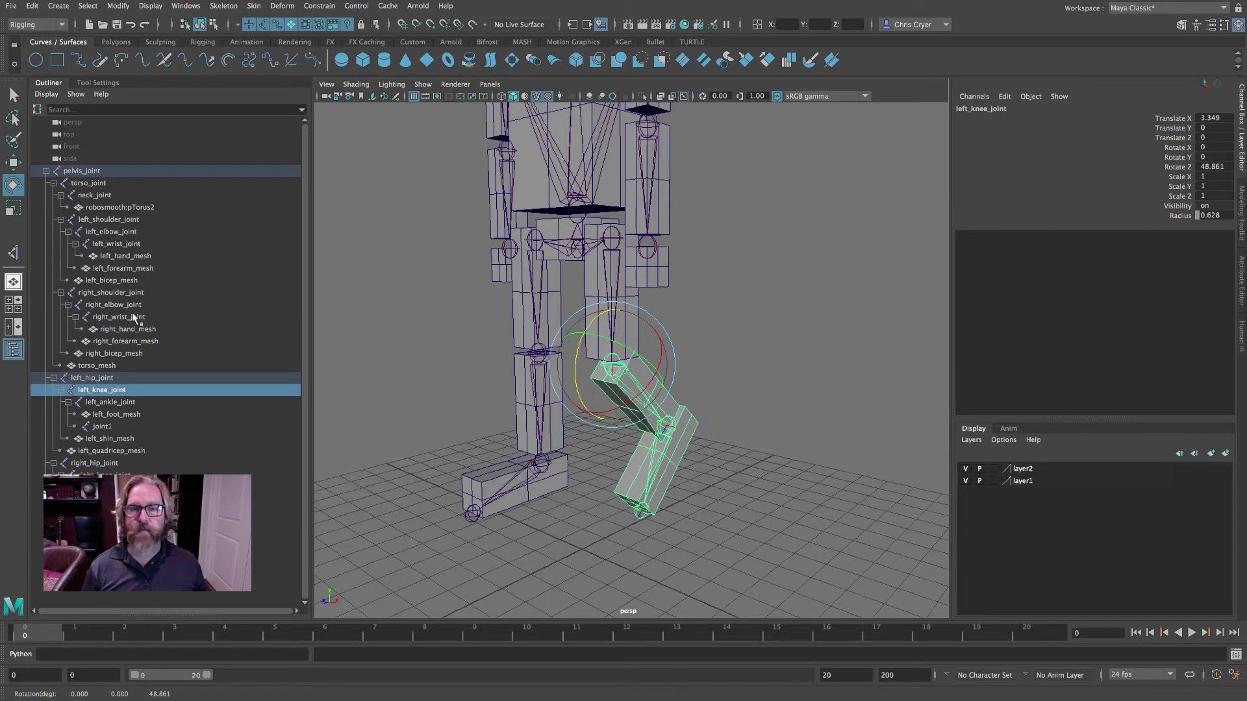
pyautogui.click(221, 6)
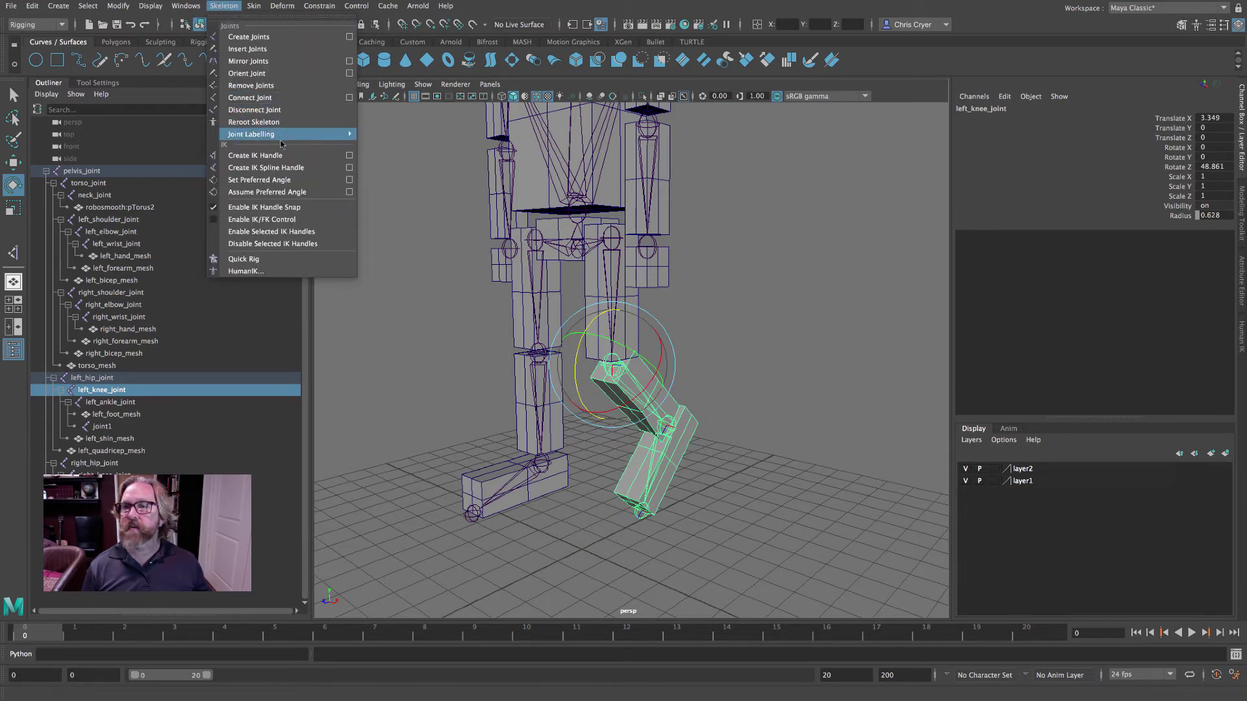
pyautogui.click(282, 180)
# Step: Set the left knee joint's Rotate Z to 0 and clear the selection
pyautogui.doubleClick(1209, 167)
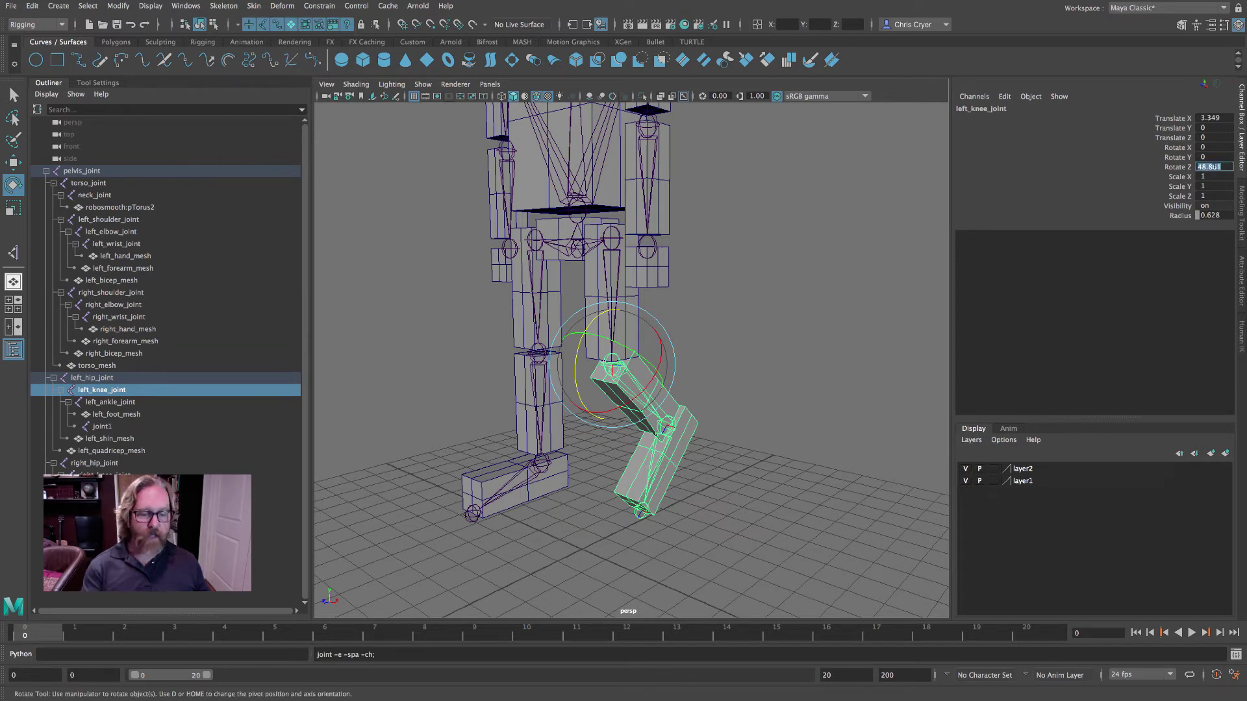
pyautogui.write('0')
pyautogui.press('Return')
pyautogui.click(834, 198)
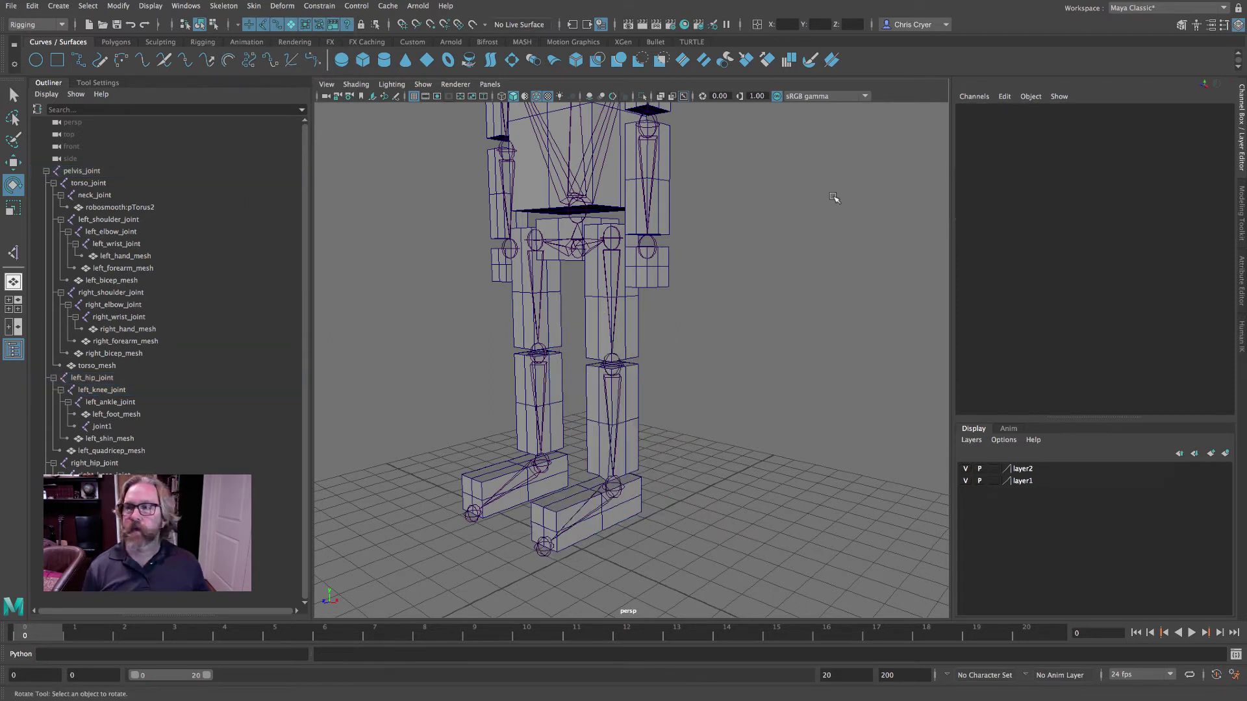
# Step: Create an IK handle from the left hip joint to the left ankle joint
pyautogui.click(222, 6)
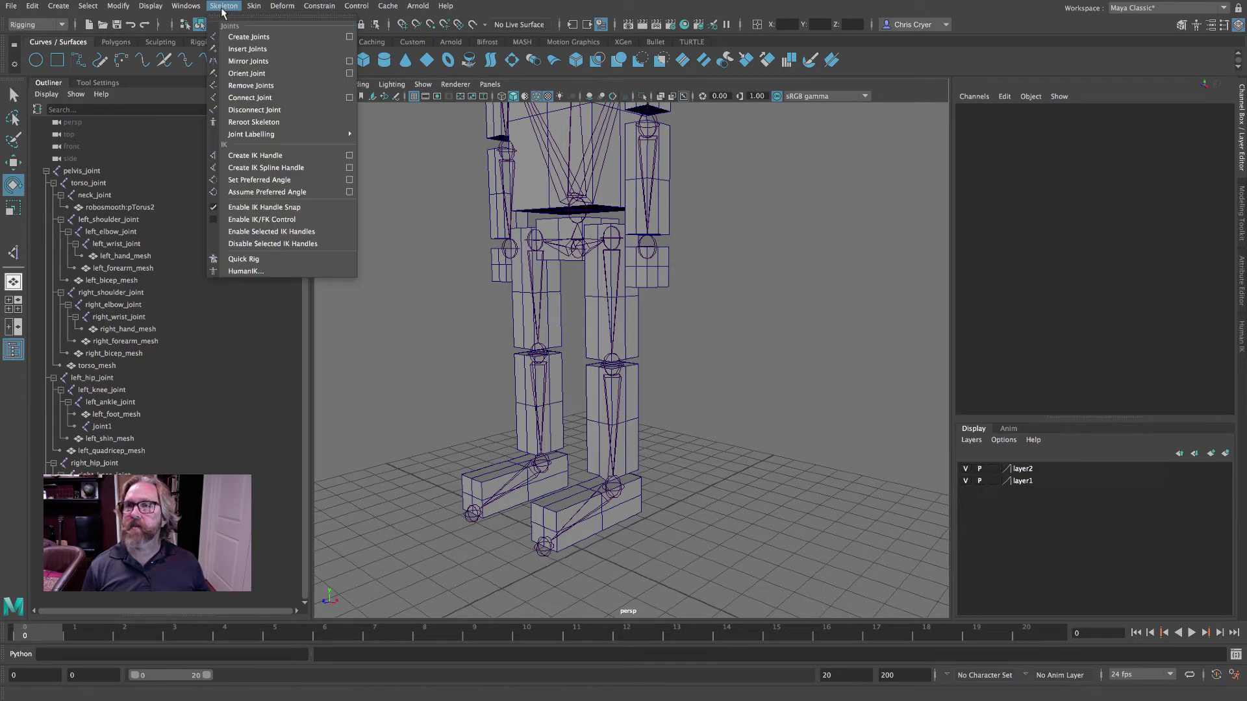
pyautogui.click(277, 156)
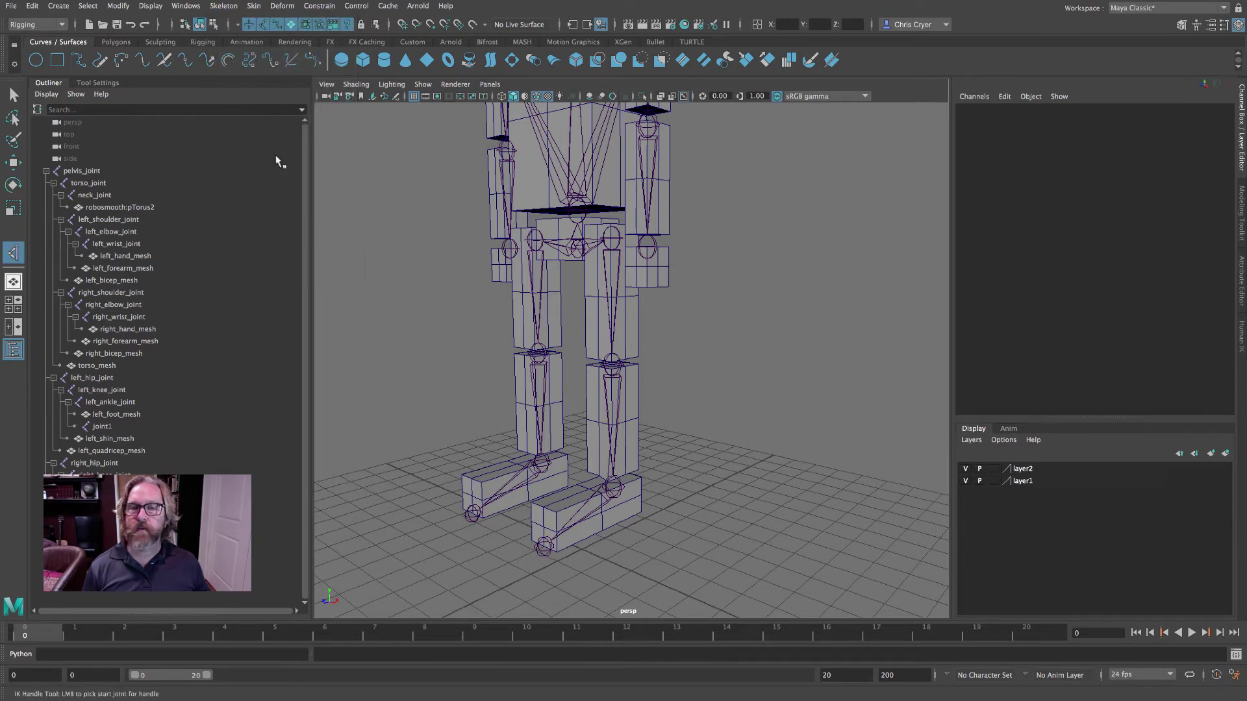
pyautogui.click(611, 241)
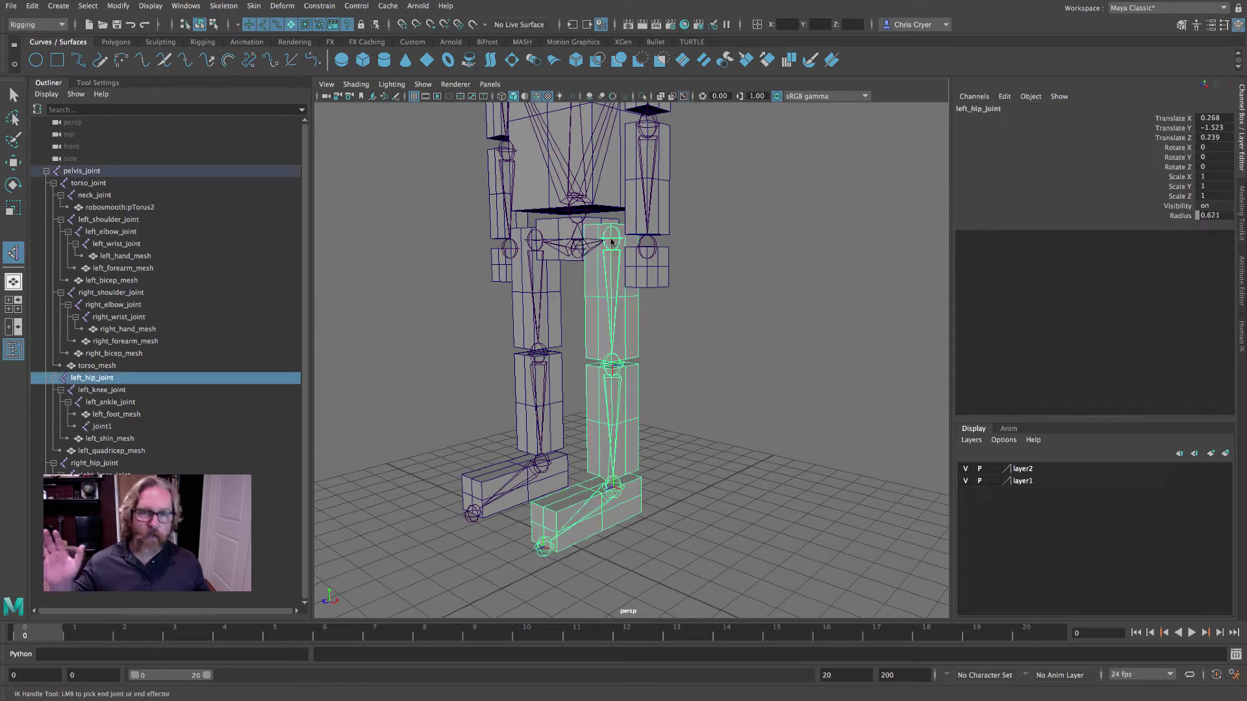
pyautogui.click(617, 492)
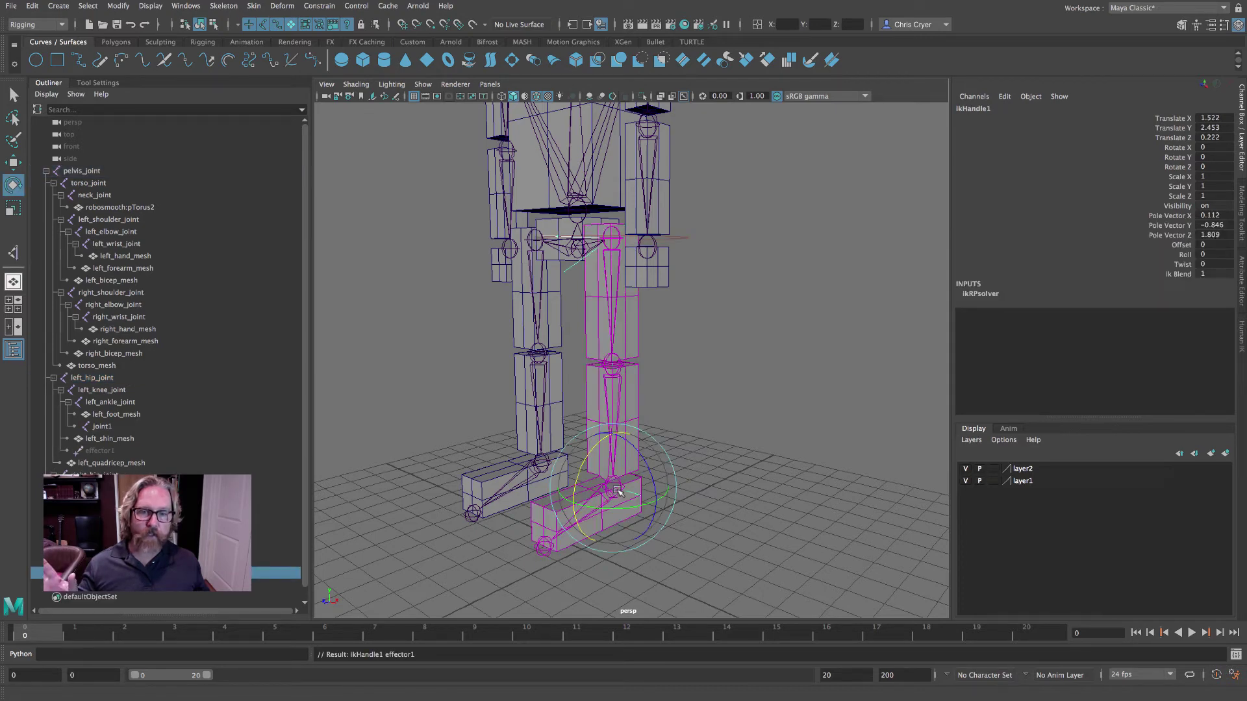
# Step: Try raising the new ankle IK handle vertically to bend the left leg, and undo the move
pyautogui.press('w')
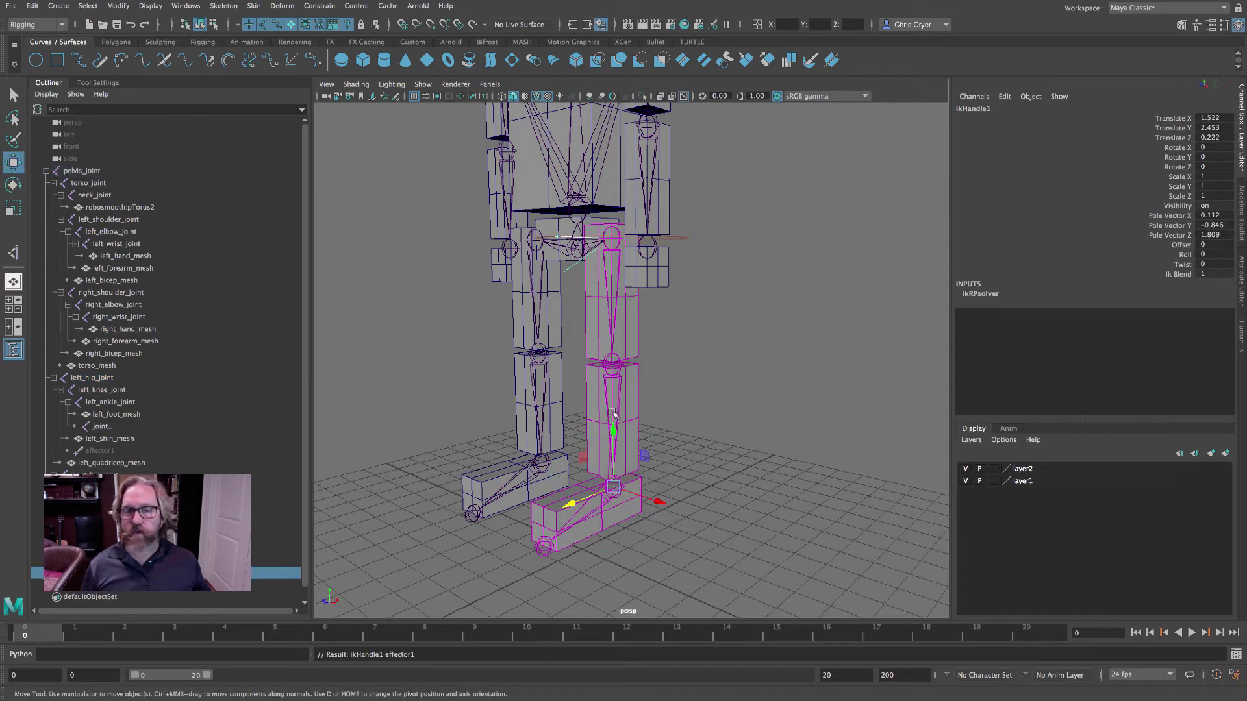
pyautogui.moveTo(613, 415); pyautogui.dragTo(613, 356)
pyautogui.keyDown('alt'); pyautogui.moveTo(668, 404); pyautogui.dragTo(653, 465); pyautogui.keyUp('alt')
pyautogui.hotkey('ctrl', 'z')
pyautogui.hotkey('ctrl', 'z')
pyautogui.hotkey('ctrl', 'z')
pyautogui.hotkey('ctrl', 'z')
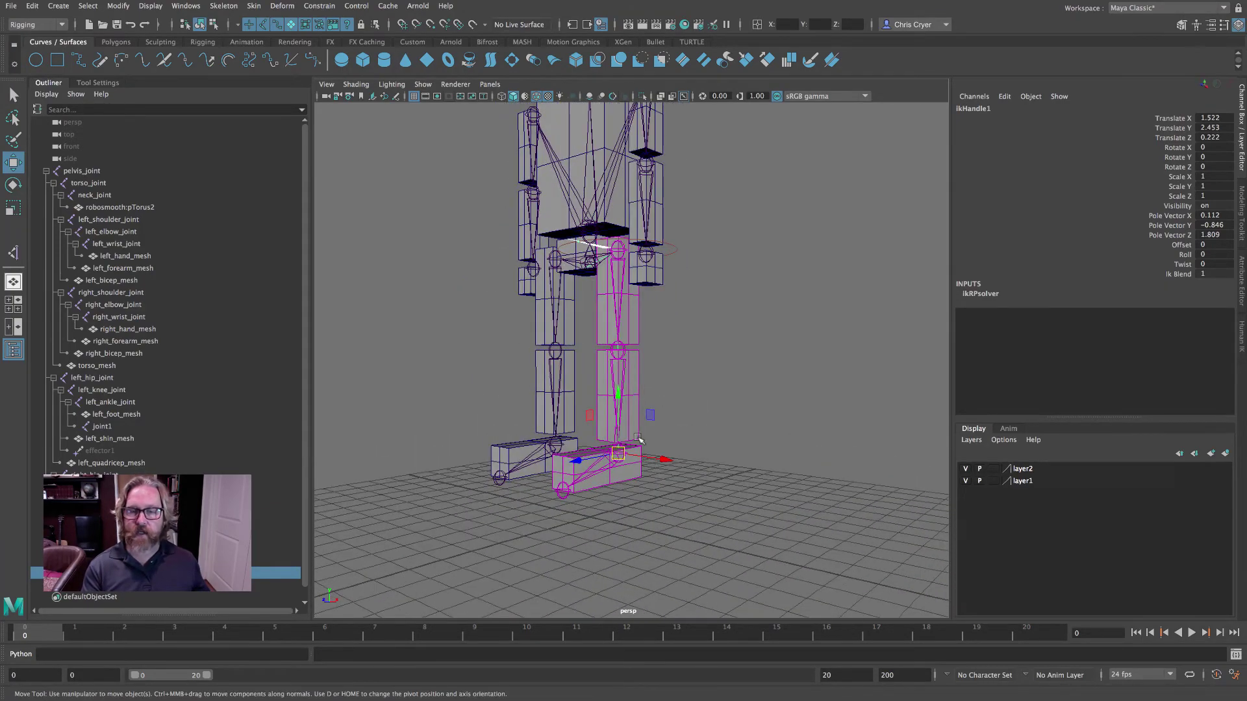
# Step: Try lifting the ankle IK handle while checking the foot in the side view, undo the lift, and return to the perspective view
pyautogui.moveTo(621, 397); pyautogui.dragTo(620, 378)
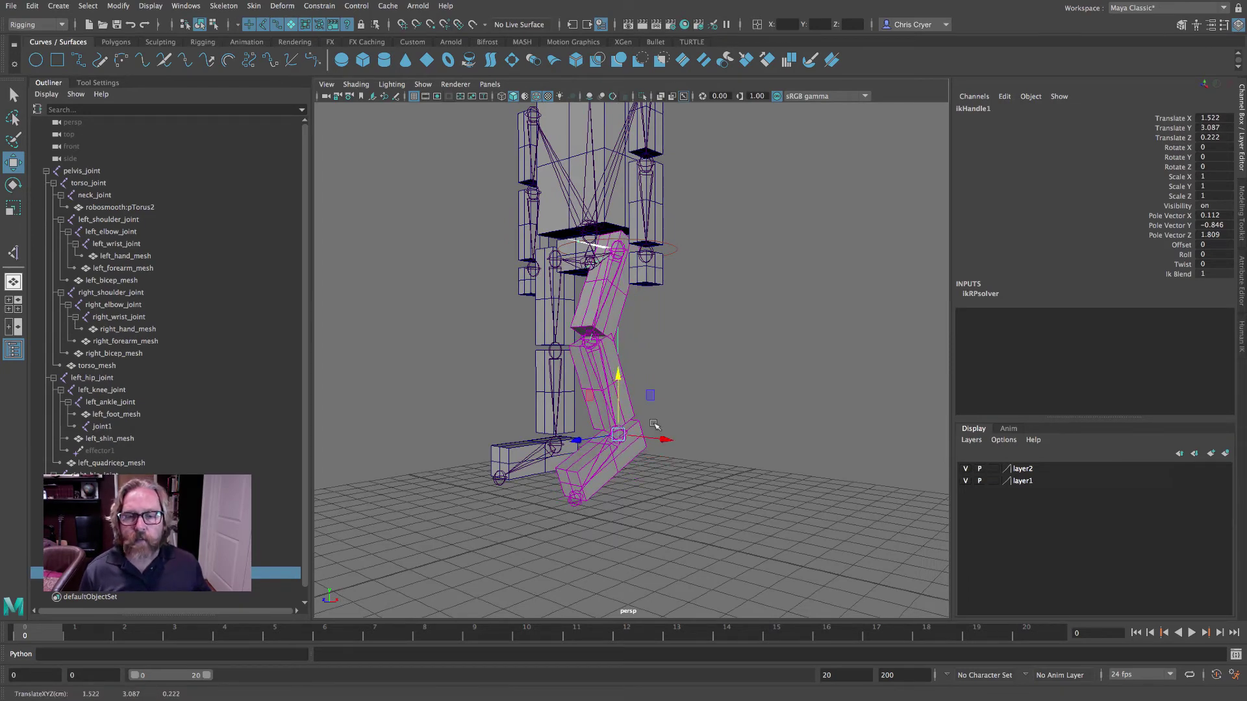
pyautogui.press('space')
pyautogui.press('space')
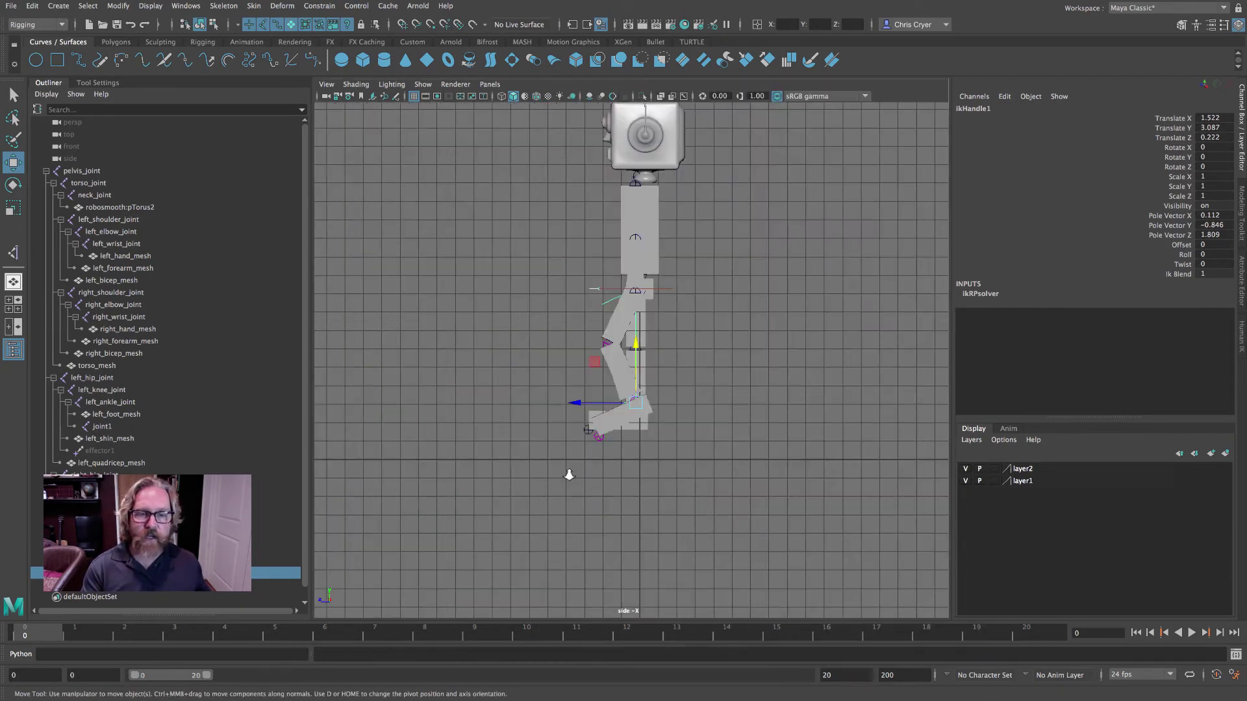
pyautogui.keyDown('alt'); pyautogui.moveTo(567, 473); pyautogui.dragTo(730, 495, button='right'); pyautogui.keyUp('alt')
pyautogui.keyDown('alt'); pyautogui.moveTo(730, 495); pyautogui.dragTo(719, 395, button='middle'); pyautogui.keyUp('alt')
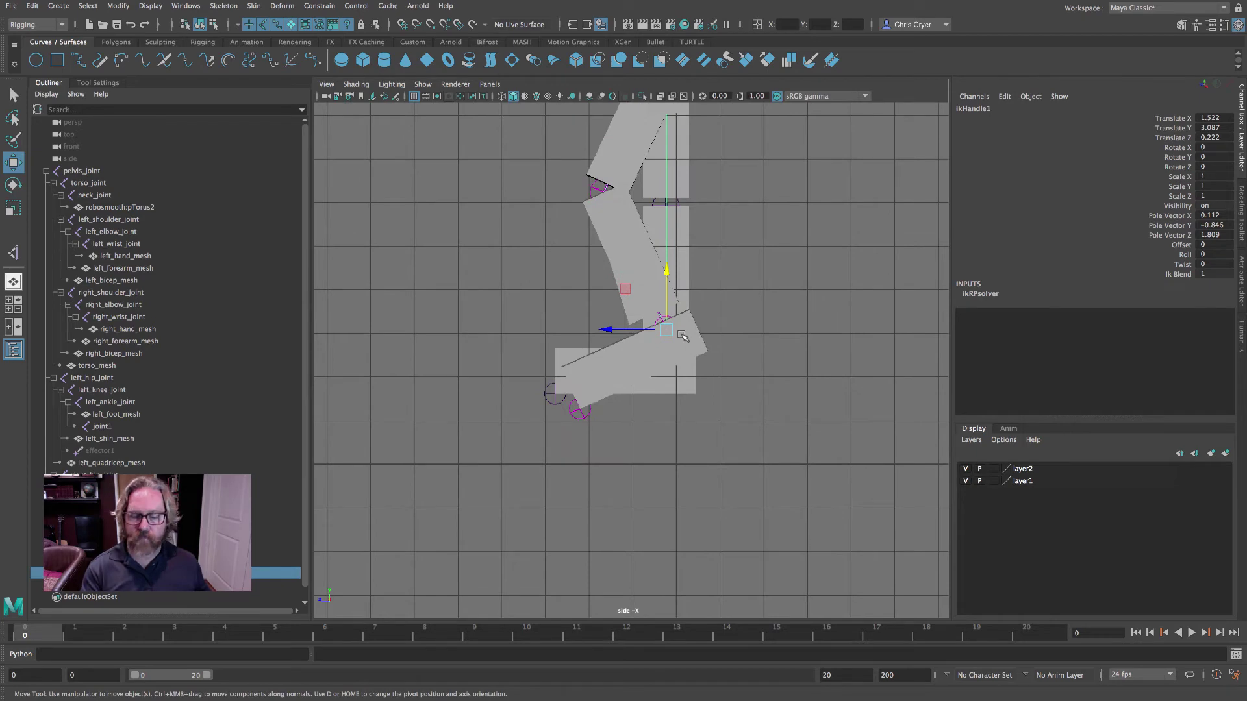
pyautogui.moveTo(682, 336); pyautogui.dragTo(670, 352)
pyautogui.moveTo(666, 302); pyautogui.dragTo(666, 291)
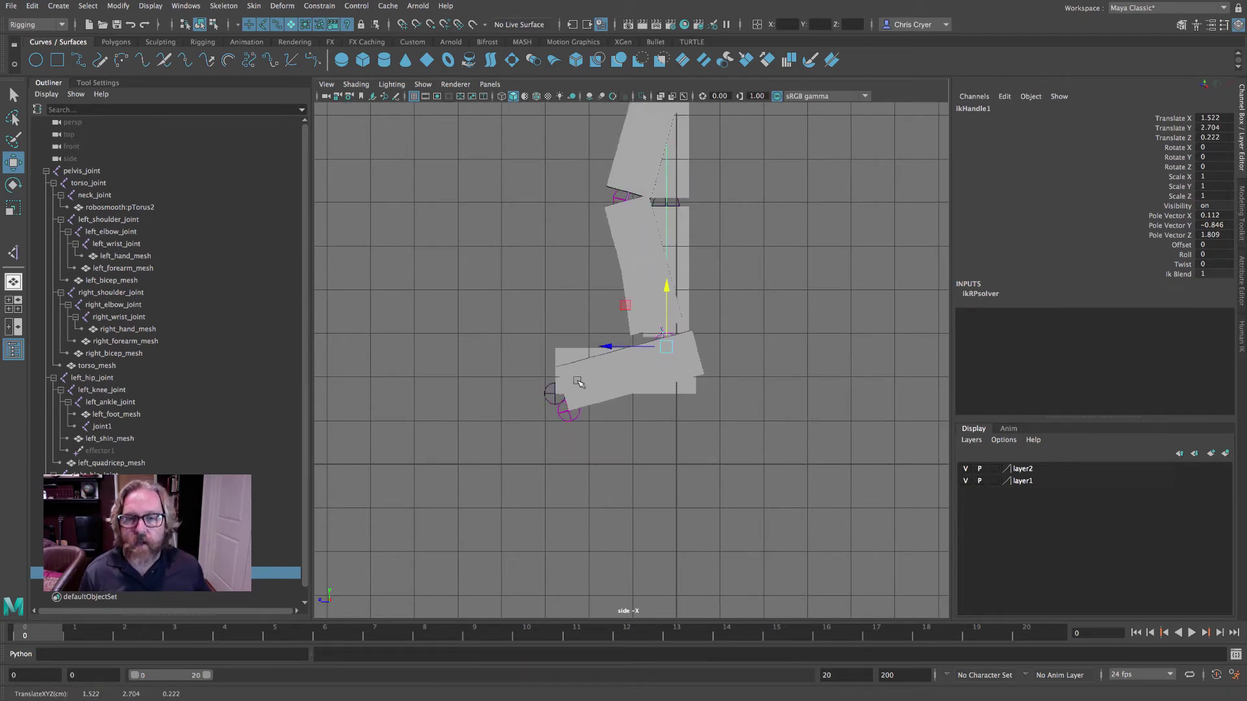
pyautogui.hotkey('ctrl', 'z')
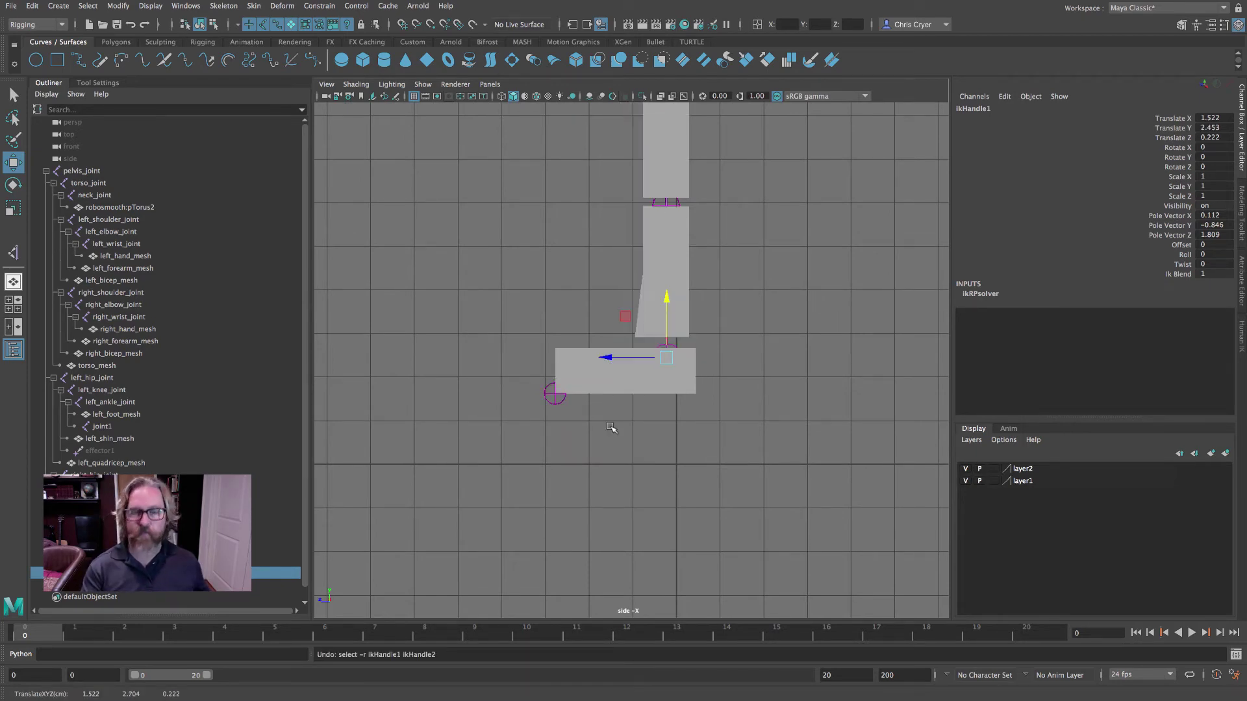
pyautogui.press('space')
pyautogui.press('space')
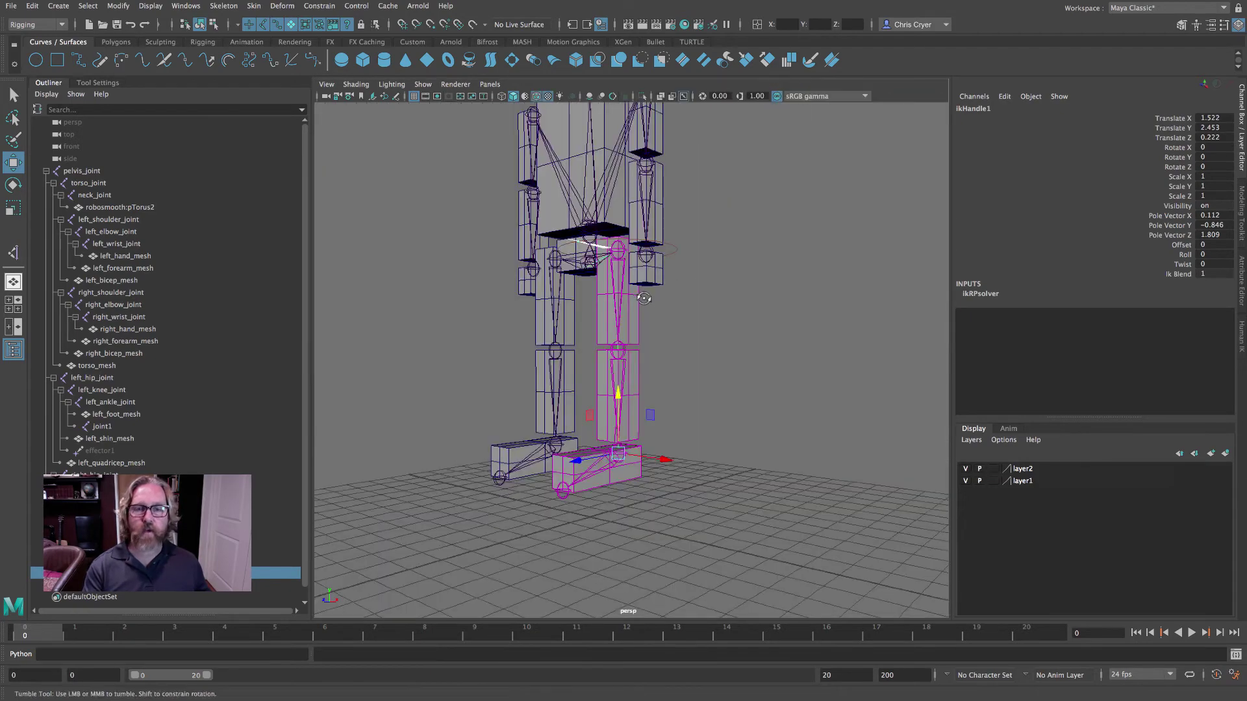
# Step: Try an IK handle from the left ankle joint to its toe joint, and delete that trial handle
pyautogui.keyDown('alt'); pyautogui.moveTo(732, 272); pyautogui.dragTo(531, 121); pyautogui.keyUp('alt')
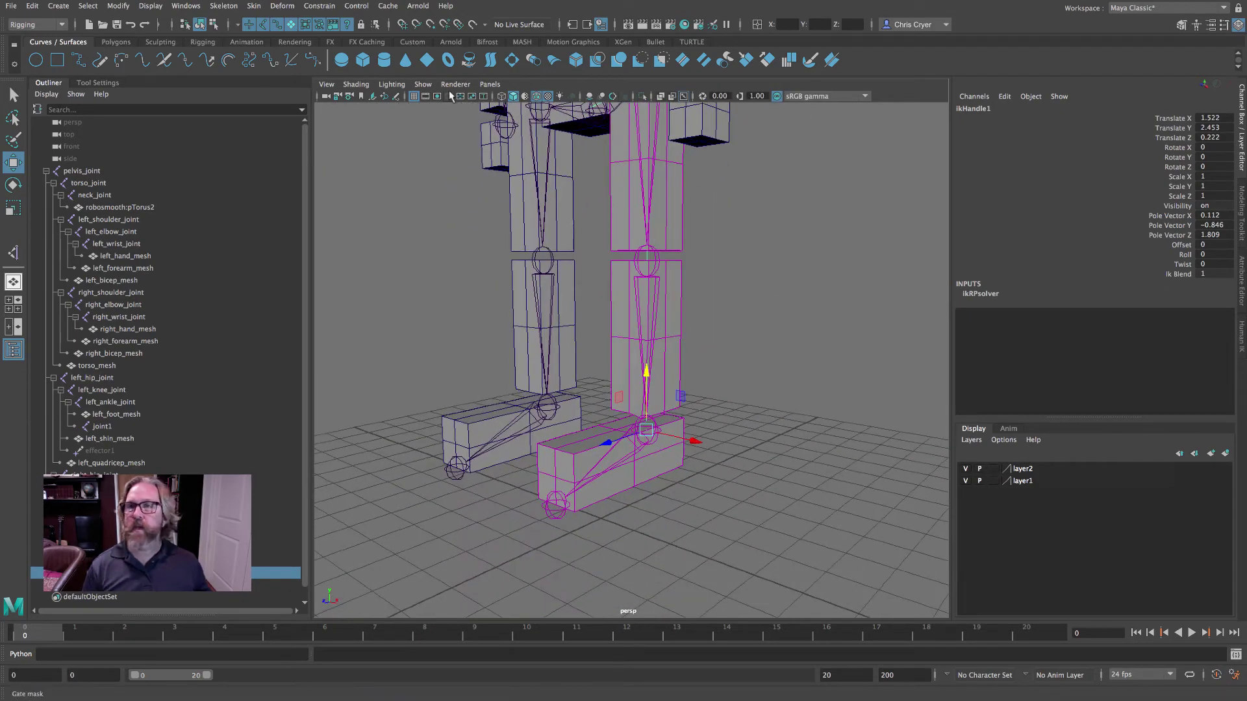
pyautogui.click(224, 6)
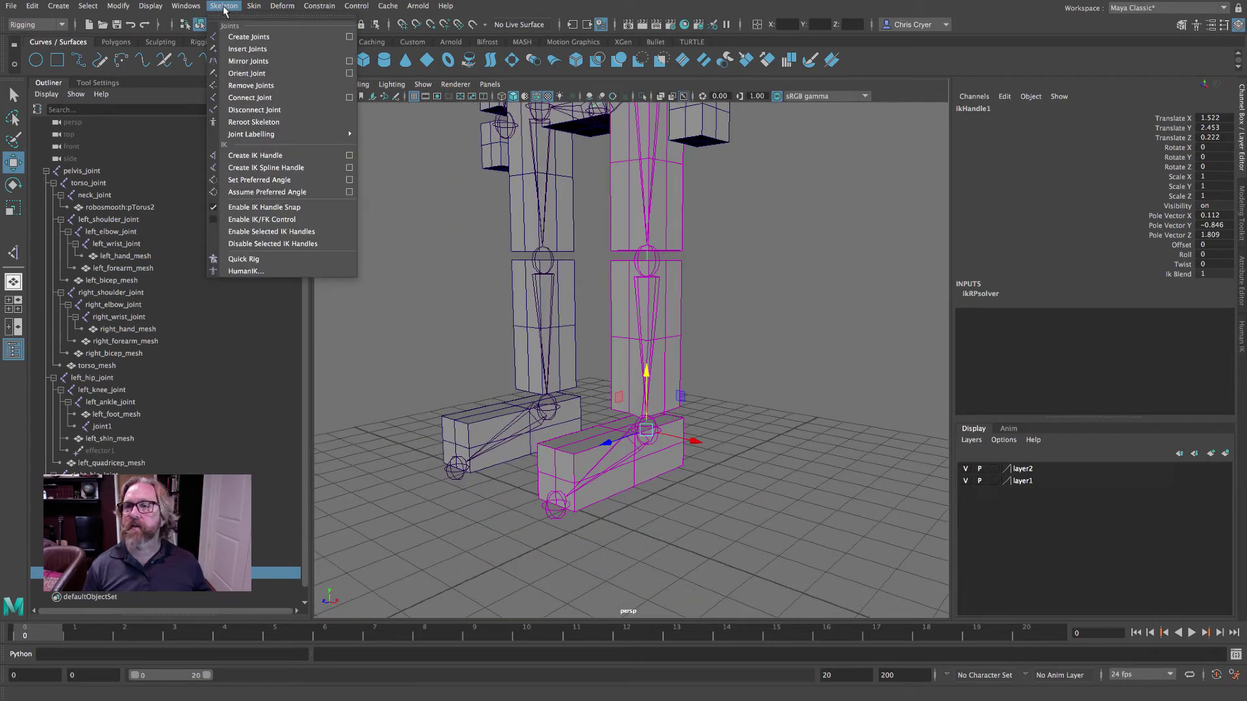
pyautogui.click(262, 157)
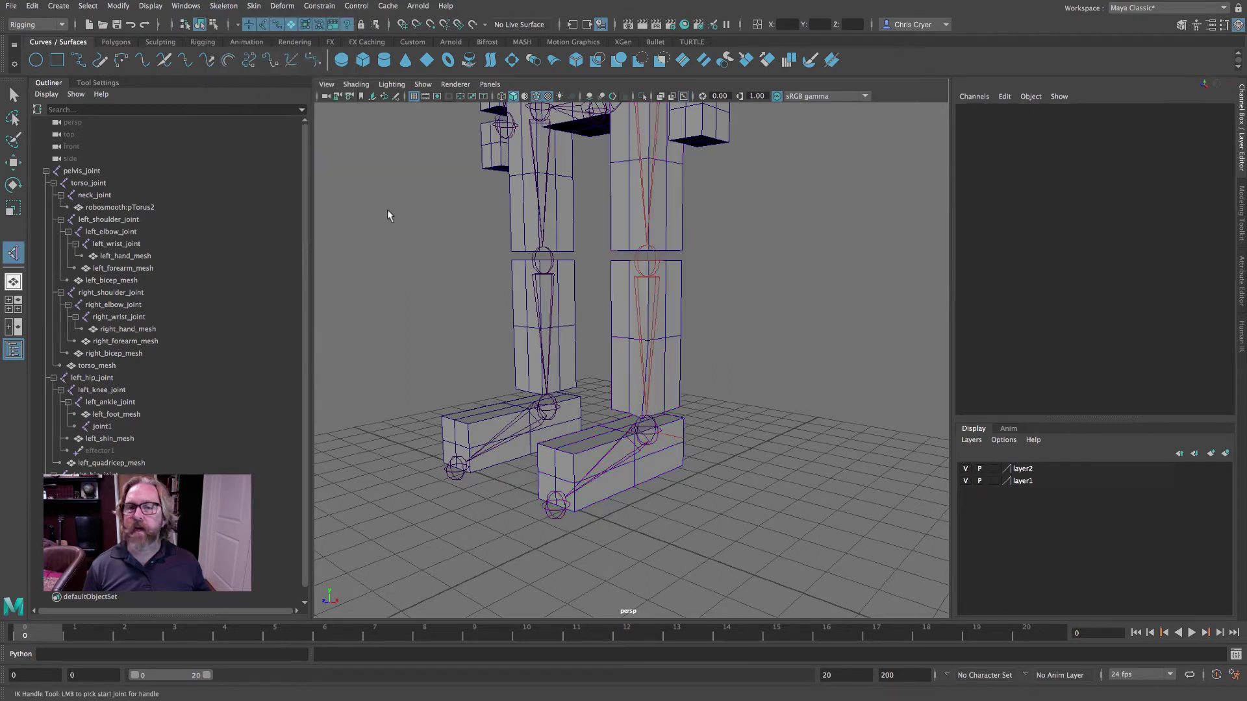
pyautogui.click(653, 436)
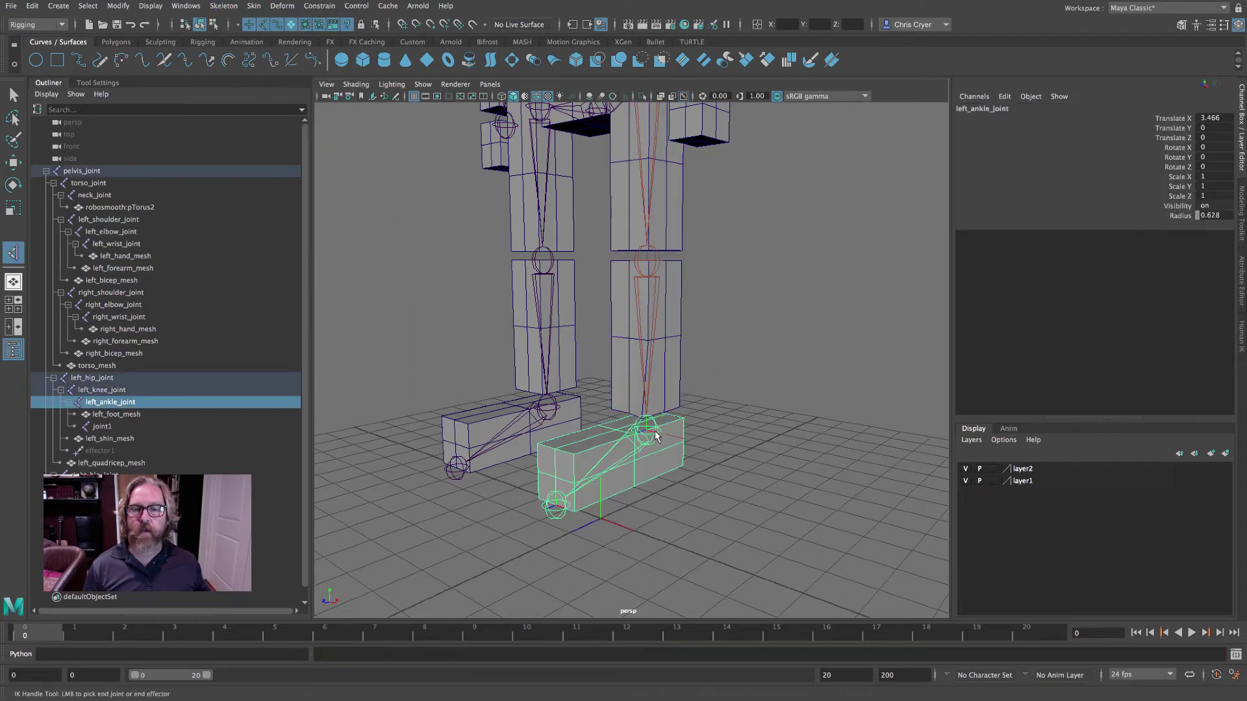
pyautogui.click(553, 506)
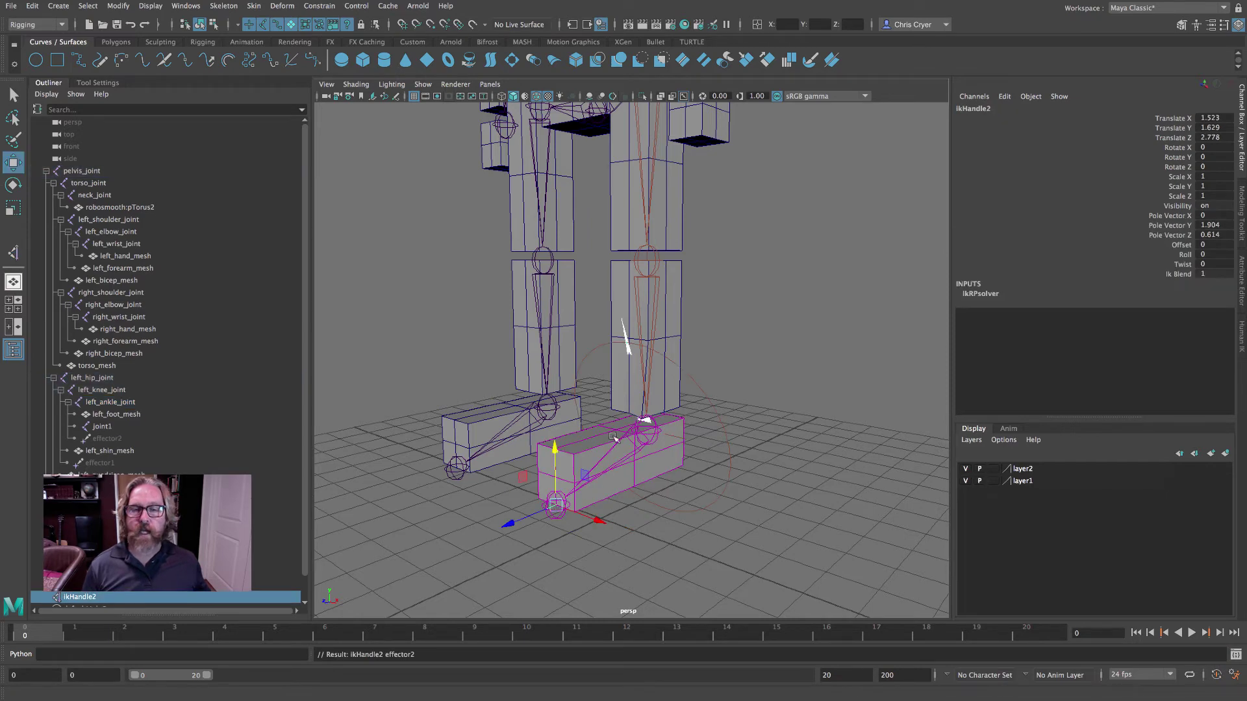
pyautogui.press('Delete')
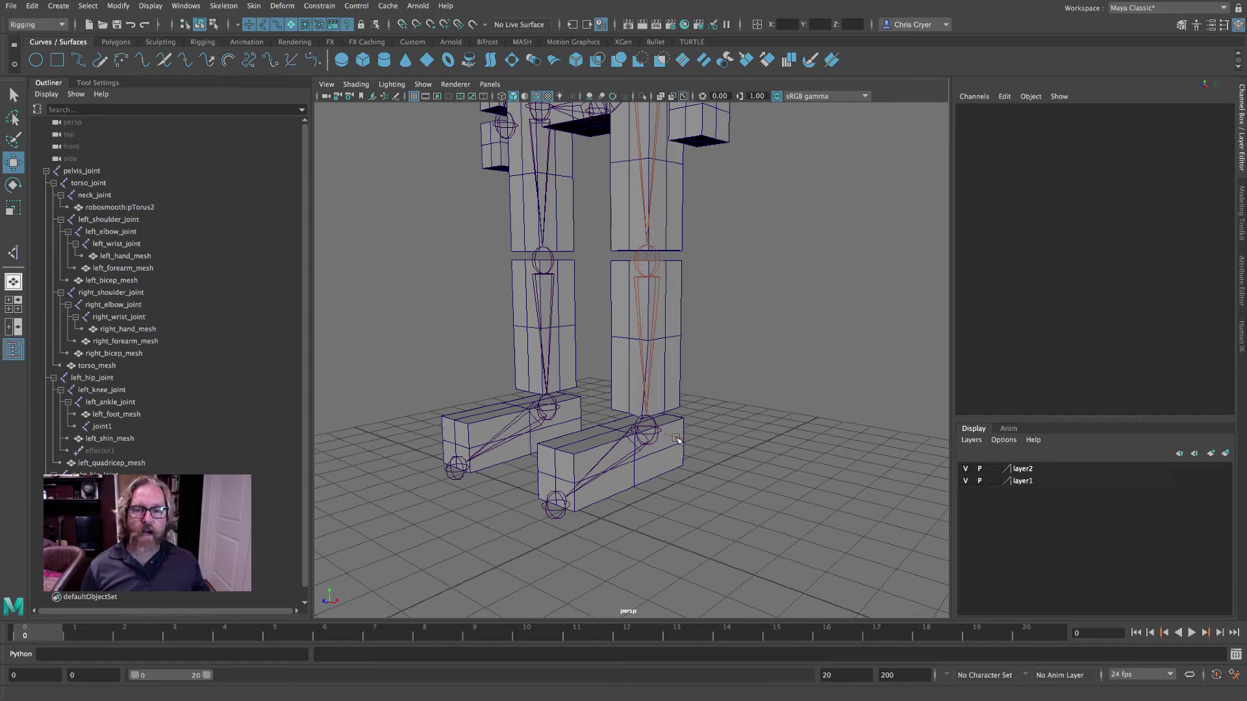
# Step: Create an IK handle from the left ankle joint to joint1 at the left toe
pyautogui.keyDown('alt'); pyautogui.moveTo(679, 435); pyautogui.dragTo(784, 407); pyautogui.keyUp('alt')
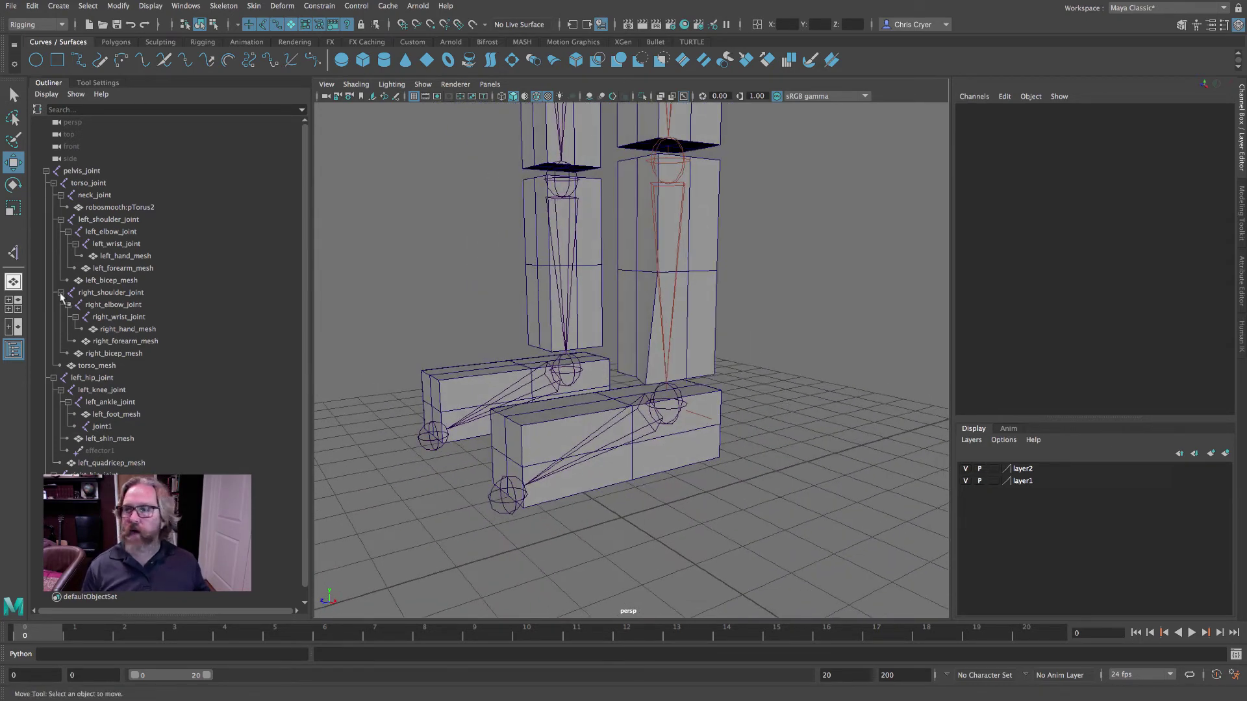
pyautogui.click(13, 252)
pyautogui.click(654, 414)
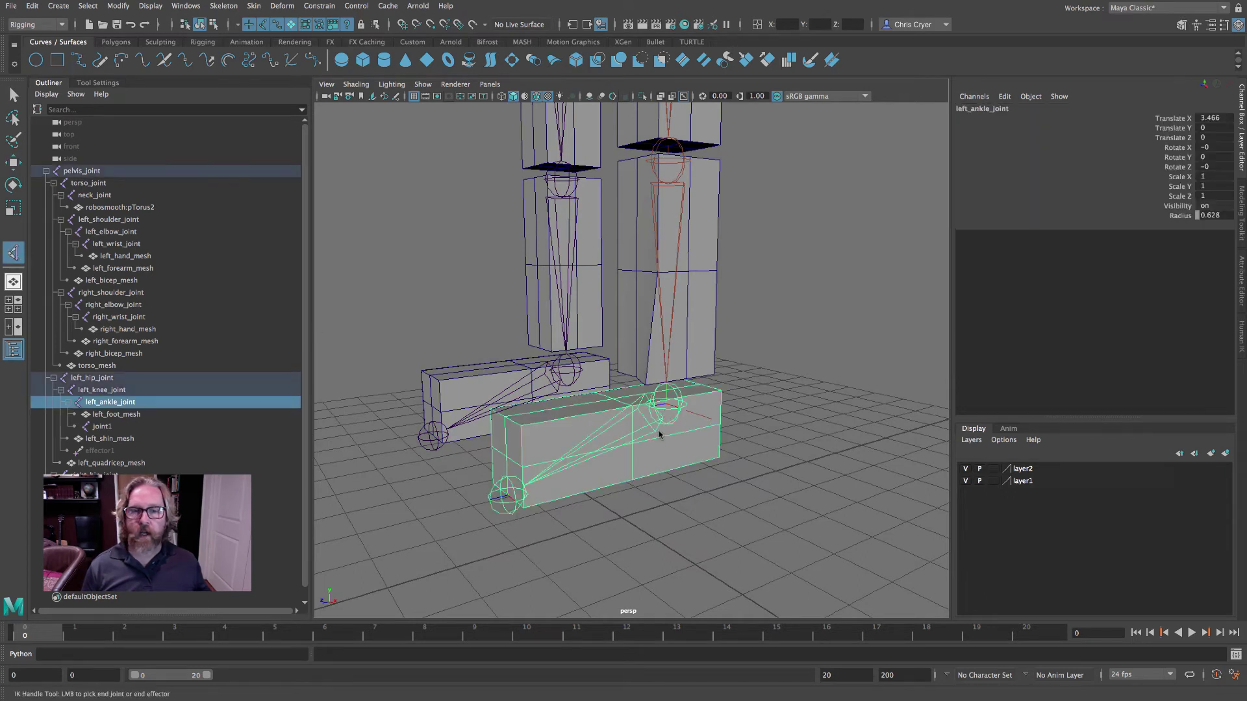
pyautogui.click(505, 498)
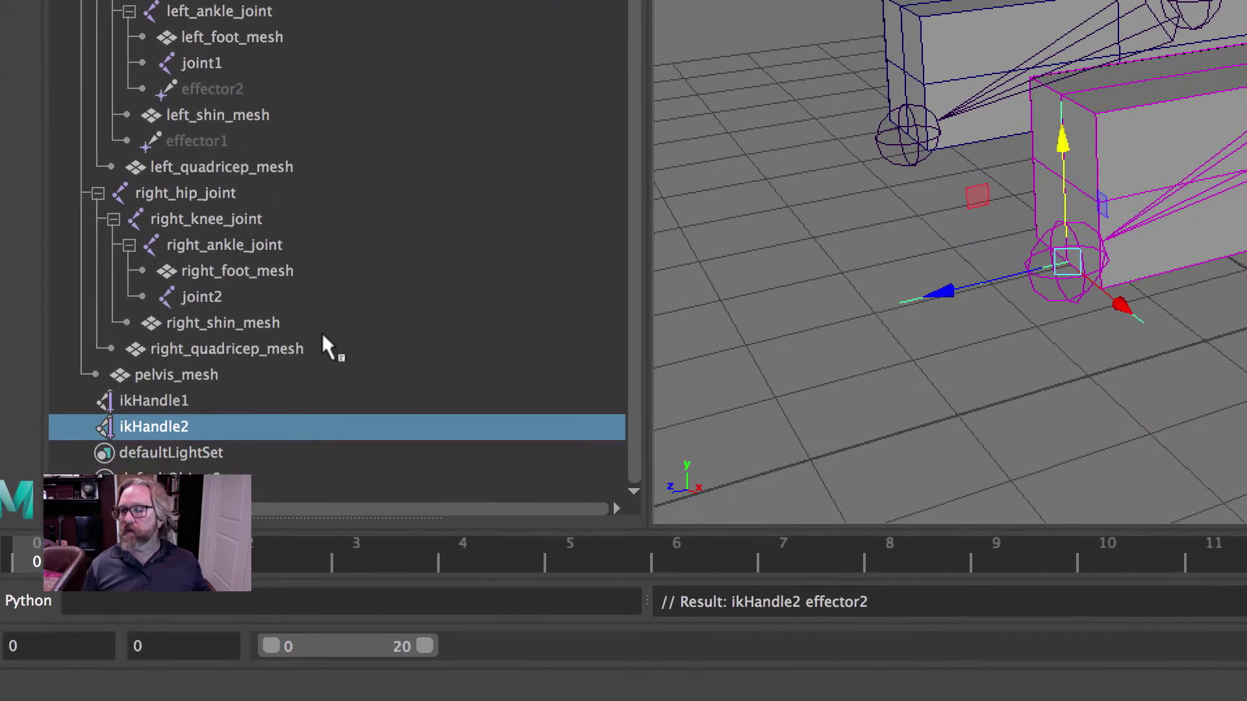
# Step: Select ikHandle1 and ikHandle2 together, try lifting and rotating them, and undo both test transforms
pyautogui.keyDown('ctrl'); pyautogui.click(126, 487); pyautogui.keyUp('ctrl')
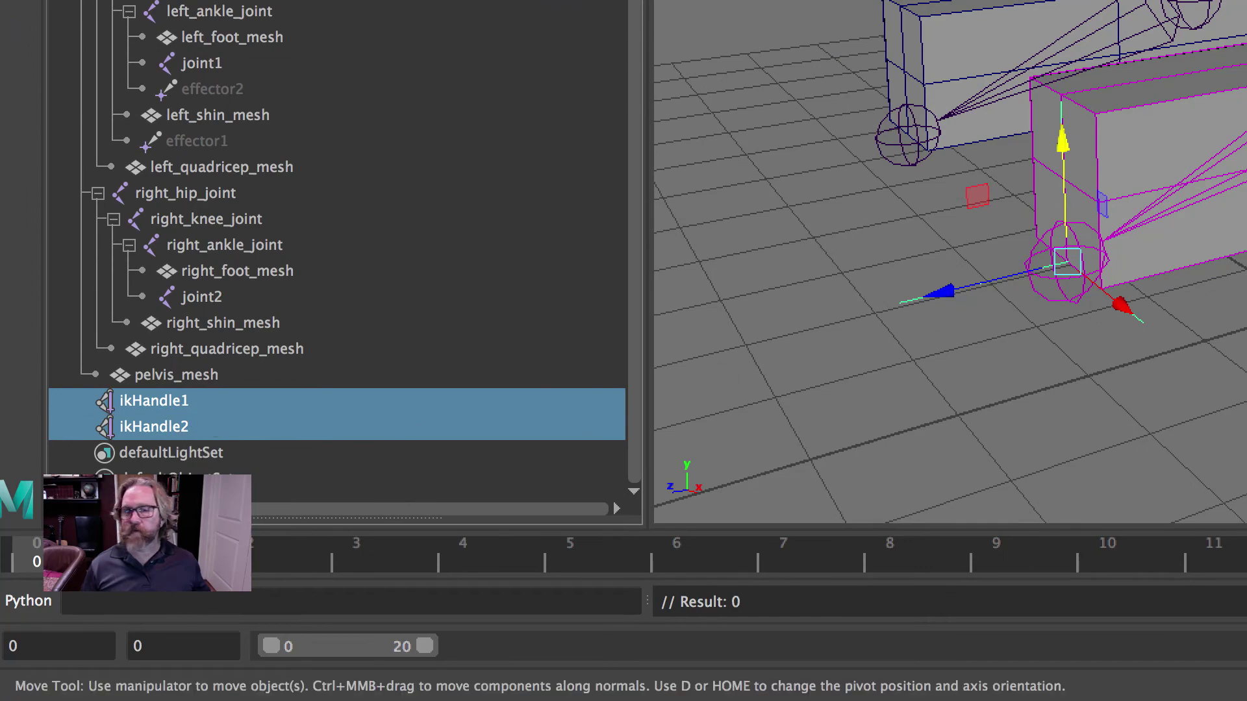
pyautogui.moveTo(1060, 148); pyautogui.dragTo(1060, 84)
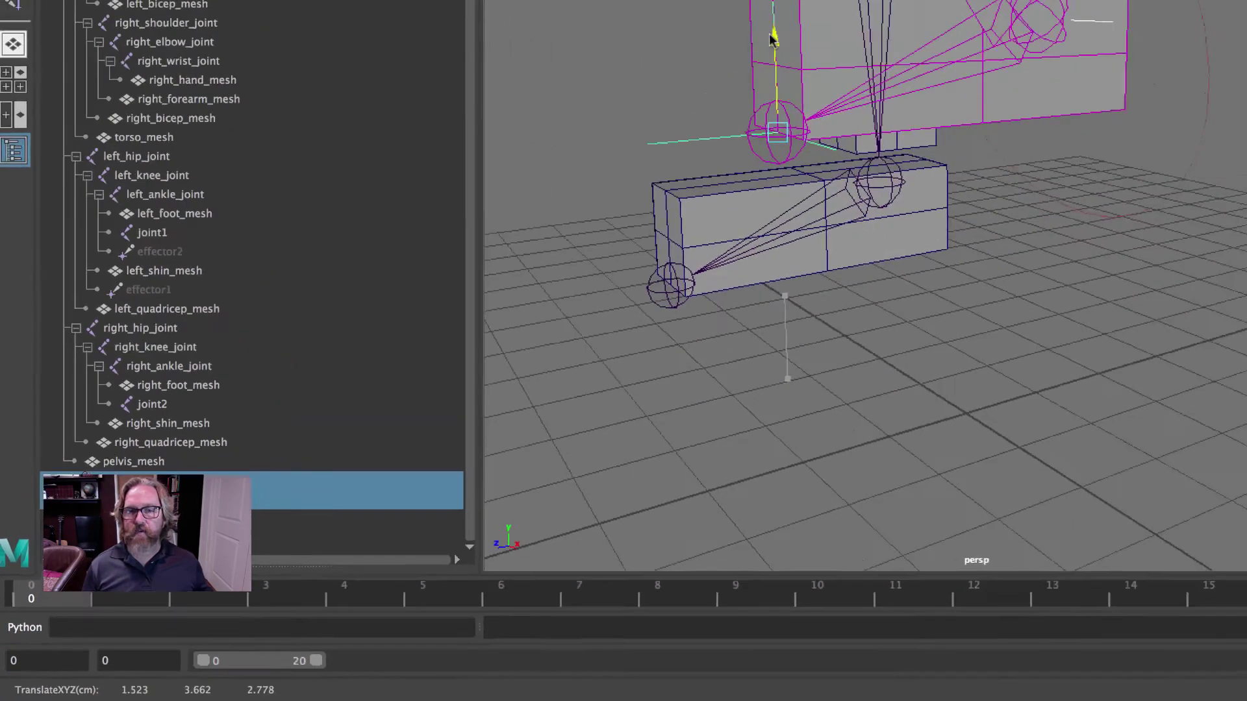
pyautogui.keyDown('alt'); pyautogui.moveTo(810, 425); pyautogui.dragTo(596, 425); pyautogui.keyUp('alt')
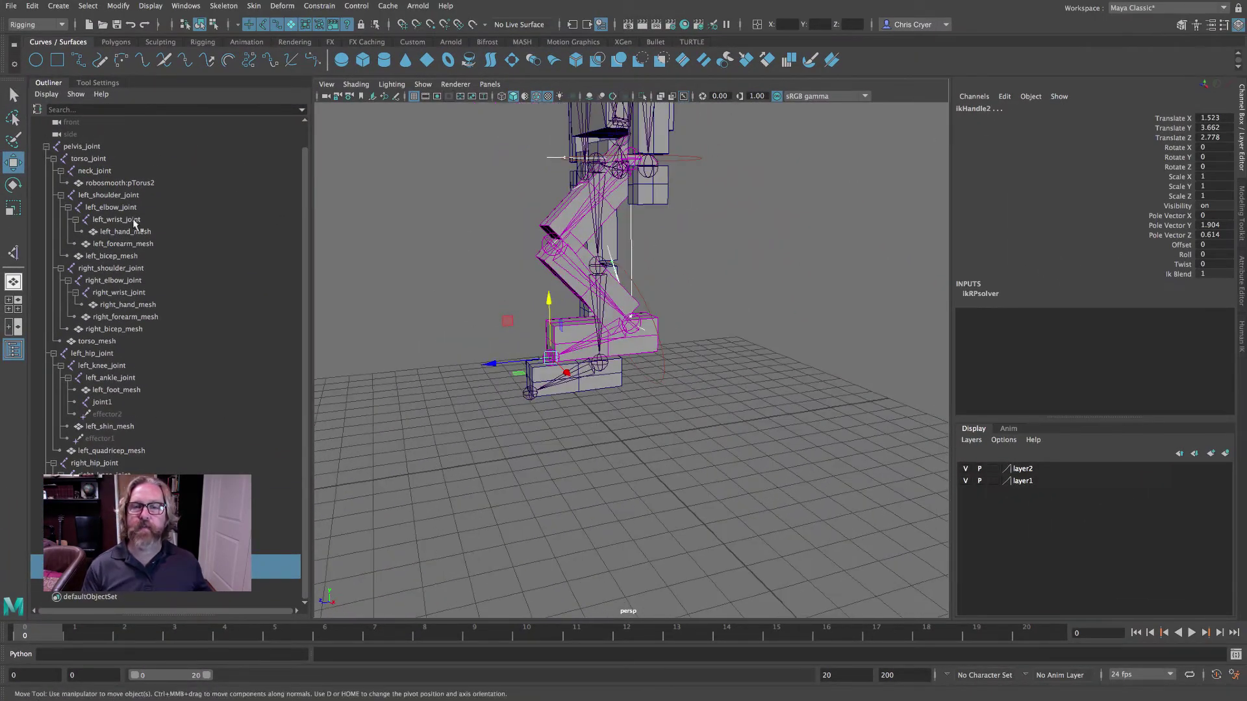
pyautogui.press('e')
pyautogui.moveTo(490, 304); pyautogui.dragTo(553, 330)
pyautogui.hotkey('ctrl', 'z')
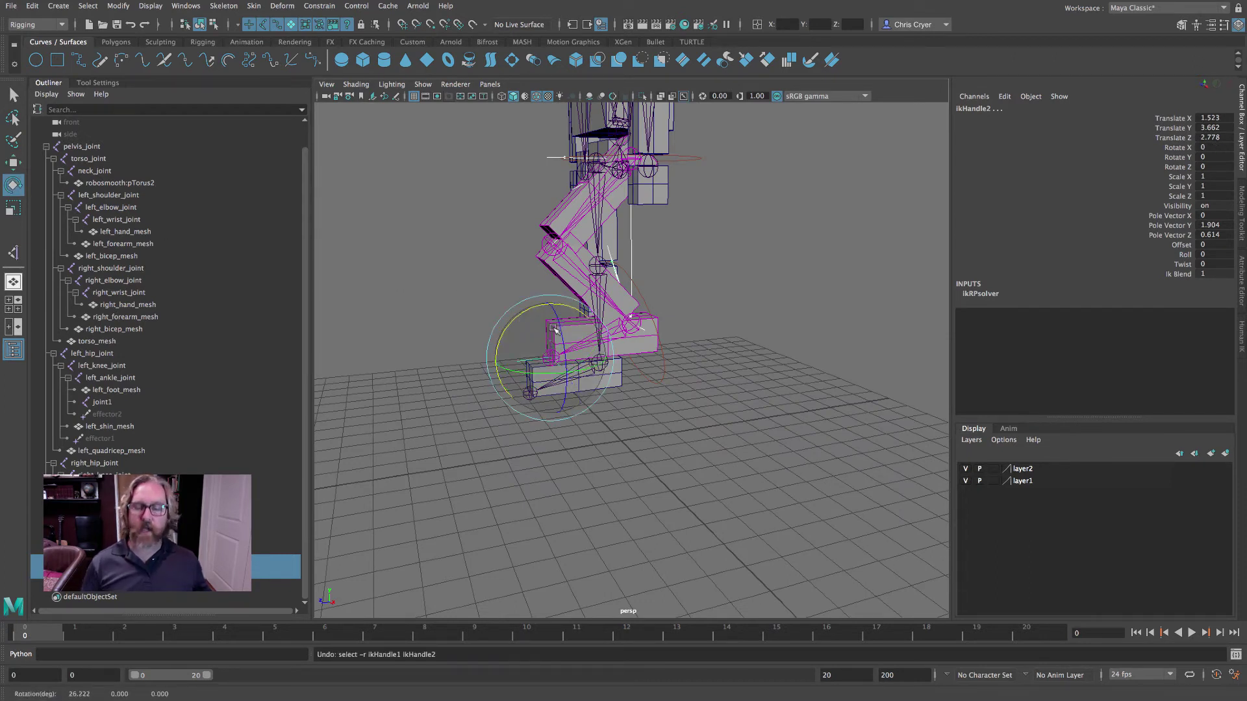
pyautogui.hotkey('ctrl', 'z')
# Step: Try raising both left-leg IK handles once more, undo the move, and clear the selection
pyautogui.click(13, 162)
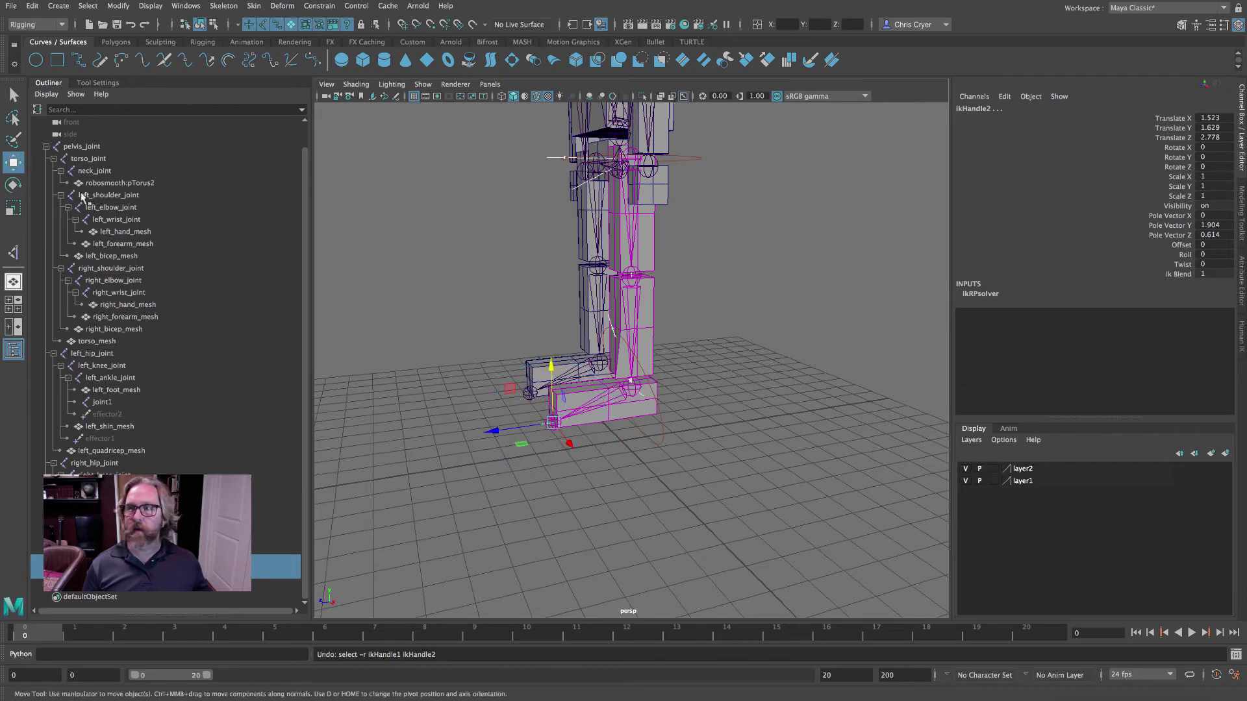
pyautogui.moveTo(551, 371); pyautogui.dragTo(549, 307)
pyautogui.hotkey('ctrl', 'z')
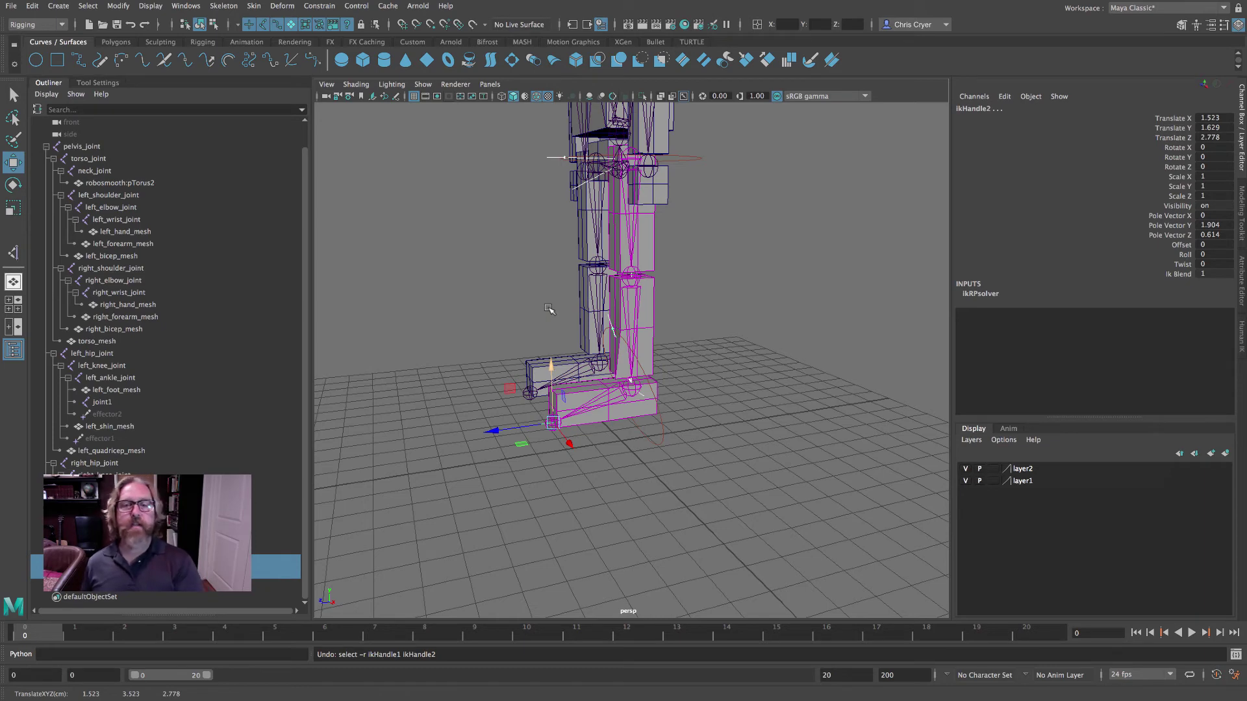
pyautogui.scroll(-10, 760, 400)
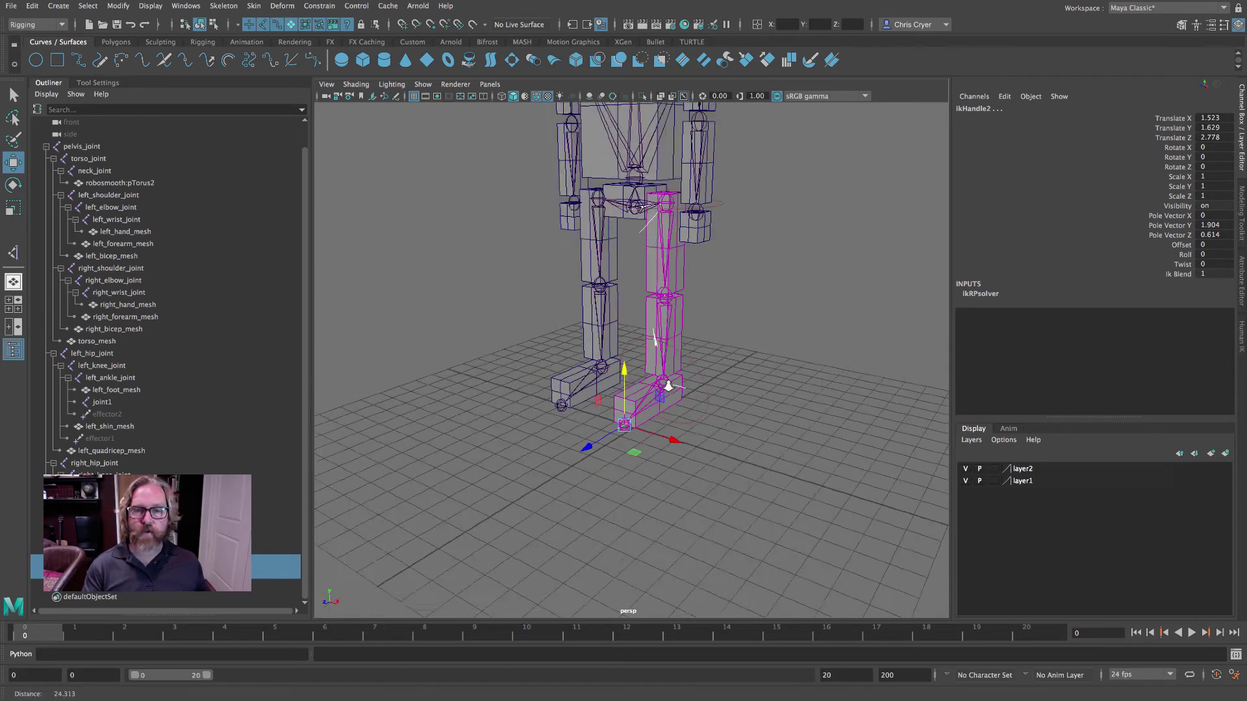
pyautogui.click(705, 436)
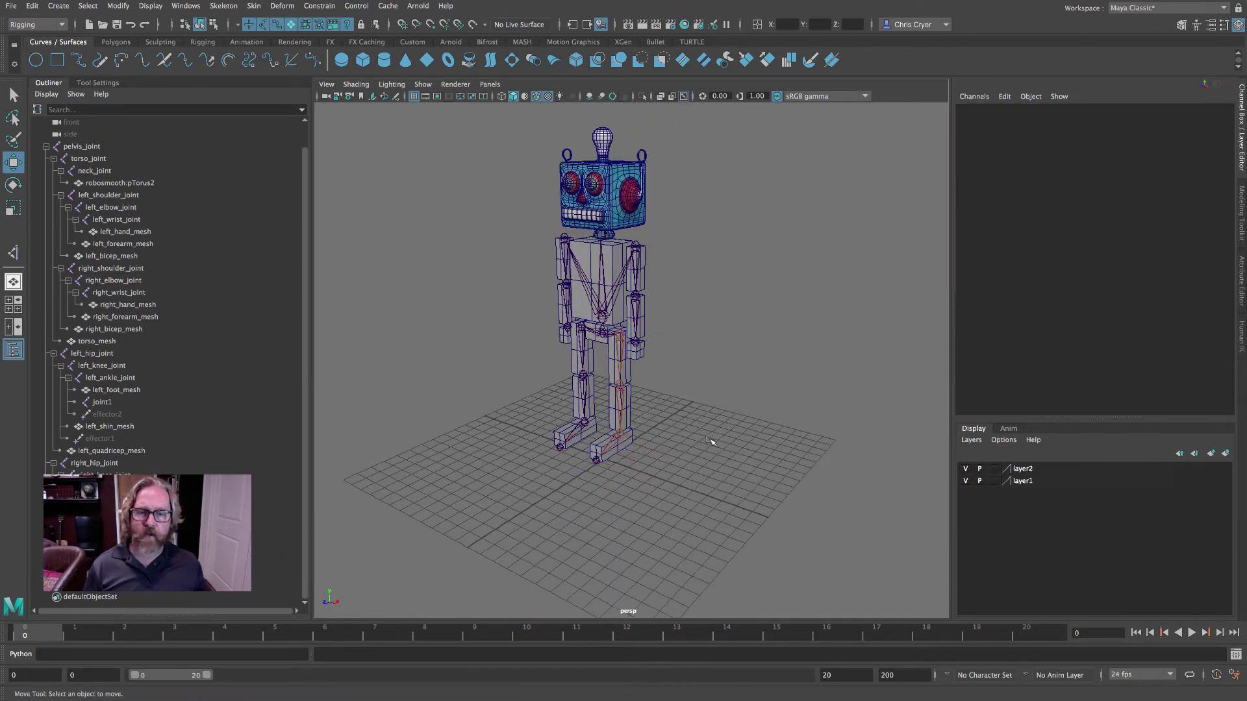
# Step: Group ikHandle1 and ikHandle2 together, try lifting the group, and undo the test move
pyautogui.moveTo(715, 438)
pyautogui.keyDown('alt'); pyautogui.mouseDown()
pyautogui.moveTo(626, 418)
pyautogui.moveTo(572, 442)
pyautogui.moveTo(743, 432)
pyautogui.moveTo(657, 418)
pyautogui.moveTo(630, 432)
pyautogui.moveTo(688, 429)
pyautogui.moveTo(640, 431)
pyautogui.moveTo(676, 430)
pyautogui.mouseUp(); pyautogui.keyUp('alt')
pyautogui.keyDown('alt'); pyautogui.moveTo(675, 430); pyautogui.dragTo(694, 429, button='right'); pyautogui.keyUp('alt')
pyautogui.keyDown('alt'); pyautogui.moveTo(695, 429); pyautogui.dragTo(717, 443); pyautogui.keyUp('alt')
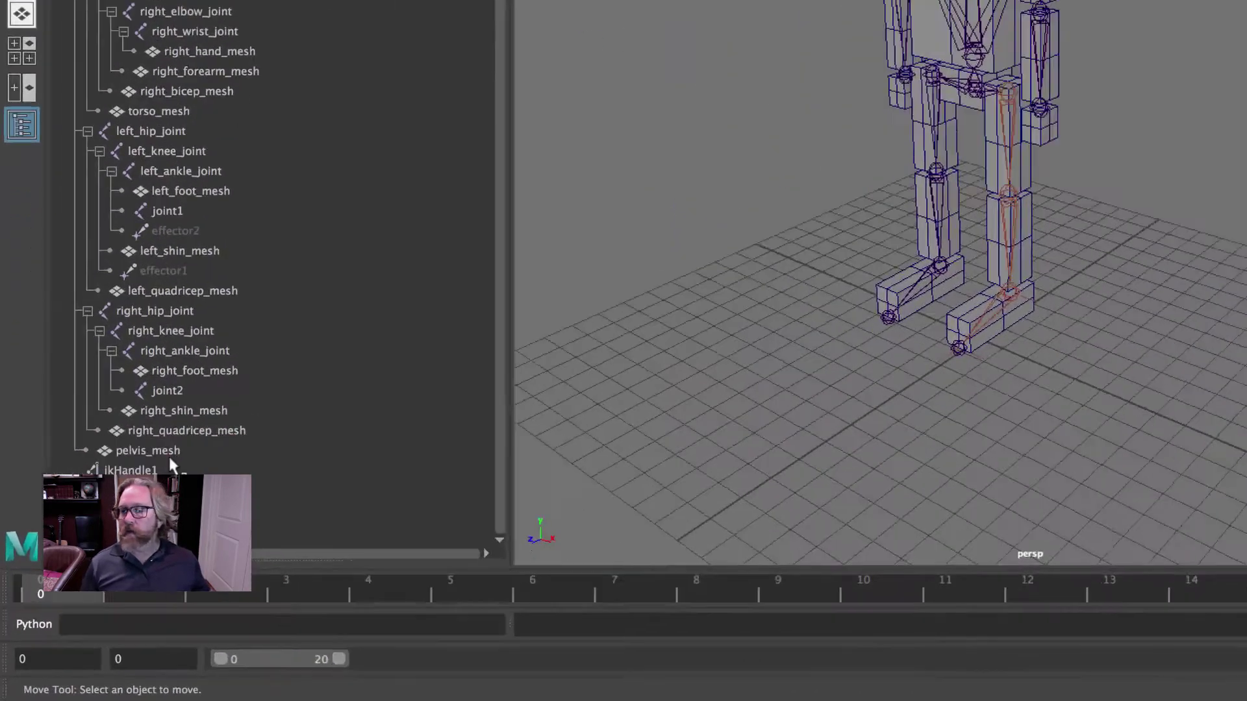
pyautogui.click(166, 470)
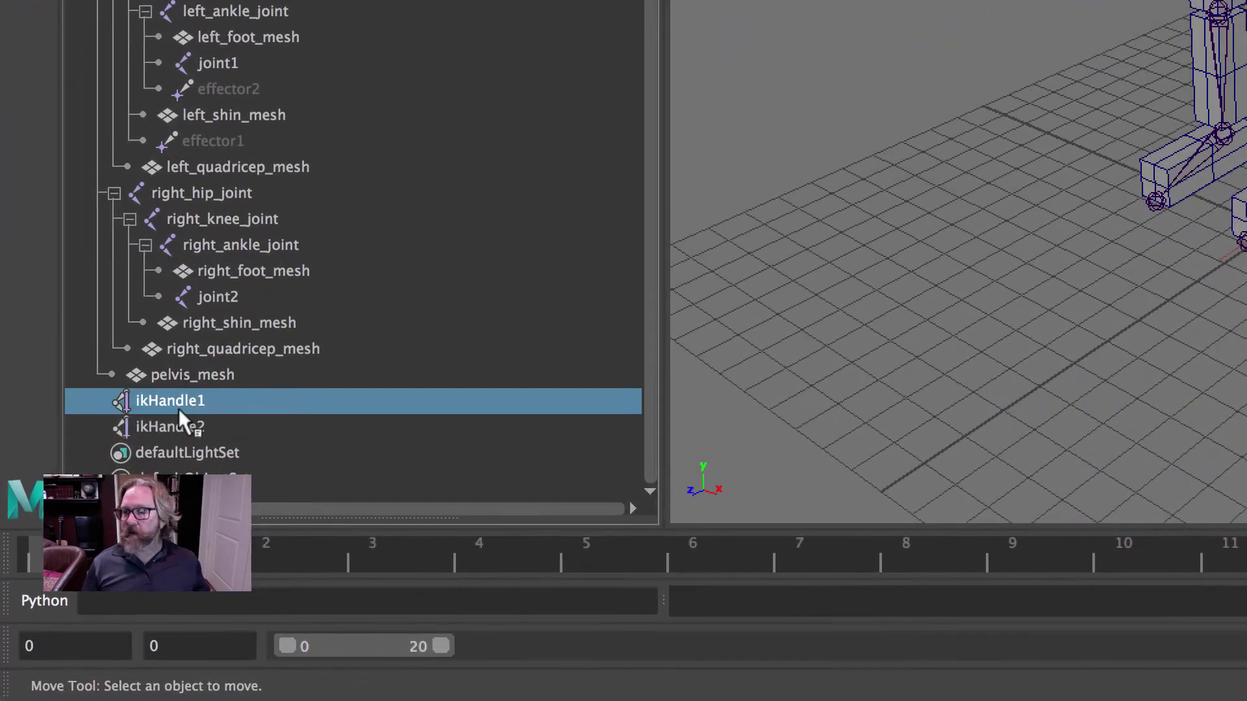
pyautogui.keyDown('shift'); pyautogui.click(87, 490); pyautogui.keyUp('shift')
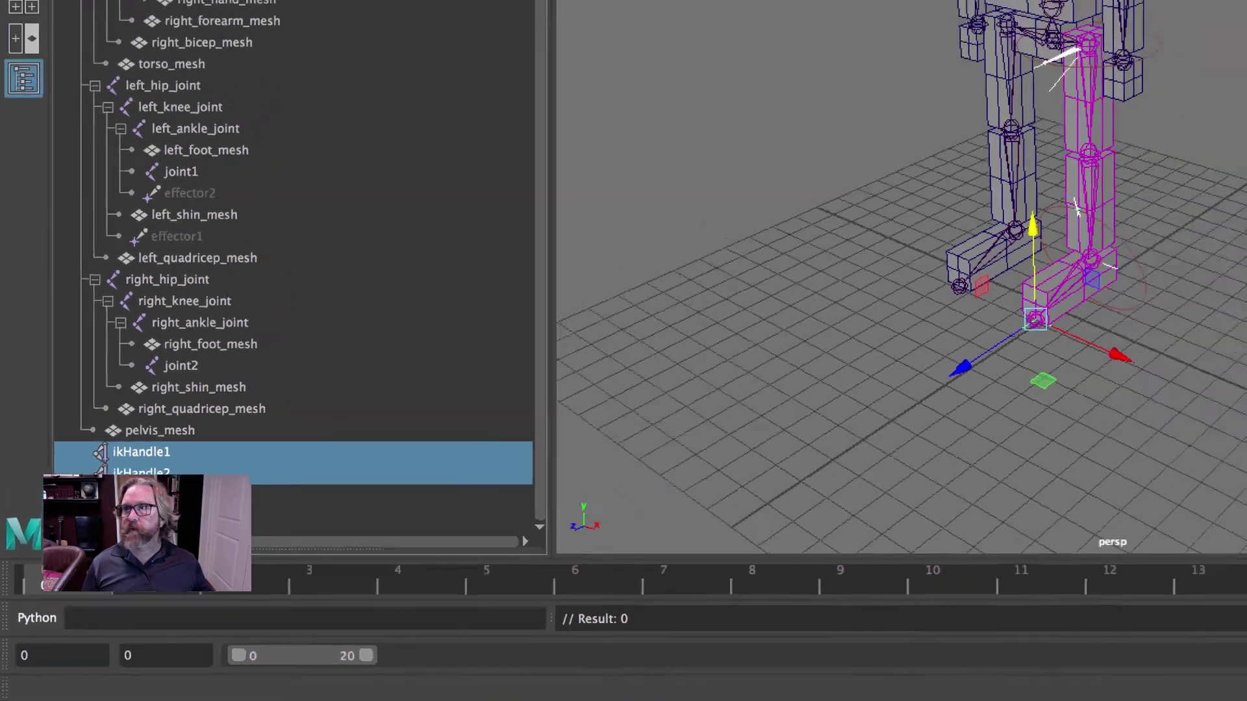
pyautogui.click(36, 3)
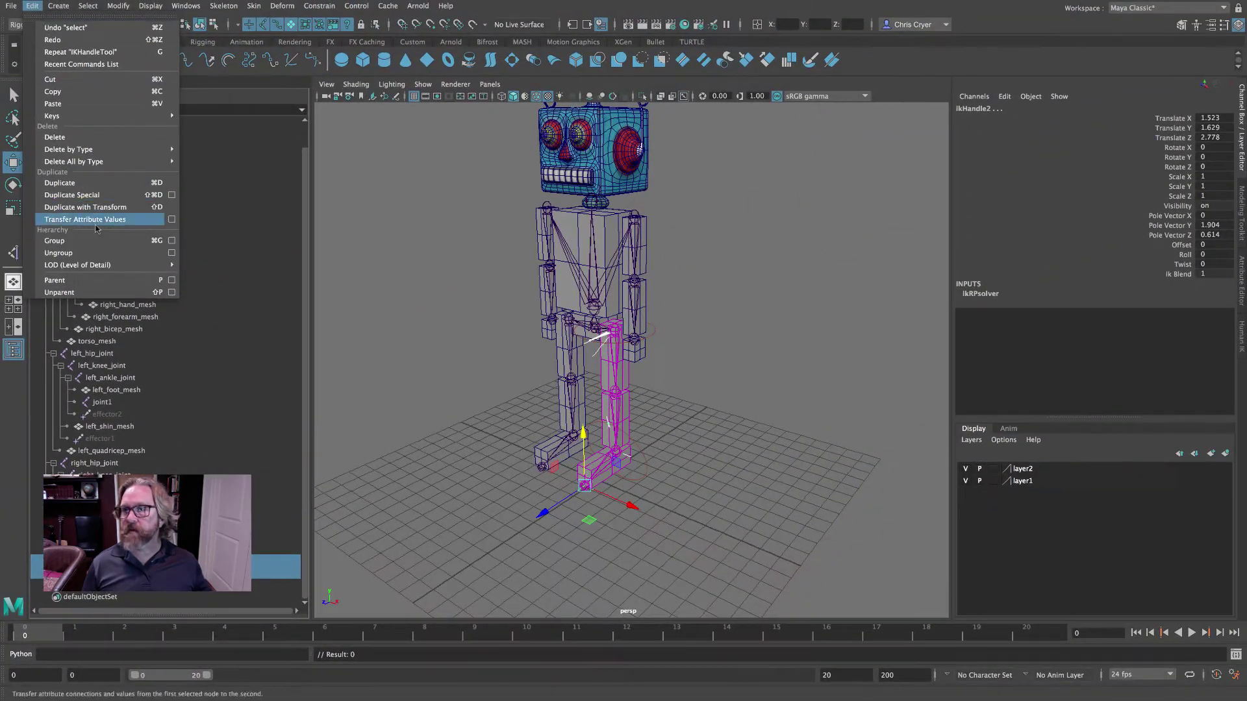
pyautogui.click(72, 231)
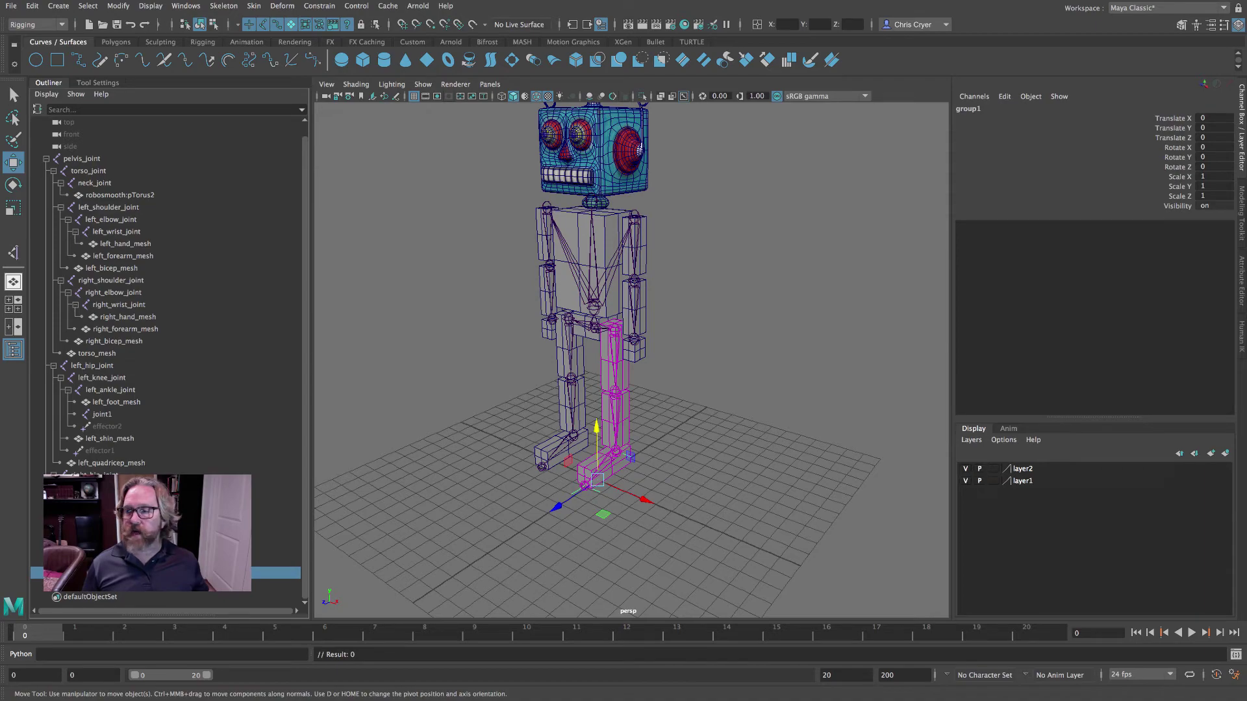
pyautogui.moveTo(596, 448); pyautogui.dragTo(595, 409)
pyautogui.press('z')
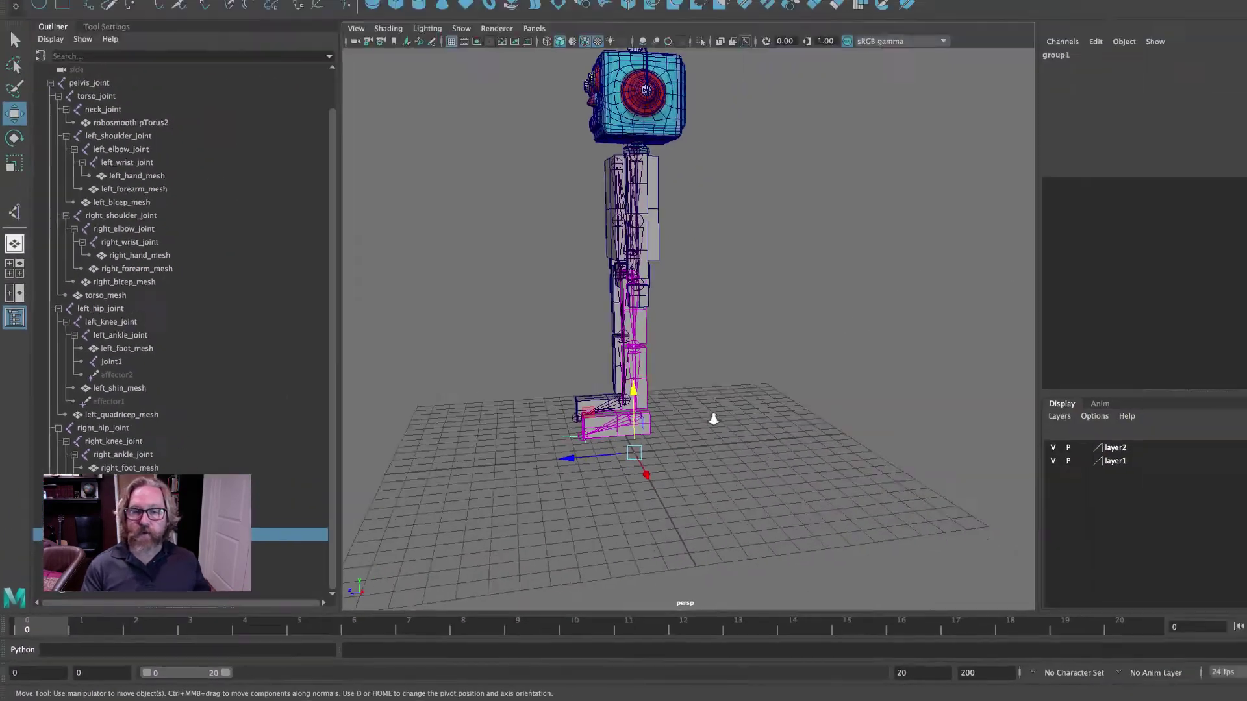
# Step: Display the selection handle of the new left-leg IK group
pyautogui.keyDown('alt'); pyautogui.moveTo(712, 418); pyautogui.dragTo(788, 344, button='right'); pyautogui.keyUp('alt')
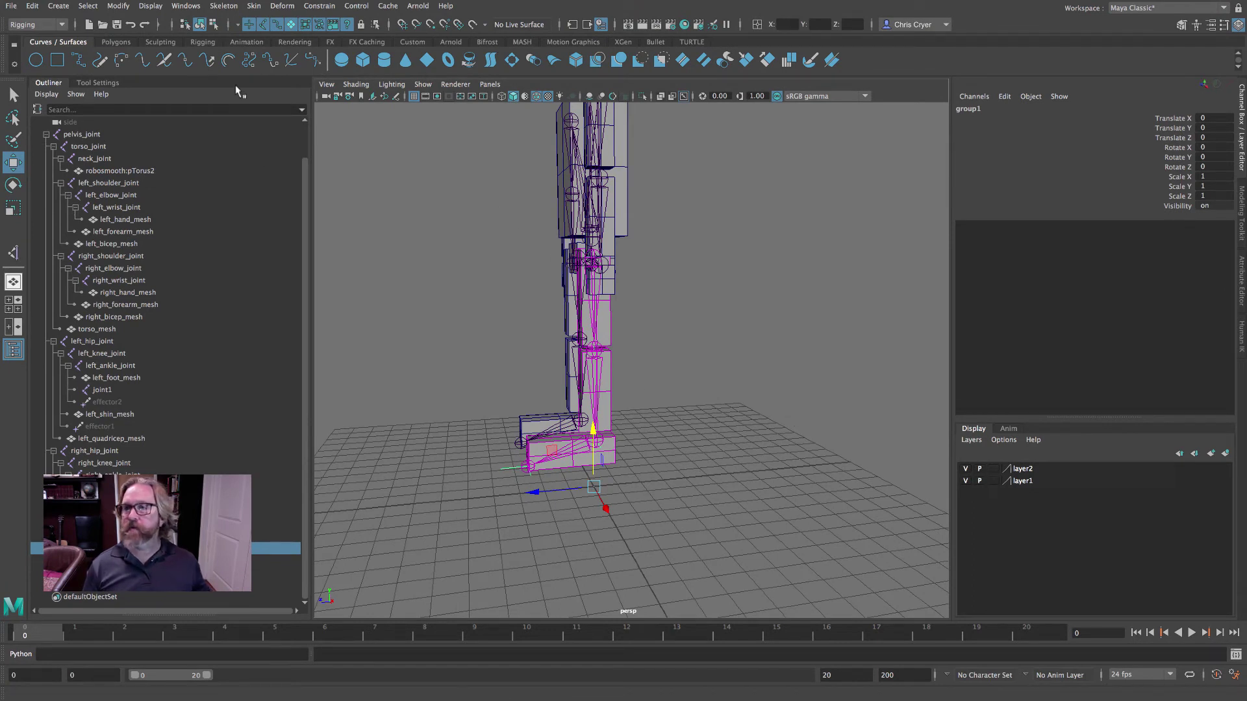
pyautogui.click(151, 6)
pyautogui.moveTo(247, 146)
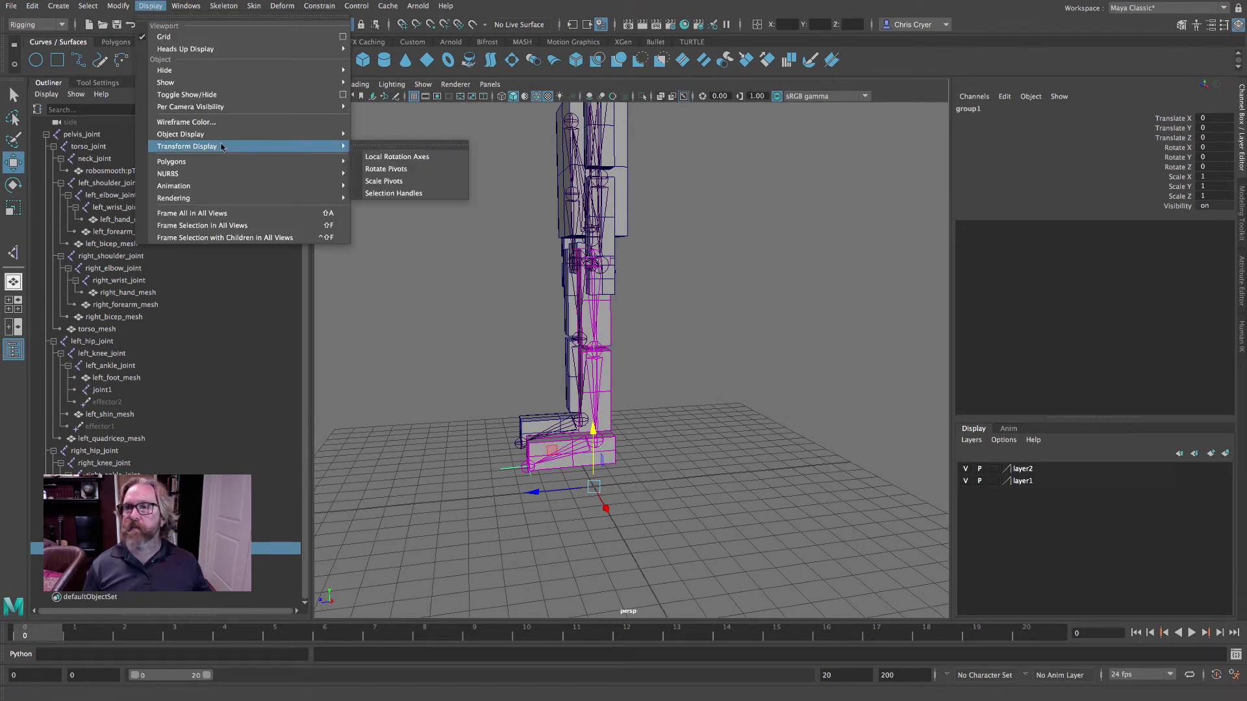
pyautogui.click(398, 193)
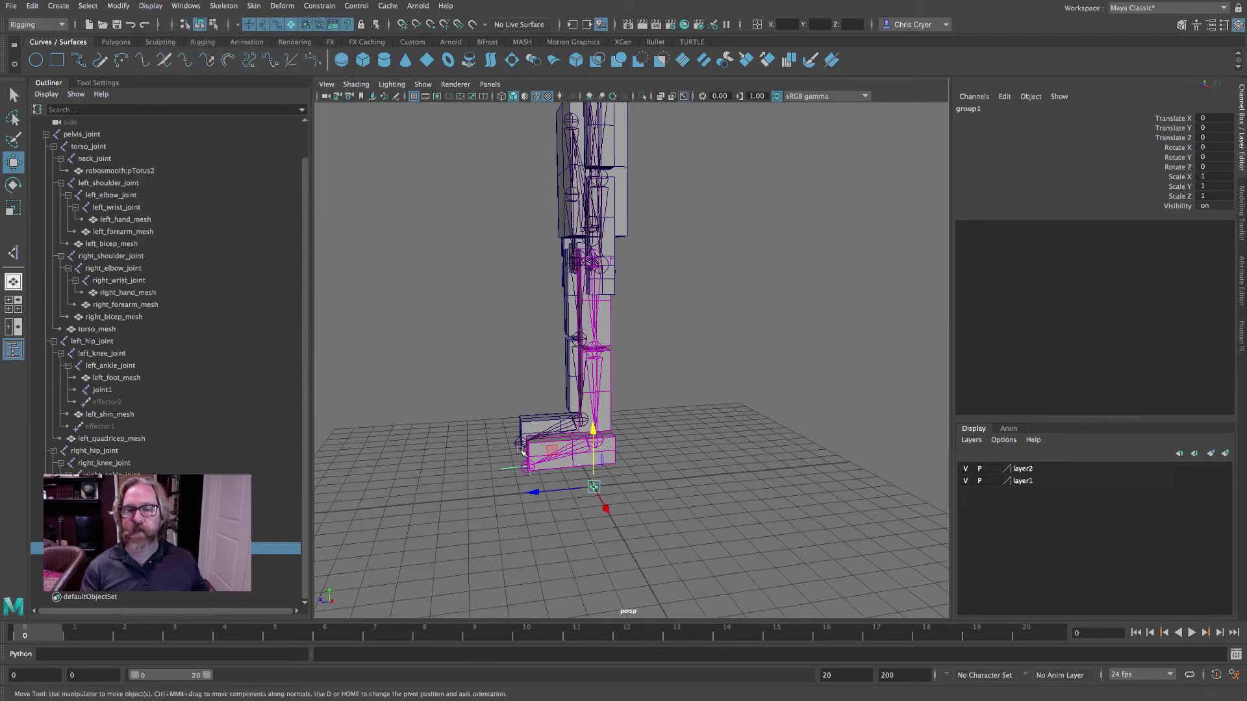
# Step: Hide polygons in the perspective view, try moving the IK group away from the leg, and undo the move
pyautogui.scroll(3, 703, 376)
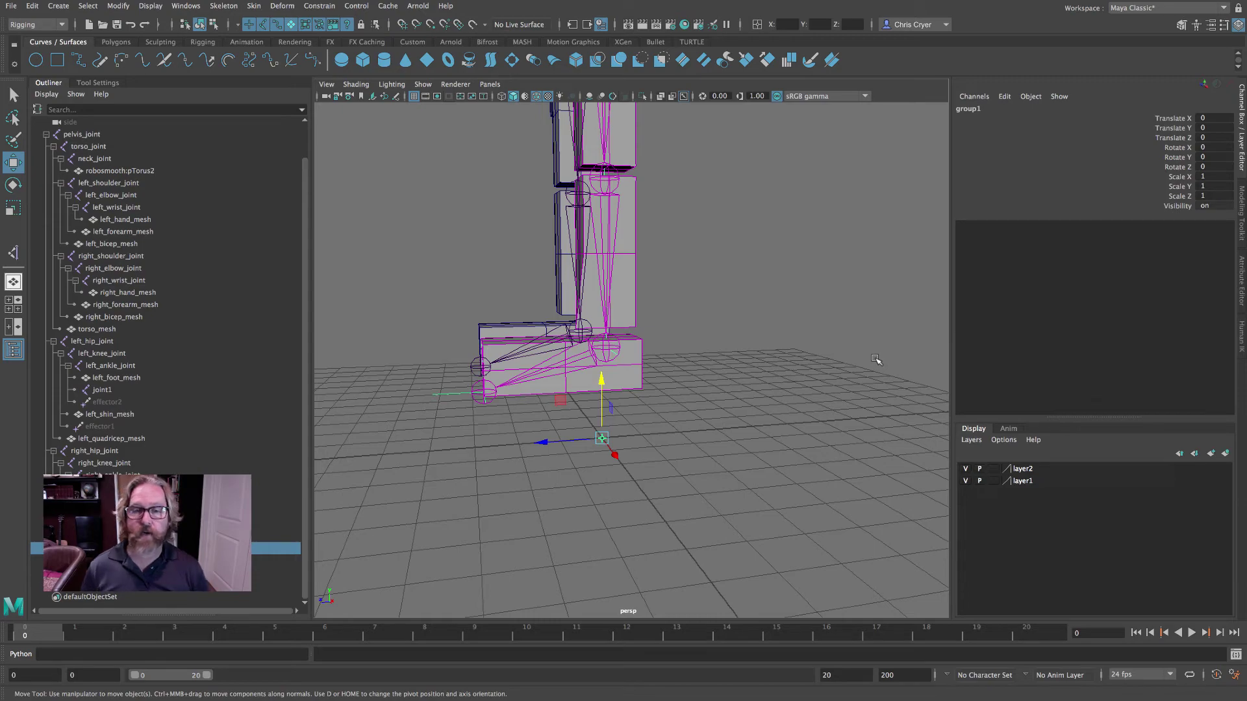
pyautogui.moveTo(789, 365)
pyautogui.keyDown('alt'); pyautogui.mouseDown()
pyautogui.moveTo(815, 362)
pyautogui.moveTo(772, 369)
pyautogui.mouseUp(); pyautogui.keyUp('alt')
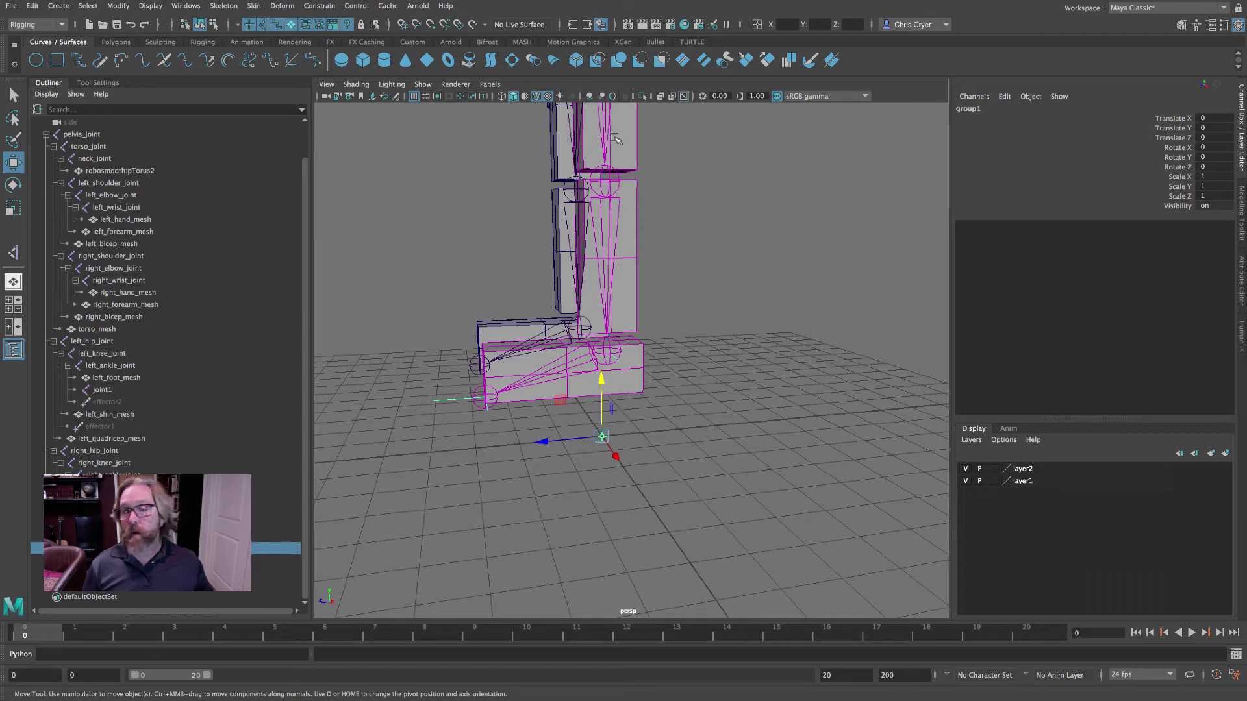
pyautogui.click(423, 84)
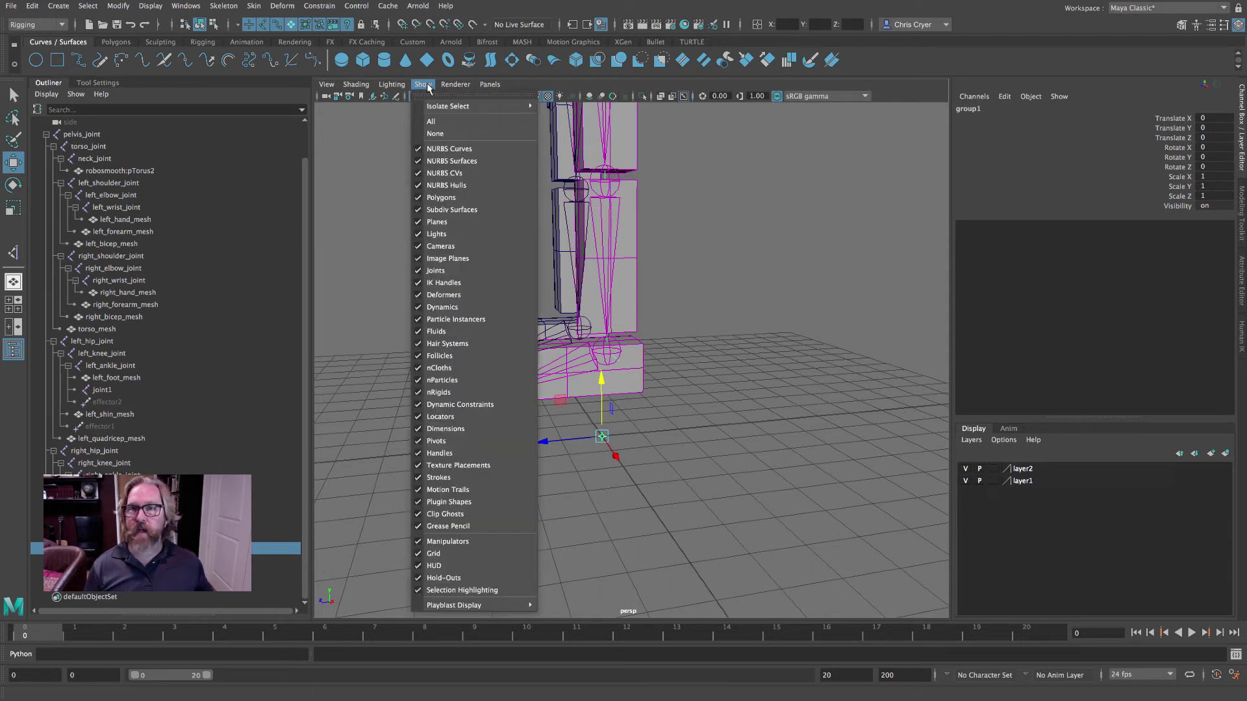
pyautogui.click(489, 196)
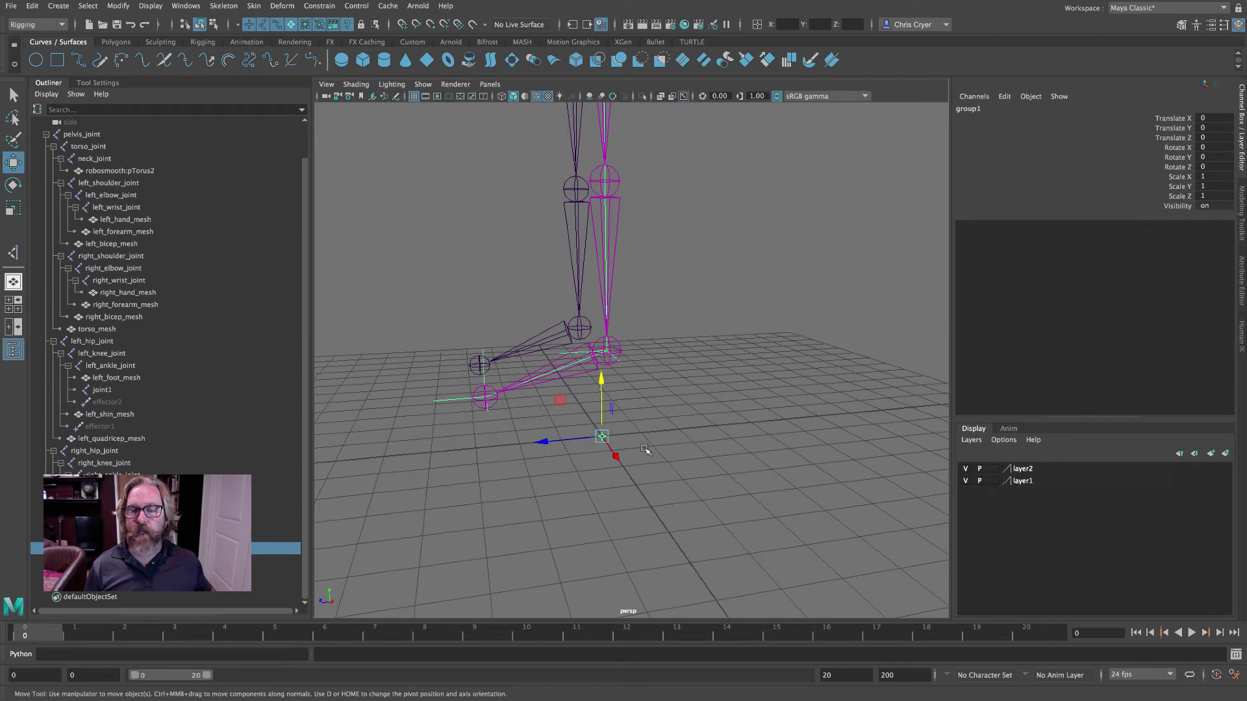
pyautogui.moveTo(603, 429); pyautogui.dragTo(916, 274)
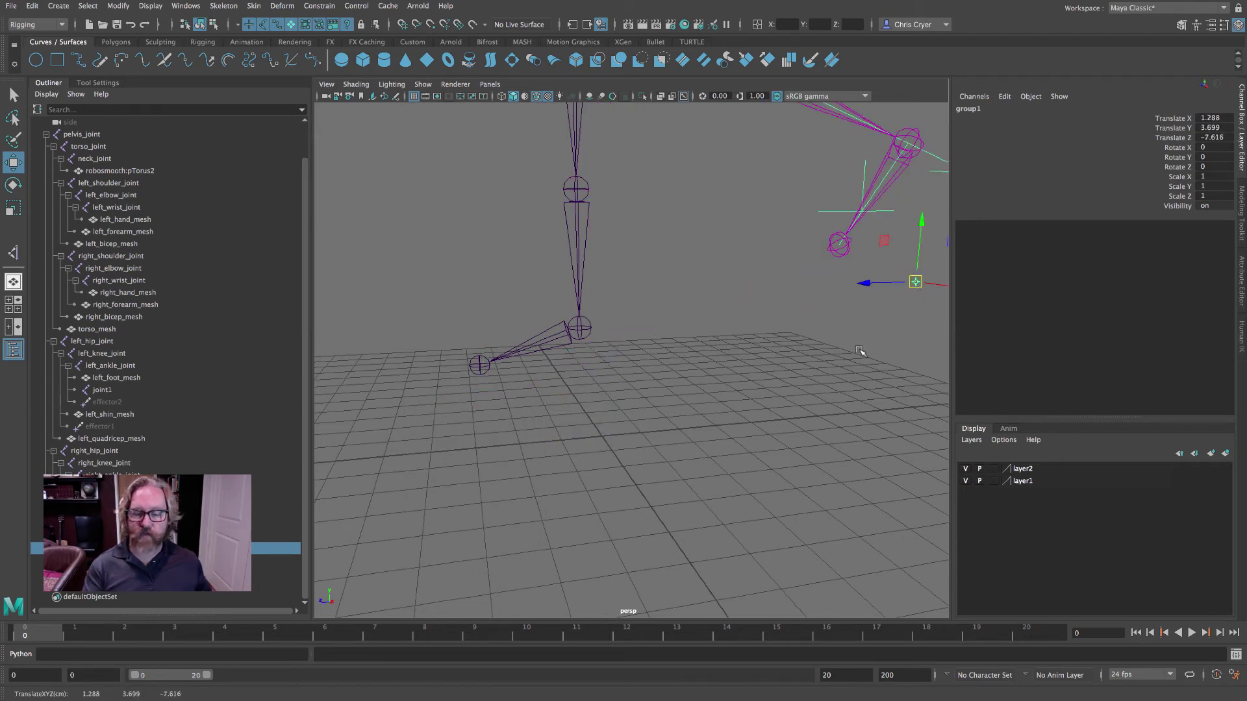
pyautogui.hotkey('ctrl', 'z')
# Step: Switch to component selection with handles pickable and select the IK group's selection handle near the left foot
pyautogui.click(214, 24)
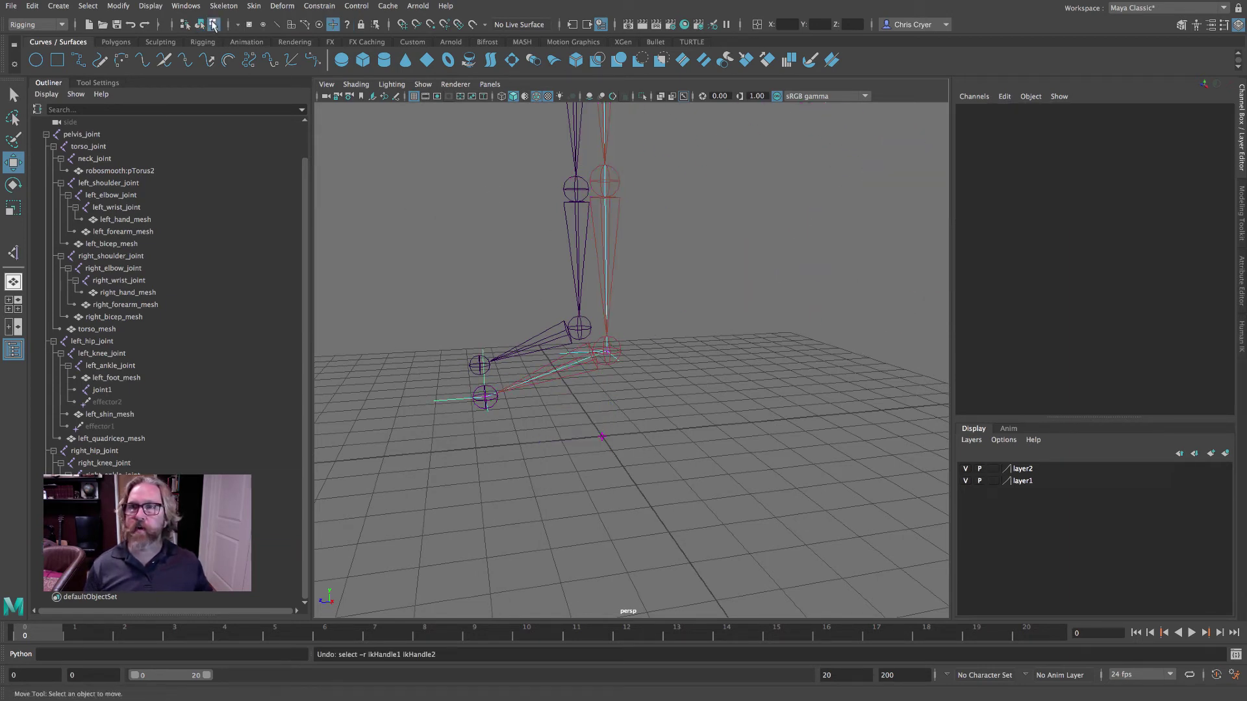
pyautogui.click(333, 25)
pyautogui.click(602, 437)
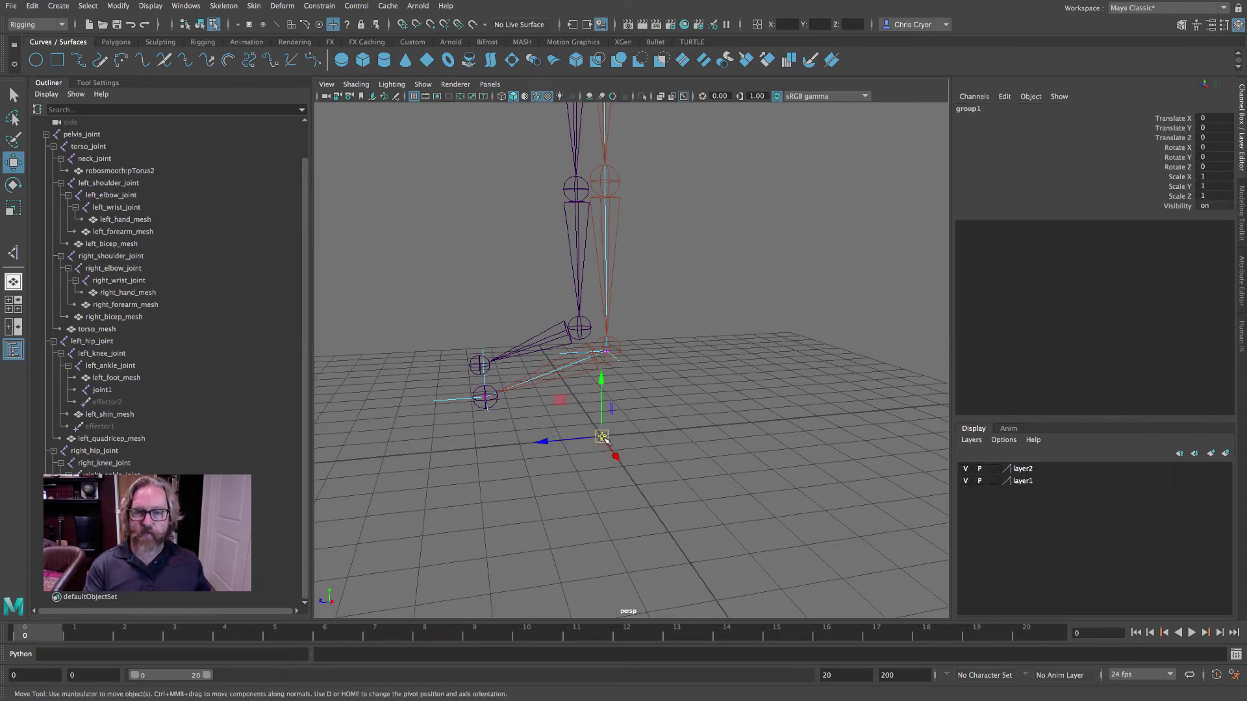
# Step: Try repositioning the IK group's selection handle freely, snap it to the left toe joint, and undo the snap
pyautogui.moveTo(603, 438); pyautogui.dragTo(857, 435)
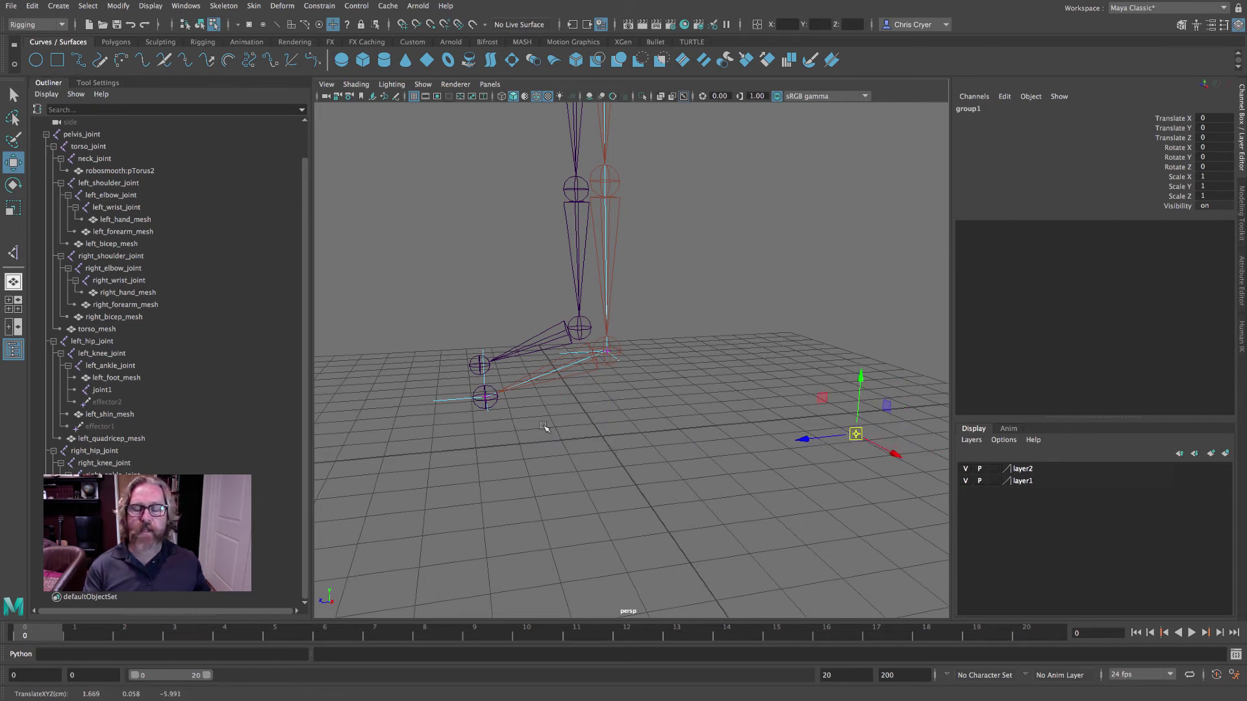
pyautogui.moveTo(859, 436); pyautogui.dragTo(607, 436)
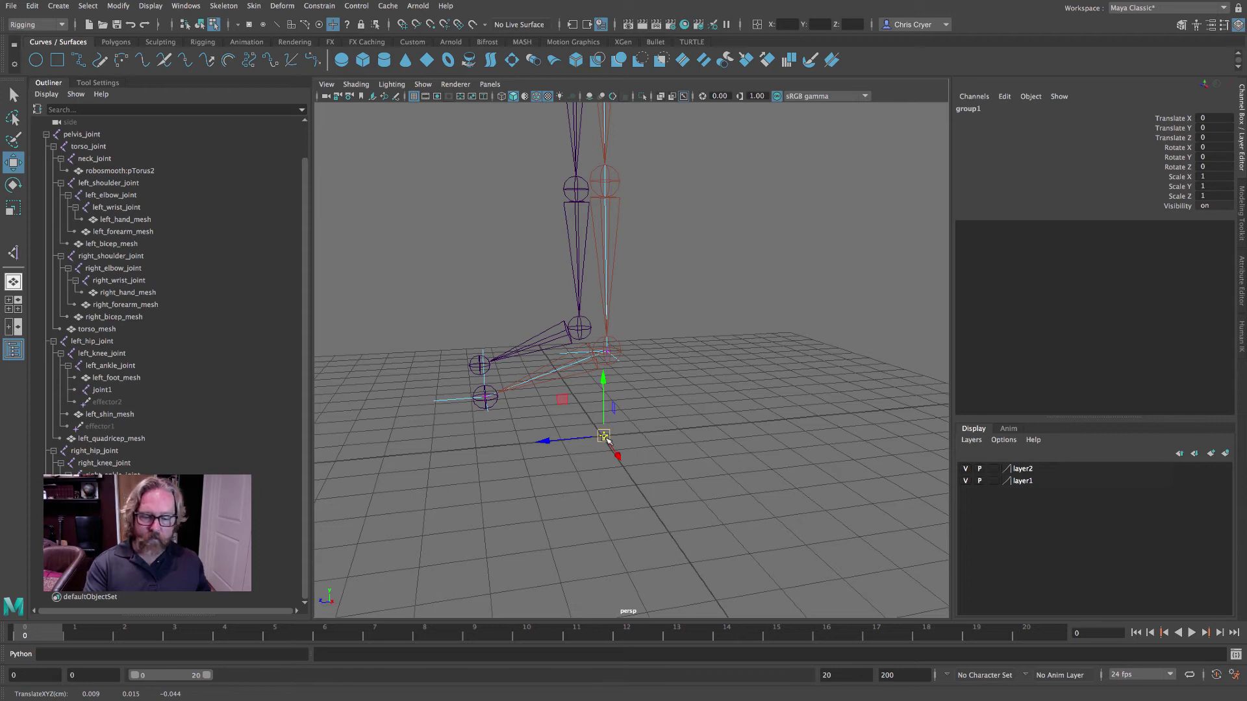
pyautogui.moveTo(605, 436); pyautogui.dragTo(883, 398)
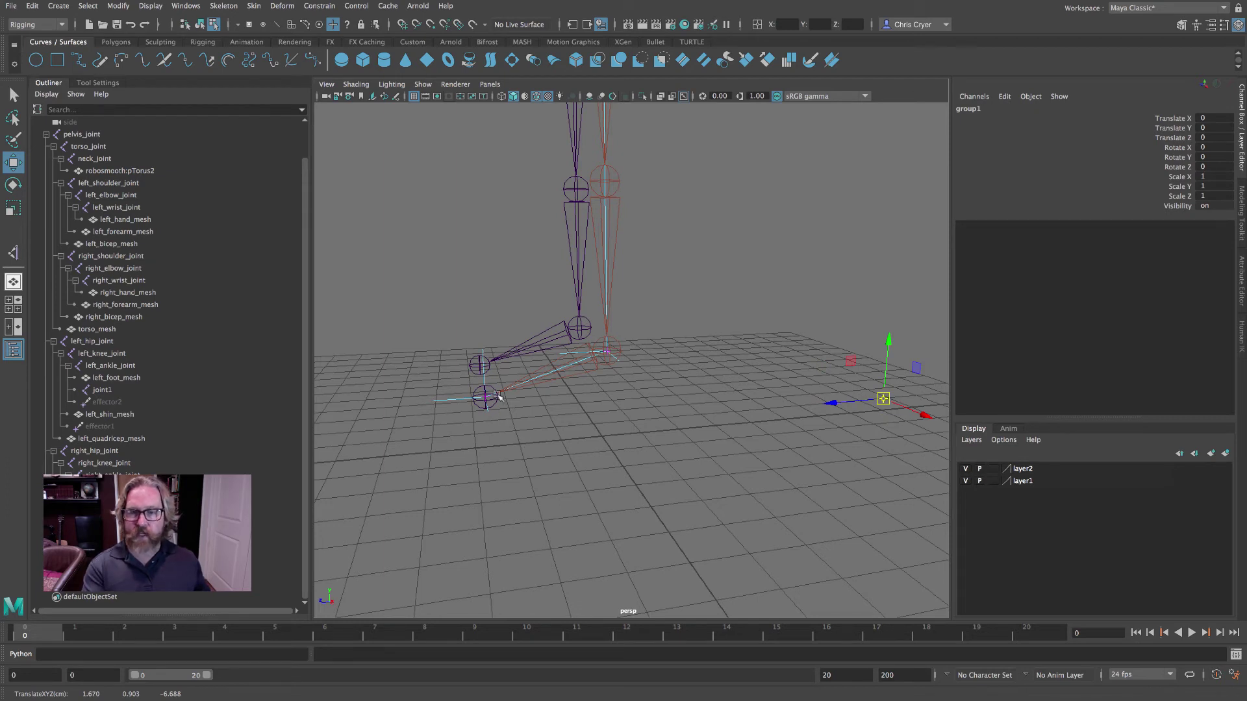
pyautogui.press('v')
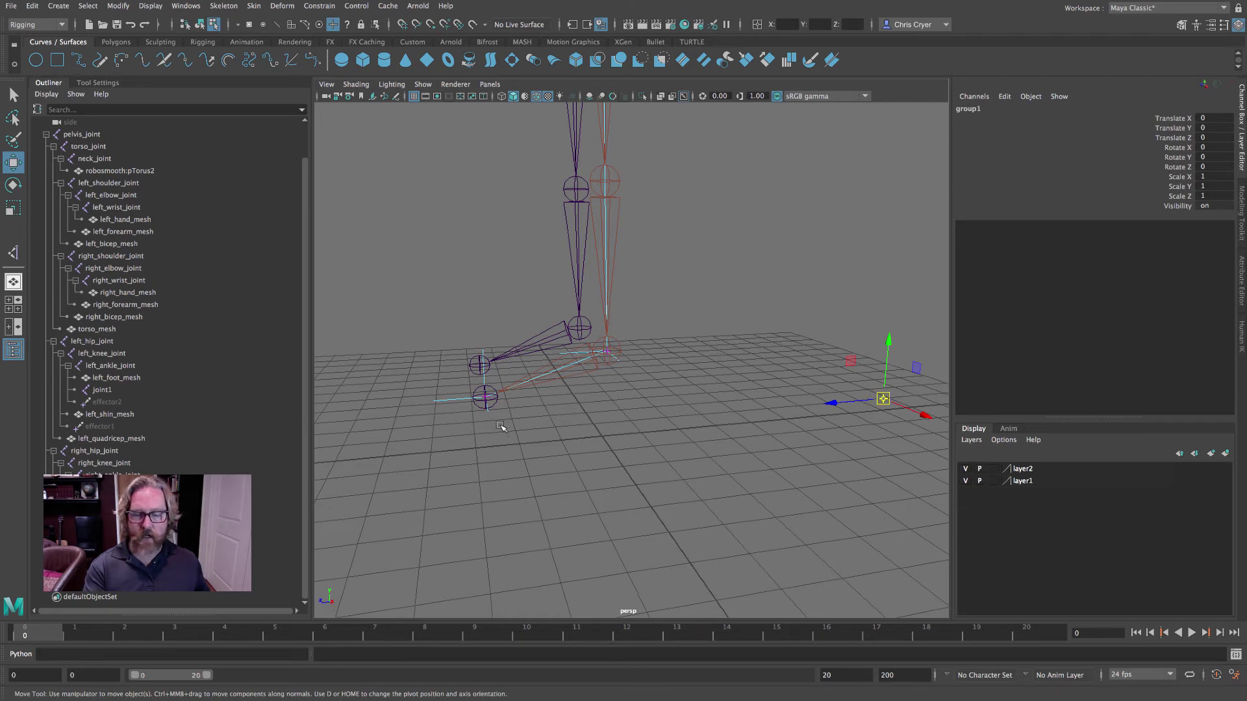
pyautogui.press('v')
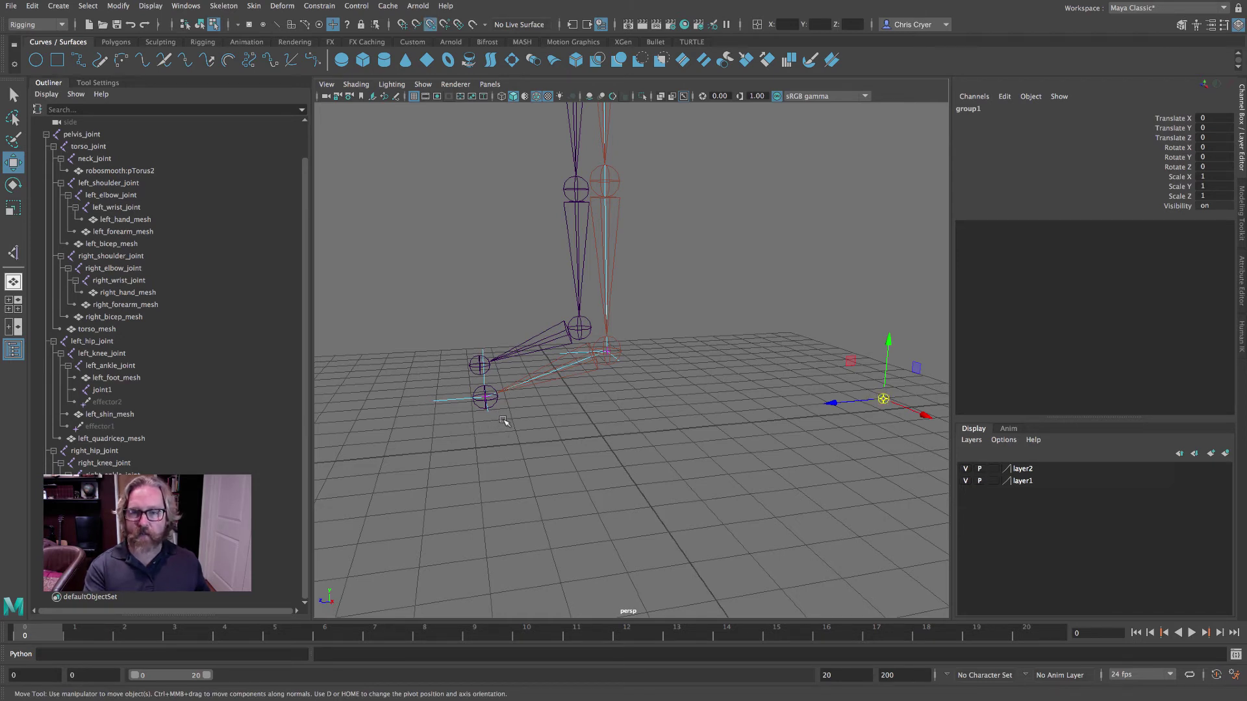
pyautogui.moveTo(504, 422); pyautogui.dragTo(494, 406, button='middle')
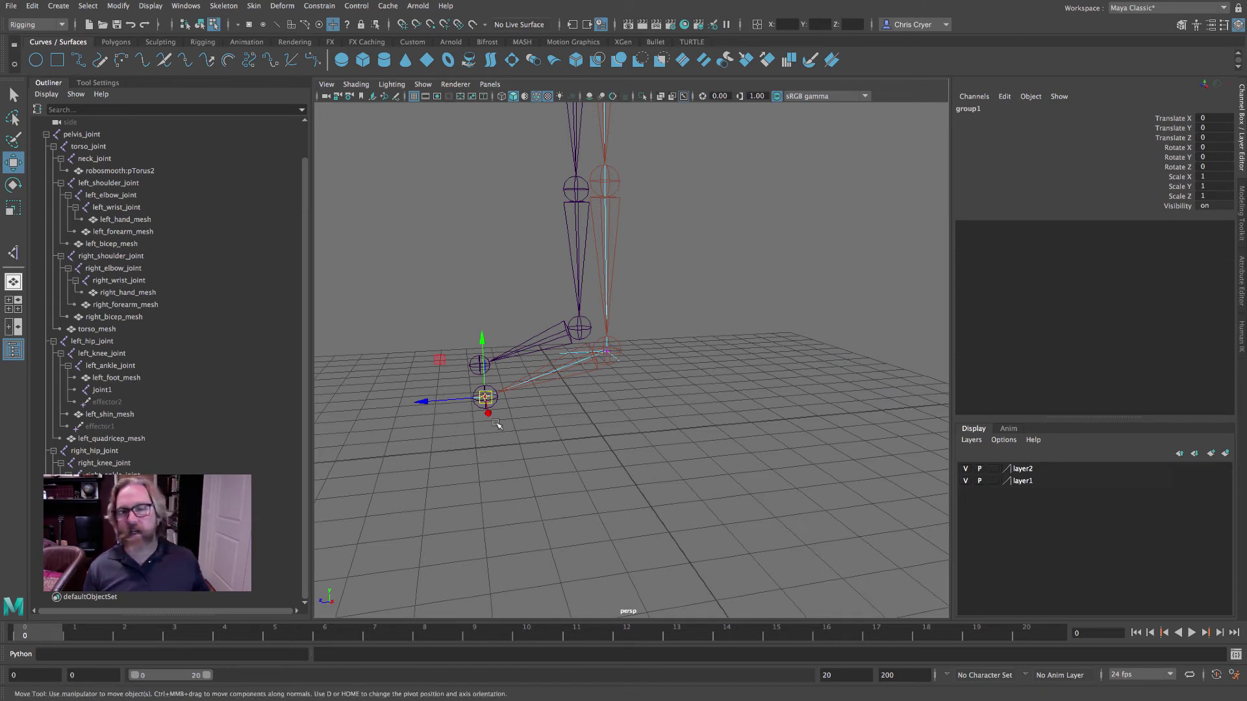
pyautogui.hotkey('ctrl', 'z')
# Step: Snap the IK group's selection handle to the left toe joint, and slide it behind the foot to about Z -6.8
pyautogui.click(888, 392)
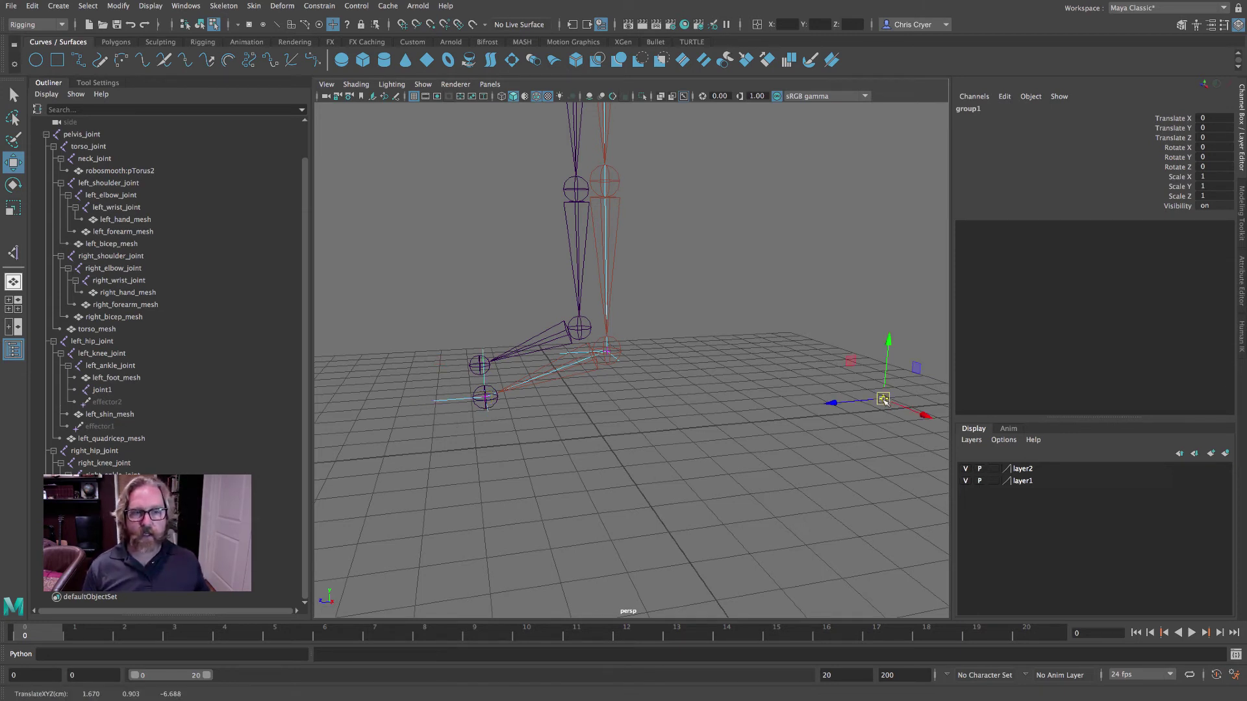
pyautogui.moveTo(891, 392); pyautogui.dragTo(893, 401)
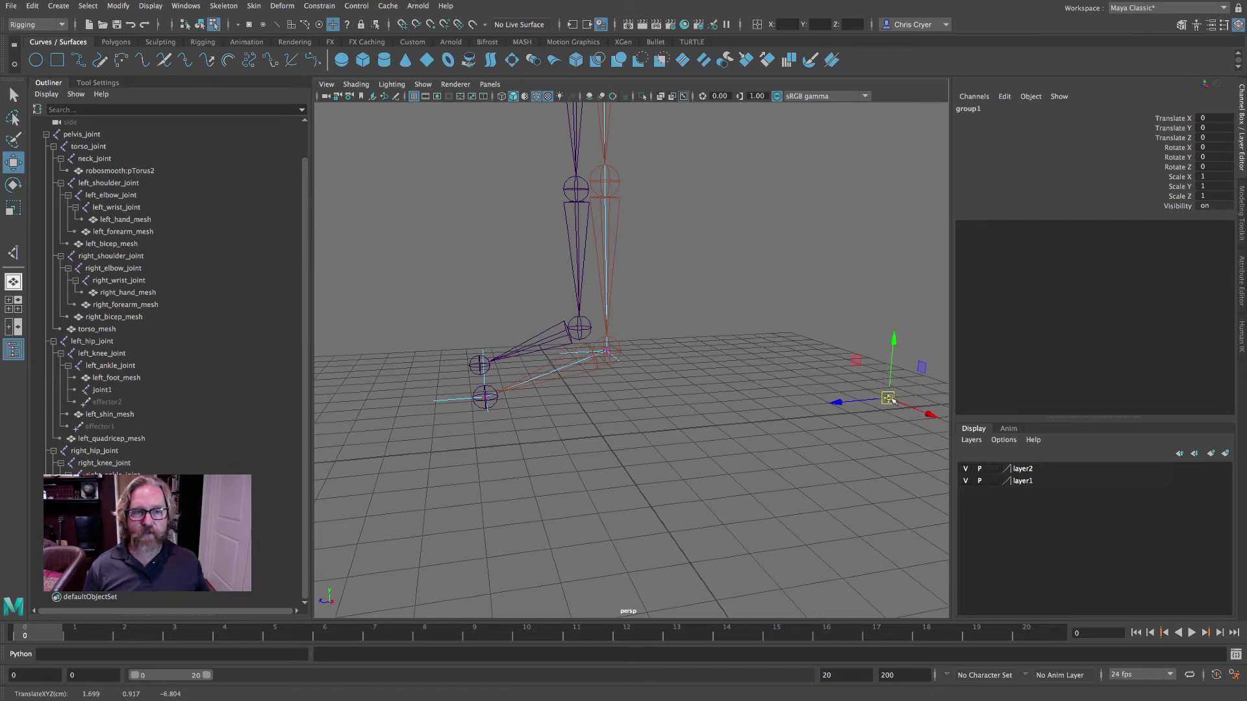
pyautogui.press('v')
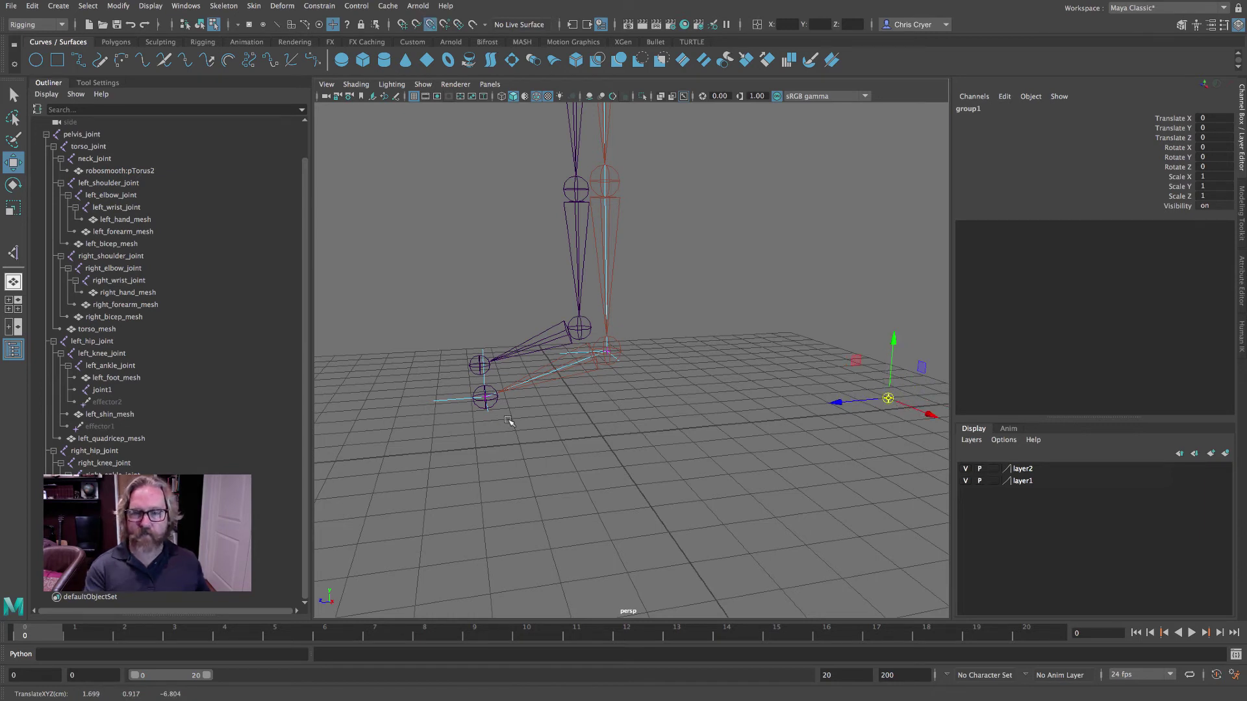
pyautogui.moveTo(508, 421); pyautogui.dragTo(487, 398, button='middle')
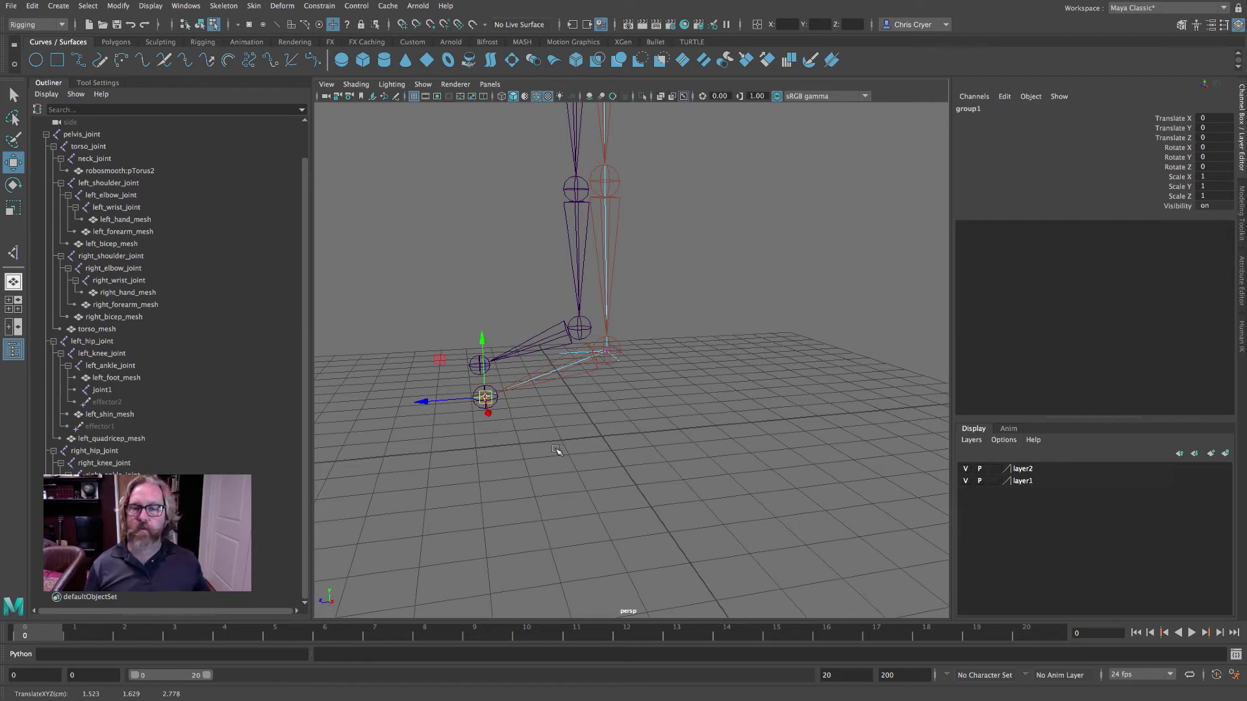
pyautogui.moveTo(422, 402); pyautogui.dragTo(555, 284, button='middle')
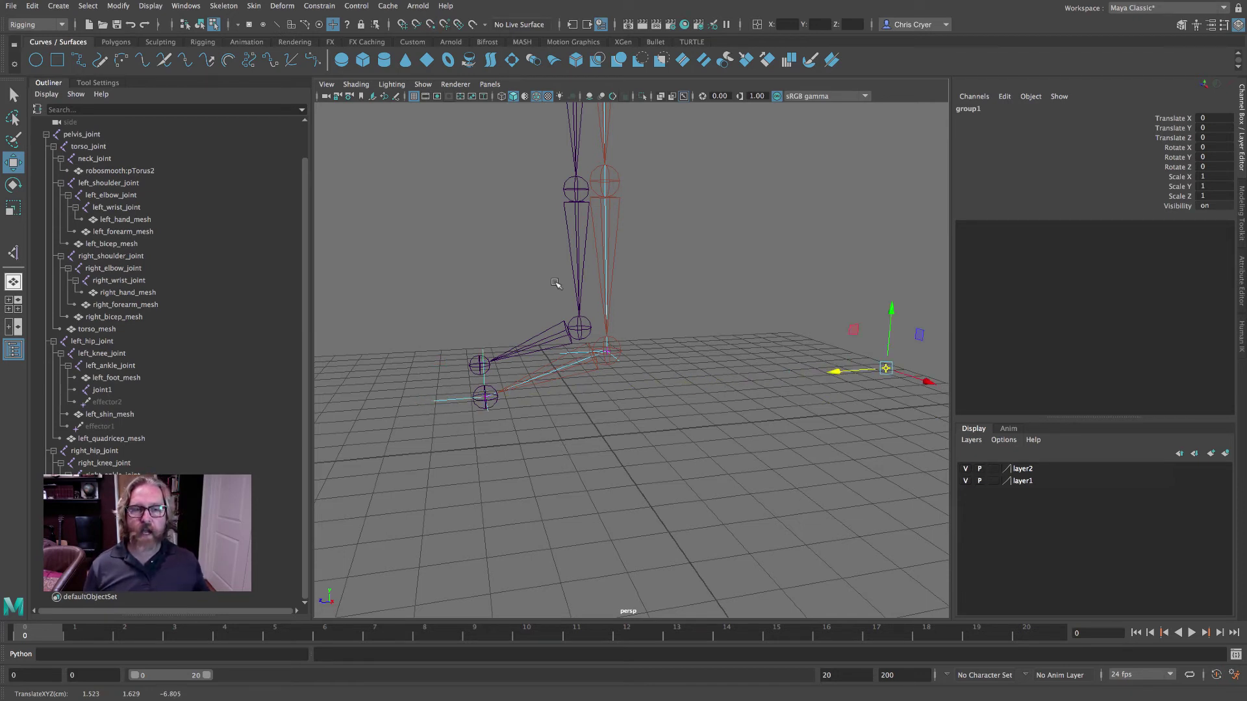
pyautogui.keyDown('alt'); pyautogui.moveTo(776, 432); pyautogui.dragTo(715, 395); pyautogui.keyUp('alt')
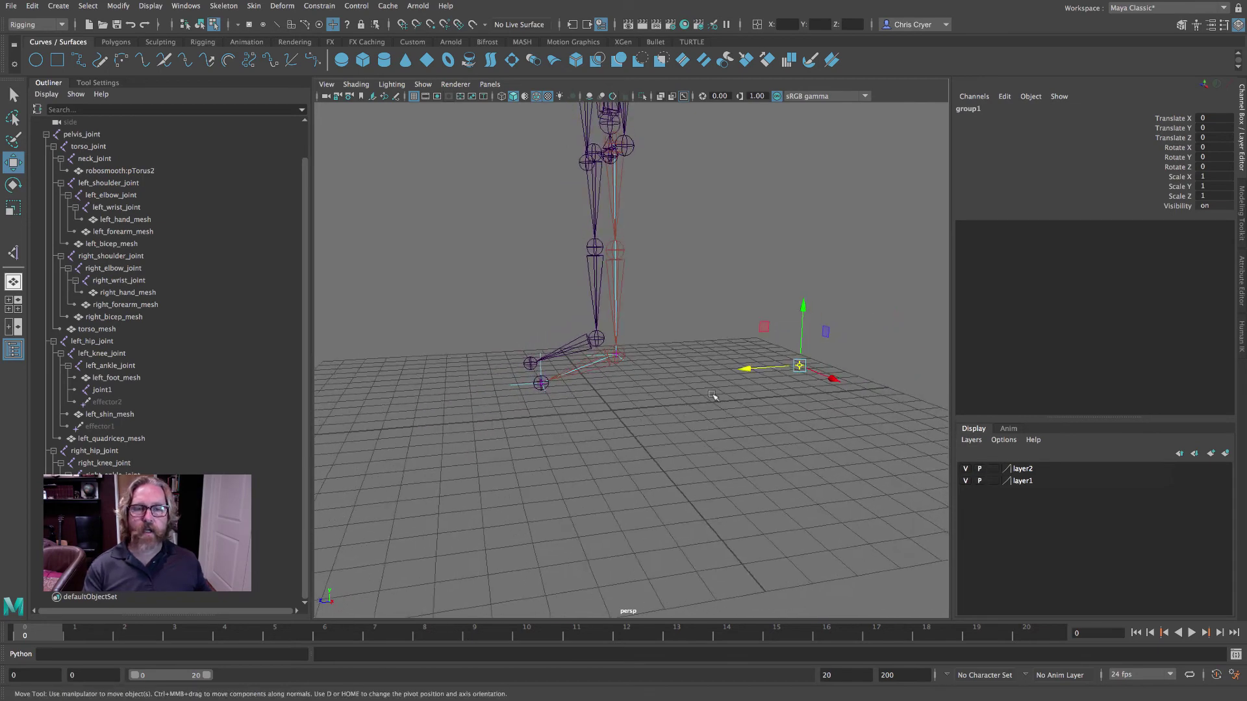
pyautogui.keyDown('alt'); pyautogui.moveTo(783, 368); pyautogui.dragTo(718, 390); pyautogui.keyUp('alt')
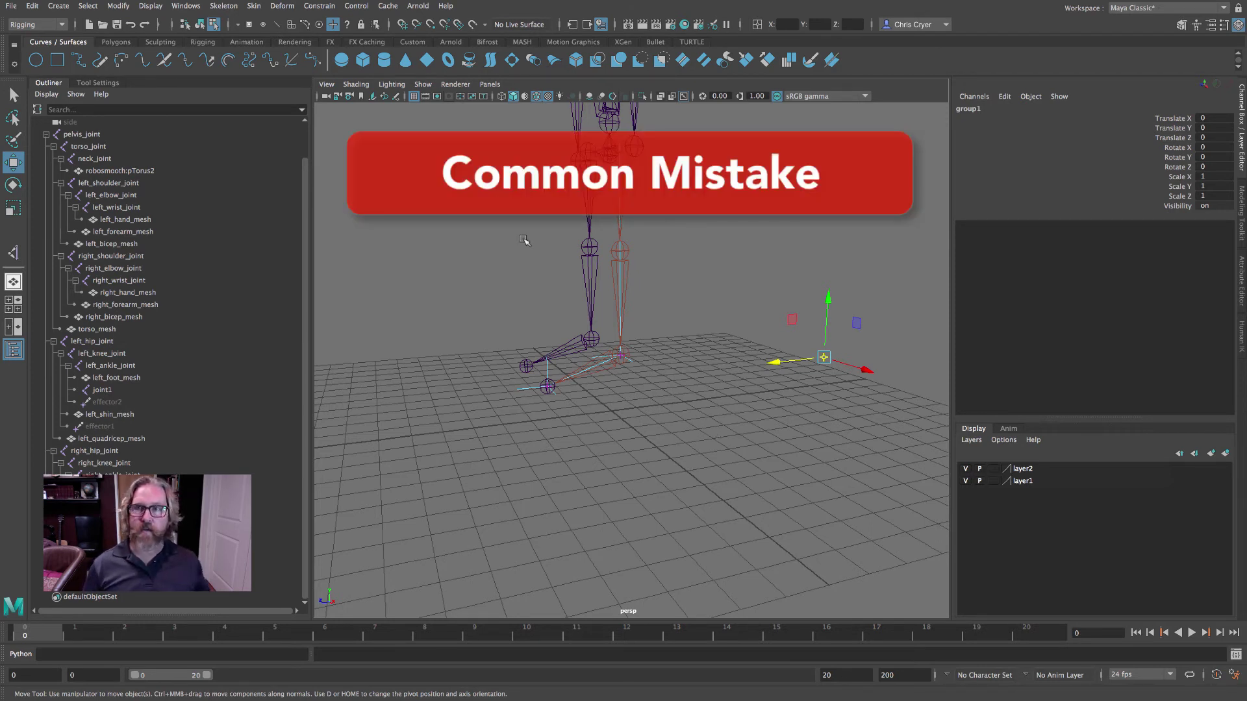
# Step: Return to object selection and snap the IK group's pivot to the left toe joint
pyautogui.click(200, 24)
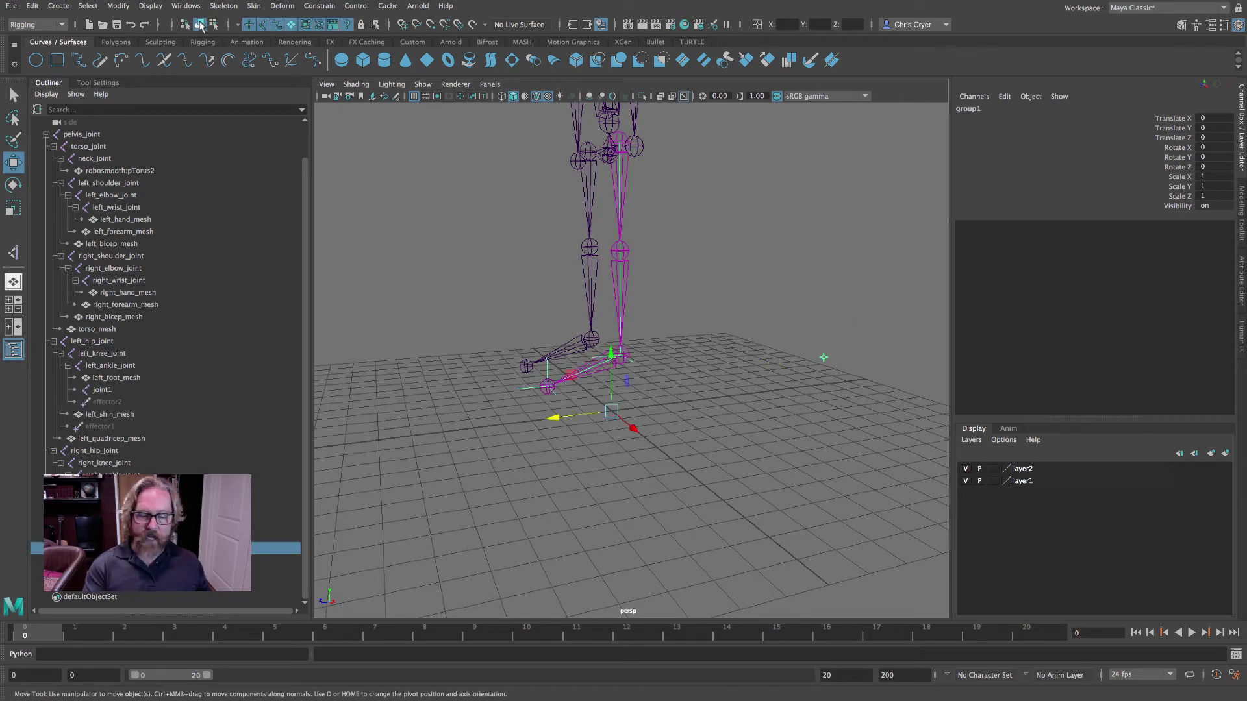
pyautogui.press('d')
pyautogui.keyDown('alt'); pyautogui.moveTo(400, 214); pyautogui.dragTo(635, 467, button='right'); pyautogui.keyUp('alt')
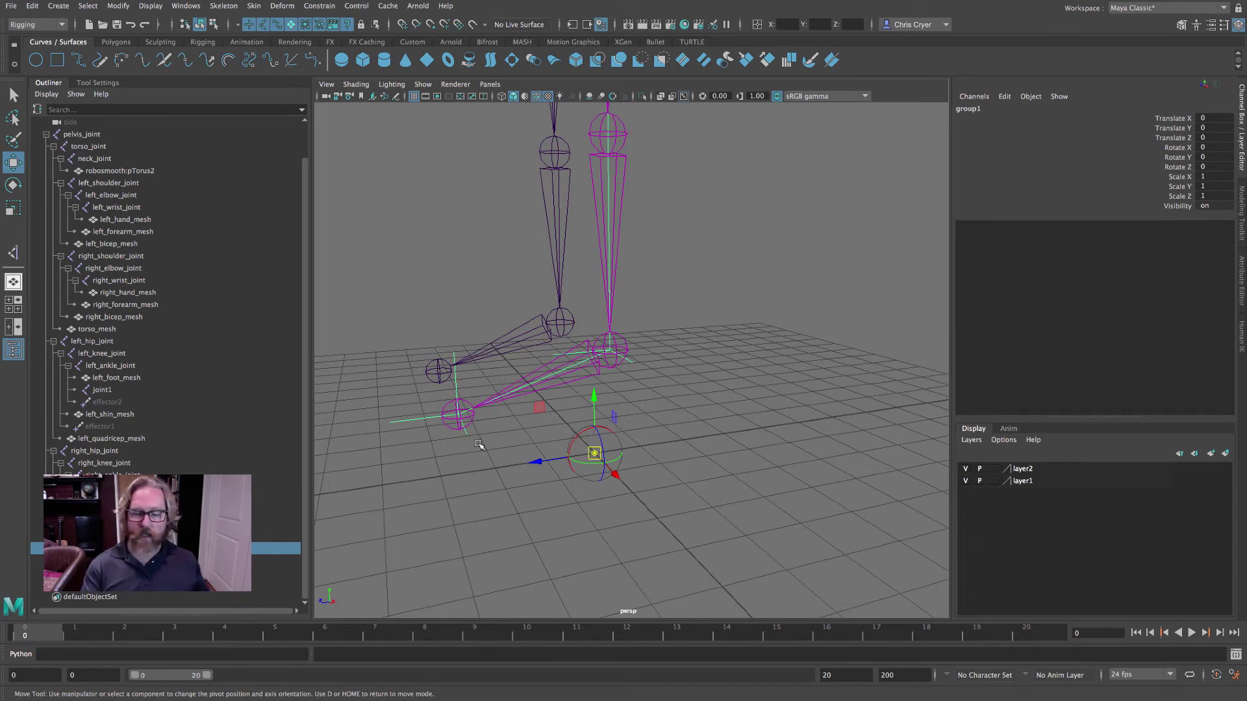
pyautogui.press('v')
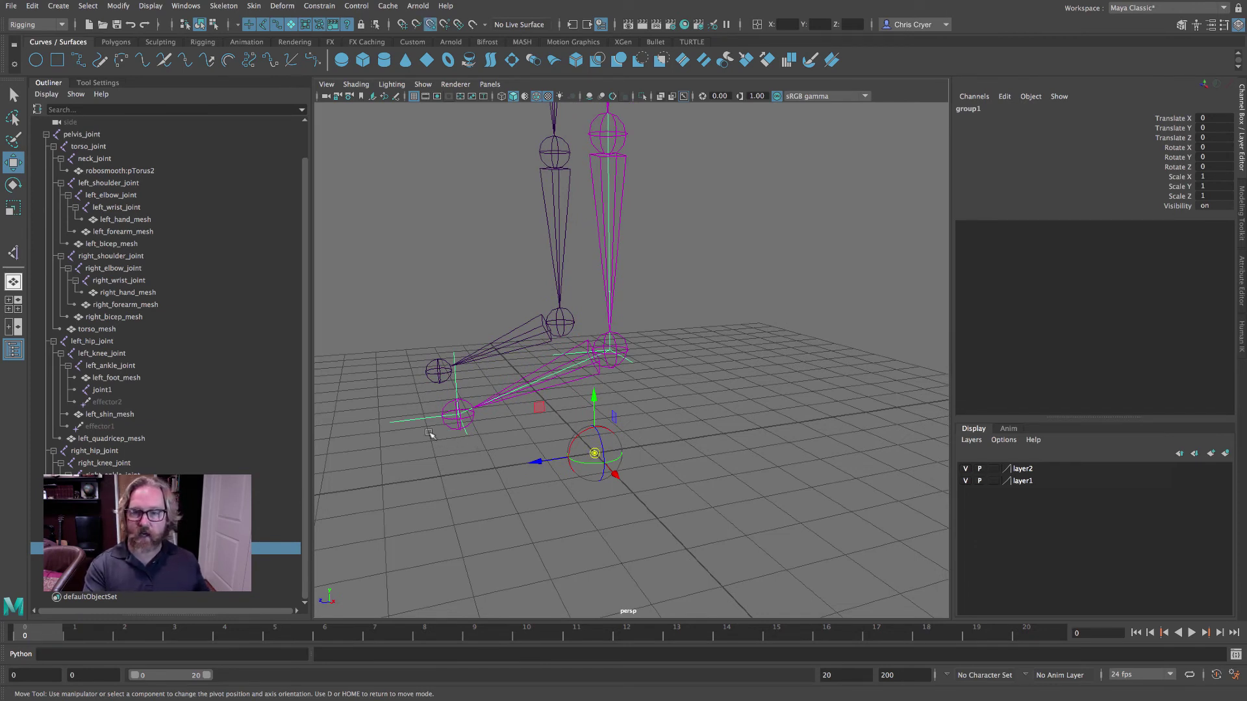
pyautogui.moveTo(441, 441); pyautogui.dragTo(458, 416, button='middle')
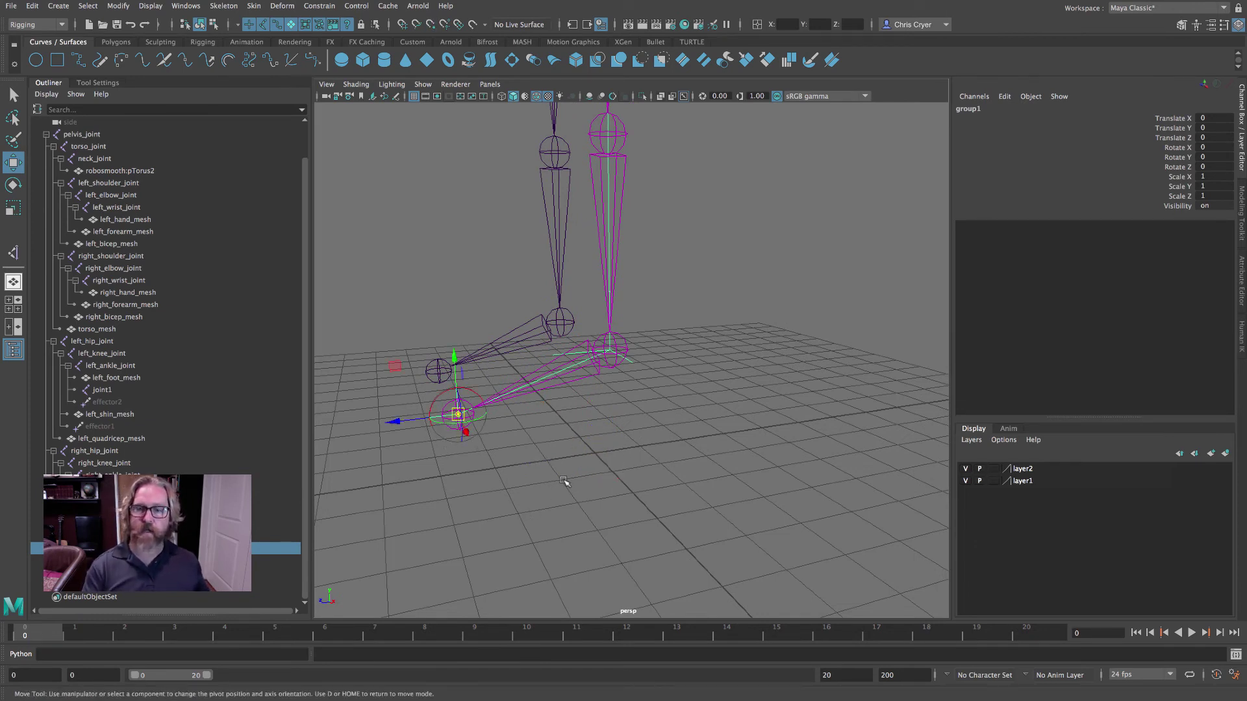
pyautogui.press('d')
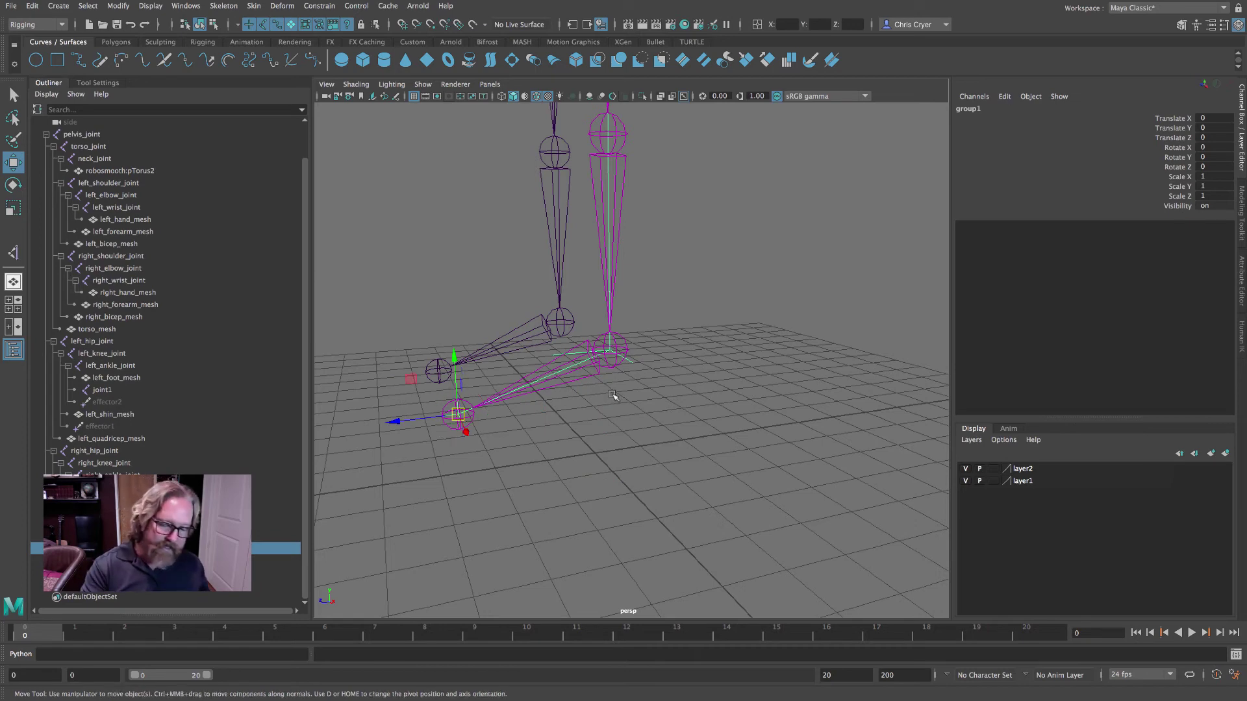
pyautogui.scroll(-5, 691, 413)
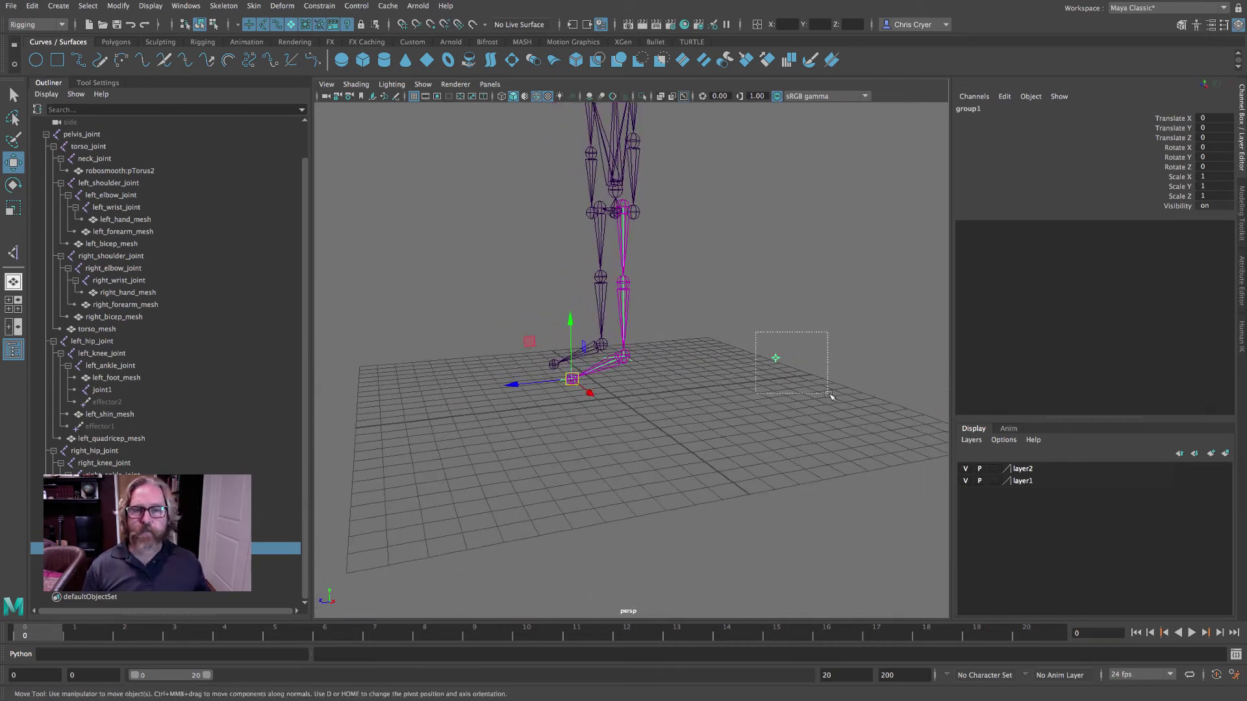
# Step: Test lifting the left foot's IK group, undo the move, and show the polygon meshes in the viewport
pyautogui.moveTo(571, 325); pyautogui.dragTo(570, 272)
pyautogui.hotkey('ctrl', 'z')
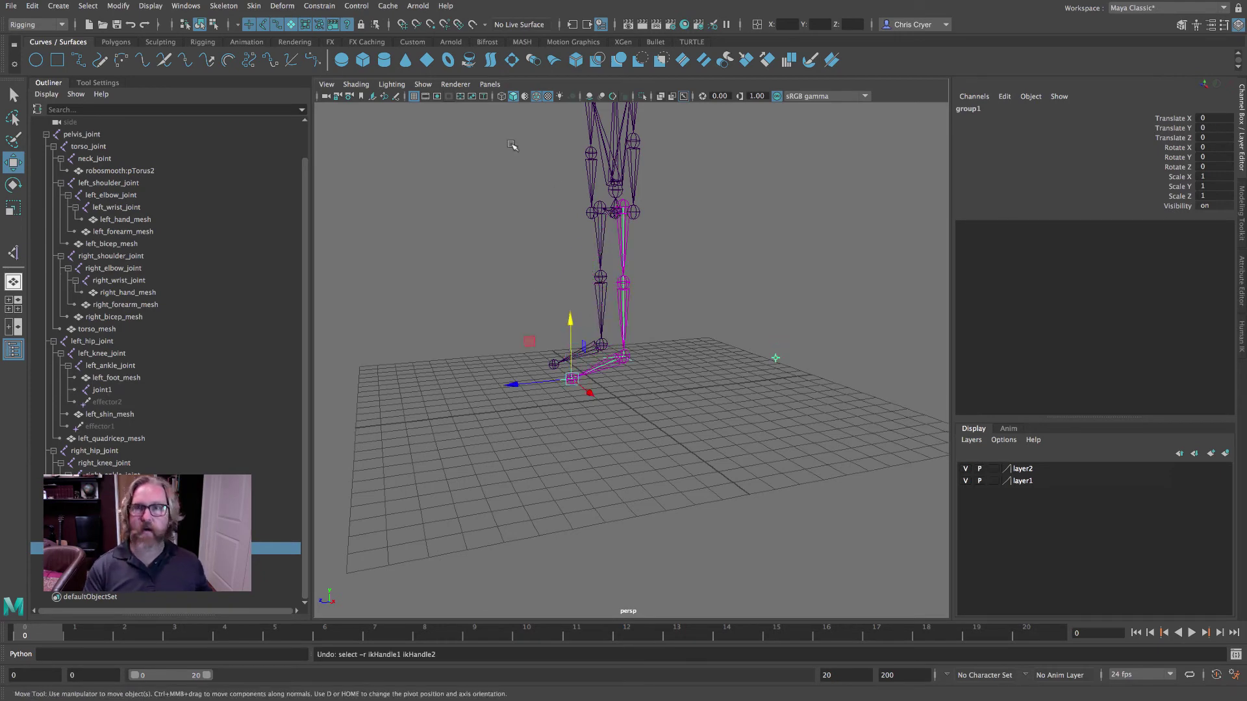
pyautogui.click(423, 85)
pyautogui.click(466, 200)
# Step: Try posing the left leg by lifting the IK group, rotating it about 60° on X and shifting it back, undo the poses, and deselect
pyautogui.keyDown('alt'); pyautogui.moveTo(703, 298); pyautogui.dragTo(621, 383); pyautogui.keyUp('alt')
pyautogui.moveTo(604, 447); pyautogui.dragTo(604, 388)
pyautogui.click(13, 185)
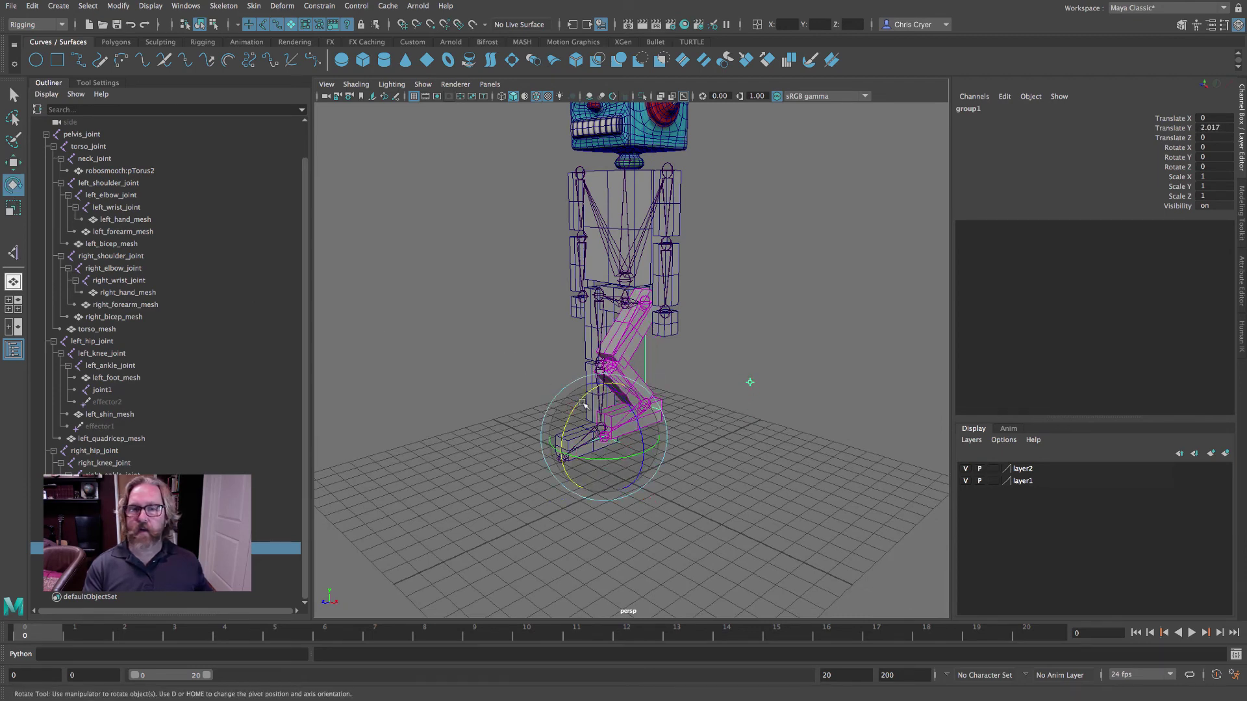
pyautogui.moveTo(642, 458); pyautogui.dragTo(620, 438)
pyautogui.click(13, 162)
pyautogui.click(13, 185)
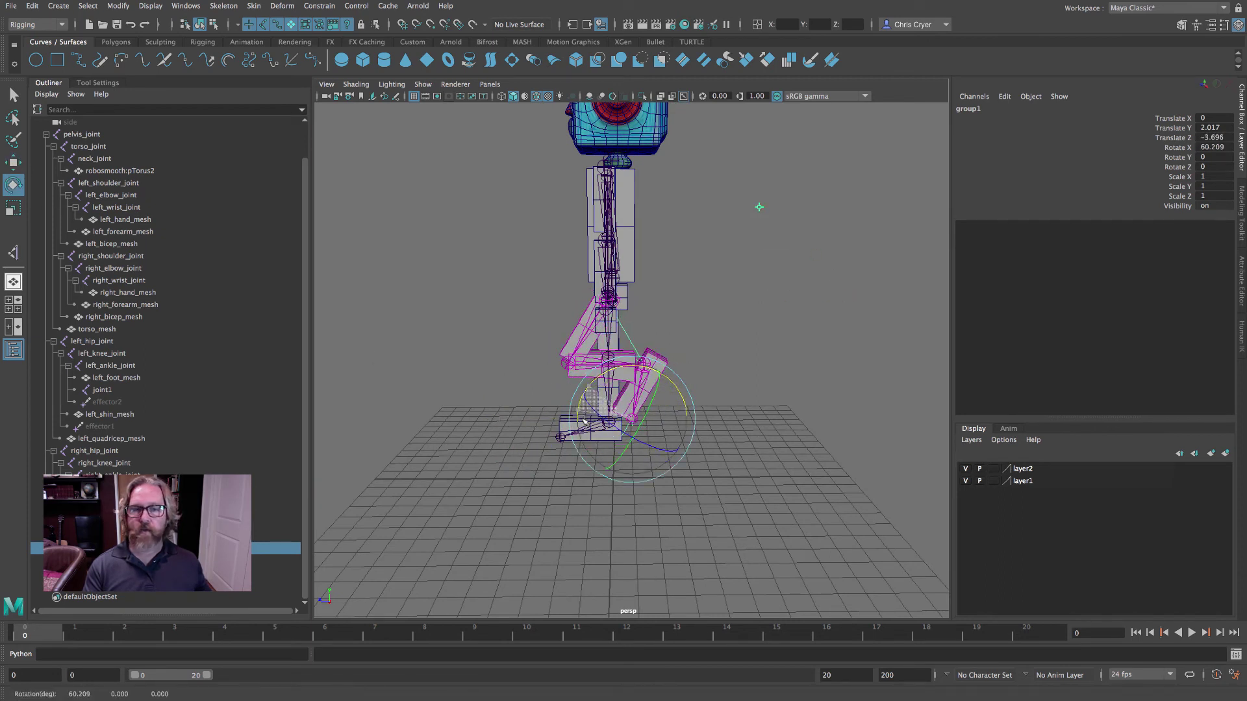
pyautogui.press('w')
pyautogui.moveTo(632, 364); pyautogui.dragTo(770, 401)
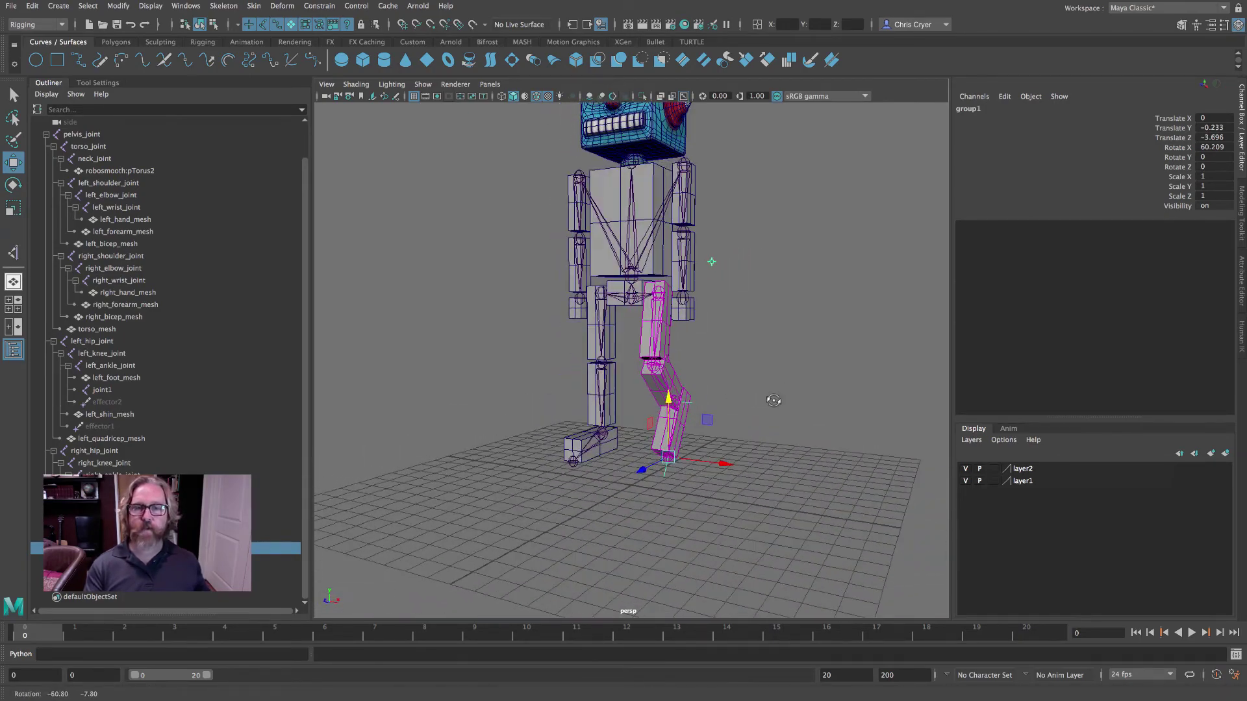
pyautogui.hotkey('ctrl', 'z')
pyautogui.hotkey('ctrl', 'z')
pyautogui.hotkey('ctrl', 'z')
pyautogui.hotkey('ctrl', 'z')
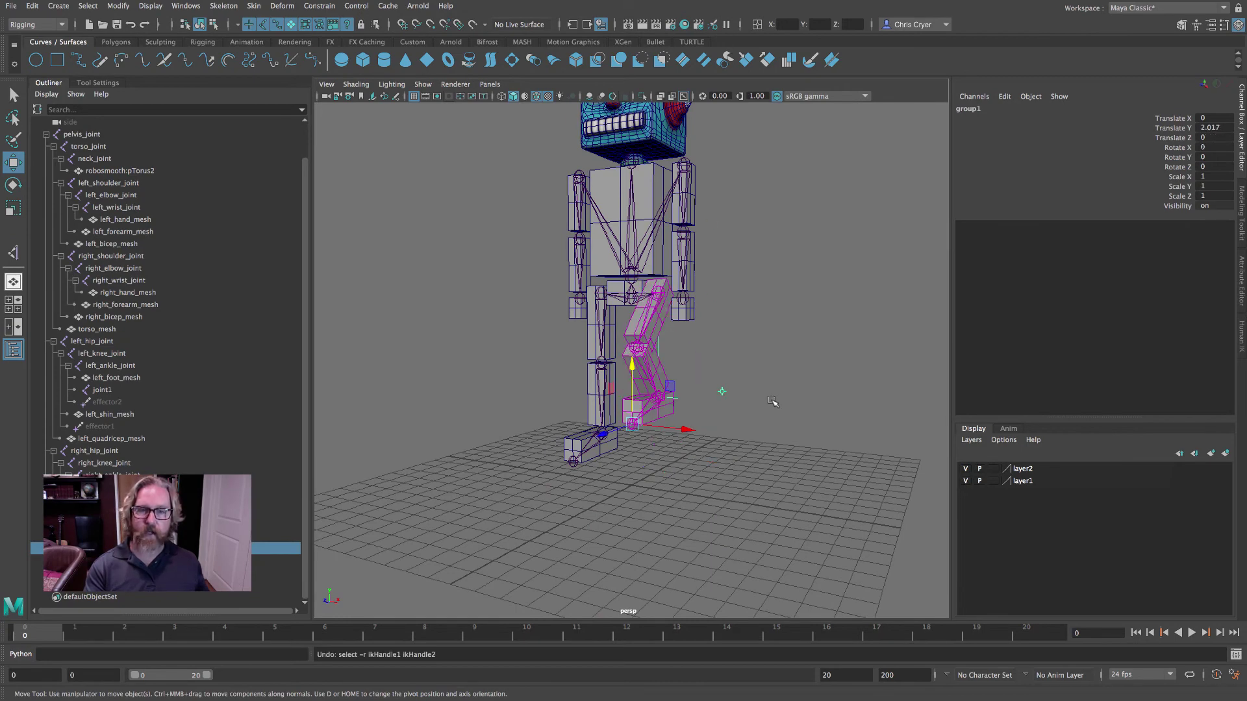
pyautogui.click(771, 352)
# Step: Bend the right knee joint backward about 49° on Z and set that as its preferred angle
pyautogui.keyDown('alt'); pyautogui.moveTo(771, 351); pyautogui.dragTo(776, 364); pyautogui.keyUp('alt')
pyautogui.scroll(5, 776, 364)
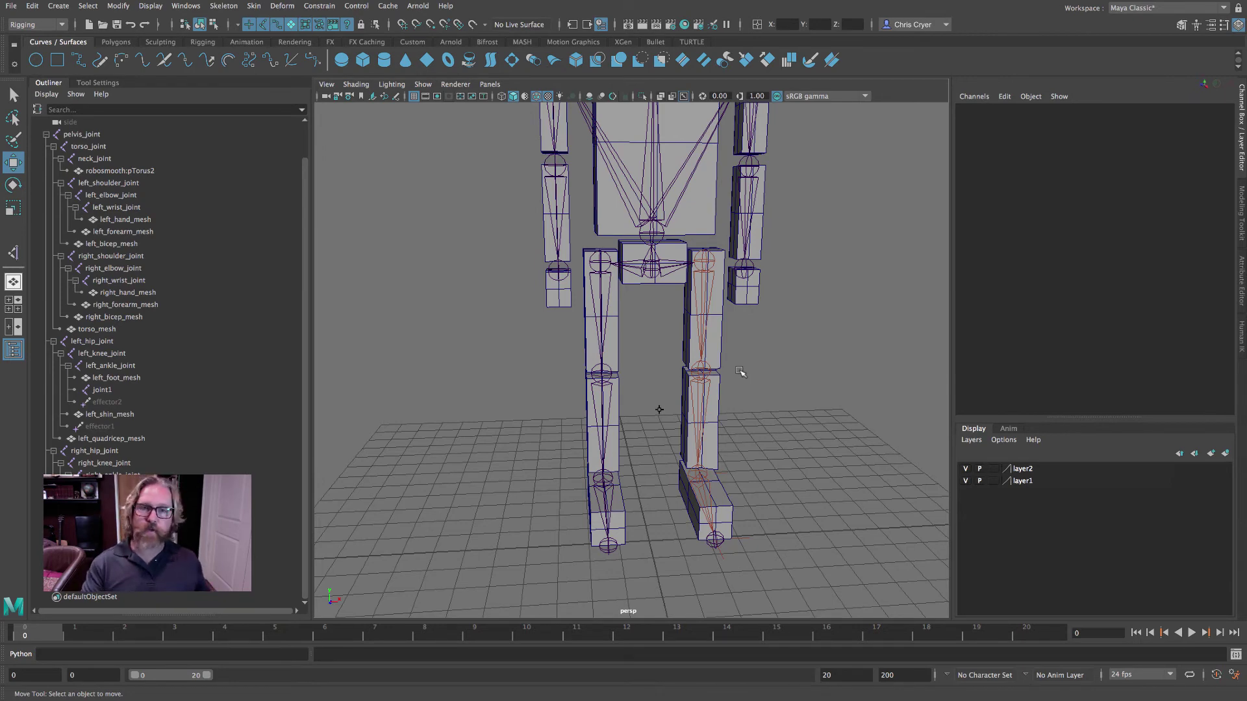
pyautogui.keyDown('alt'); pyautogui.moveTo(638, 381); pyautogui.dragTo(624, 390); pyautogui.keyUp('alt')
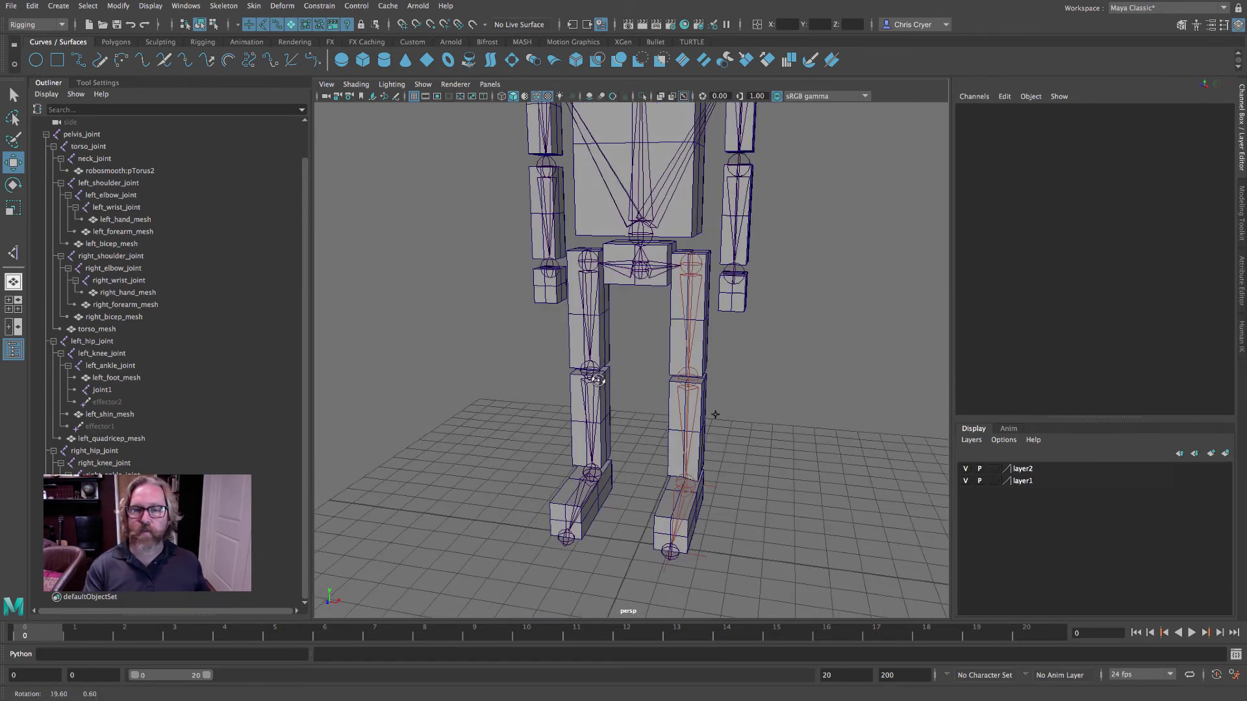
pyautogui.click(591, 371)
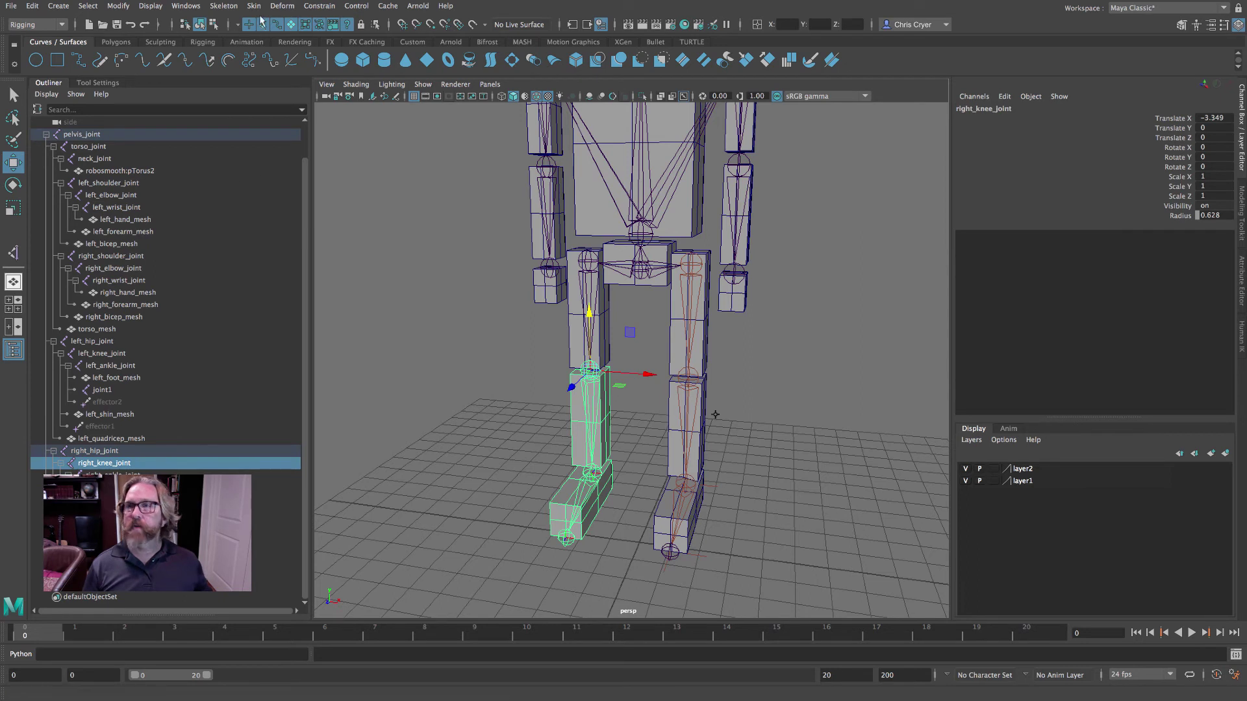
pyautogui.click(13, 185)
pyautogui.moveTo(574, 347); pyautogui.dragTo(392, 387)
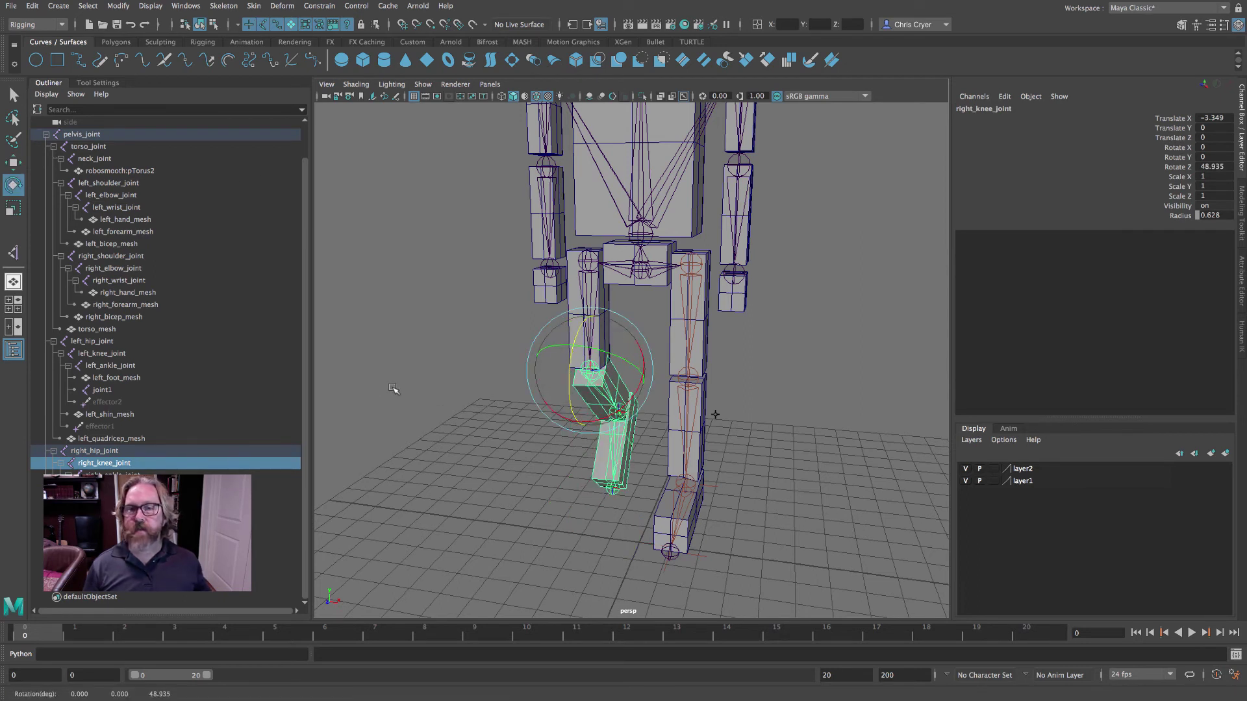
pyautogui.click(223, 6)
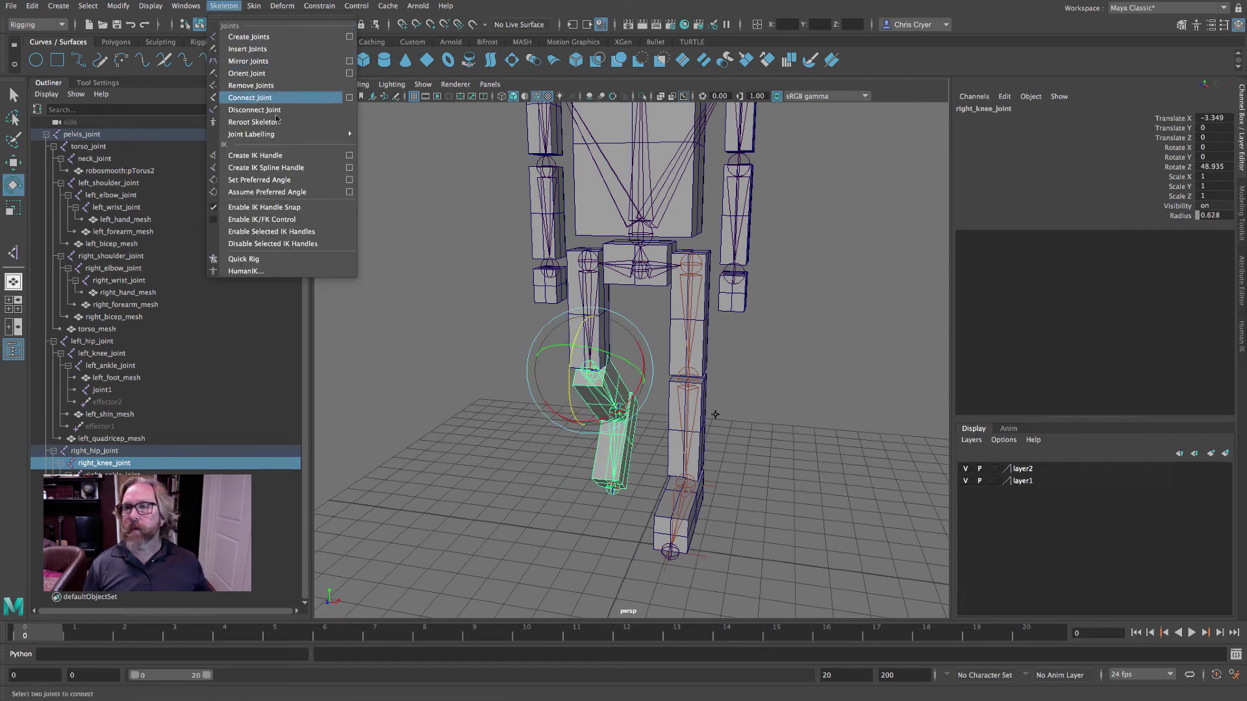
pyautogui.click(281, 180)
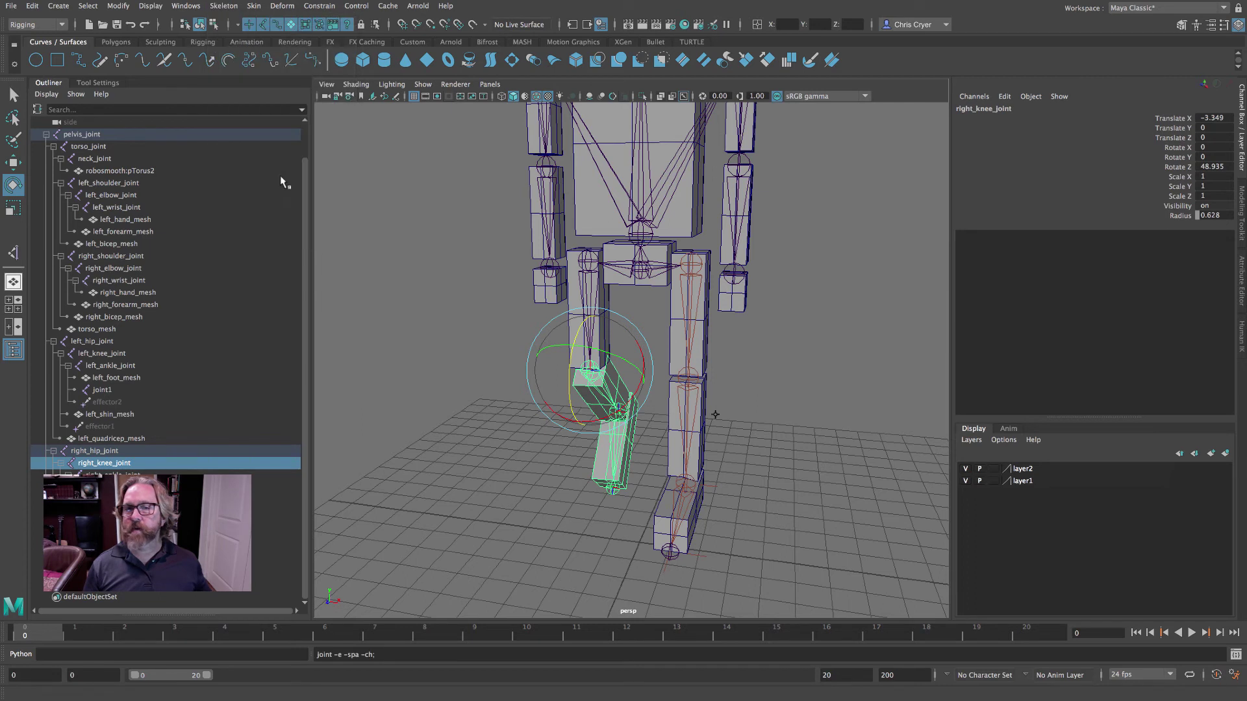
# Step: Reset the right knee joint's Rotate Z to 0
pyautogui.doubleClick(1209, 166)
pyautogui.write('0')
pyautogui.press('Return')
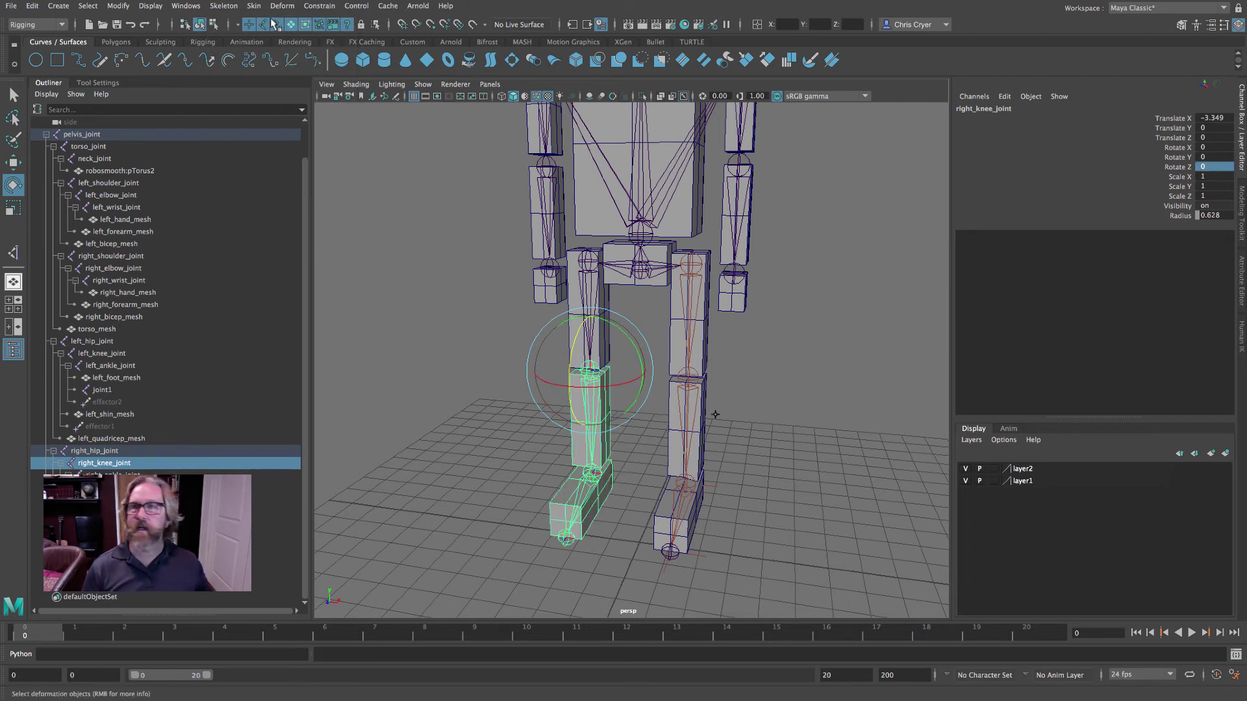
# Step: Create an IK handle from the right hip joint to the right ankle joint, and test it with an upward move that is undone
pyautogui.click(224, 6)
pyautogui.click(273, 156)
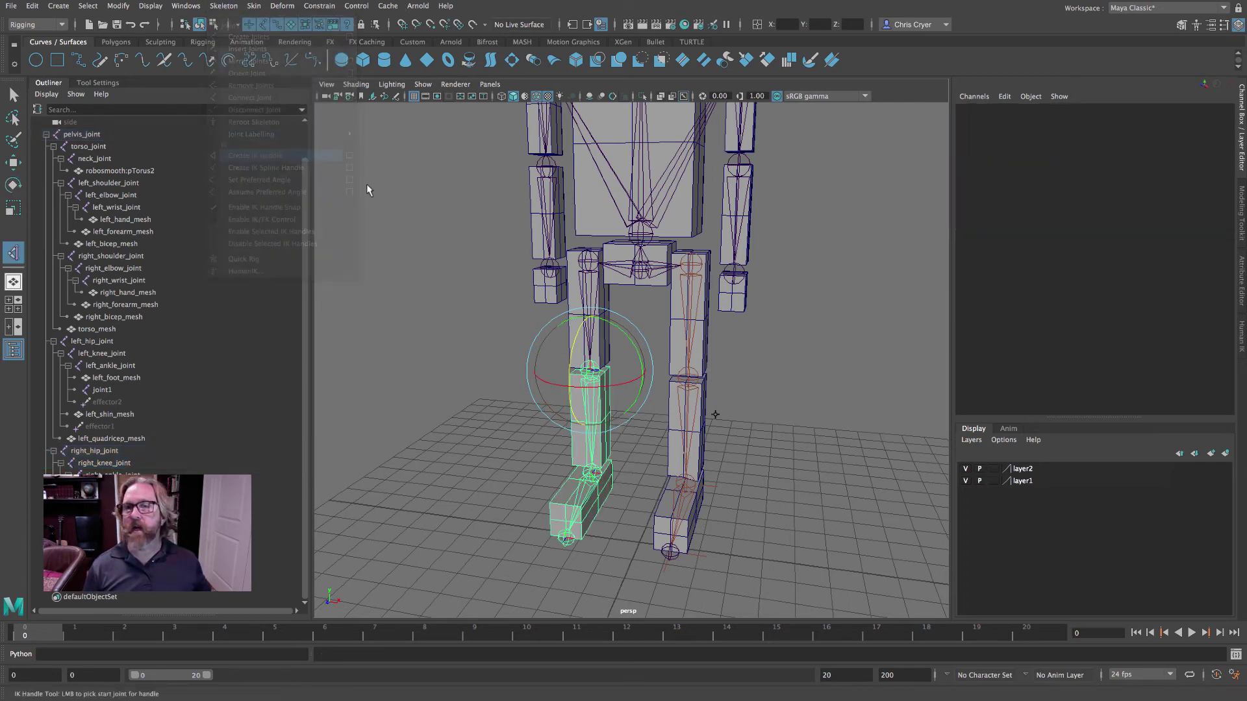
pyautogui.click(586, 260)
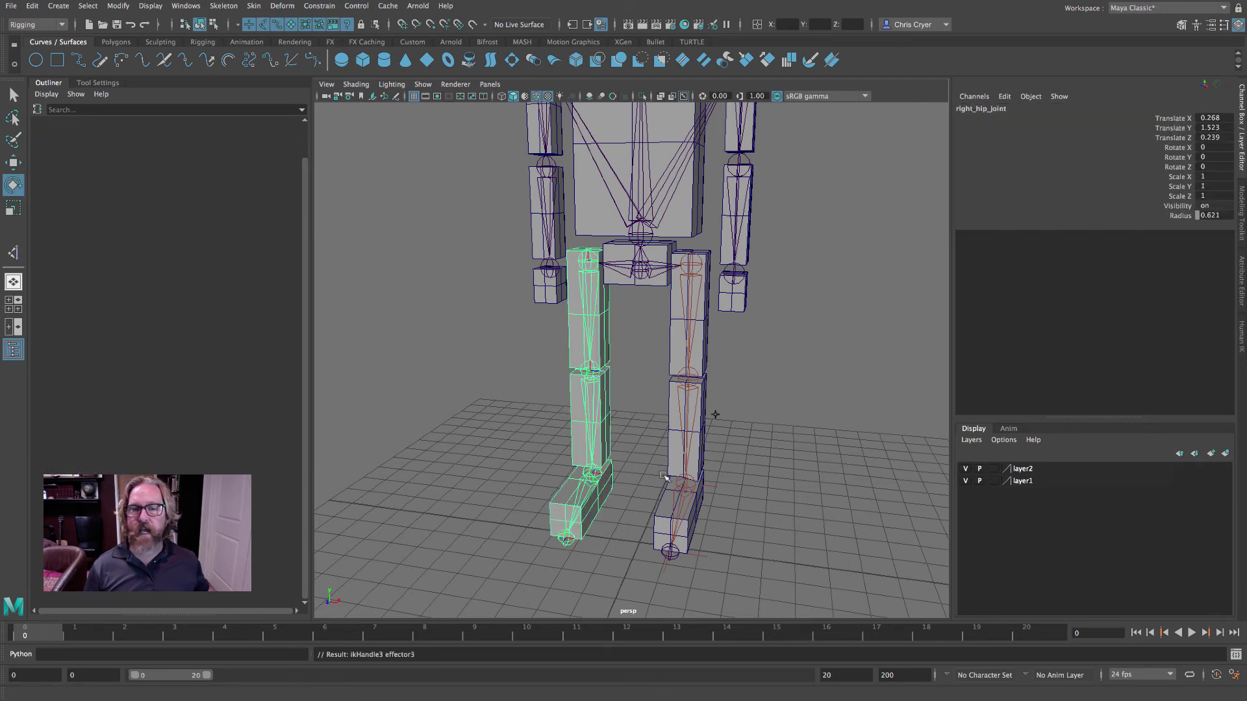
pyautogui.click(599, 474)
pyautogui.click(14, 163)
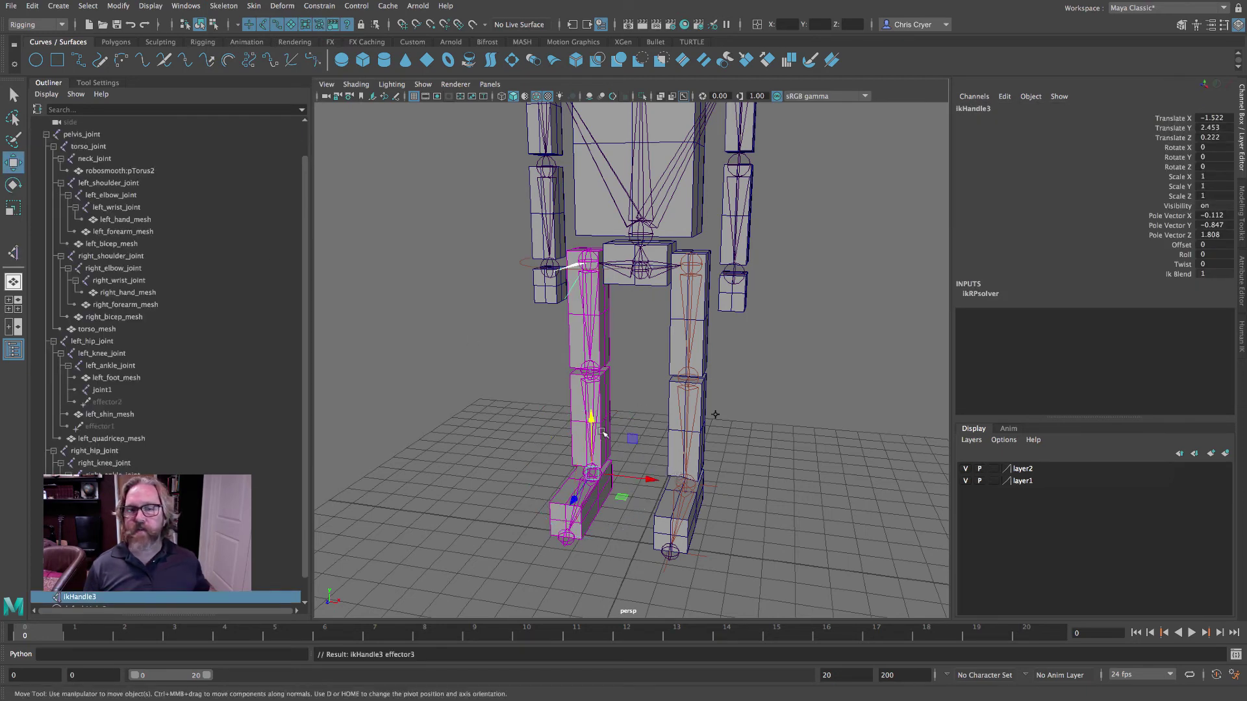
pyautogui.moveTo(594, 421); pyautogui.dragTo(592, 386)
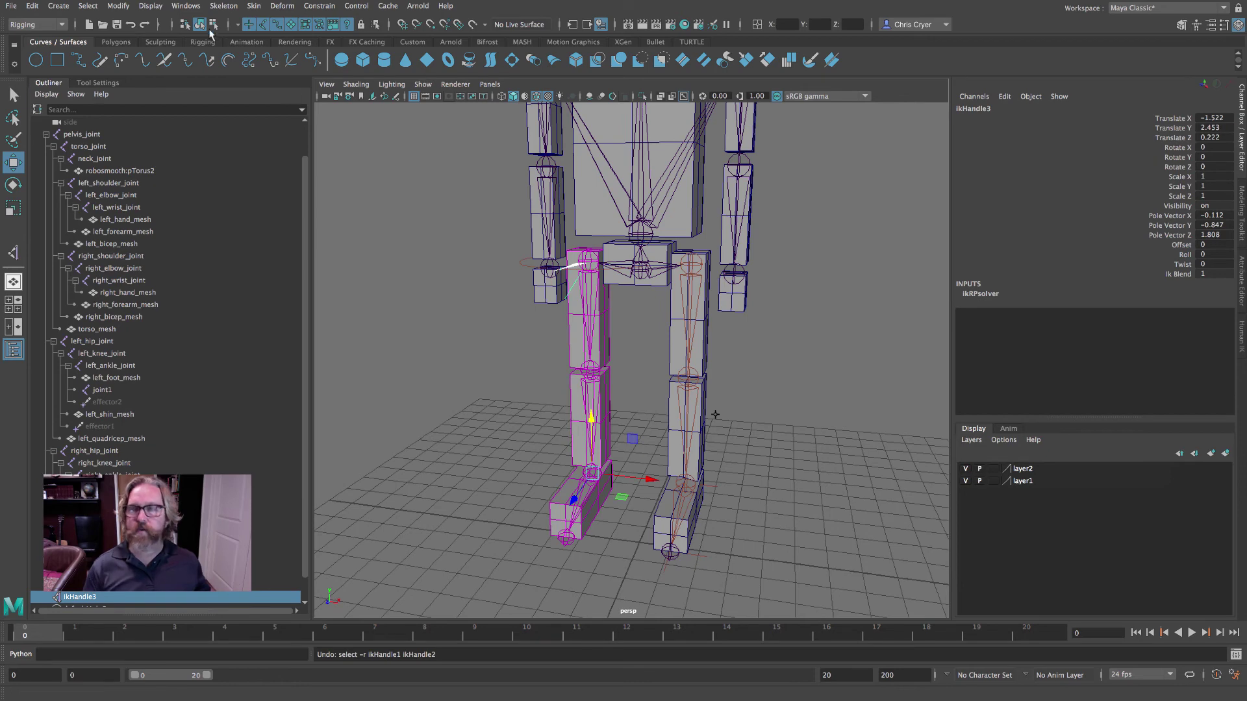
# Step: Create a second IK handle from the right ankle joint to the right toe joint
pyautogui.click(223, 6)
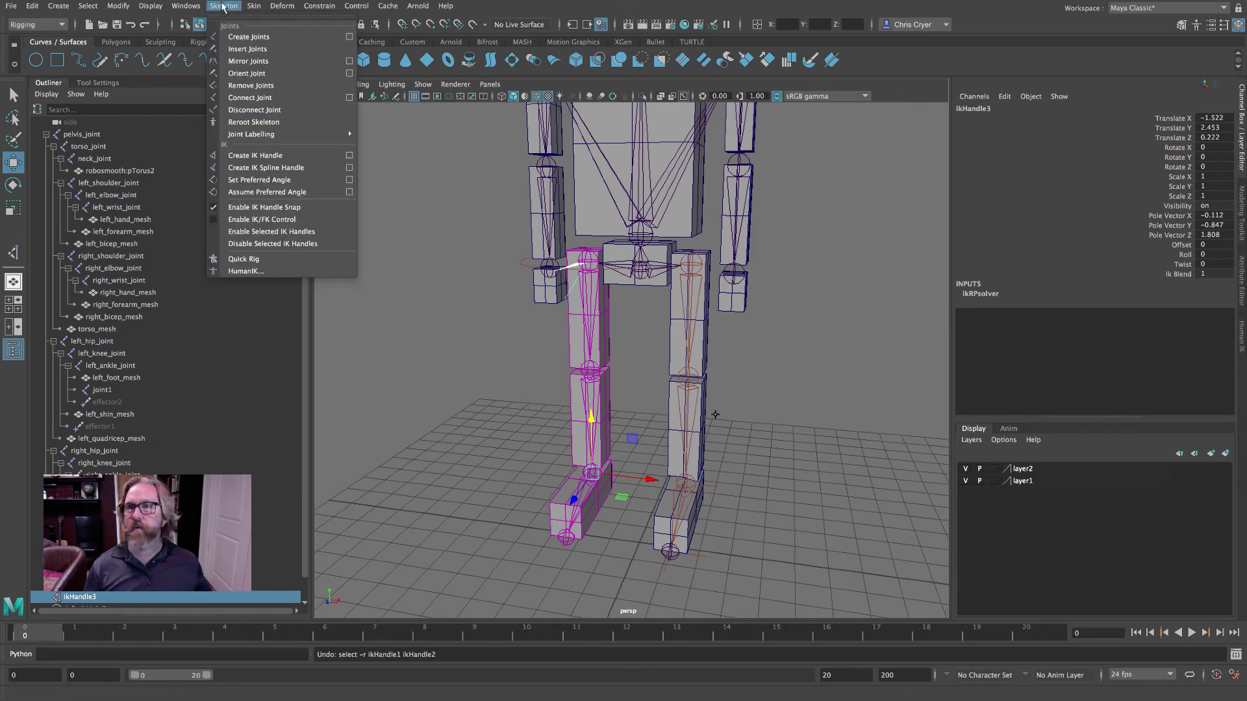
pyautogui.click(272, 153)
pyautogui.click(592, 509)
pyautogui.click(569, 538)
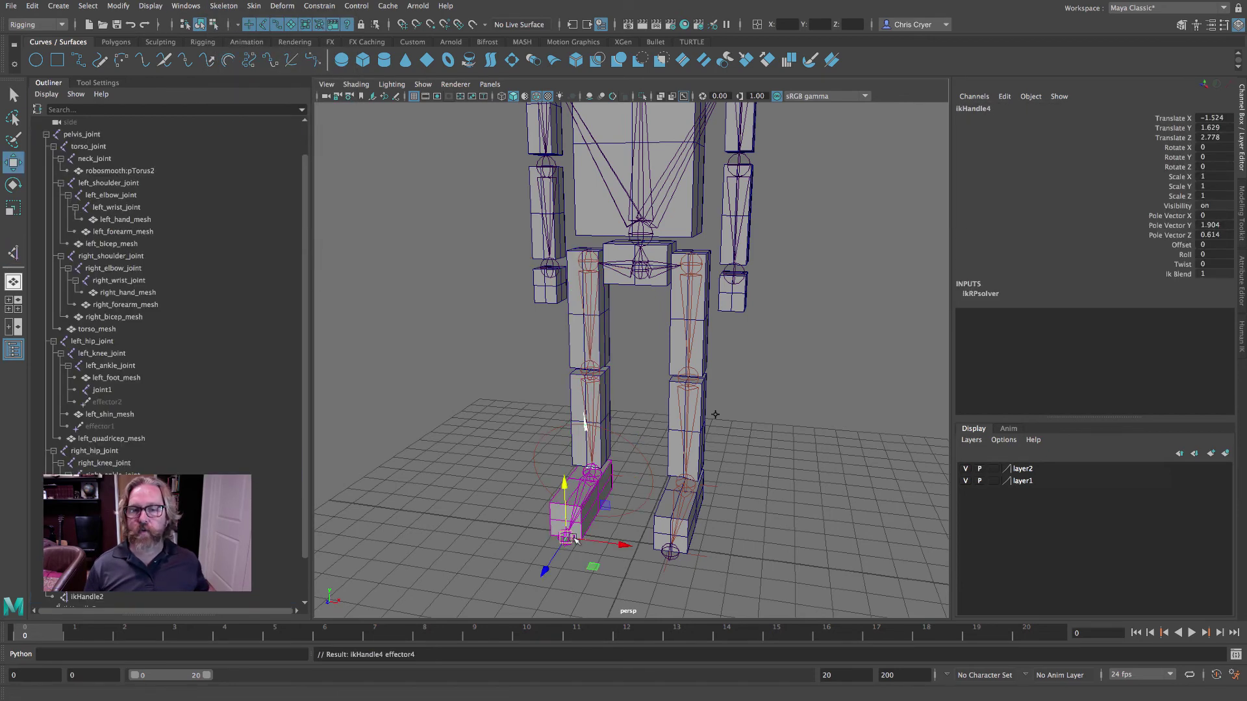
# Step: Select both of the right leg's IK handles and group them
pyautogui.scroll(-2, 242, 455)
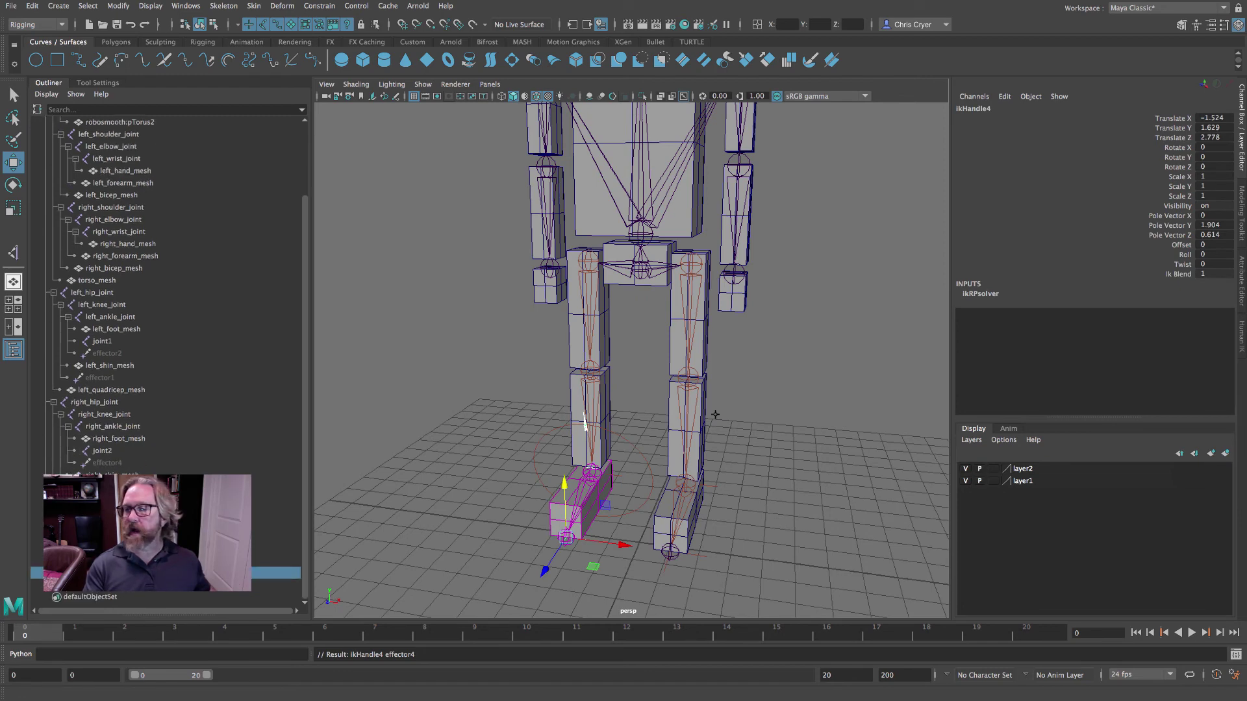
pyautogui.keyDown('alt'); pyautogui.moveTo(512, 492); pyautogui.dragTo(521, 393); pyautogui.keyUp('alt')
pyautogui.press('super+z')
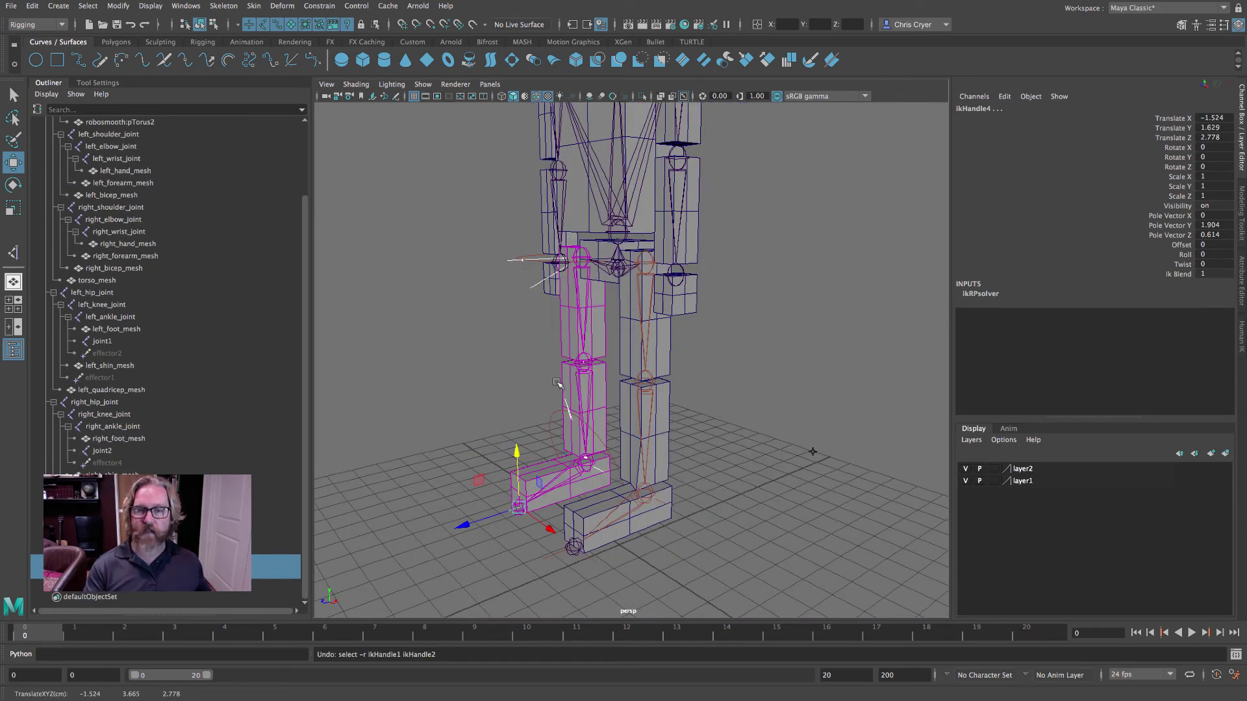
pyautogui.click(32, 6)
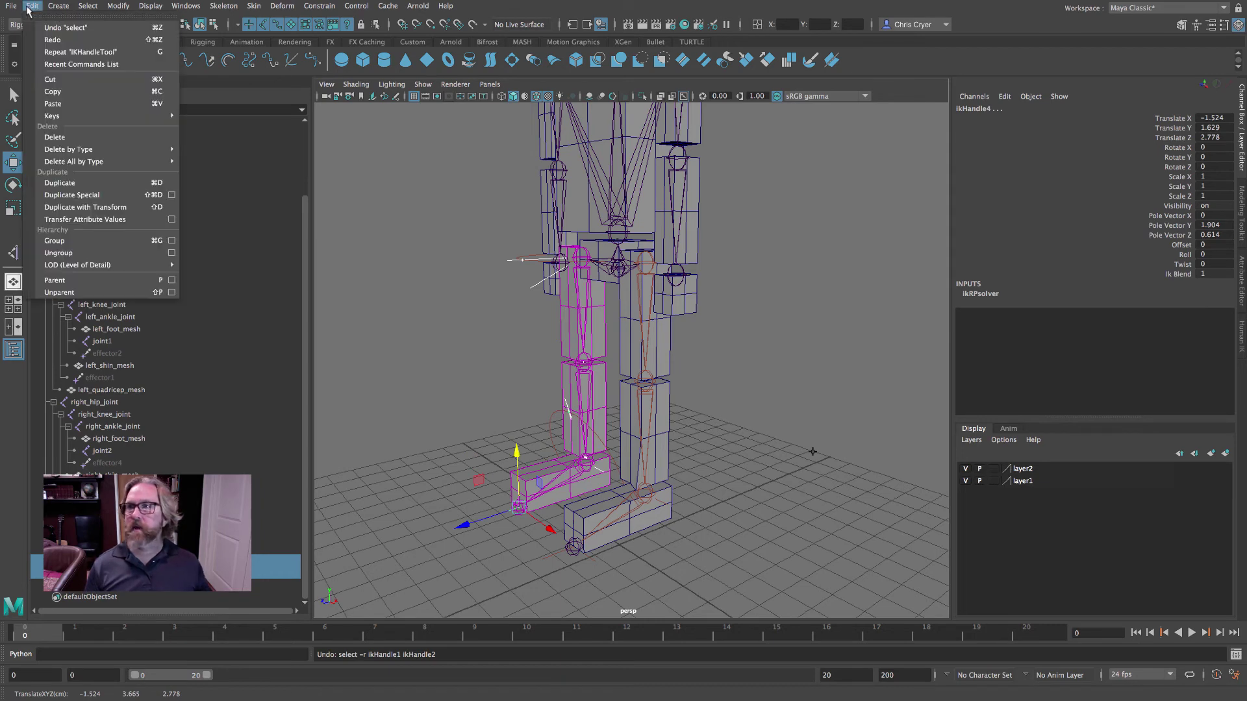
pyautogui.click(78, 241)
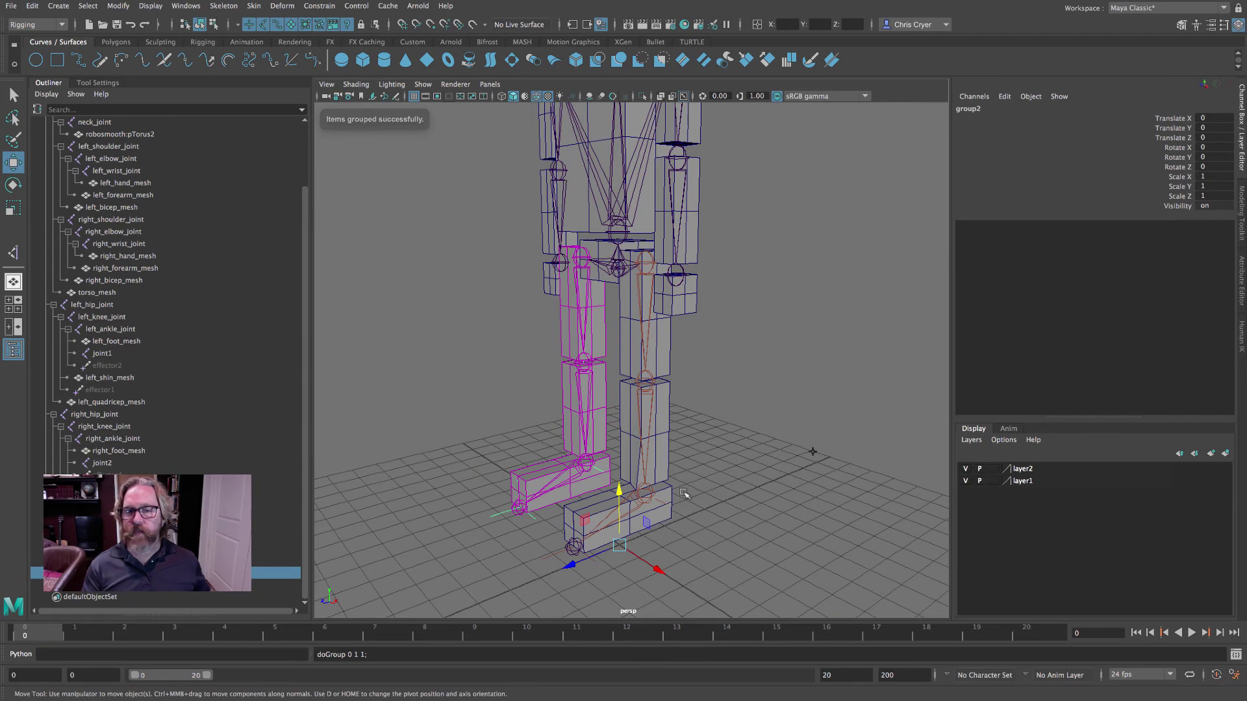
# Step: Display the selection handle of the right leg's IK group
pyautogui.hotkey('alt', 'Home')
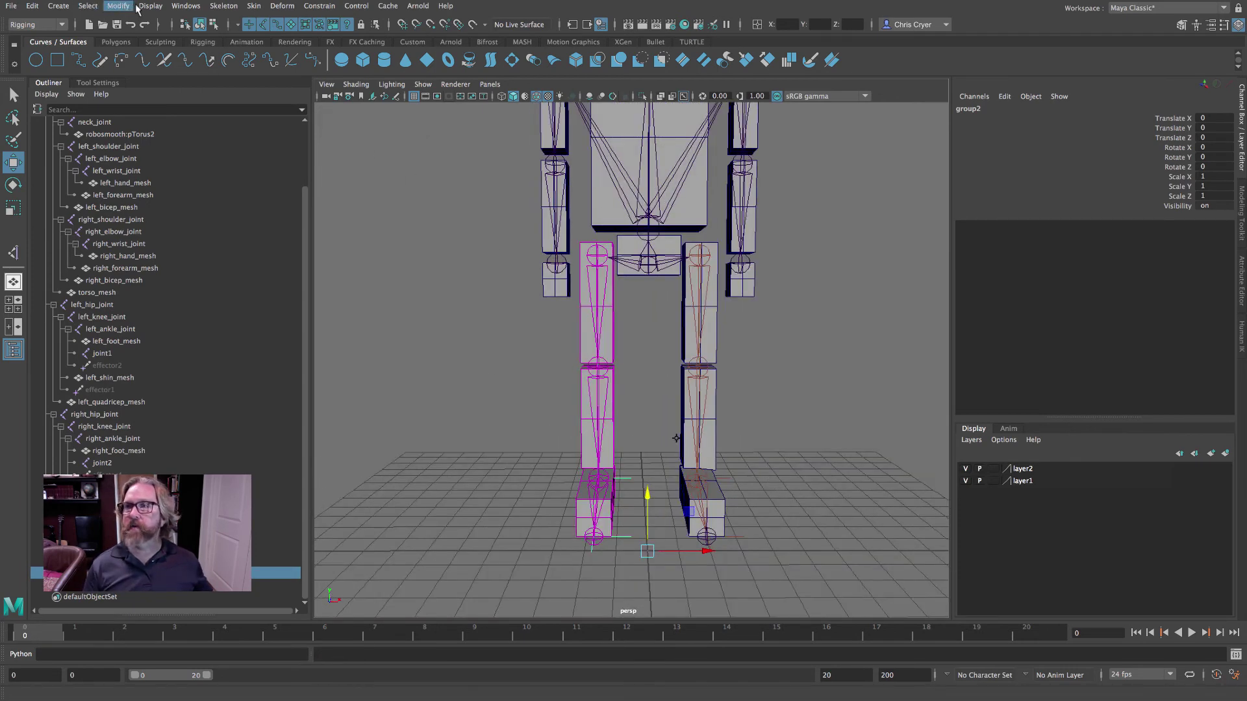
pyautogui.click(150, 5)
pyautogui.moveTo(218, 154)
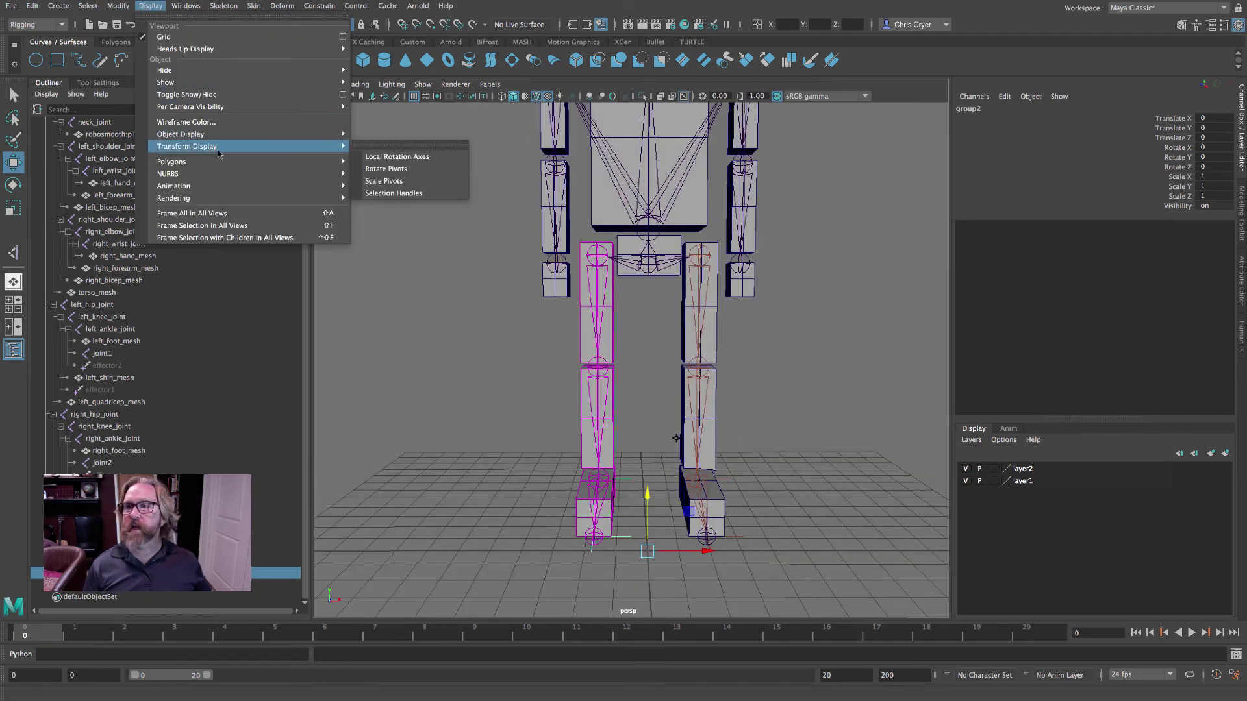
pyautogui.click(394, 193)
# Step: Select the right IK group's selection handle in component mode, with handles pickable and polygons hidden in the viewport
pyautogui.keyDown('alt'); pyautogui.moveTo(649, 428); pyautogui.dragTo(740, 448); pyautogui.keyUp('alt')
pyautogui.keyDown('alt'); pyautogui.moveTo(654, 306); pyautogui.dragTo(655, 343); pyautogui.keyUp('alt')
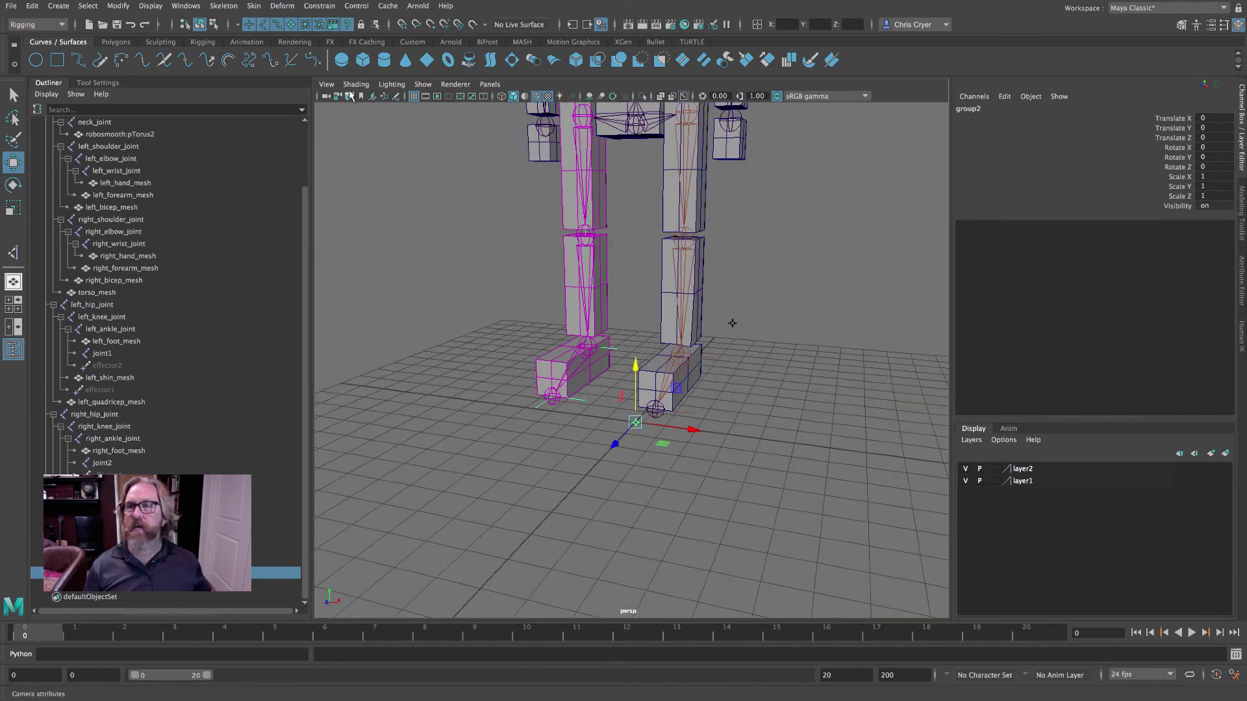
pyautogui.click(214, 25)
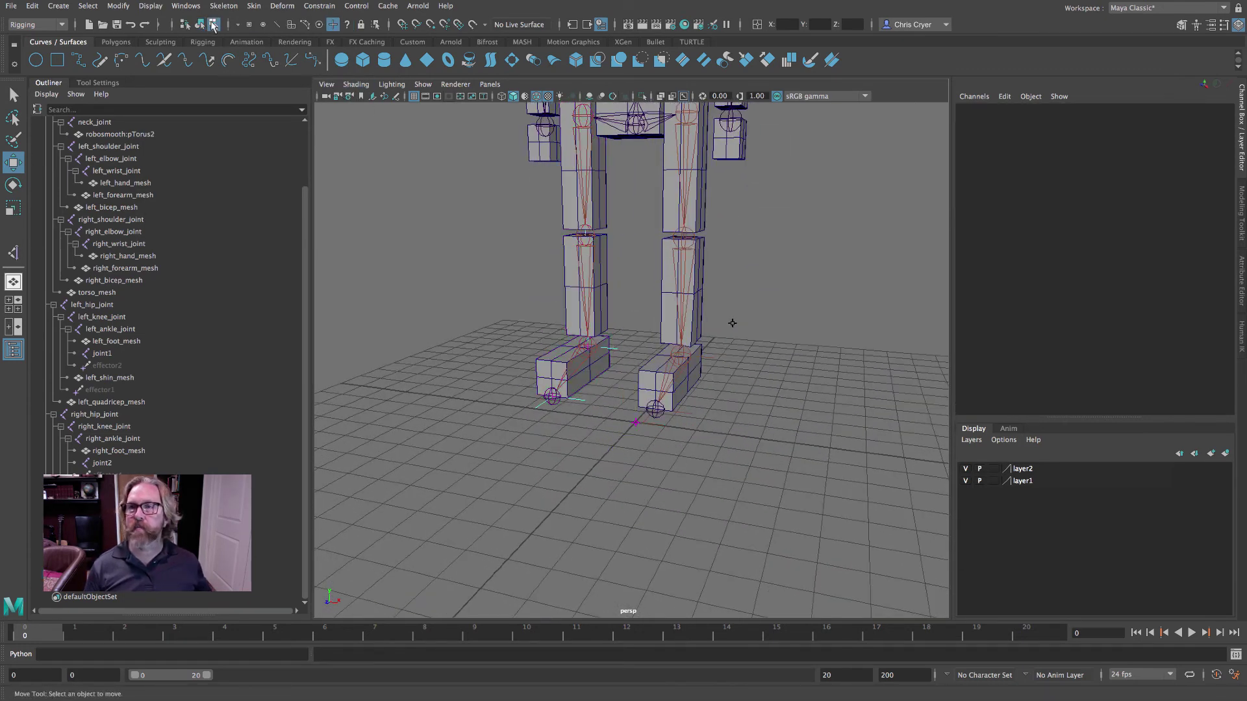
pyautogui.click(333, 26)
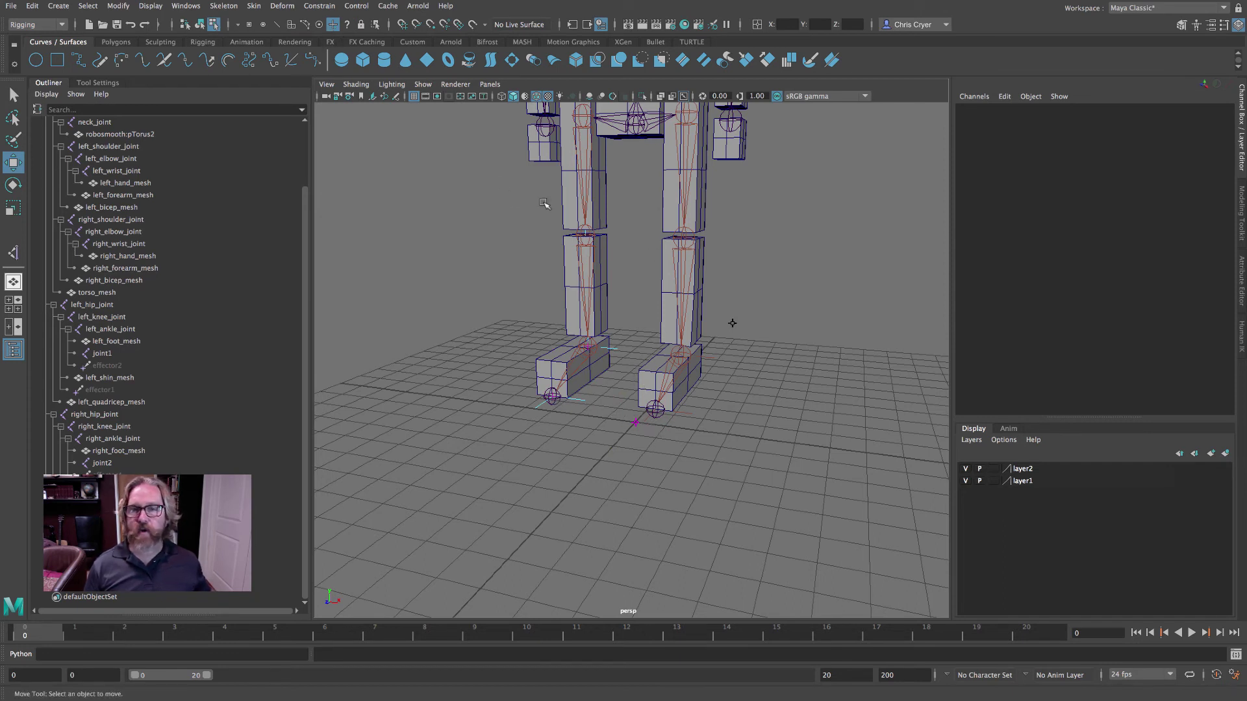
pyautogui.click(423, 84)
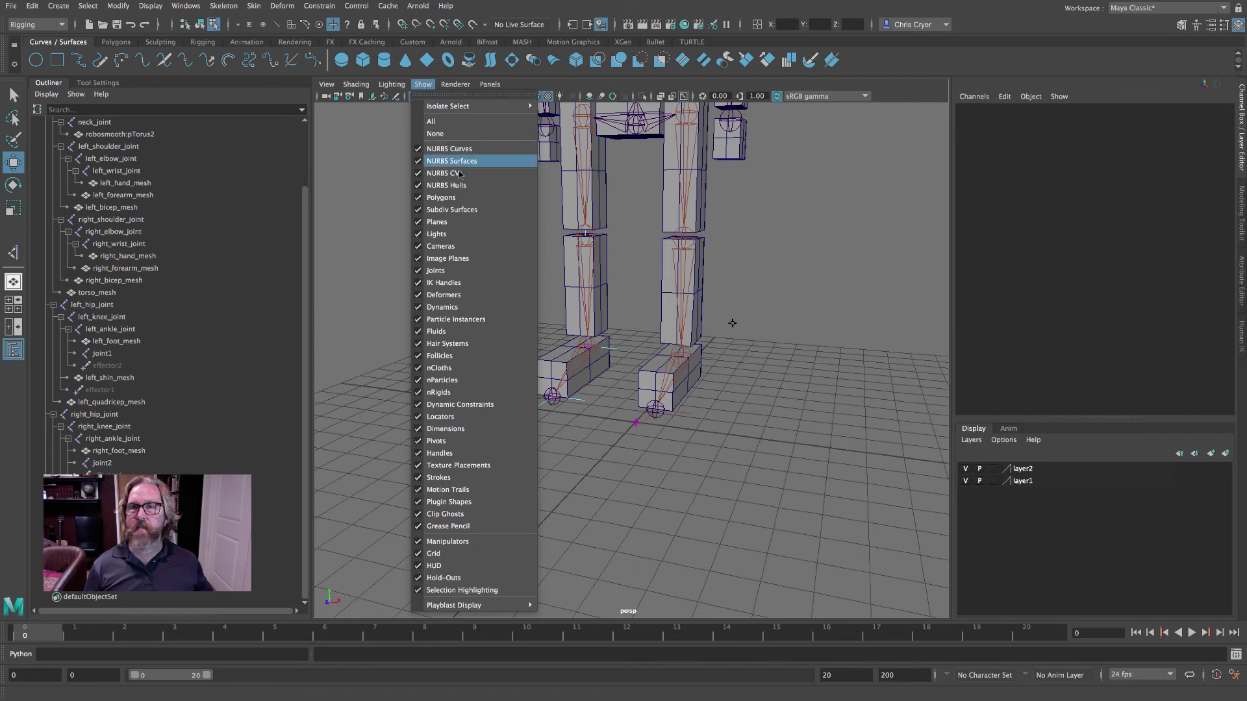
pyautogui.click(461, 198)
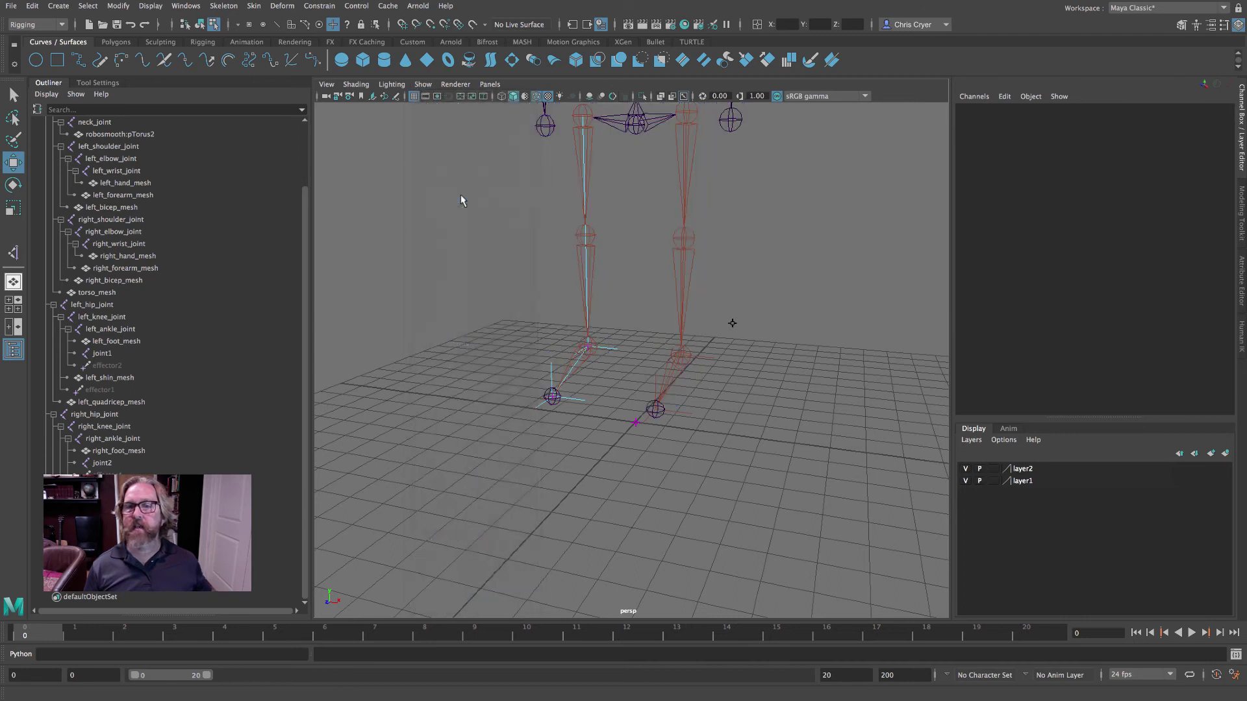
pyautogui.click(633, 420)
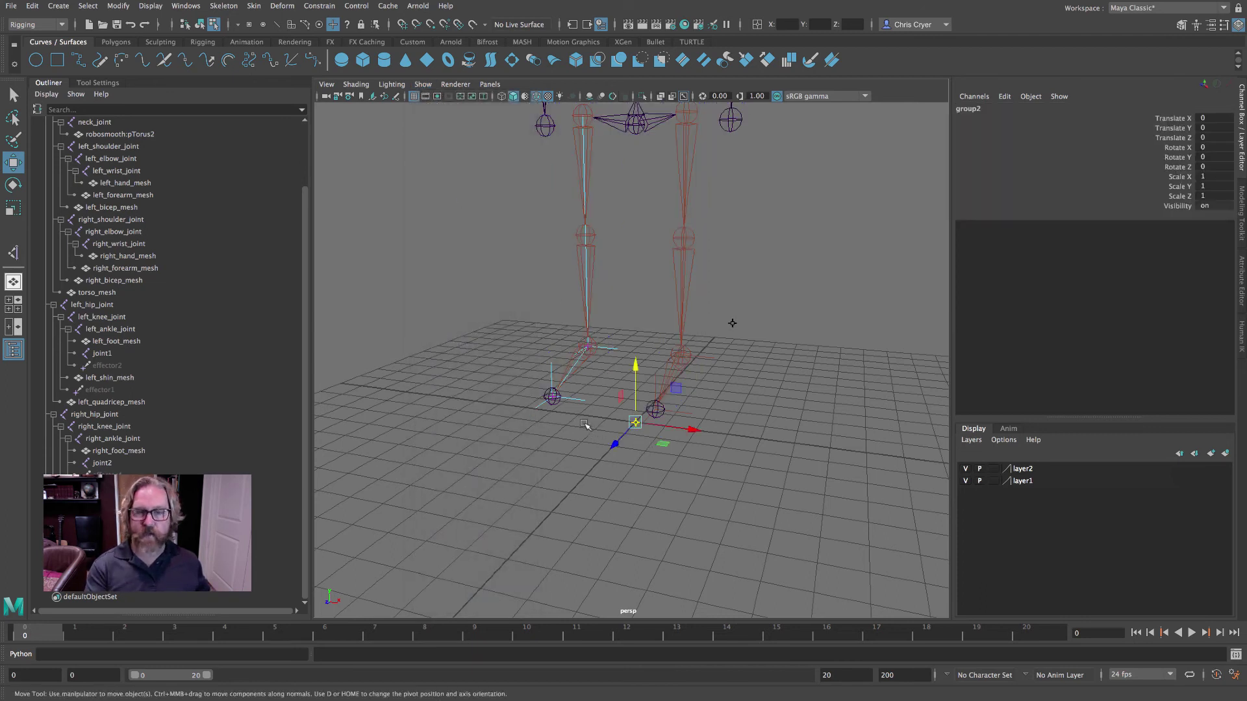
# Step: Move the right IK group's selection handle aside, snap it to the right toe joint, and slide it back along Z behind the right foot
pyautogui.moveTo(656, 424); pyautogui.dragTo(846, 405)
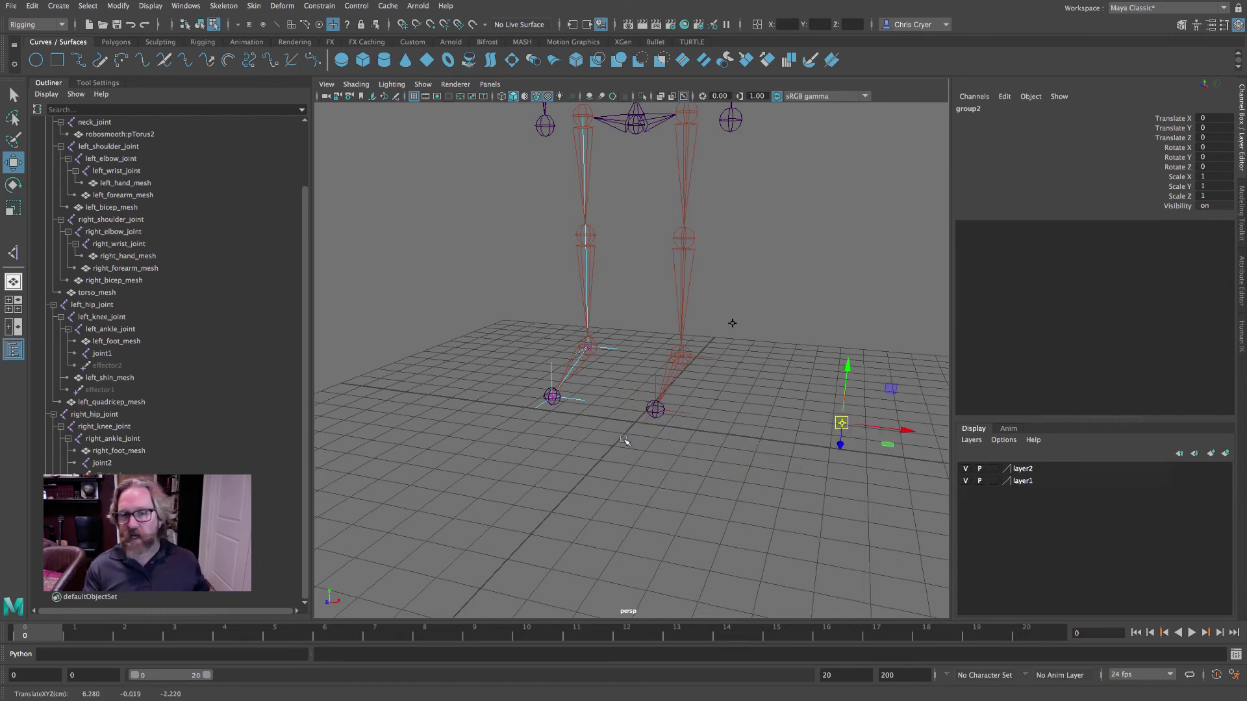
pyautogui.moveTo(842, 422); pyautogui.dragTo(857, 415)
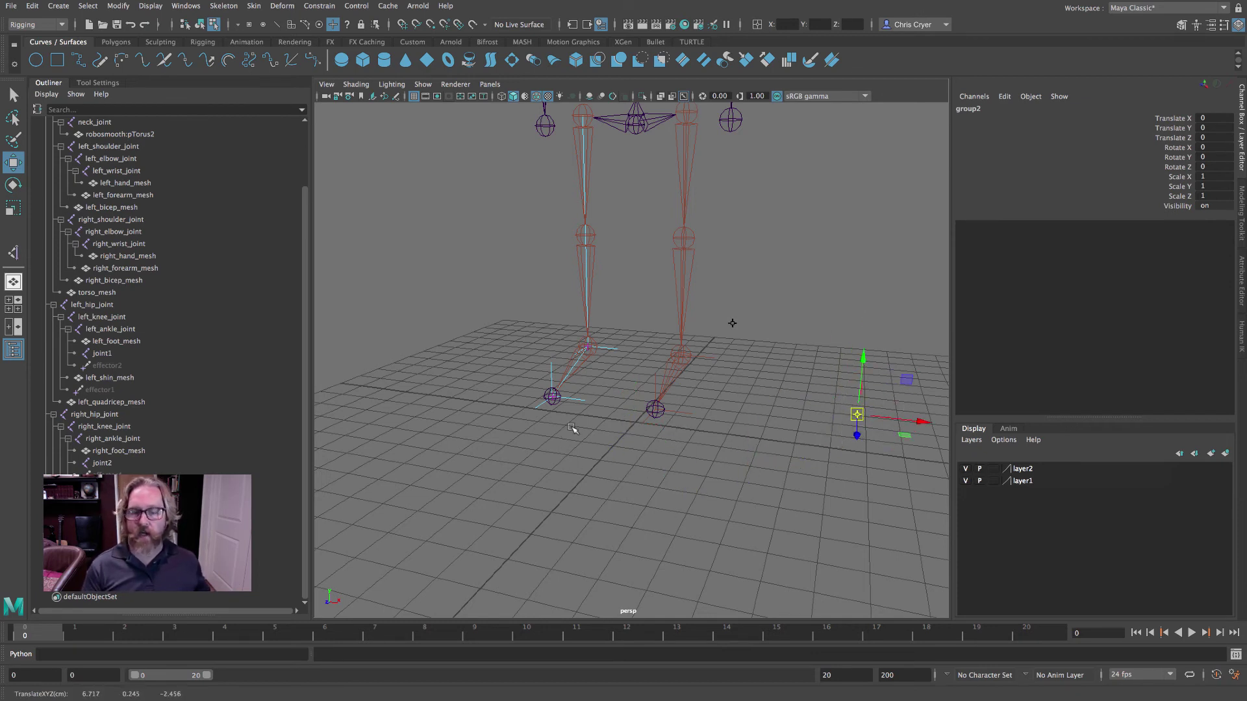
pyautogui.moveTo(571, 417); pyautogui.dragTo(709, 363, button='middle')
pyautogui.keyDown('alt'); pyautogui.moveTo(749, 407); pyautogui.dragTo(698, 376); pyautogui.keyUp('alt')
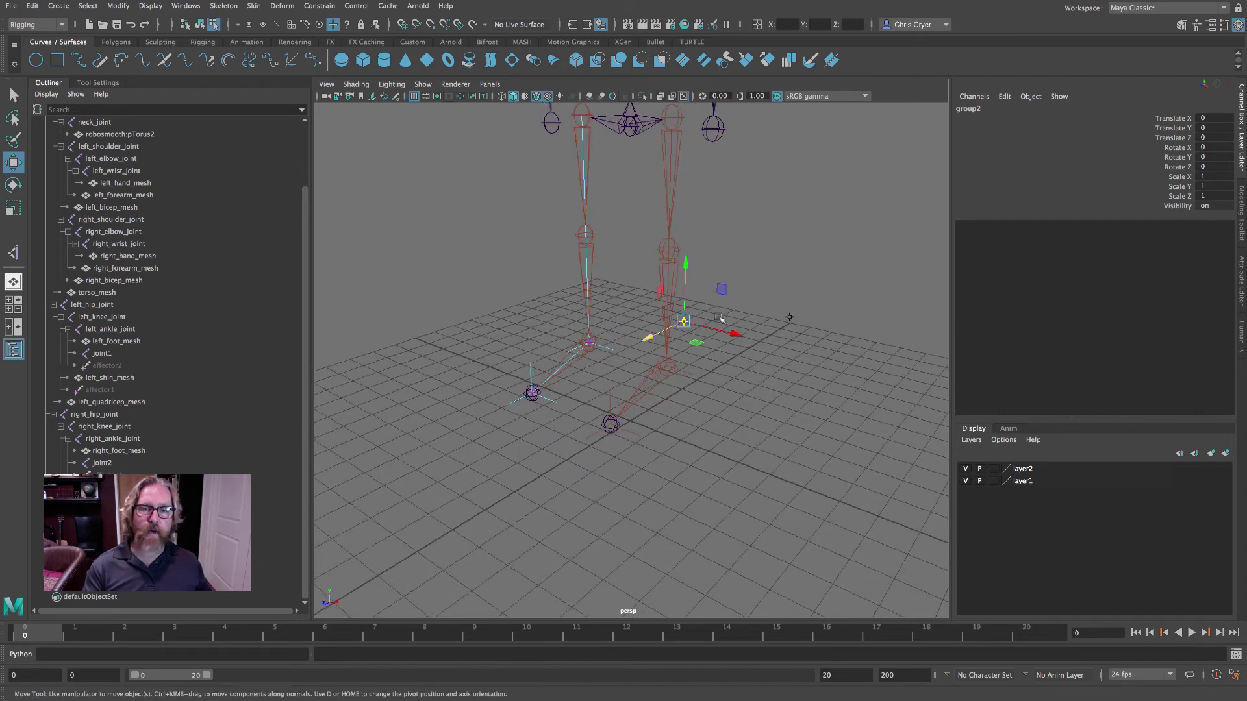
pyautogui.click(648, 339)
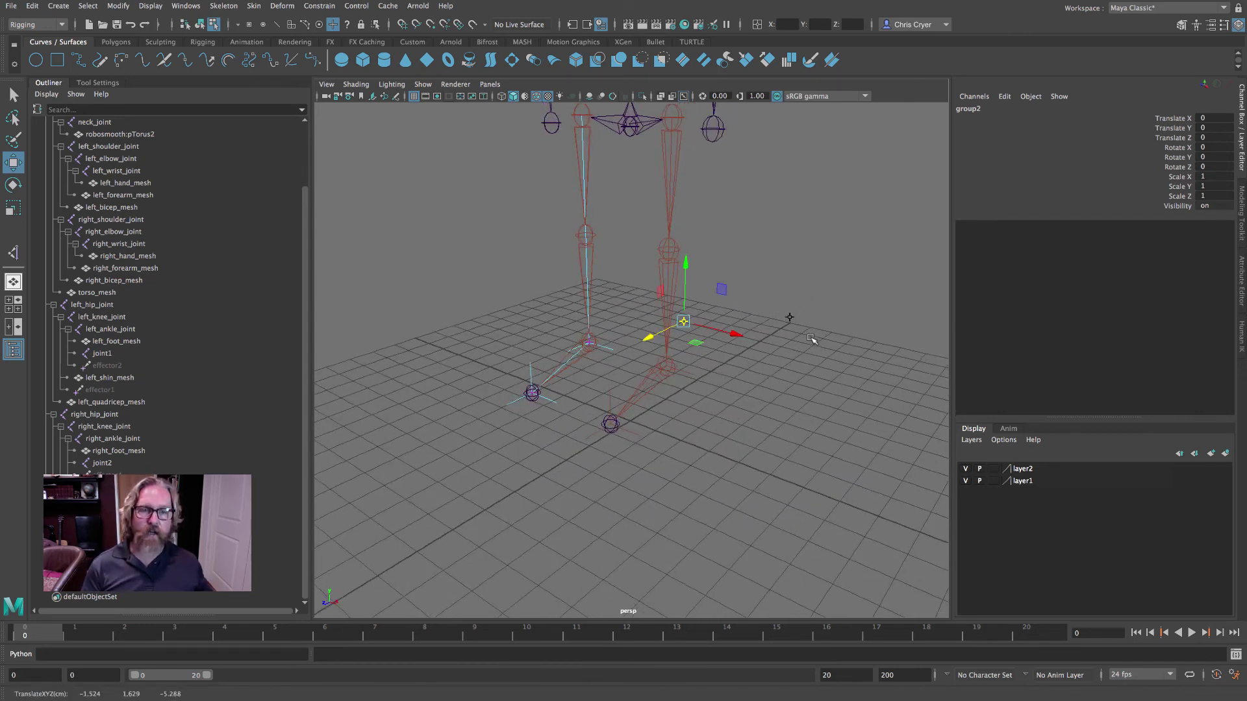
pyautogui.keyDown('alt'); pyautogui.moveTo(815, 354); pyautogui.dragTo(789, 359); pyautogui.keyUp('alt')
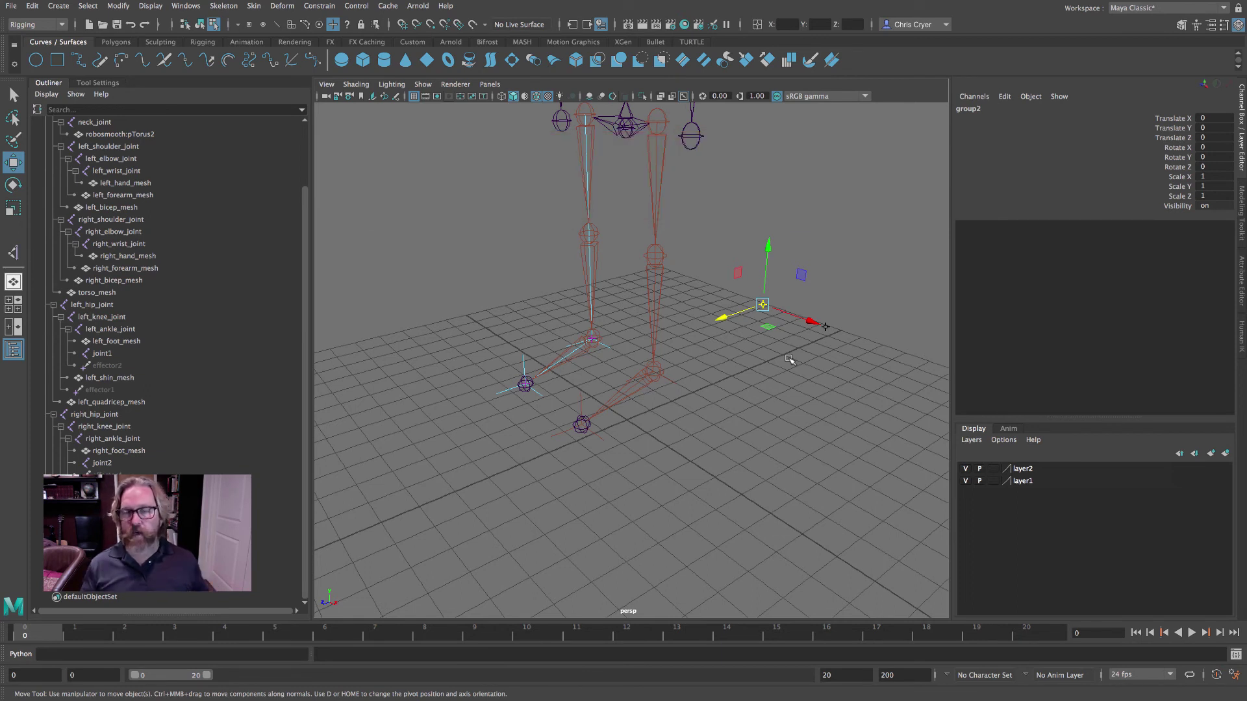
# Step: Return to object mode and snap the right IK group's pivot onto the right toe joint
pyautogui.click(200, 24)
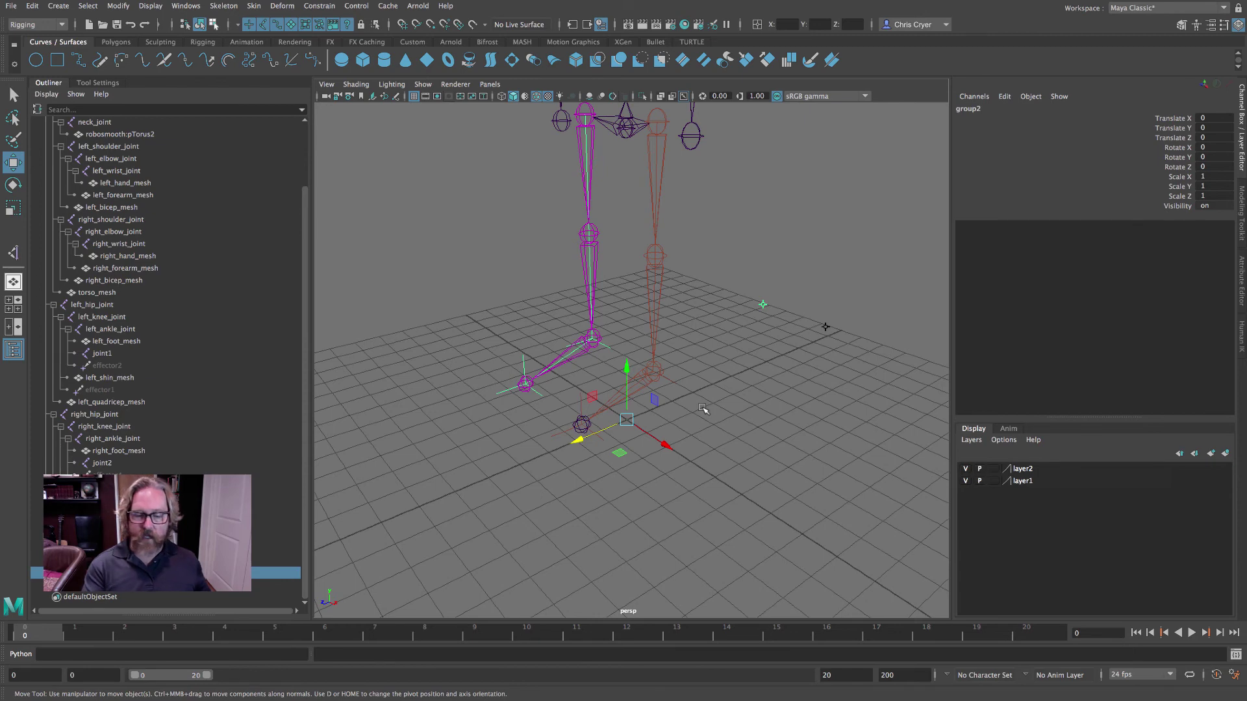
pyautogui.press('d')
pyautogui.keyDown('alt'); pyautogui.moveTo(704, 409); pyautogui.dragTo(730, 410); pyautogui.keyUp('alt')
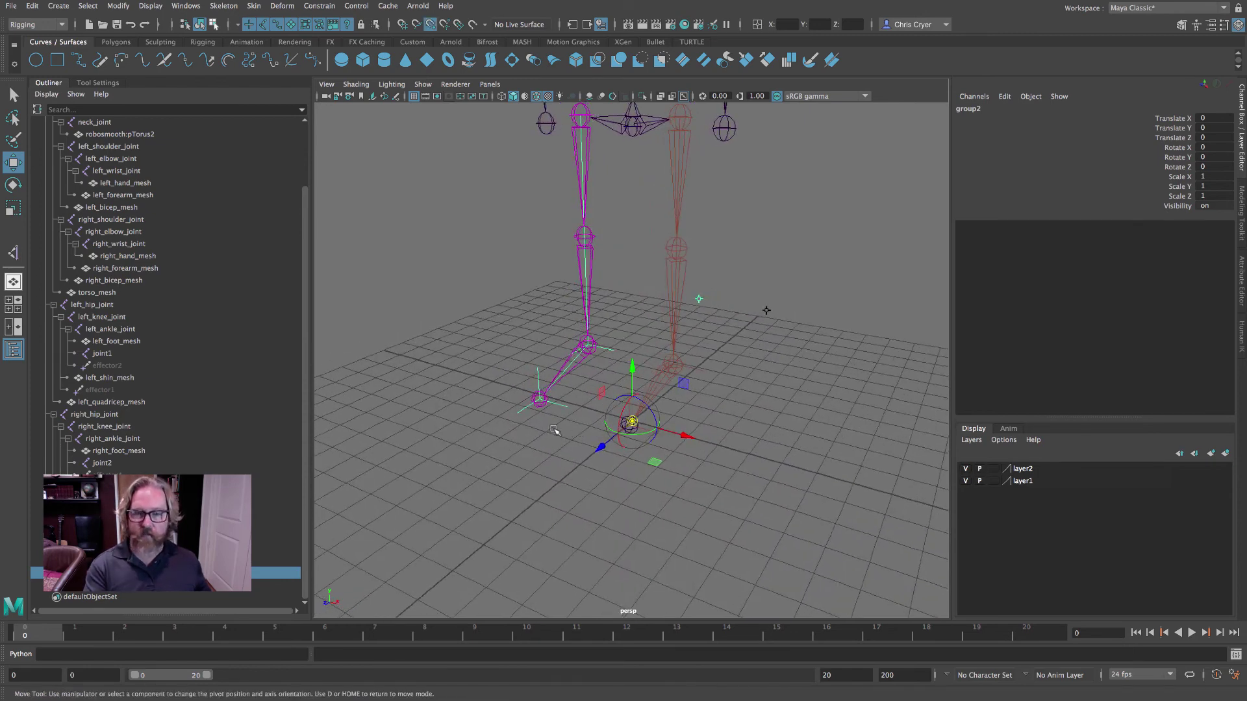
pyautogui.moveTo(631, 421); pyautogui.dragTo(540, 399)
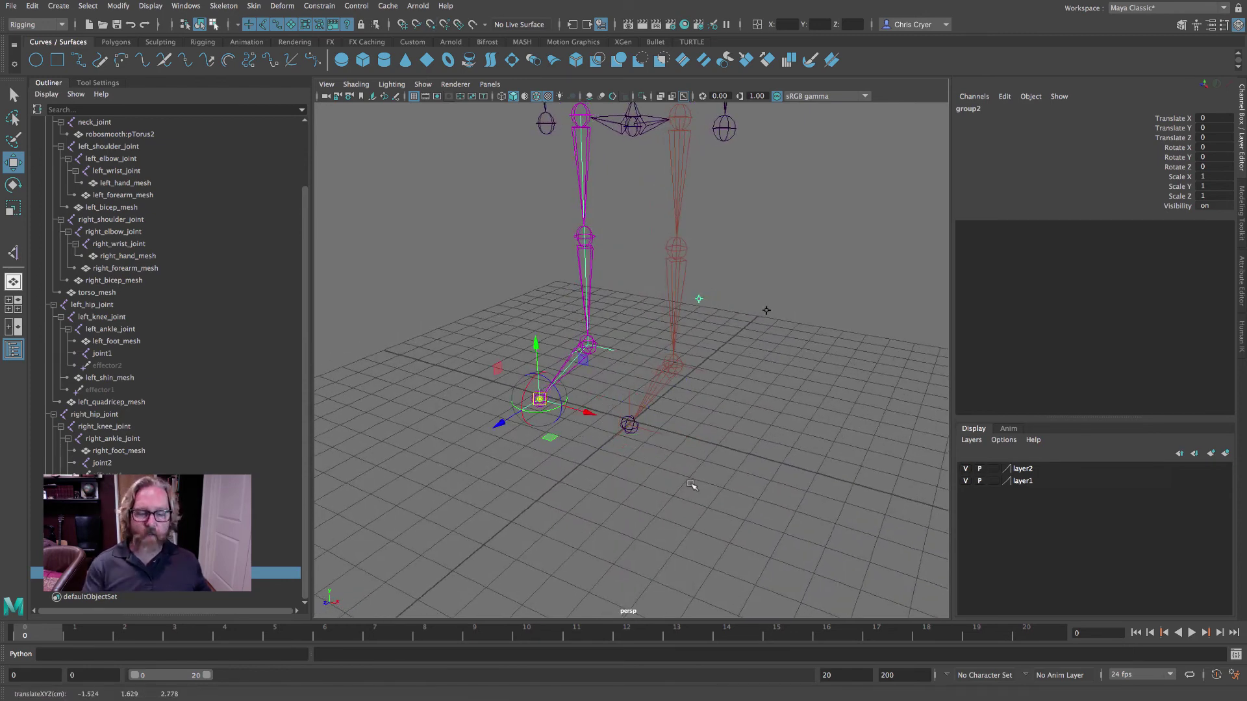
pyautogui.press('d')
pyautogui.keyDown('alt'); pyautogui.moveTo(766, 459); pyautogui.dragTo(778, 442); pyautogui.keyUp('alt')
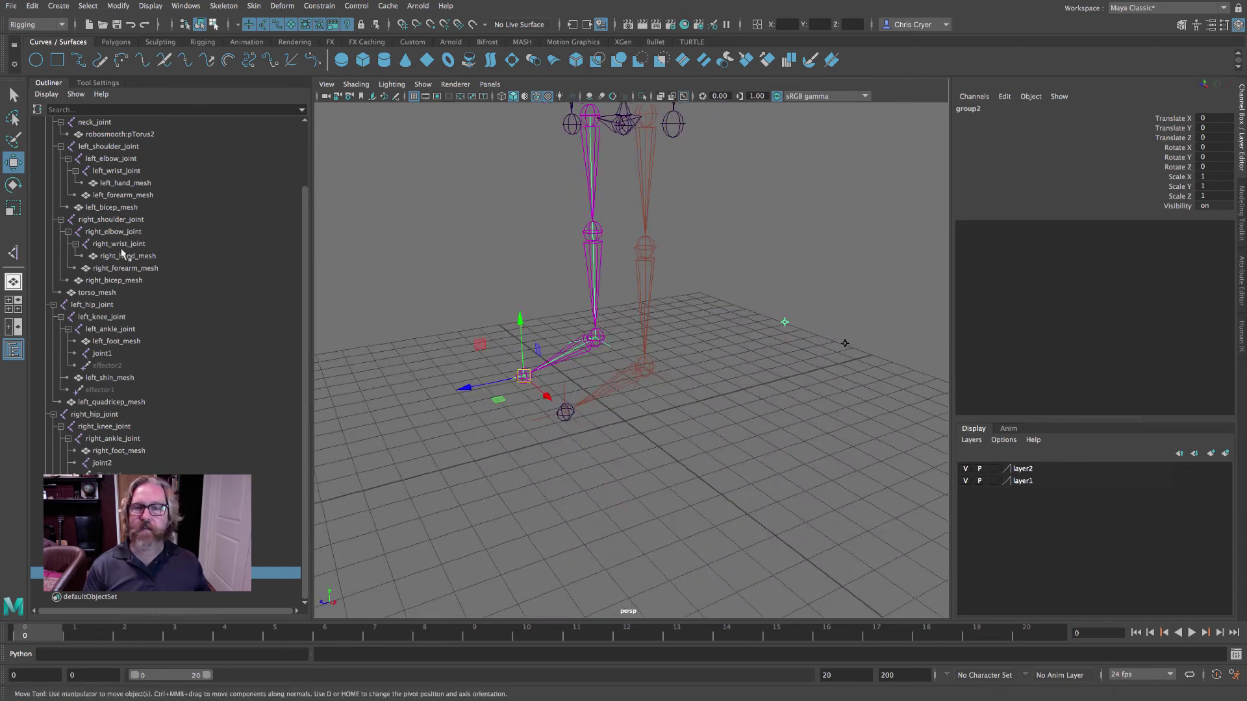
# Step: Show the polygon meshes in the perspective viewport again, with the right IK group ready for rotation
pyautogui.press('e')
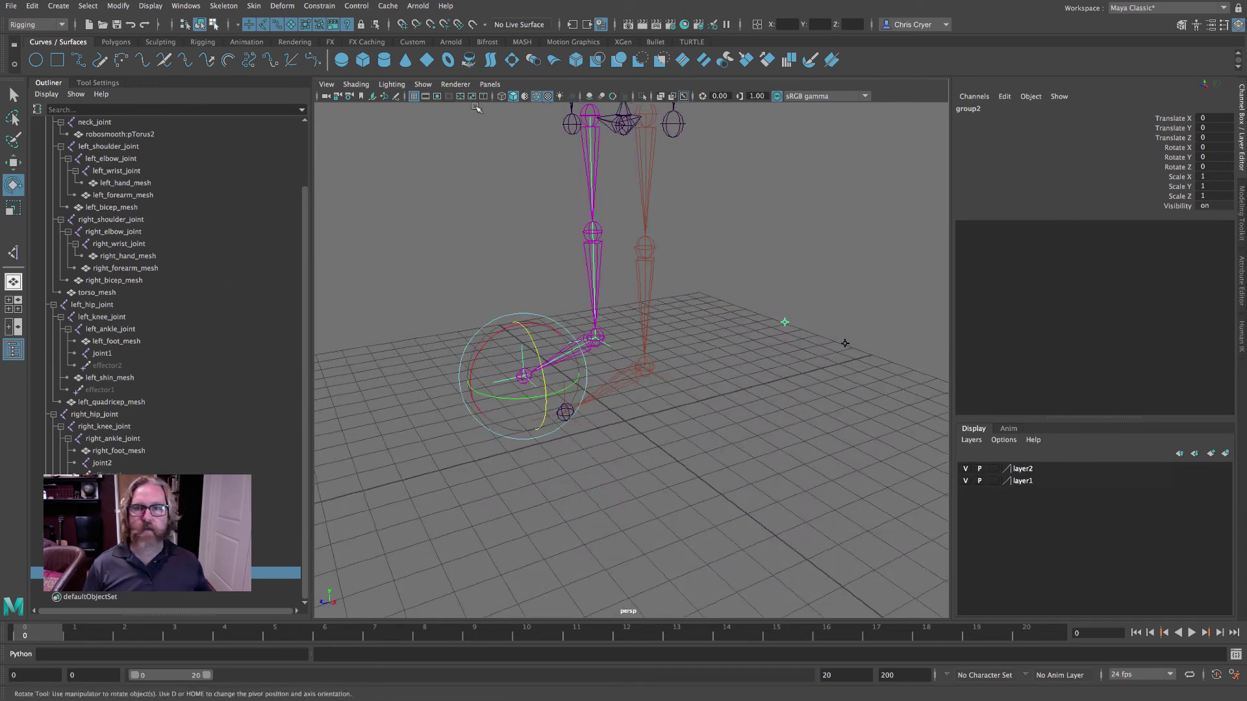
pyautogui.click(422, 84)
pyautogui.click(464, 194)
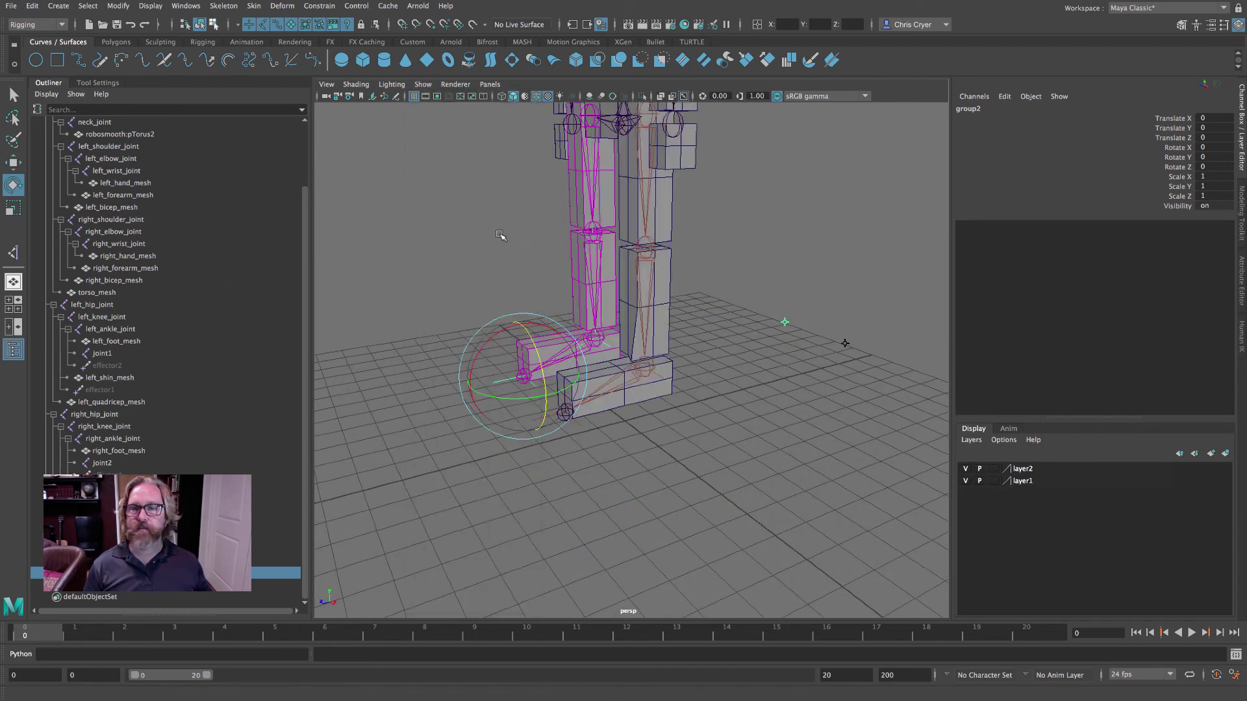
# Step: Try rotating the right IK group about its toe pivot, undoing each trial rotation
pyautogui.moveTo(478, 364); pyautogui.dragTo(482, 305)
pyautogui.keyDown('alt'); pyautogui.moveTo(714, 364); pyautogui.dragTo(747, 361); pyautogui.keyUp('alt')
pyautogui.hotkey('ctrl', 'z')
pyautogui.moveTo(560, 364); pyautogui.dragTo(556, 406)
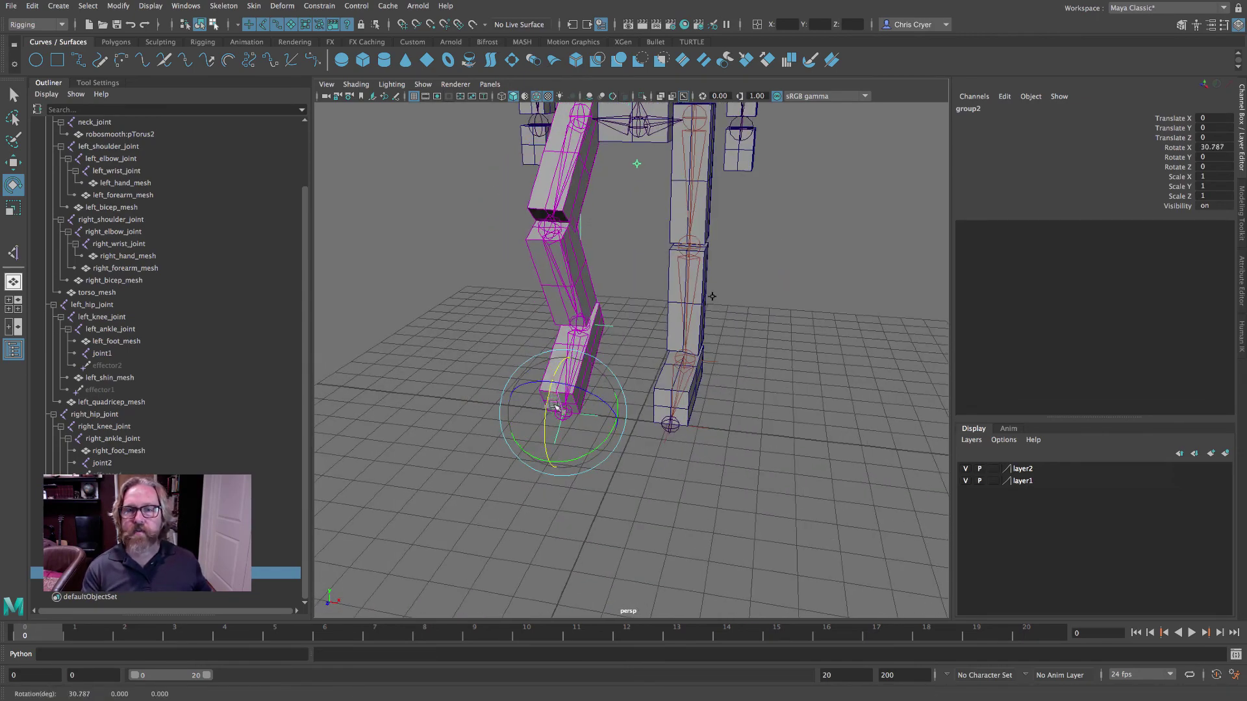
pyautogui.keyDown('alt'); pyautogui.moveTo(713, 296); pyautogui.dragTo(878, 366); pyautogui.keyUp('alt')
pyautogui.hotkey('ctrl', 'z')
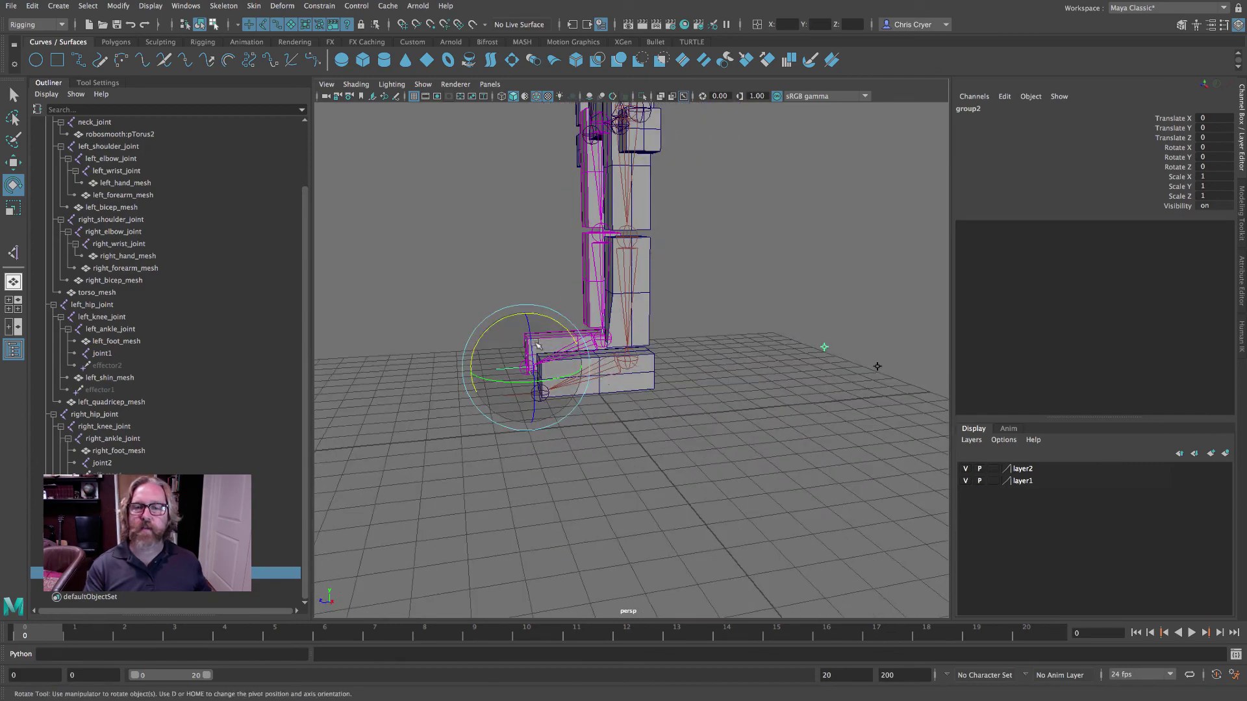
pyautogui.moveTo(537, 344); pyautogui.dragTo(732, 322)
pyautogui.hotkey('ctrl', 'z')
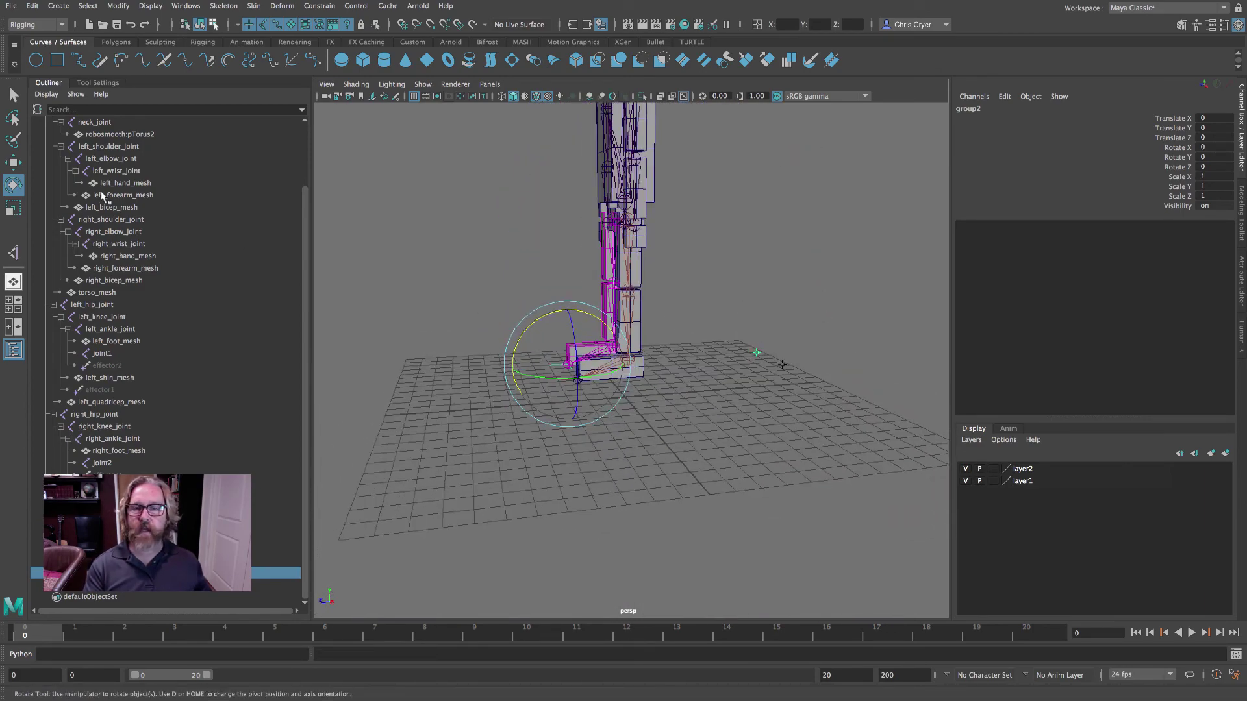
# Step: Try raising the right IK group along Y to bend the knee, and undo the move
pyautogui.press('w')
pyautogui.moveTo(665, 409); pyautogui.dragTo(669, 356, button='middle')
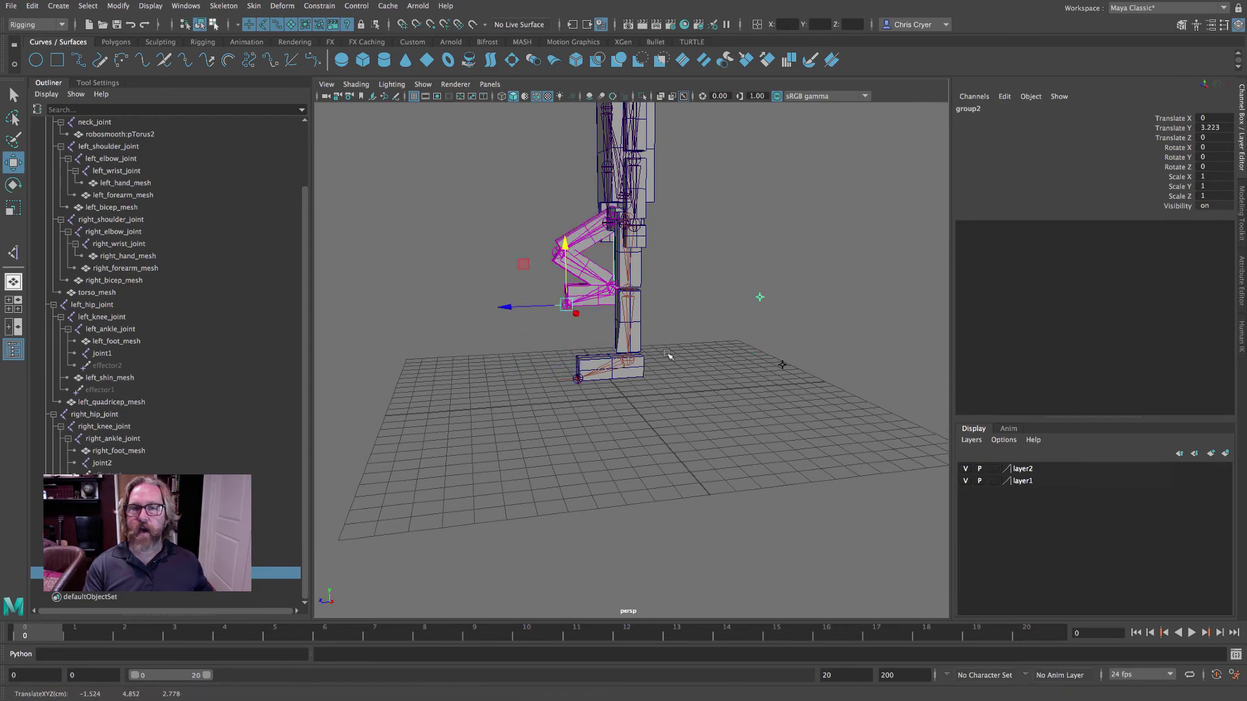
pyautogui.hotkey('ctrl', 'z')
pyautogui.keyDown('alt'); pyautogui.moveTo(677, 372); pyautogui.dragTo(625, 368); pyautogui.keyUp('alt')
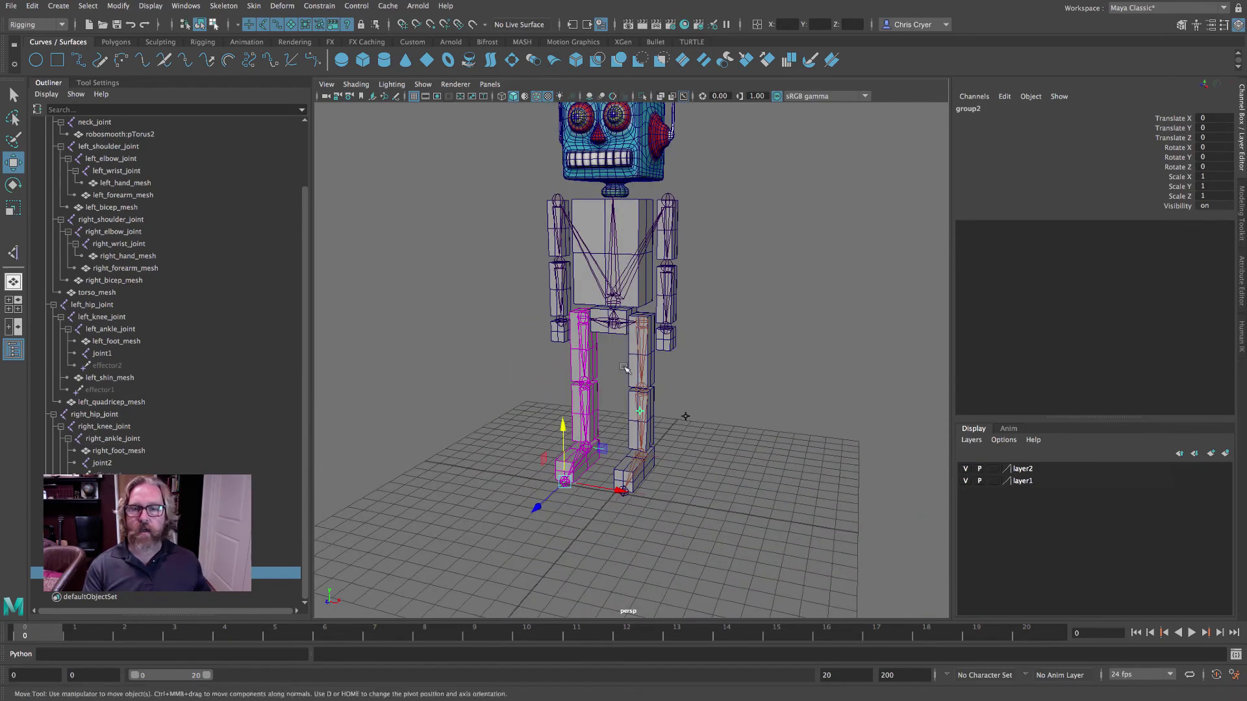
# Step: Select the pelvis joint and display its selection handle
pyautogui.click(614, 322)
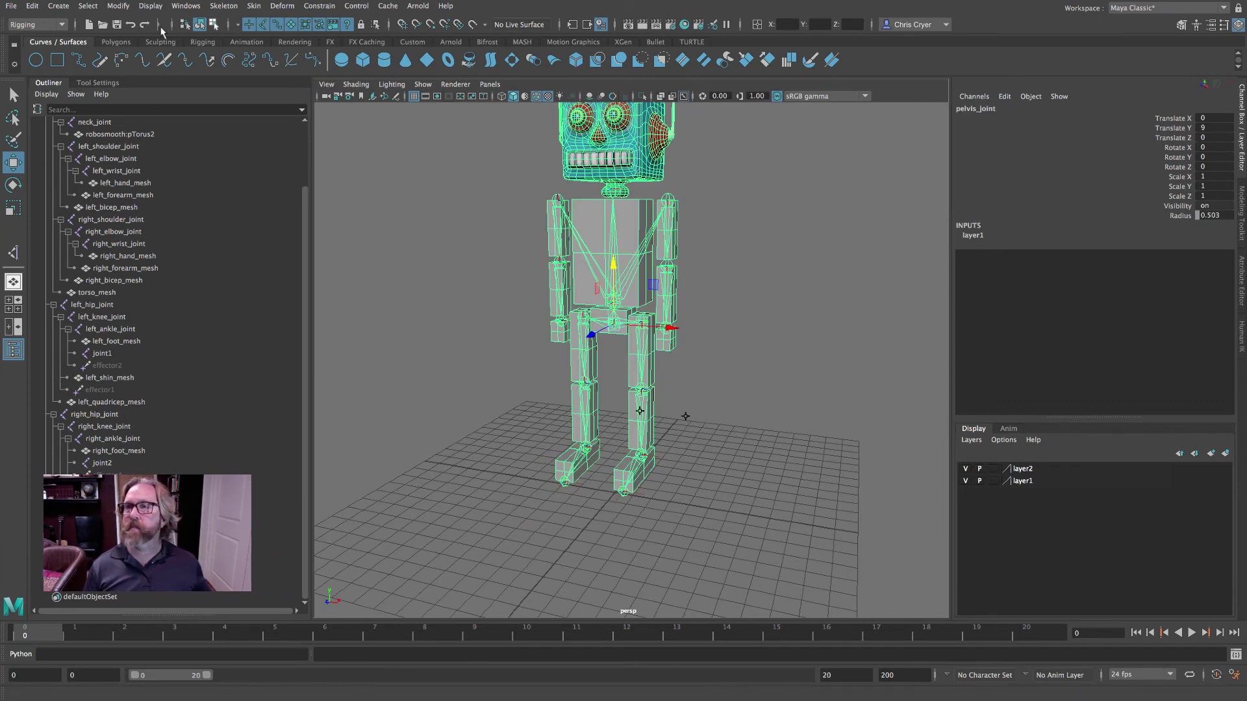
pyautogui.click(151, 5)
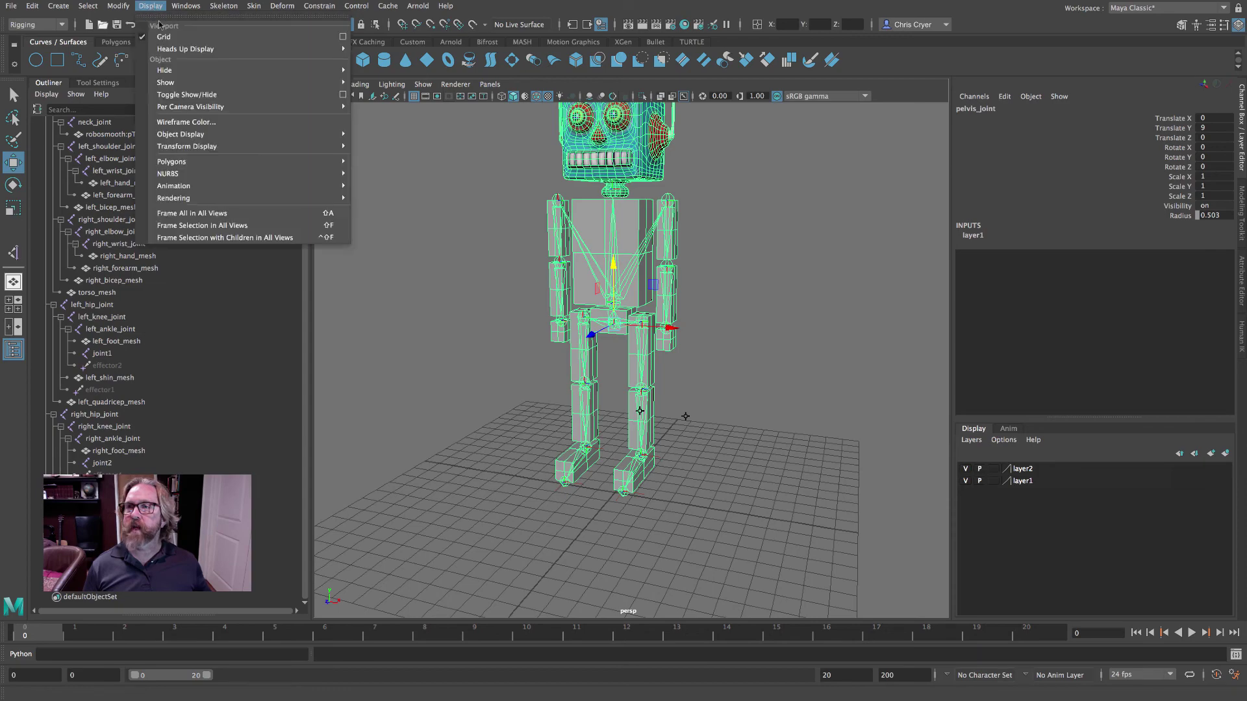
pyautogui.moveTo(312, 146)
pyautogui.click(426, 193)
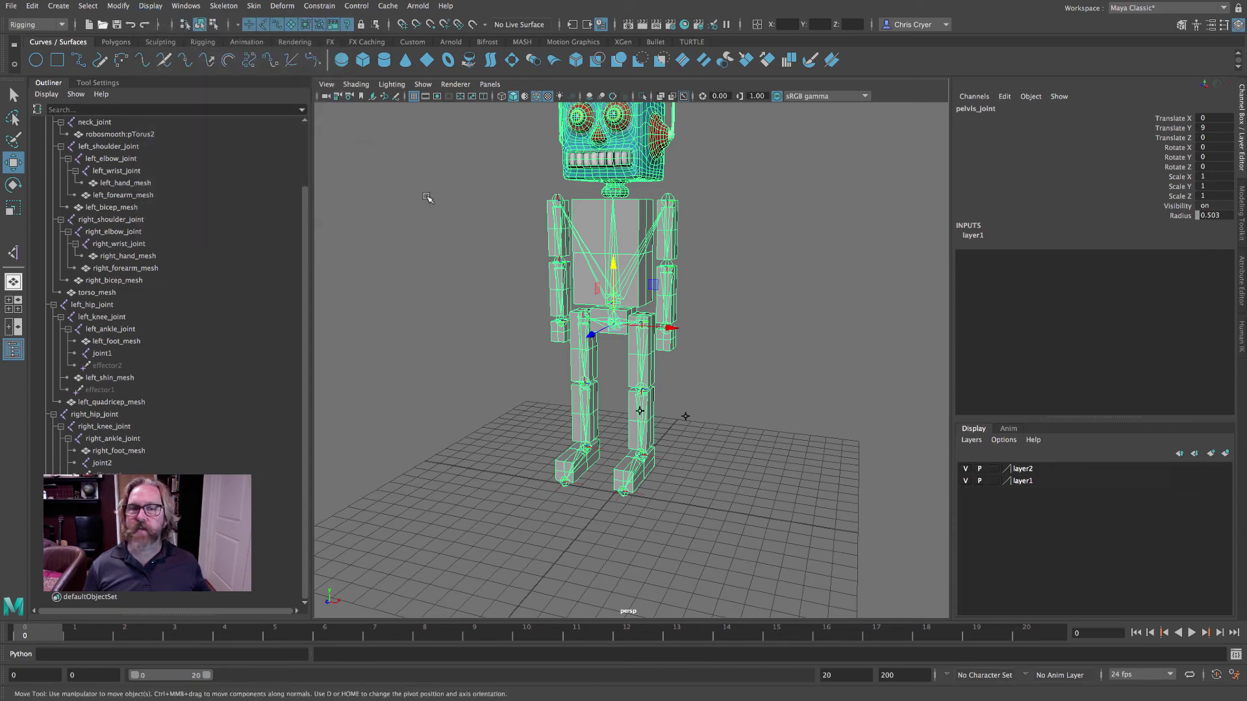
# Step: Hide polygons in the viewport and select the pelvis joint's selection handle in component mode
pyautogui.scroll(10, 615, 288)
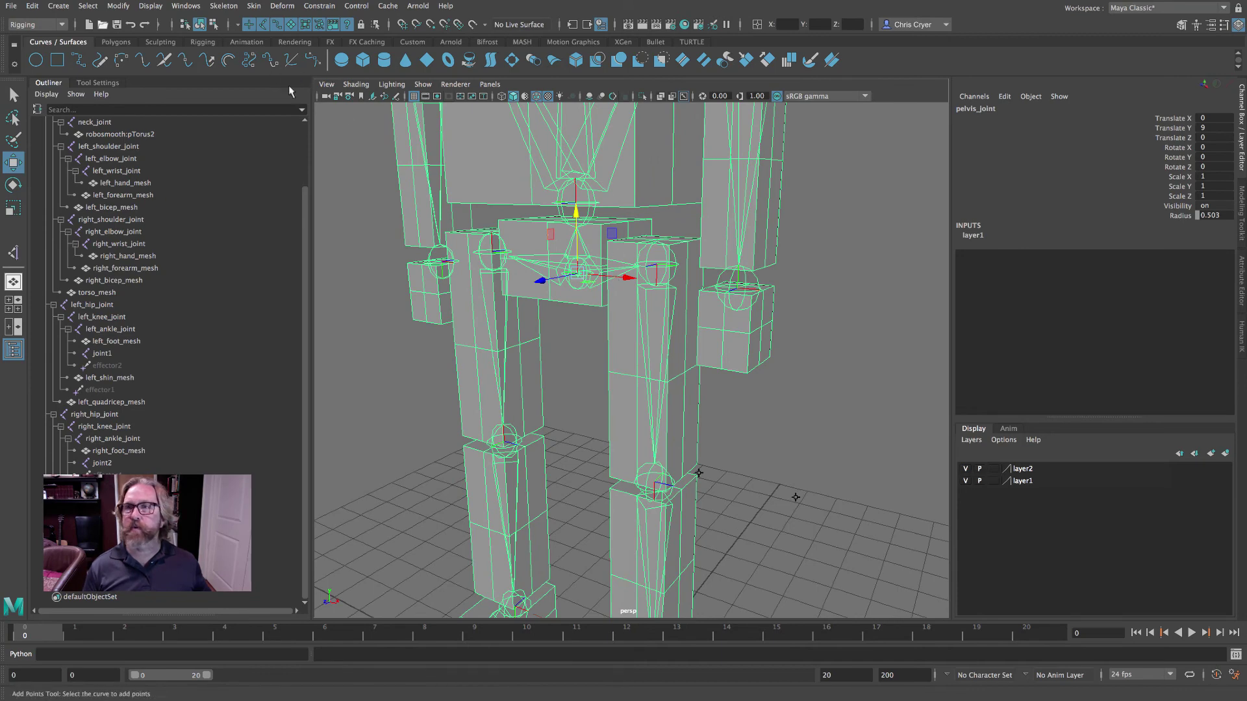
pyautogui.click(423, 84)
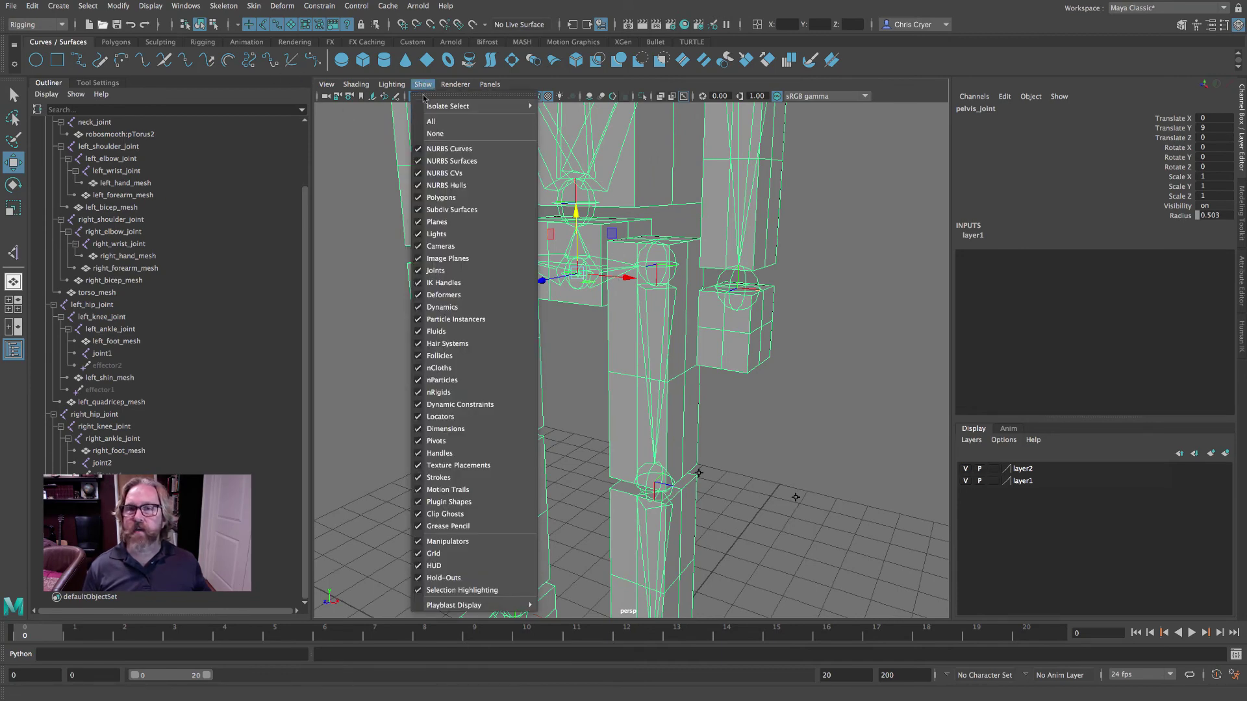
pyautogui.click(458, 197)
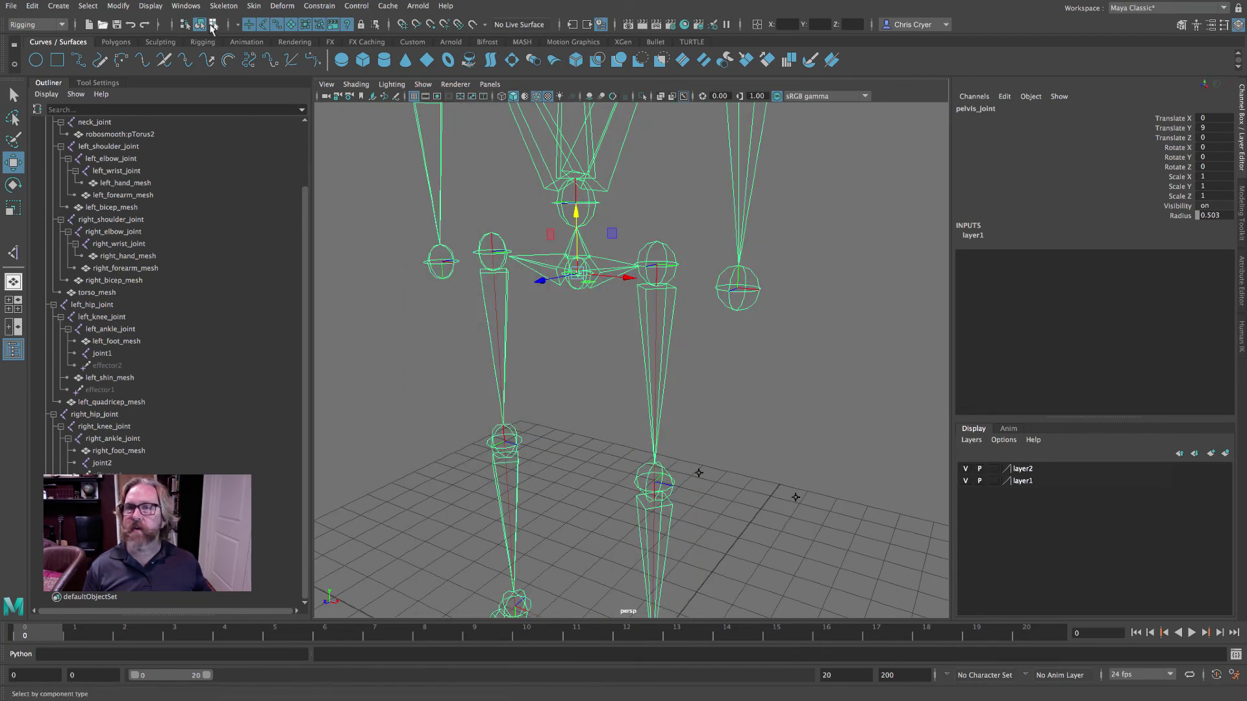
pyautogui.click(214, 24)
pyautogui.click(580, 276)
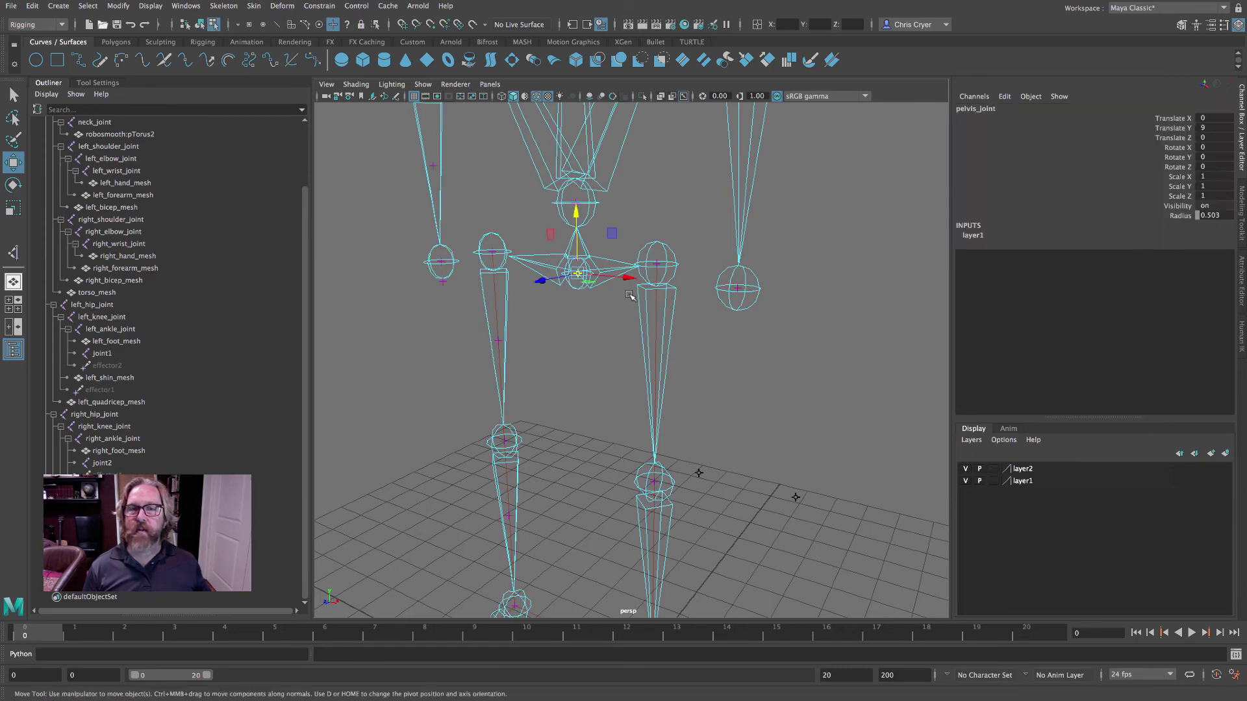
# Step: Slide the pelvis selection handle back along Z behind the robot to about -8.34, and check its position in the side view
pyautogui.moveTo(541, 281); pyautogui.dragTo(710, 490)
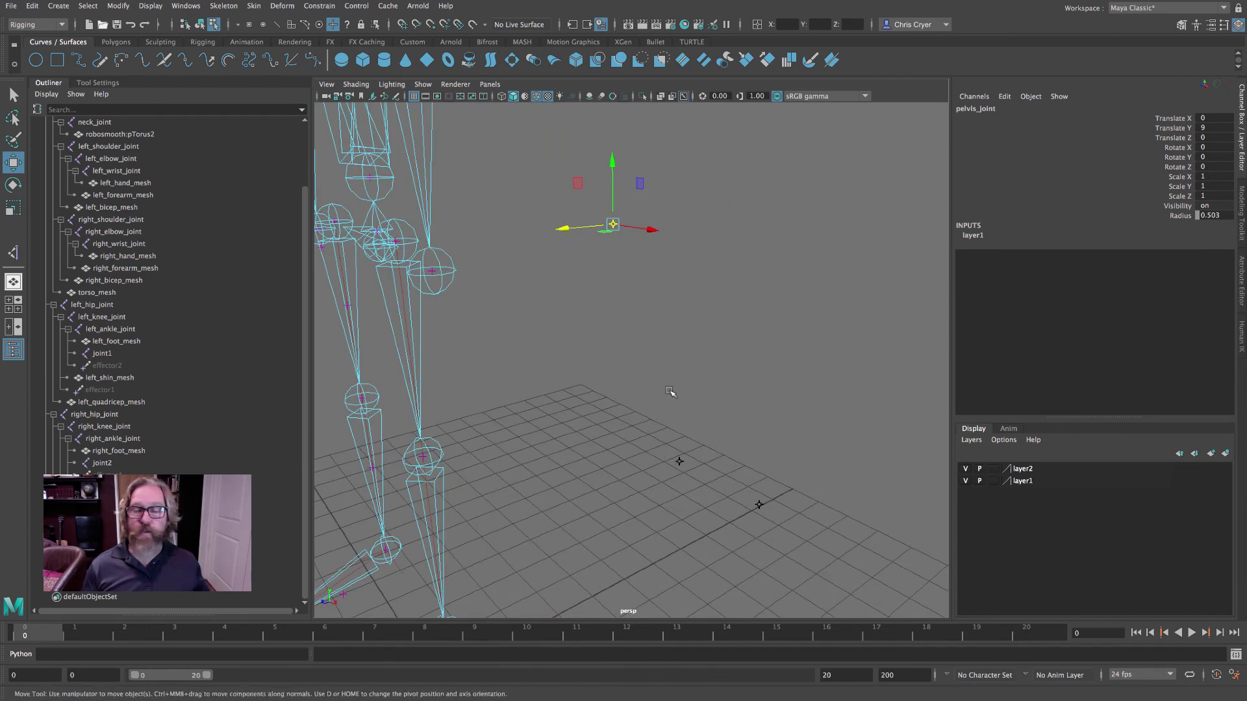
pyautogui.click(564, 229)
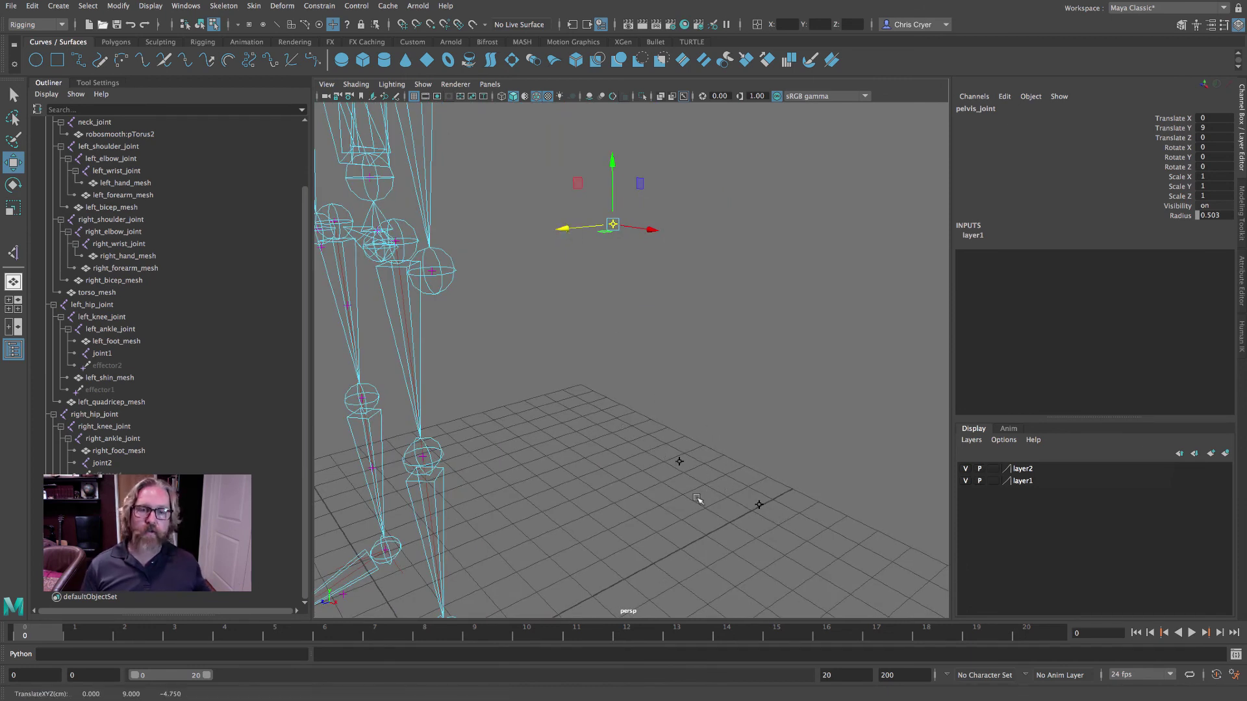
pyautogui.moveTo(686, 483); pyautogui.dragTo(768, 437, button='middle')
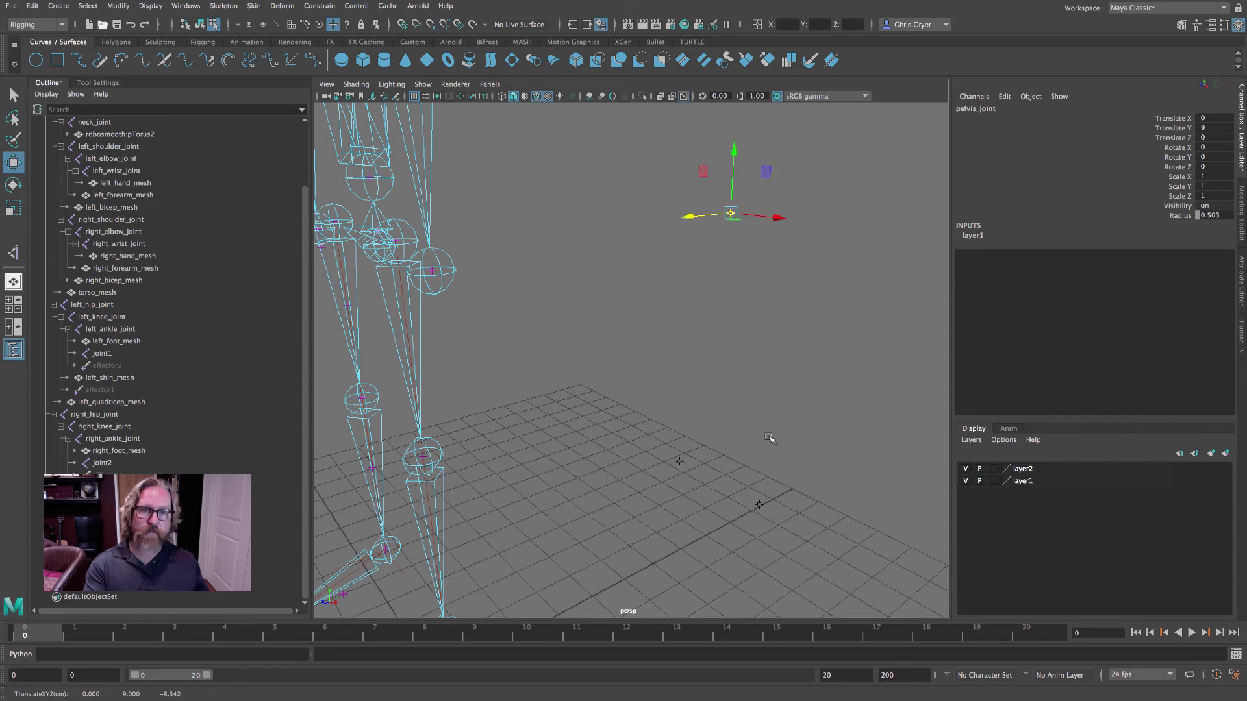
pyautogui.keyDown('alt'); pyautogui.moveTo(768, 437); pyautogui.dragTo(562, 390); pyautogui.keyUp('alt')
pyautogui.press('space')
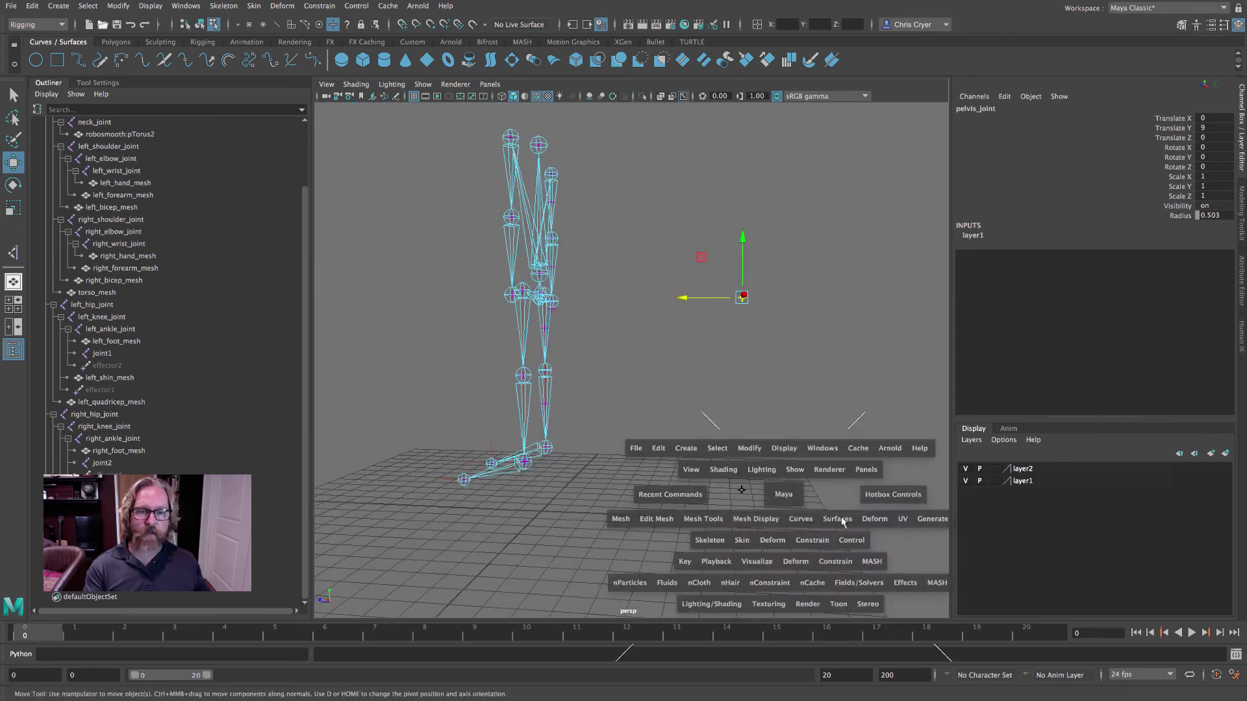
pyautogui.press('space')
pyautogui.press('f')
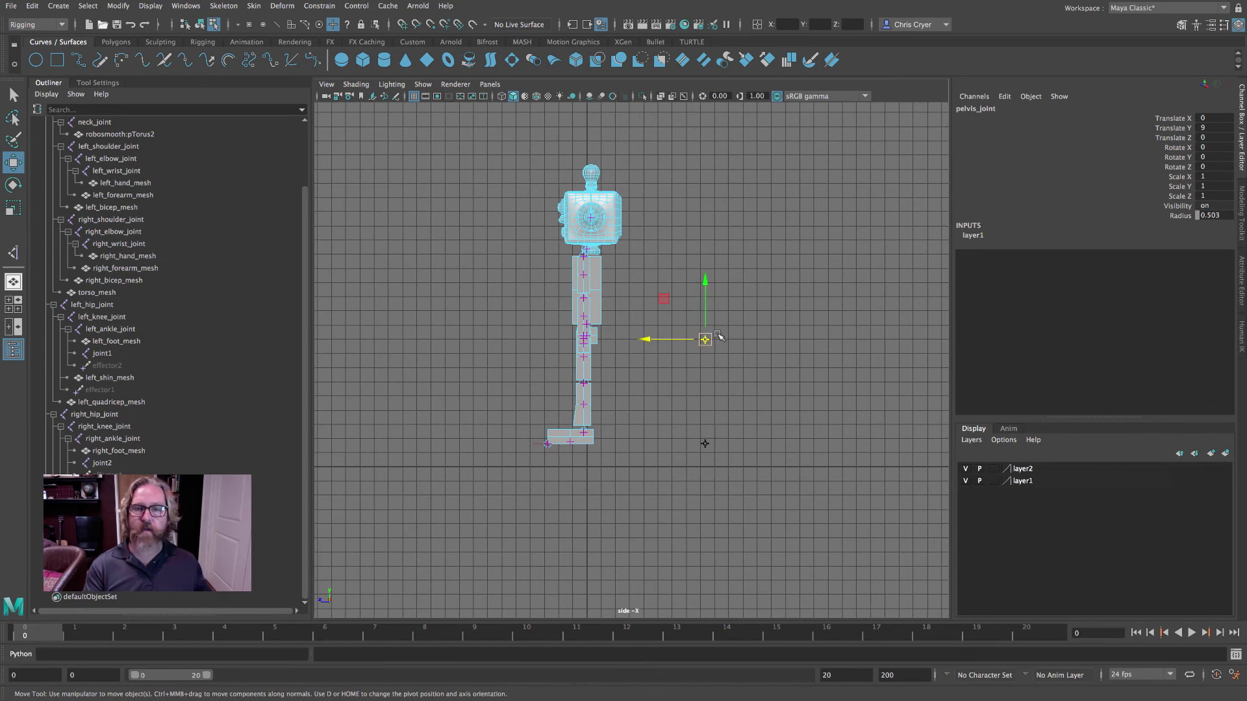
pyautogui.press('space')
pyautogui.press('space')
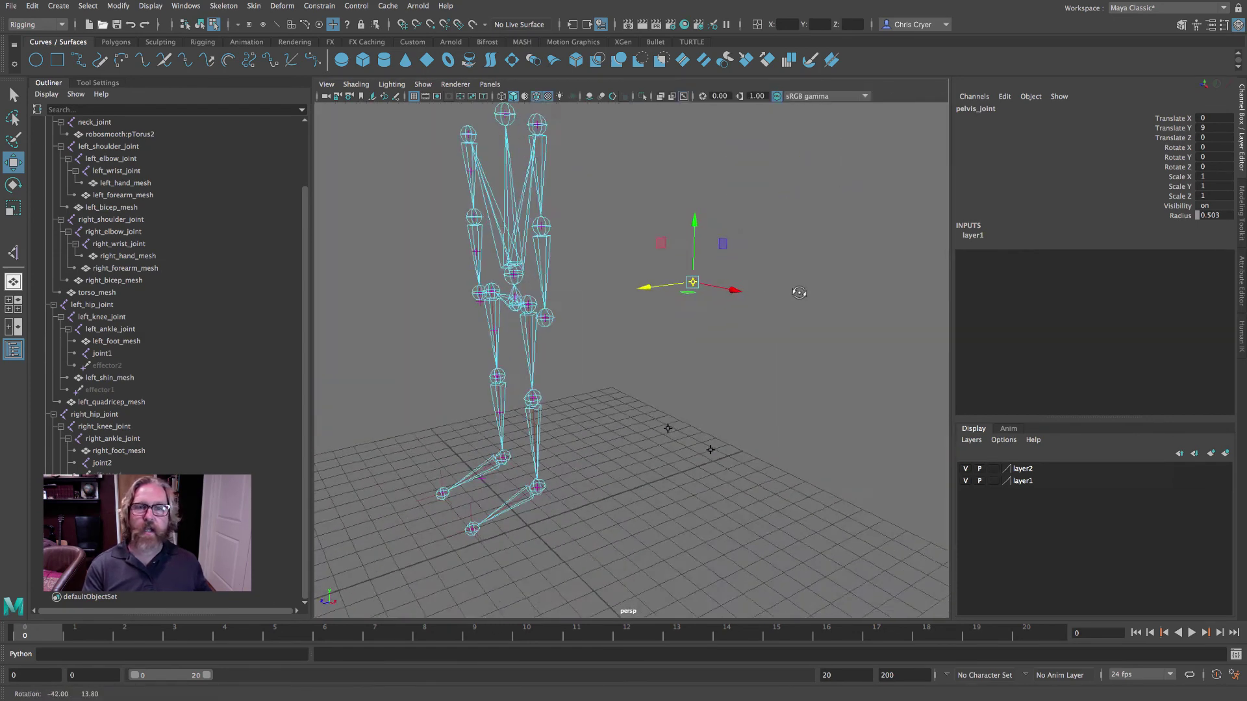
# Step: Return to object mode and show the polygon meshes in the viewport again
pyautogui.press('F8')
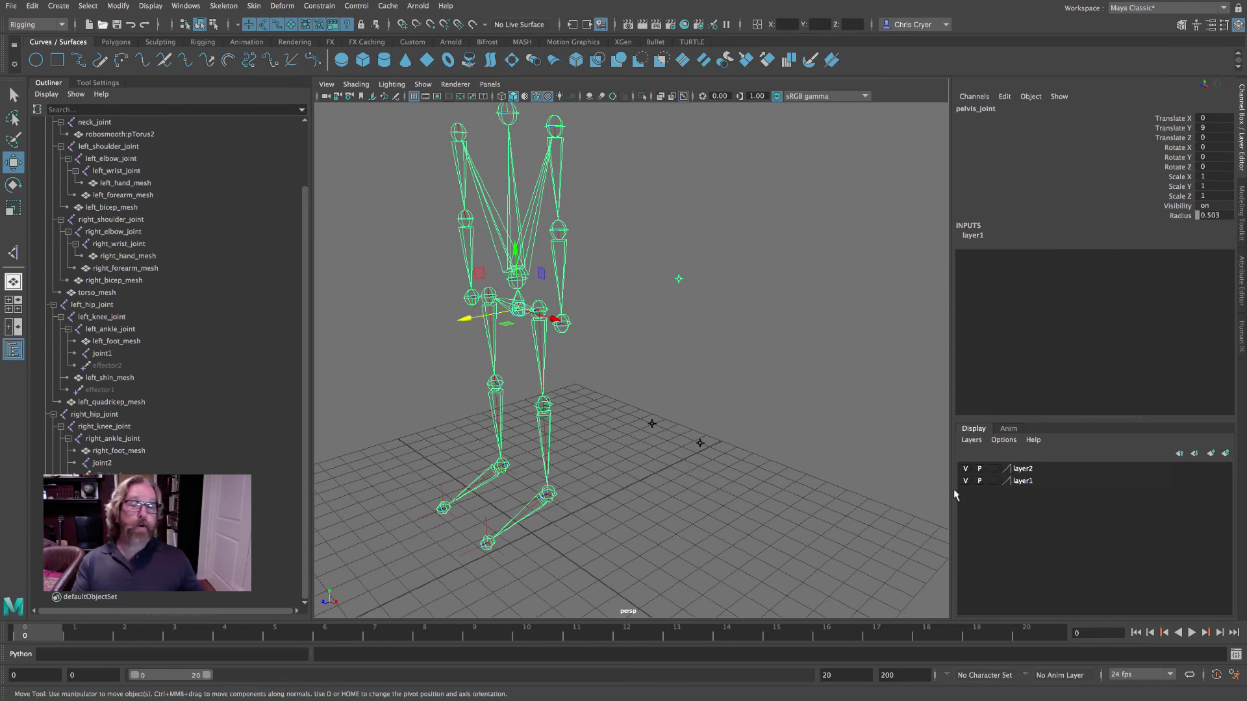
pyautogui.click(423, 85)
pyautogui.click(441, 197)
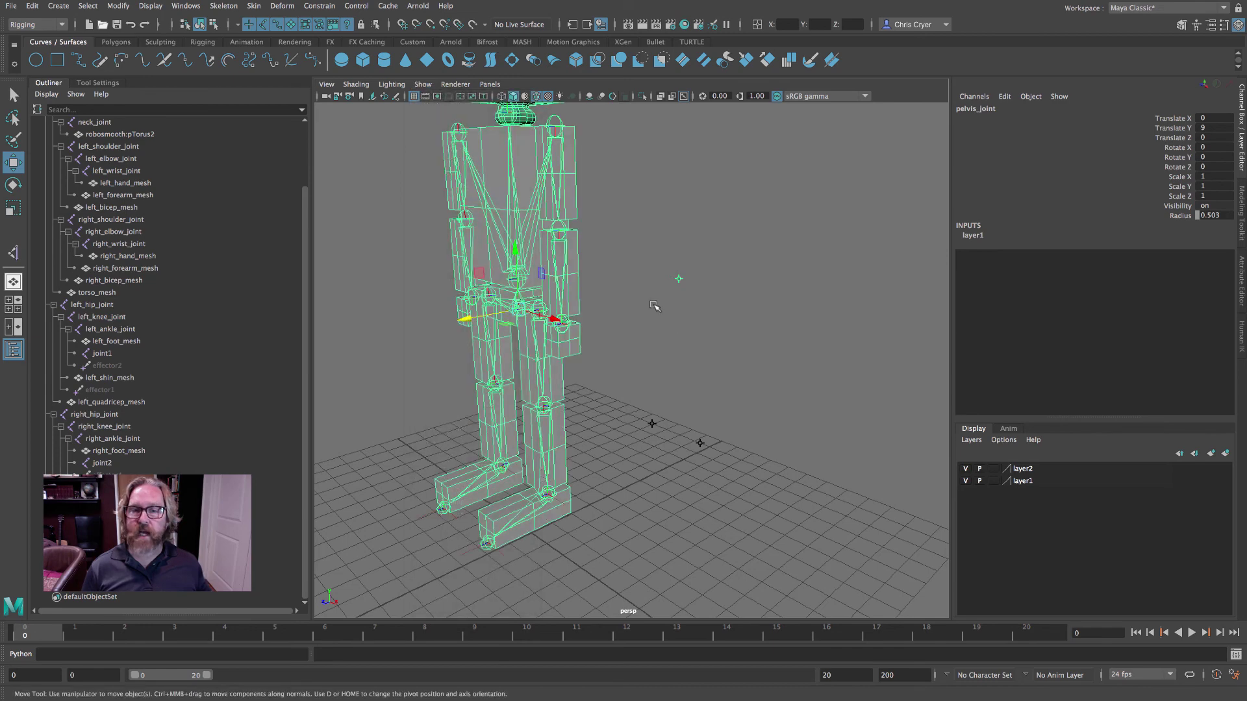
# Step: Select the pelvis and both foot IK groups by their handles and lower them in the side view to a pelvis Translate Y of about 7.412
pyautogui.keyDown('shift'); pyautogui.moveTo(608, 223); pyautogui.dragTo(639, 251); pyautogui.keyUp('shift')
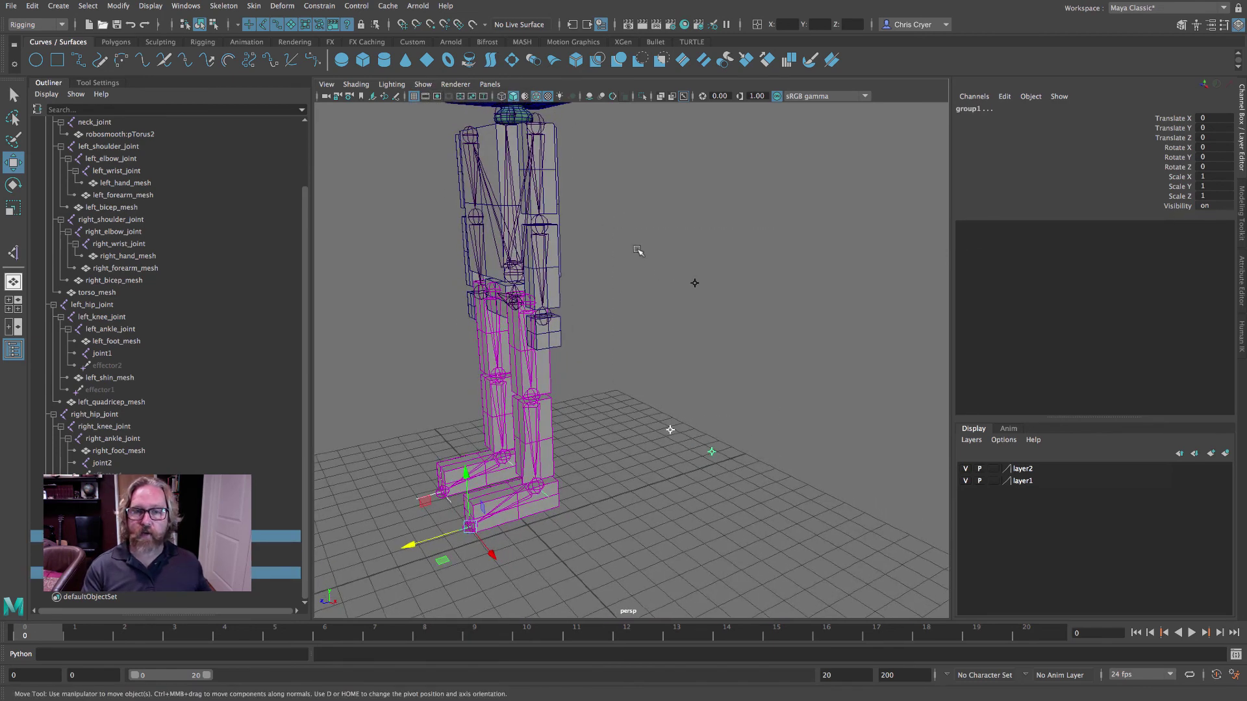
pyautogui.press('space')
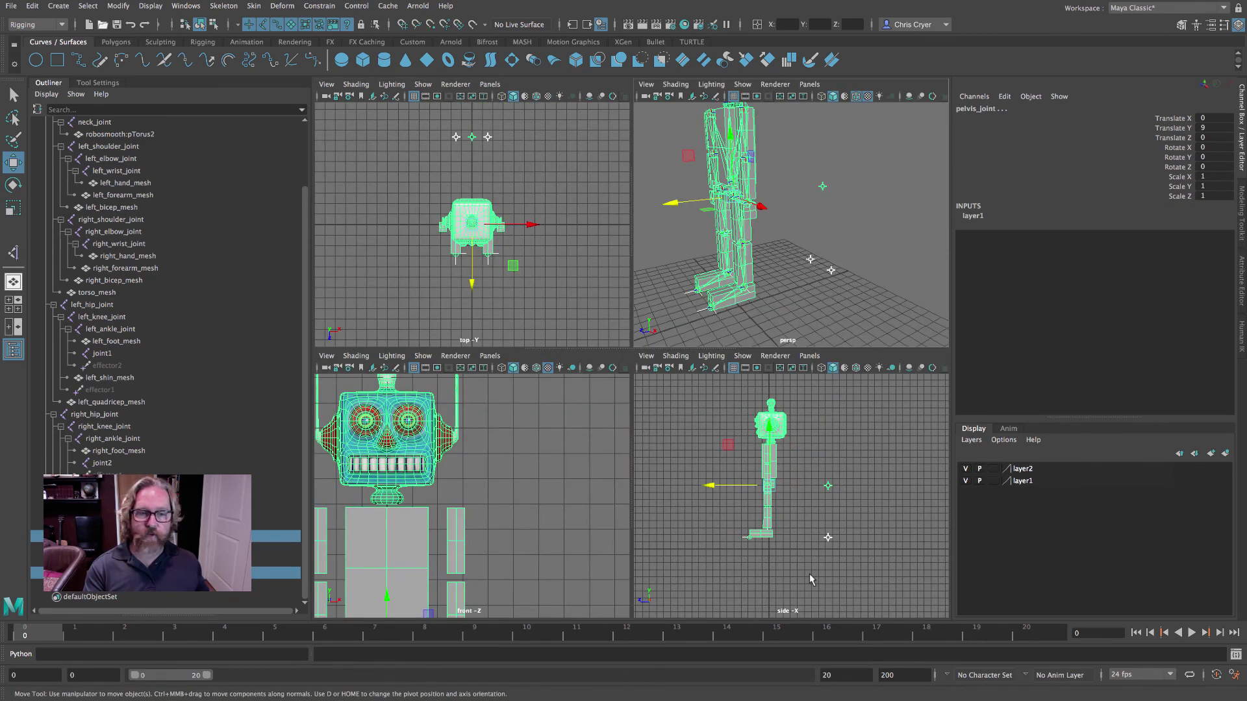
pyautogui.press('space')
pyautogui.moveTo(589, 286); pyautogui.dragTo(590, 307)
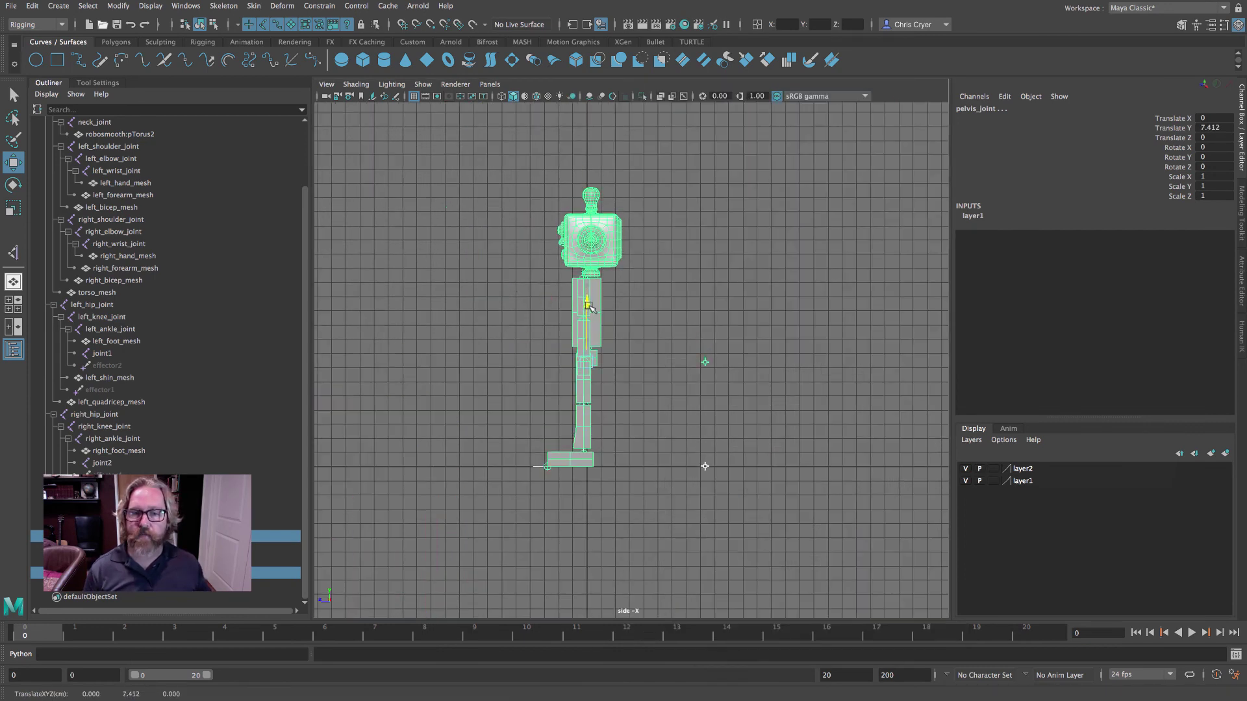
# Step: Back in the perspective view, select only the pelvis by its handle and lower it to Translate Y about 6.685 to bend the knees
pyautogui.press('space')
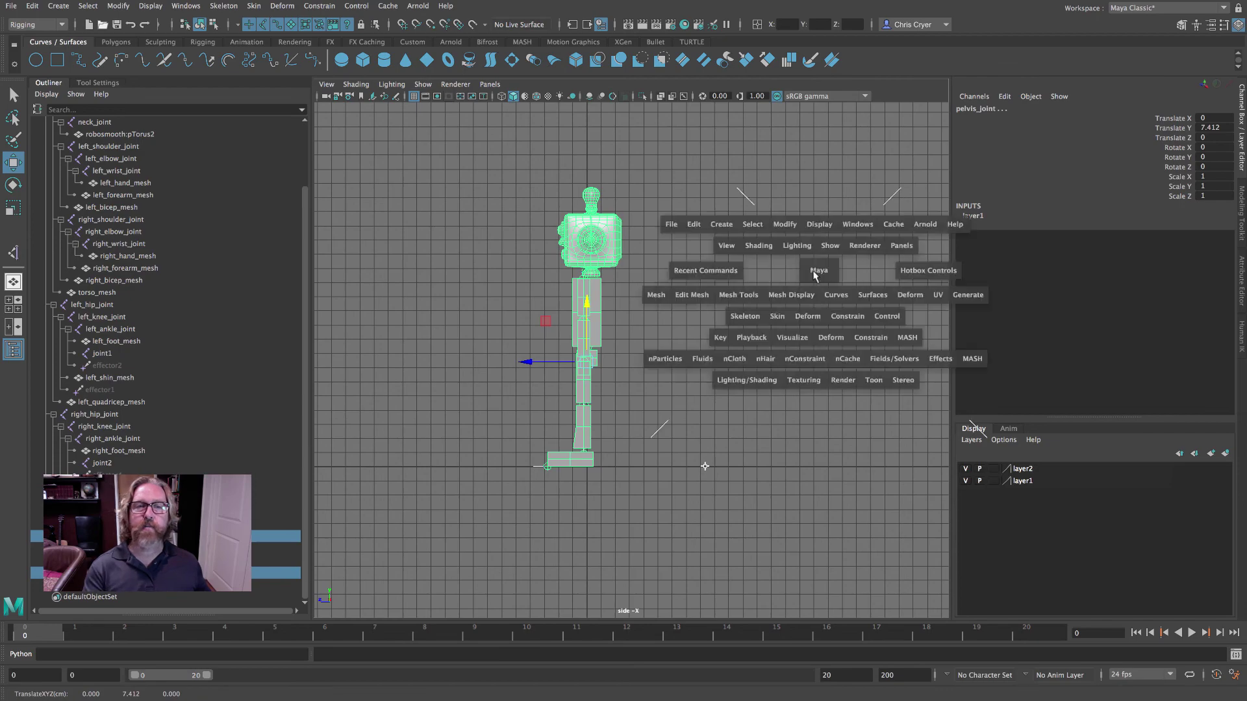
pyautogui.press('space')
pyautogui.click(824, 252)
pyautogui.press('f')
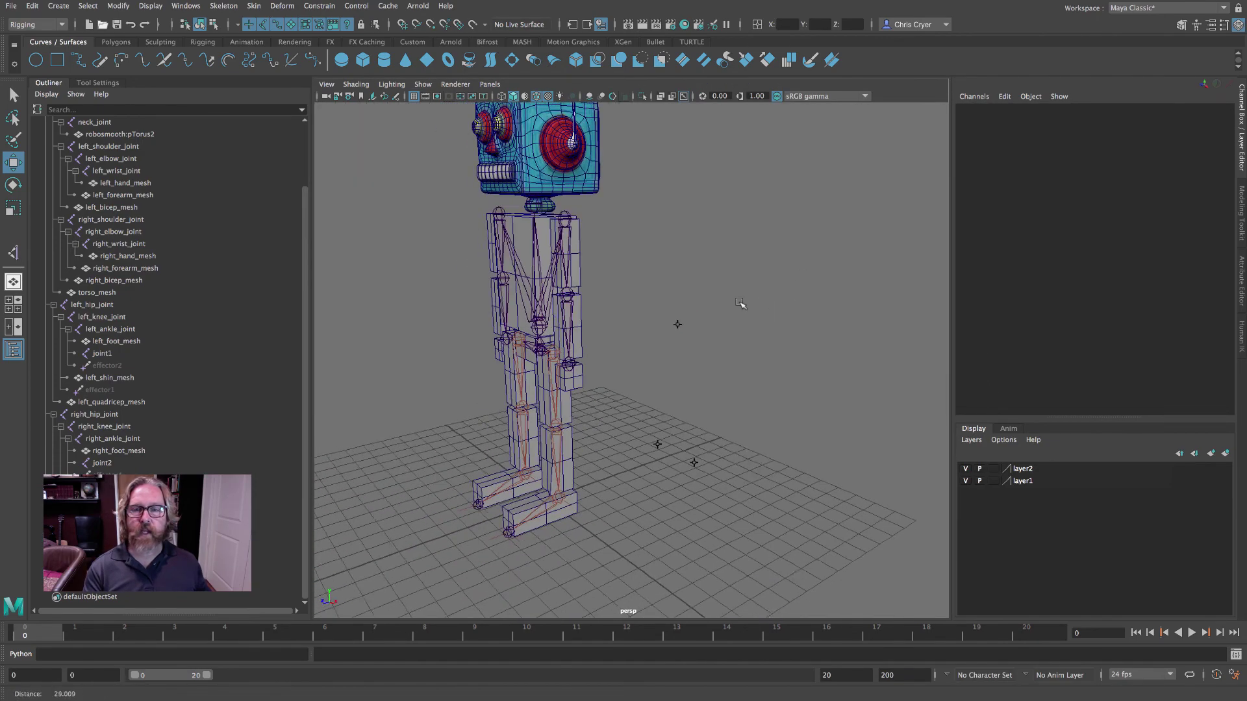
pyautogui.moveTo(774, 363); pyautogui.dragTo(671, 331)
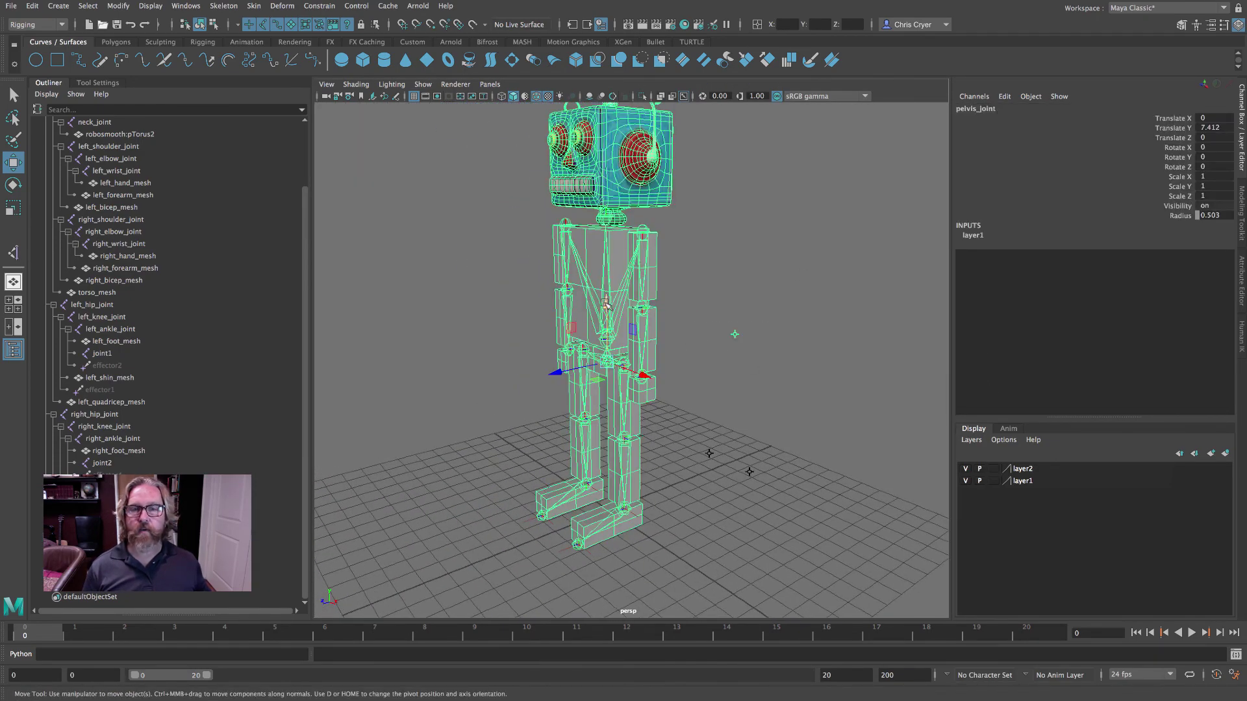
pyautogui.moveTo(606, 304)
pyautogui.mouseDown()
pyautogui.moveTo(656, 374)
pyautogui.moveTo(671, 220)
pyautogui.moveTo(678, 312)
pyautogui.moveTo(687, 279)
pyautogui.moveTo(701, 305)
pyautogui.moveTo(690, 319)
pyautogui.moveTo(610, 309)
pyautogui.moveTo(610, 323)
pyautogui.mouseUp()
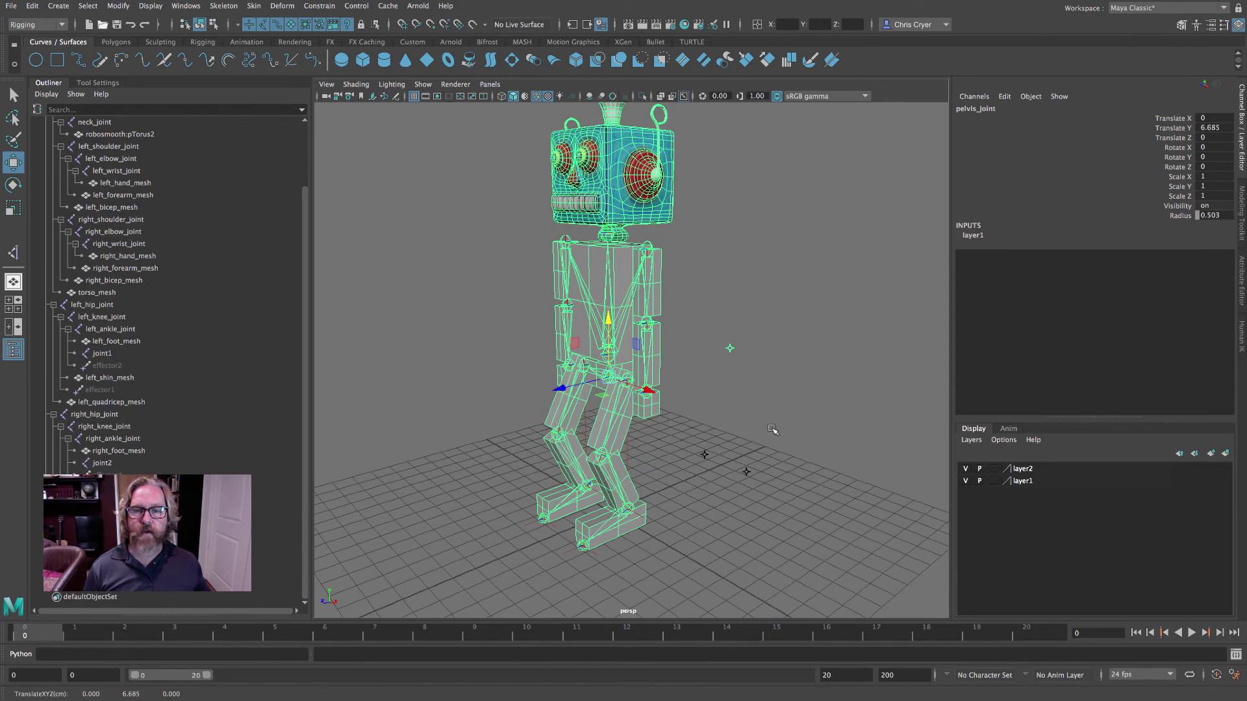
# Step: Select the group1 foot IK group by its handle and move it forward in the side view to about Translate Z 2.162
pyautogui.click(746, 472)
pyautogui.keyDown('alt'); pyautogui.moveTo(734, 511); pyautogui.dragTo(517, 512); pyautogui.keyUp('alt')
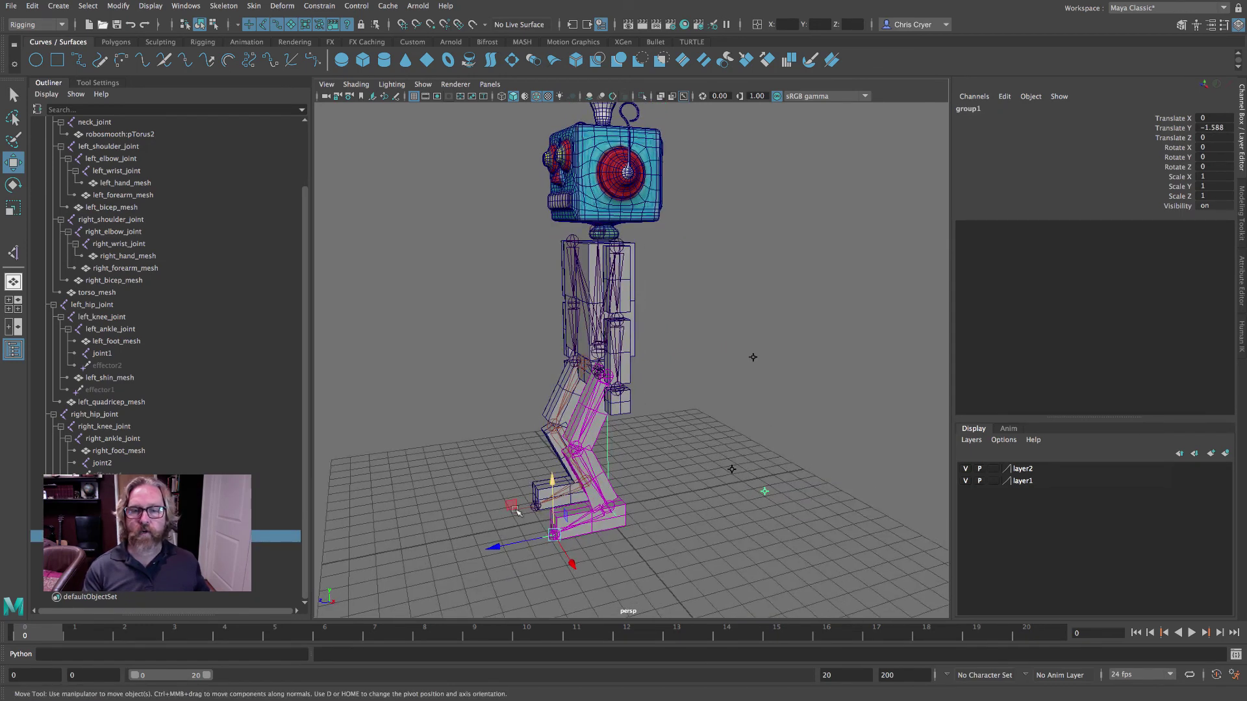
pyautogui.press('space')
pyautogui.press('space')
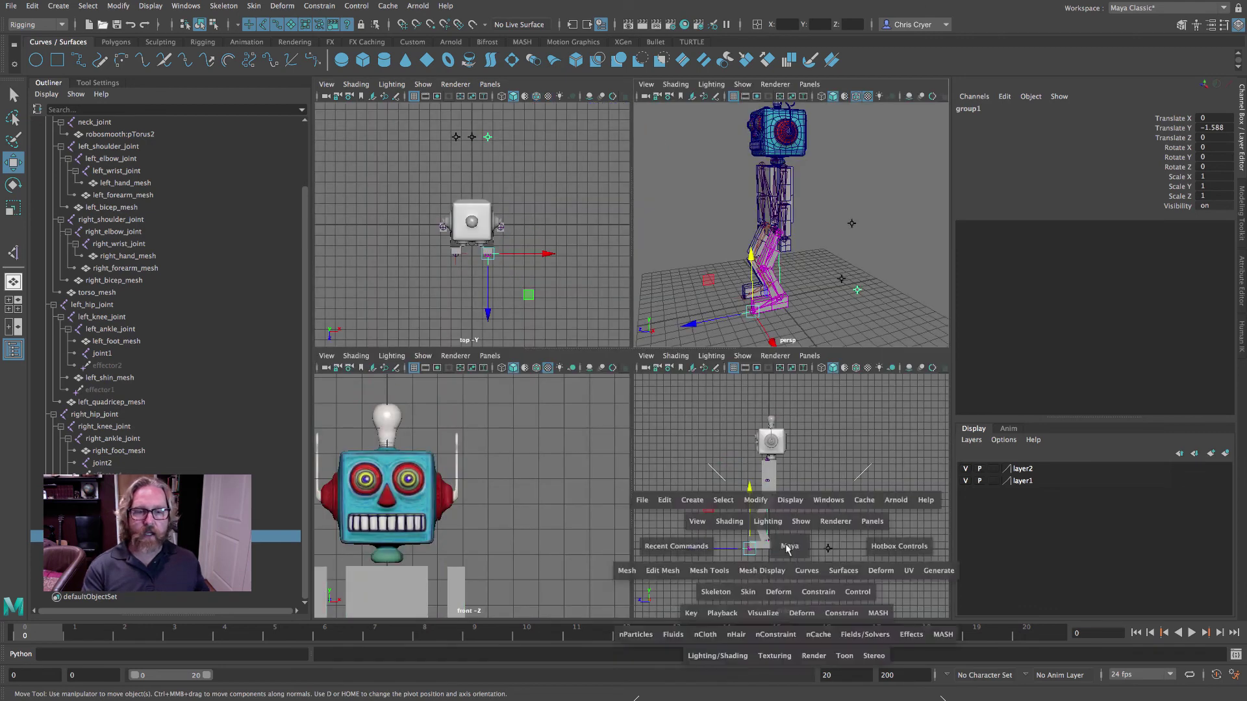
pyautogui.keyDown('alt'); pyautogui.moveTo(757, 528); pyautogui.dragTo(764, 378, button='middle'); pyautogui.keyUp('alt')
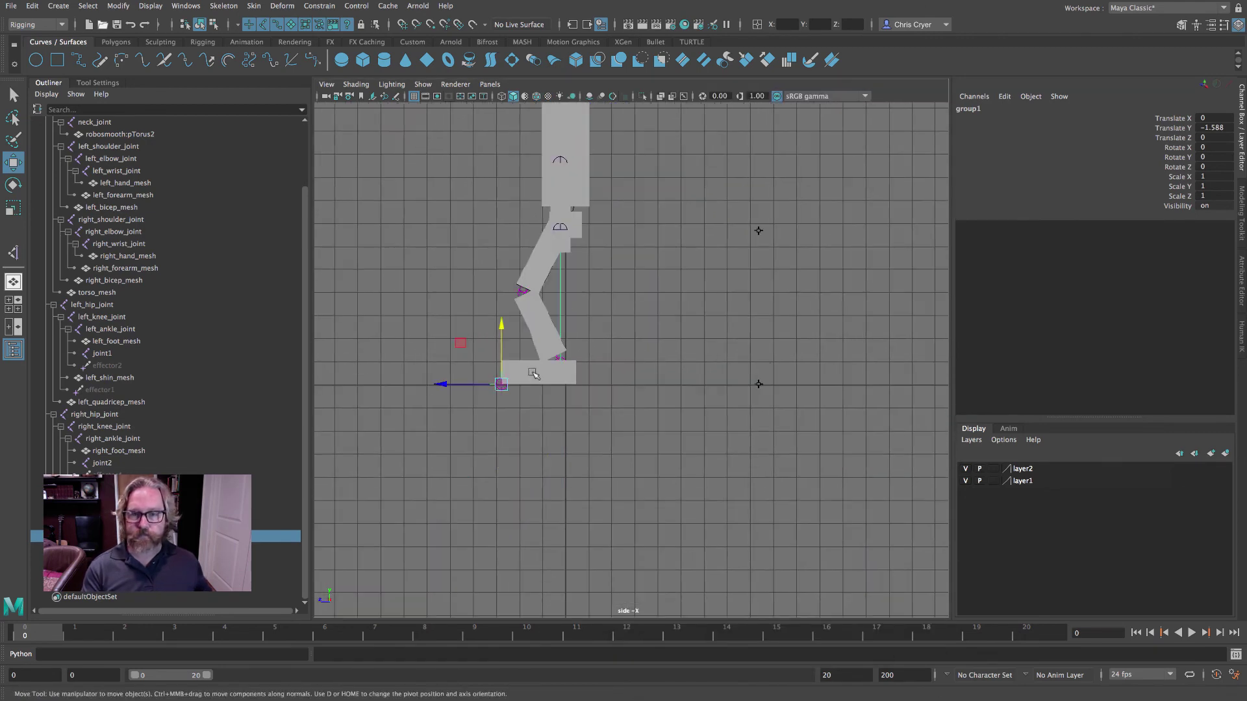
pyautogui.moveTo(452, 384); pyautogui.dragTo(418, 384)
# Step: Show wireframe over the shaded meshes, and move the group2 foot IK group back along Z until the rear thigh is vertical
pyautogui.click(535, 96)
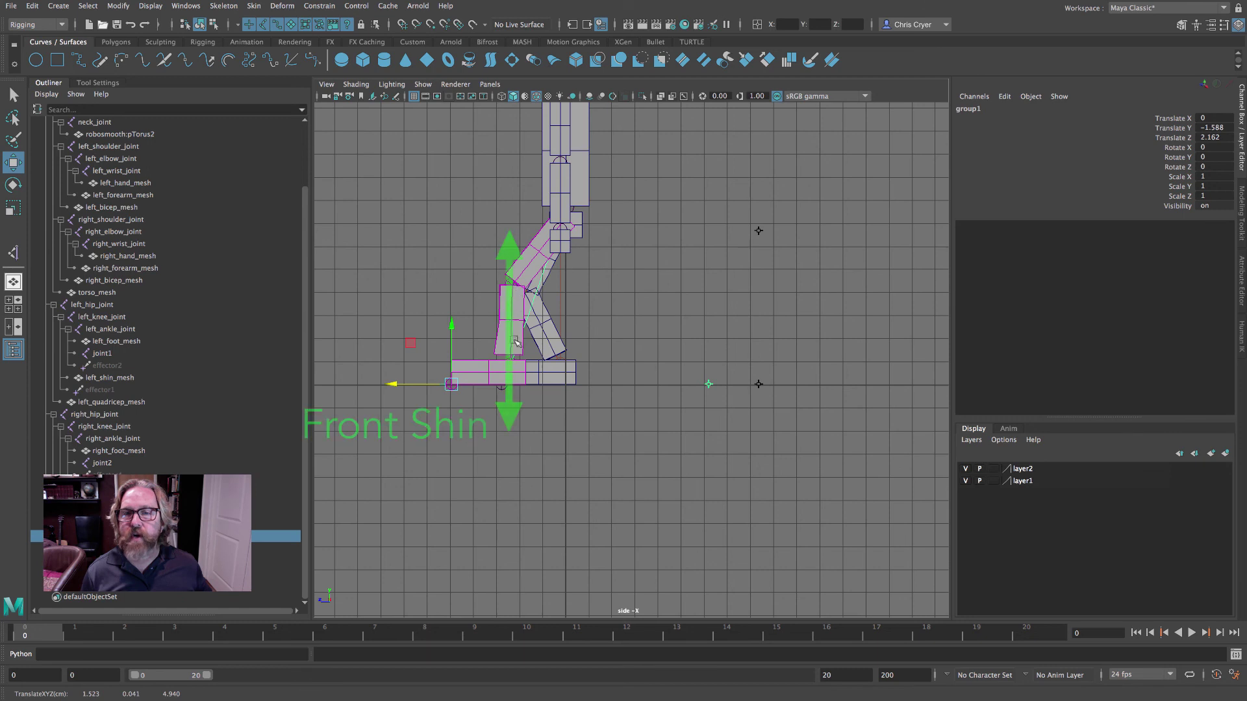
pyautogui.click(759, 384)
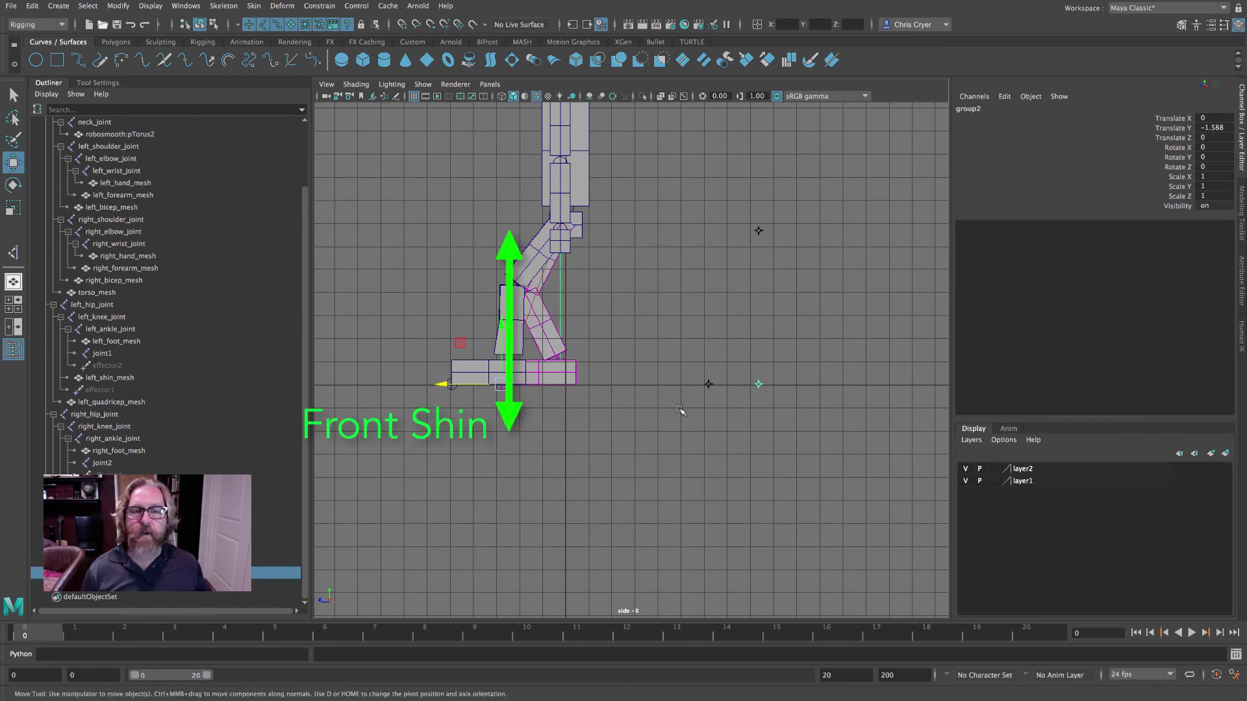
pyautogui.moveTo(441, 384); pyautogui.dragTo(491, 384)
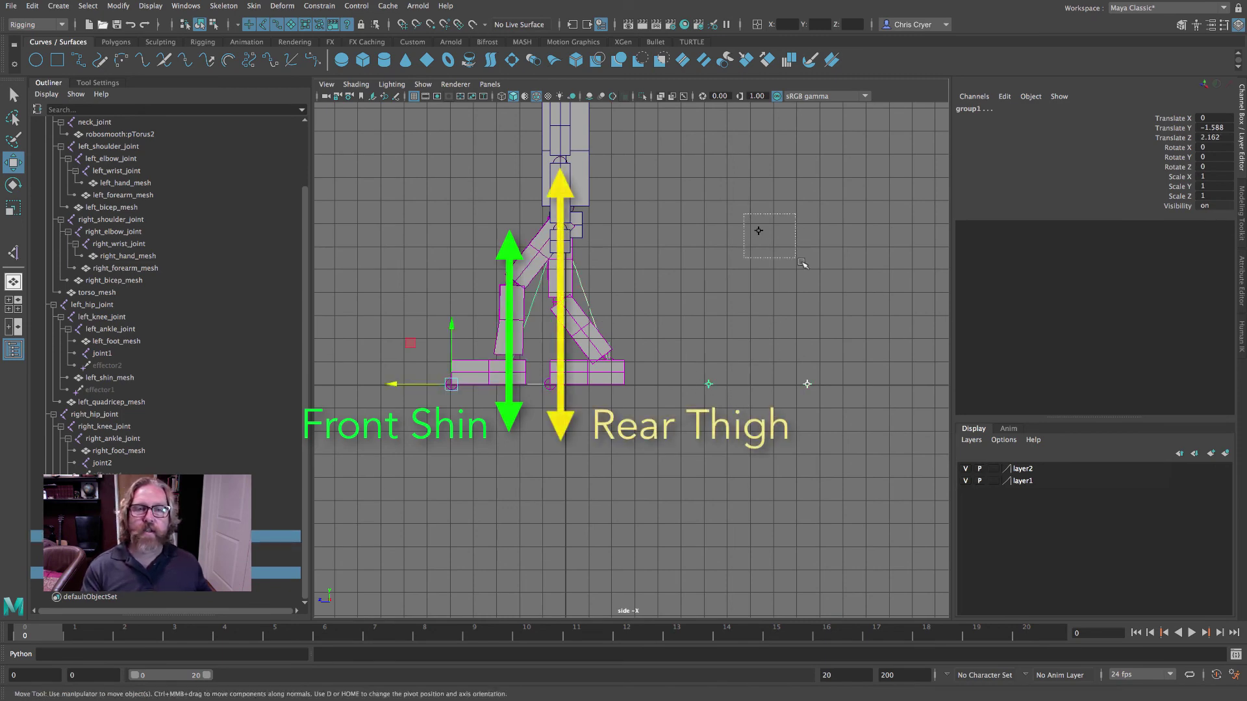
# Step: Select the foot and pelvis handles together, return to the perspective view, clear the selection and examine the walking stance from the side
pyautogui.moveTo(747, 217); pyautogui.dragTo(493, 397)
pyautogui.press('space')
pyautogui.press('space')
pyautogui.keyDown('alt'); pyautogui.moveTo(793, 208); pyautogui.dragTo(776, 292); pyautogui.keyUp('alt')
pyautogui.click(785, 293)
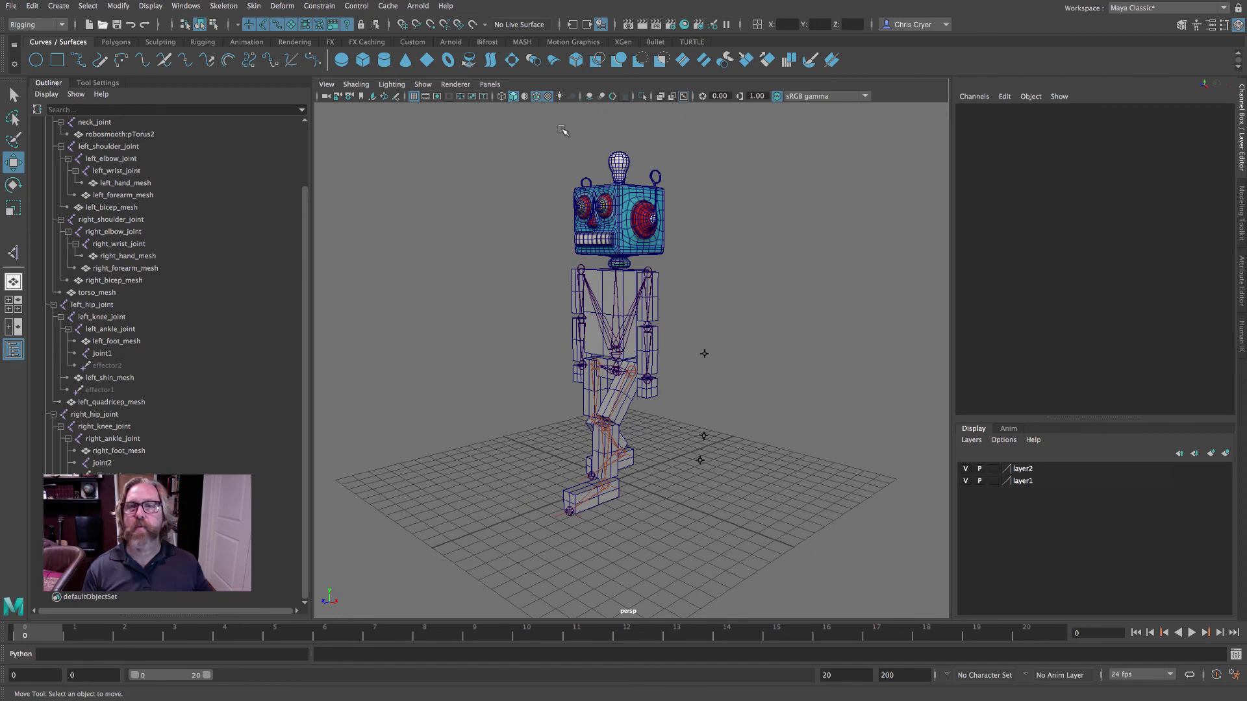
pyautogui.keyDown('alt'); pyautogui.moveTo(821, 337); pyautogui.dragTo(729, 320); pyautogui.keyUp('alt')
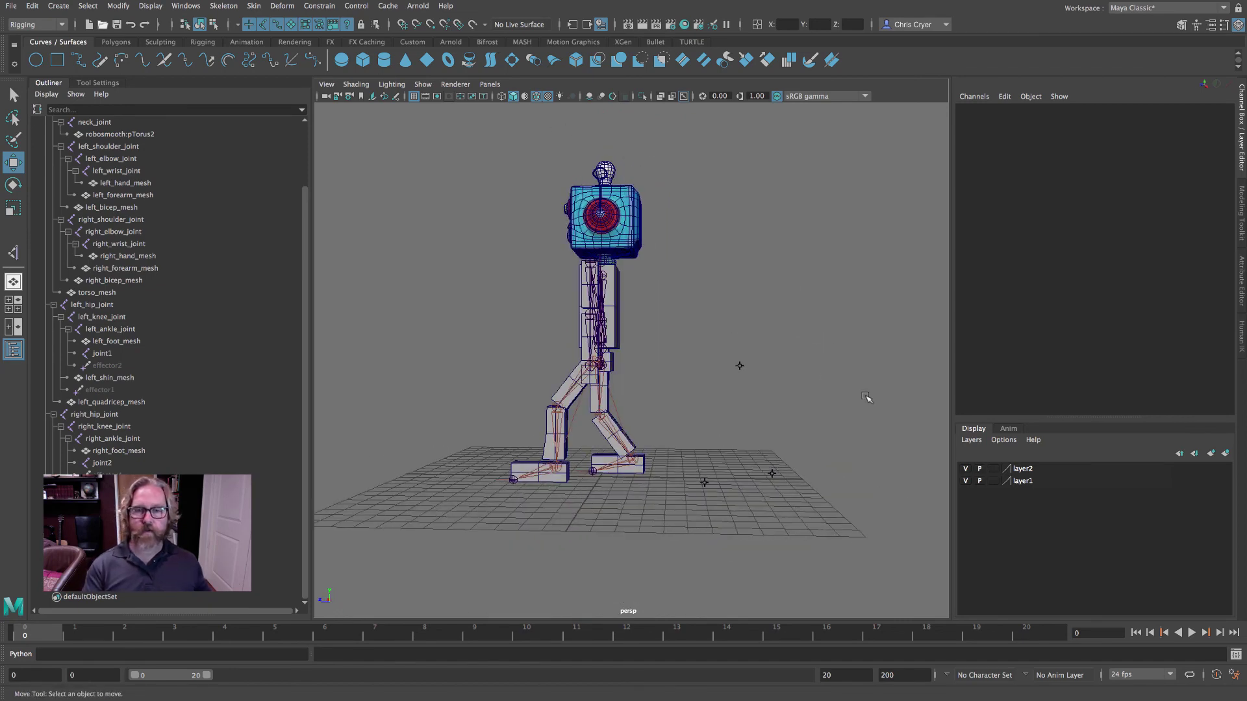